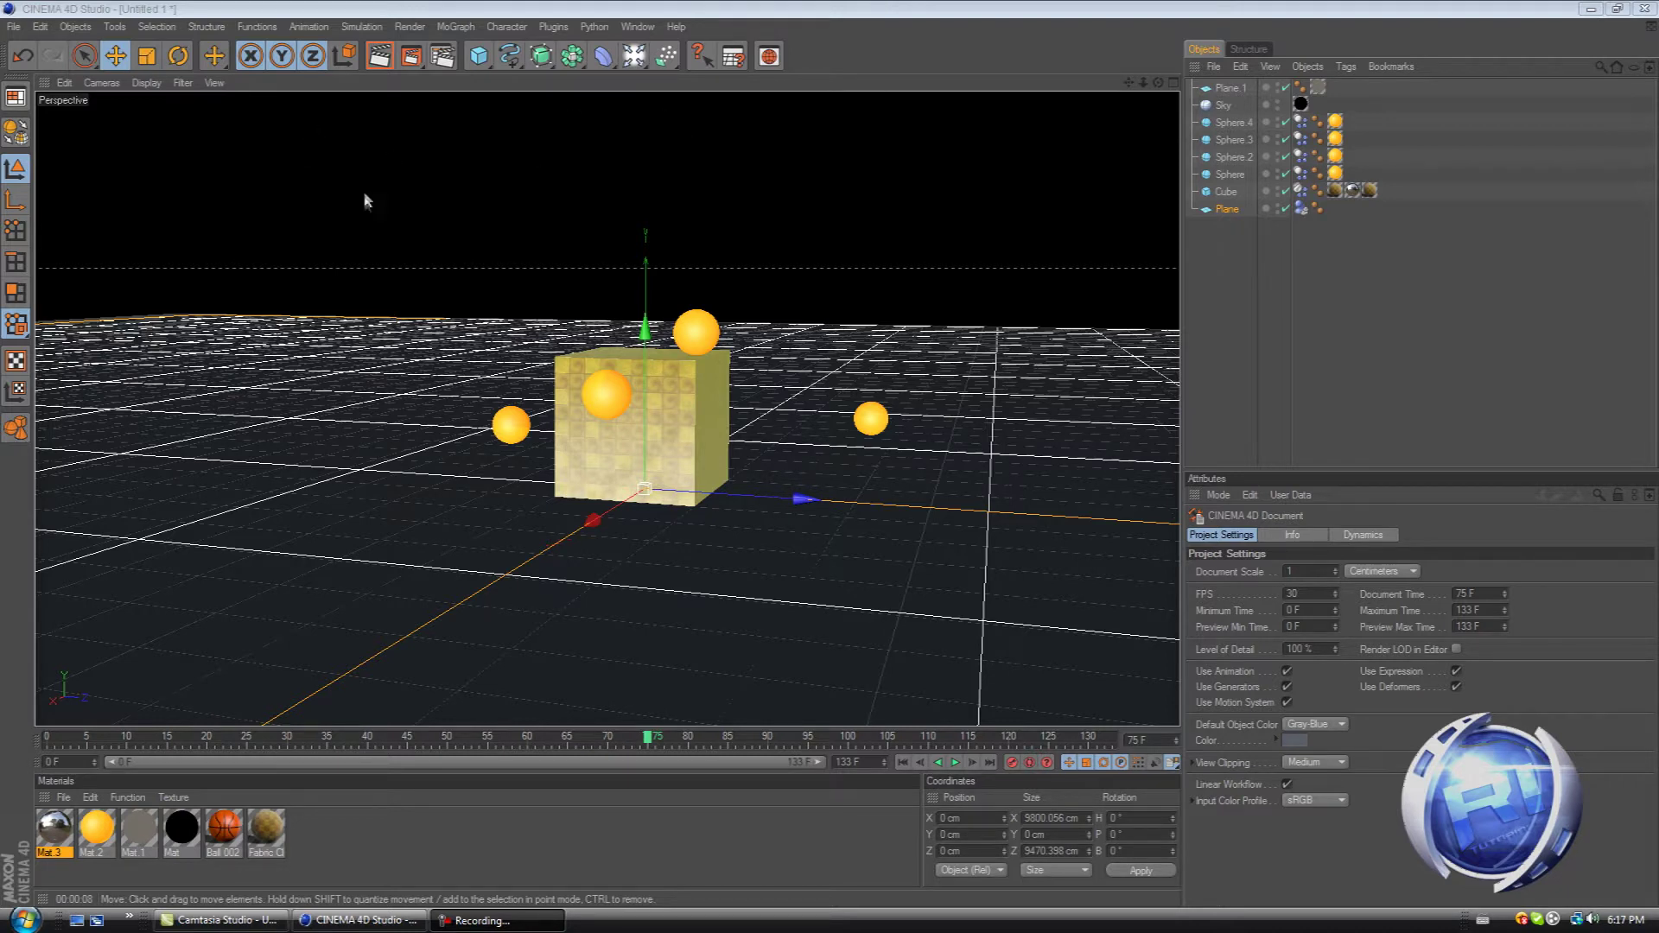
# Step: Play the finished cube and spheres animation from the first frame and render a preview of the perspective view
pyautogui.click(903, 762)
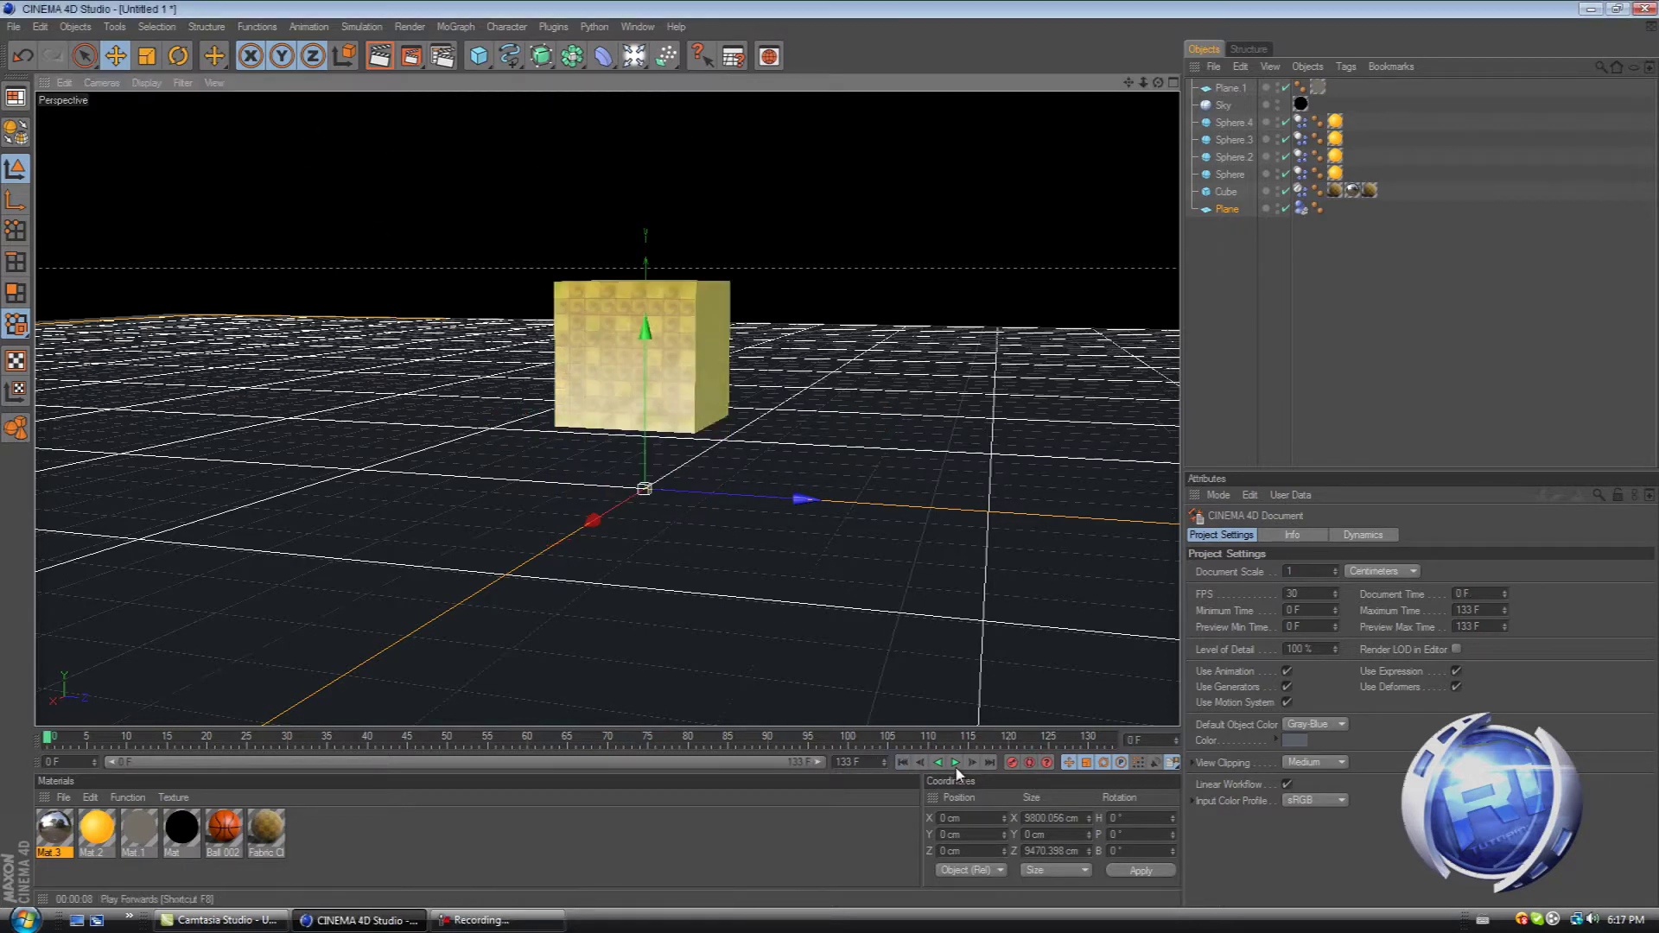
pyautogui.click(955, 762)
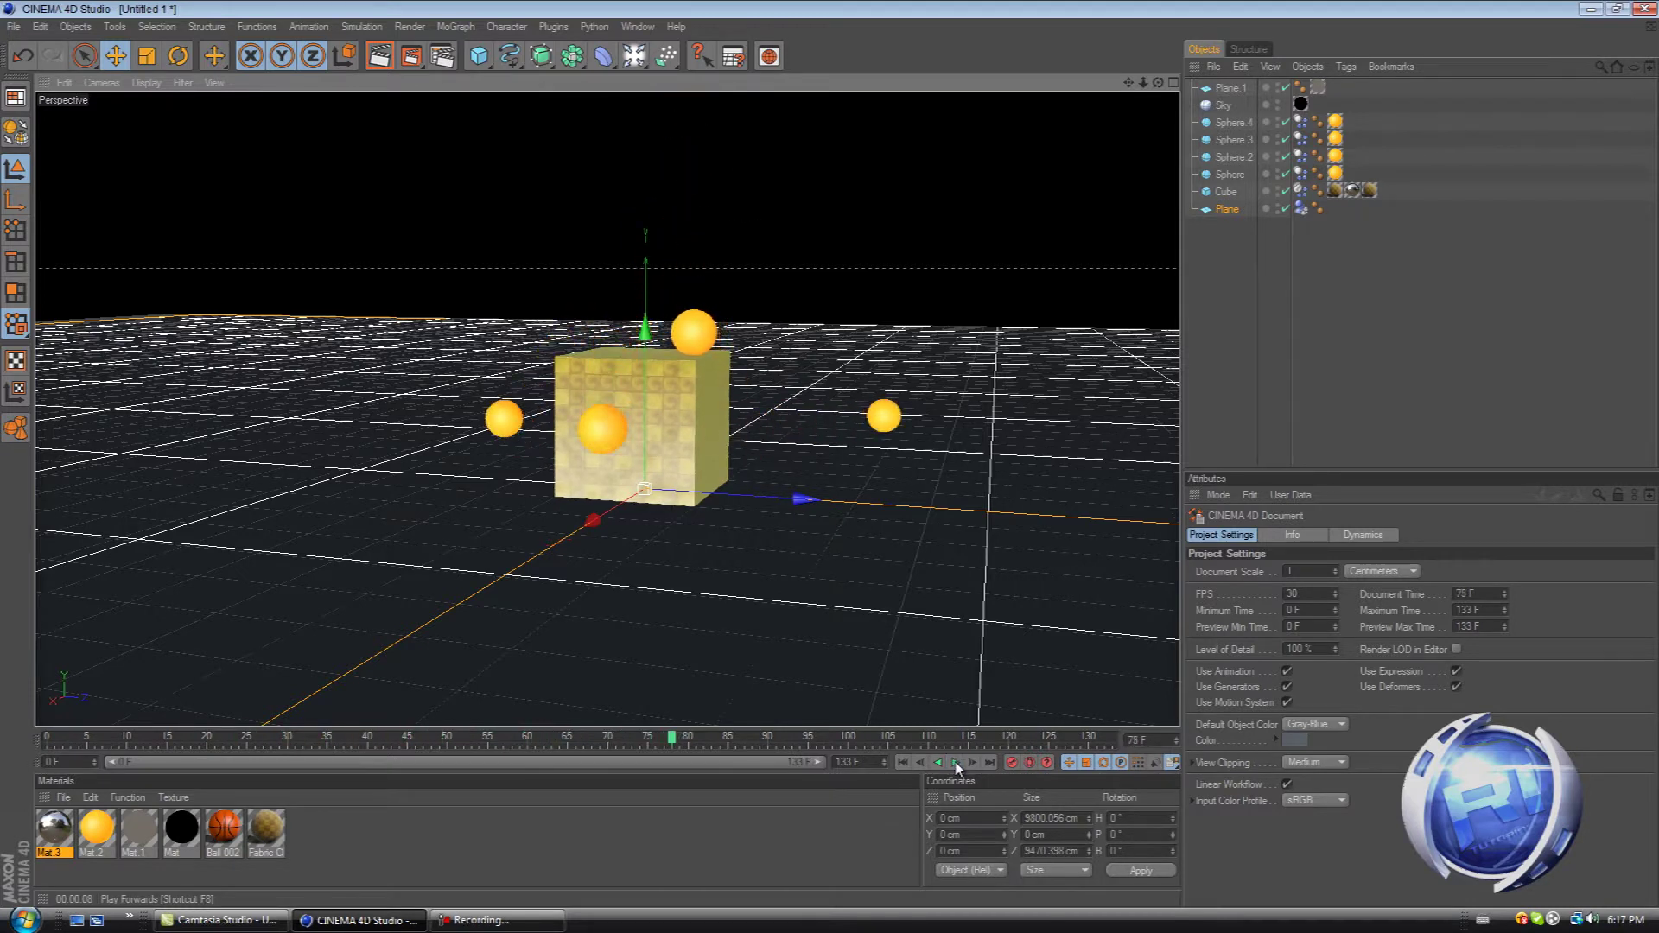
pyautogui.click(955, 762)
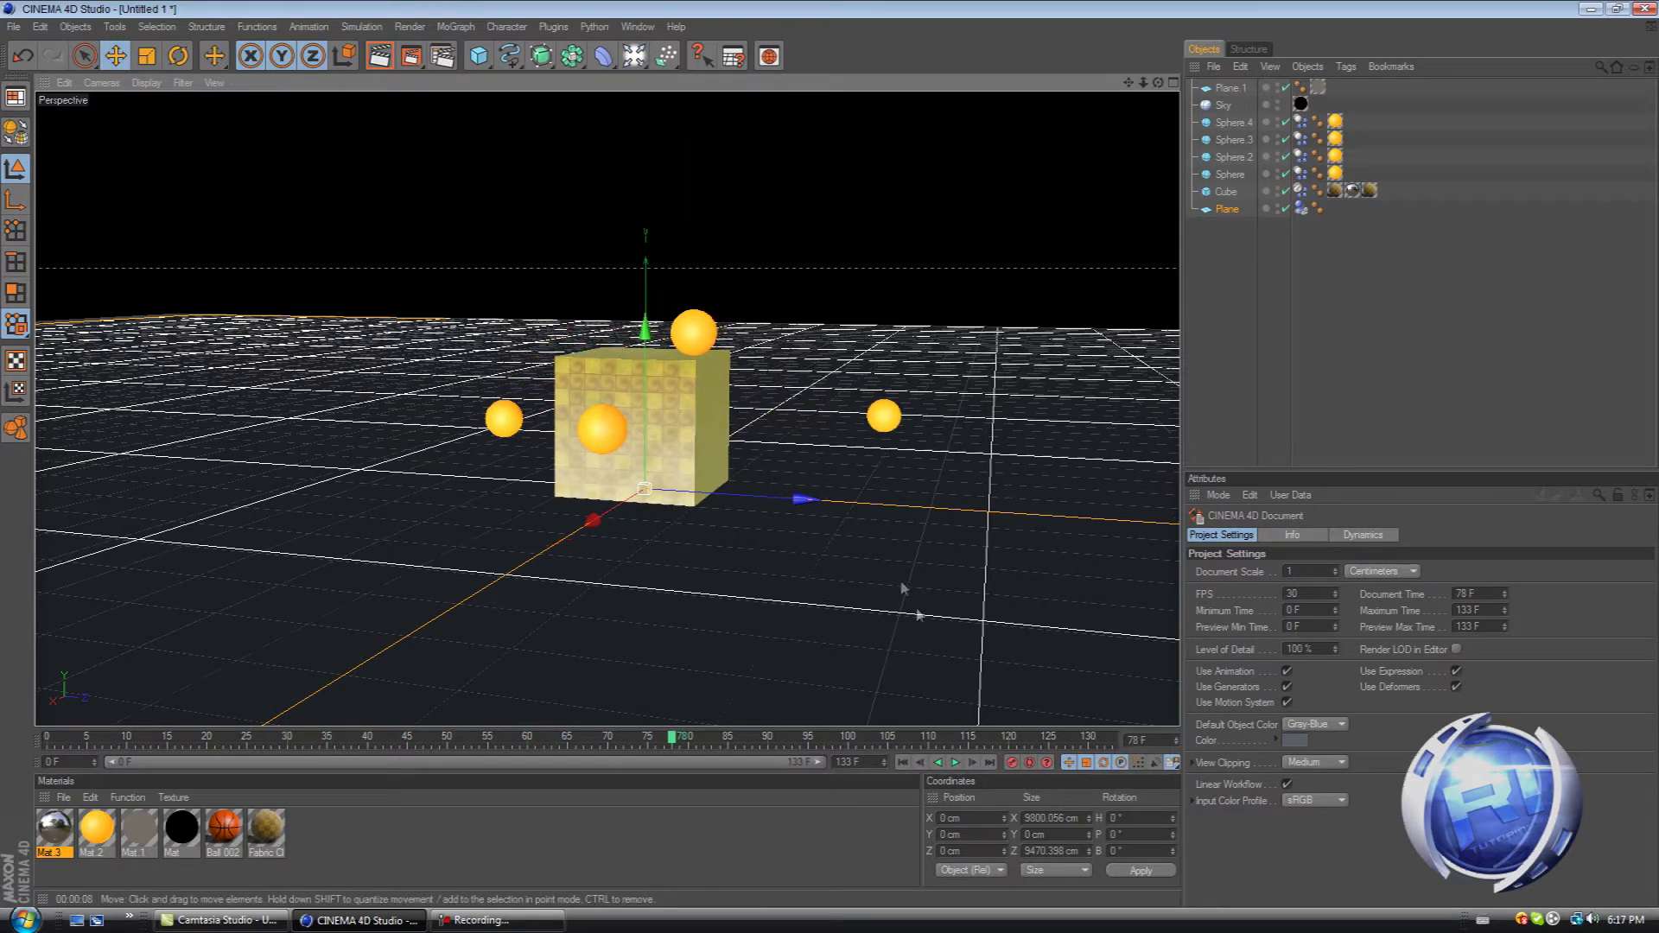
pyautogui.click(902, 762)
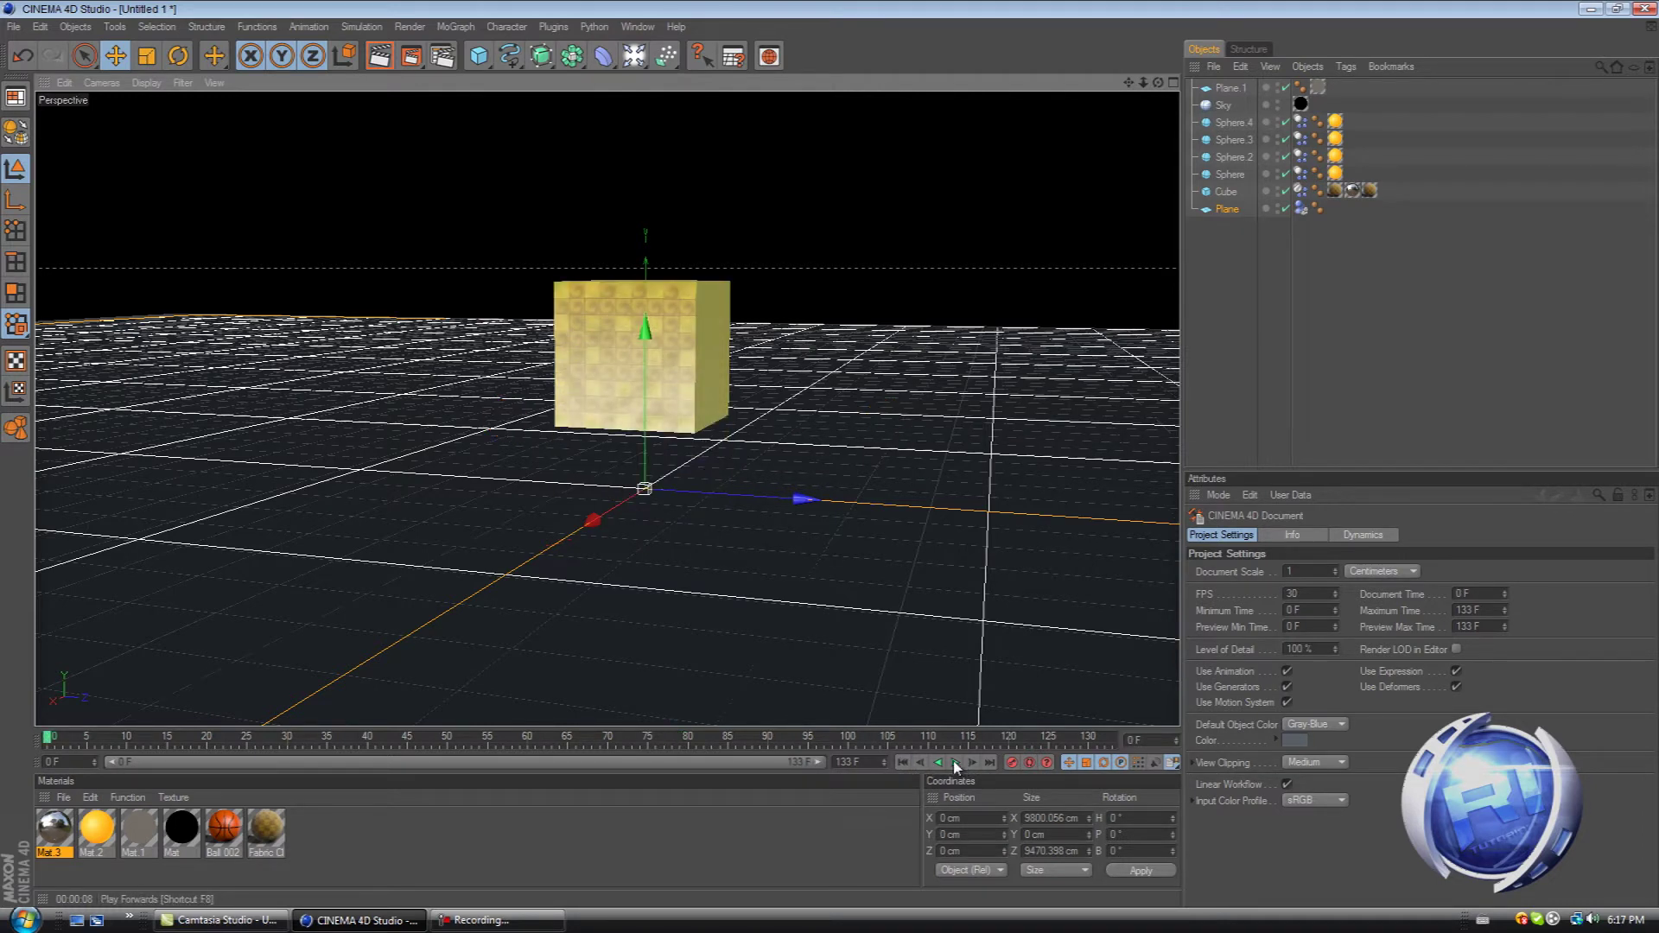
pyautogui.click(954, 762)
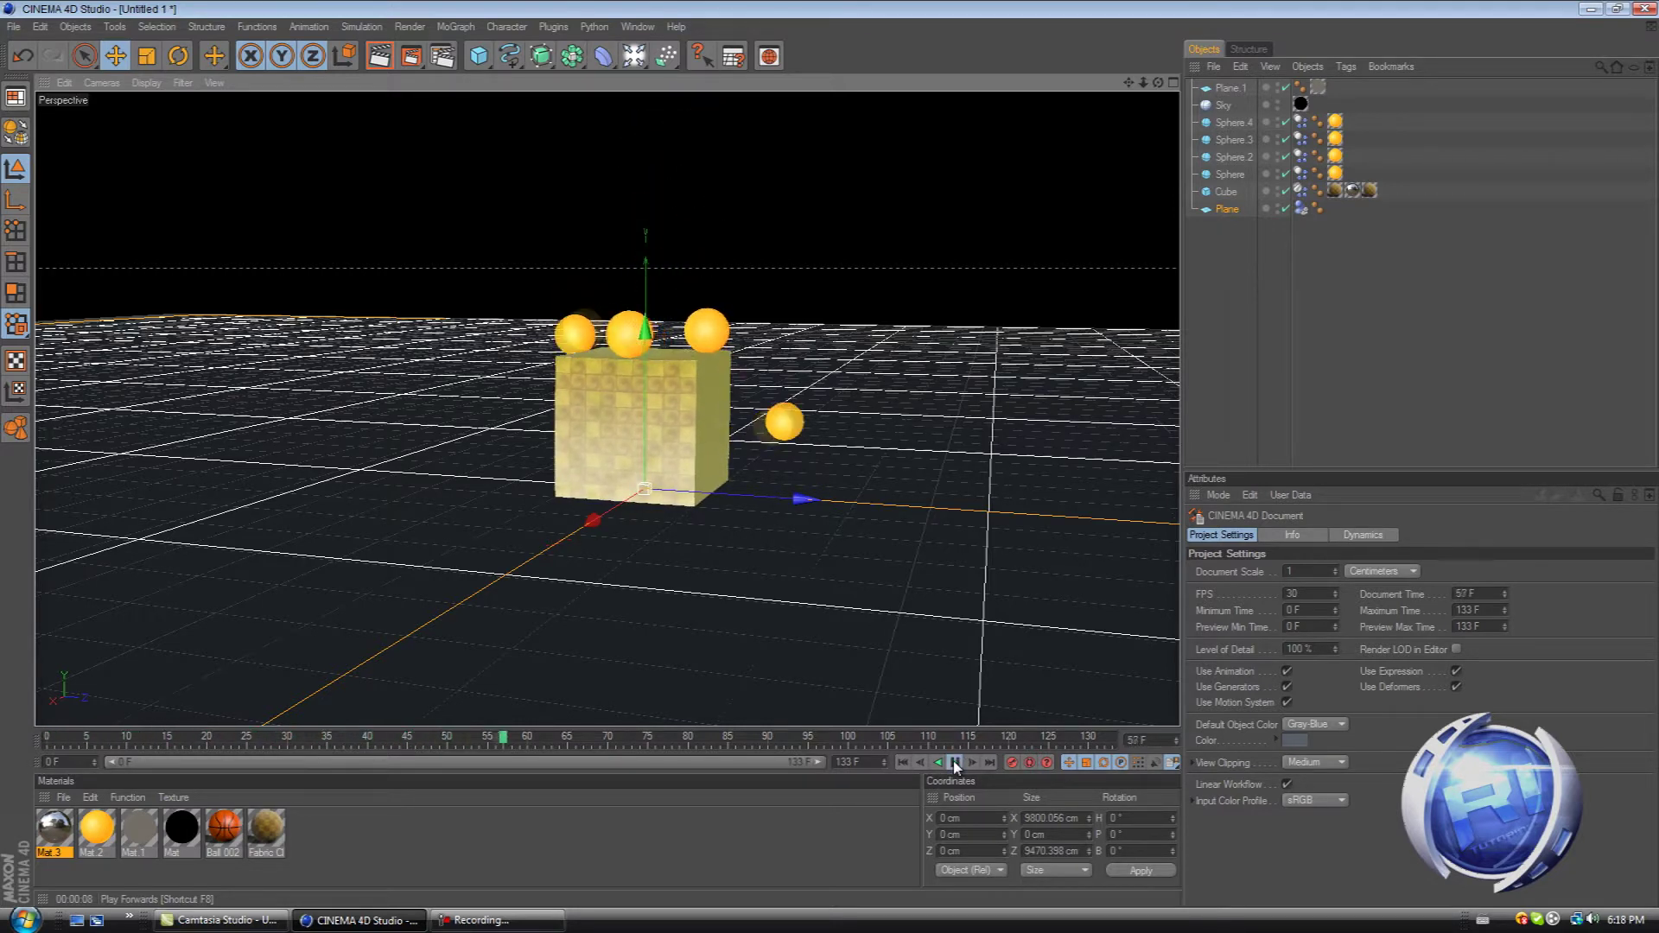
pyautogui.click(954, 764)
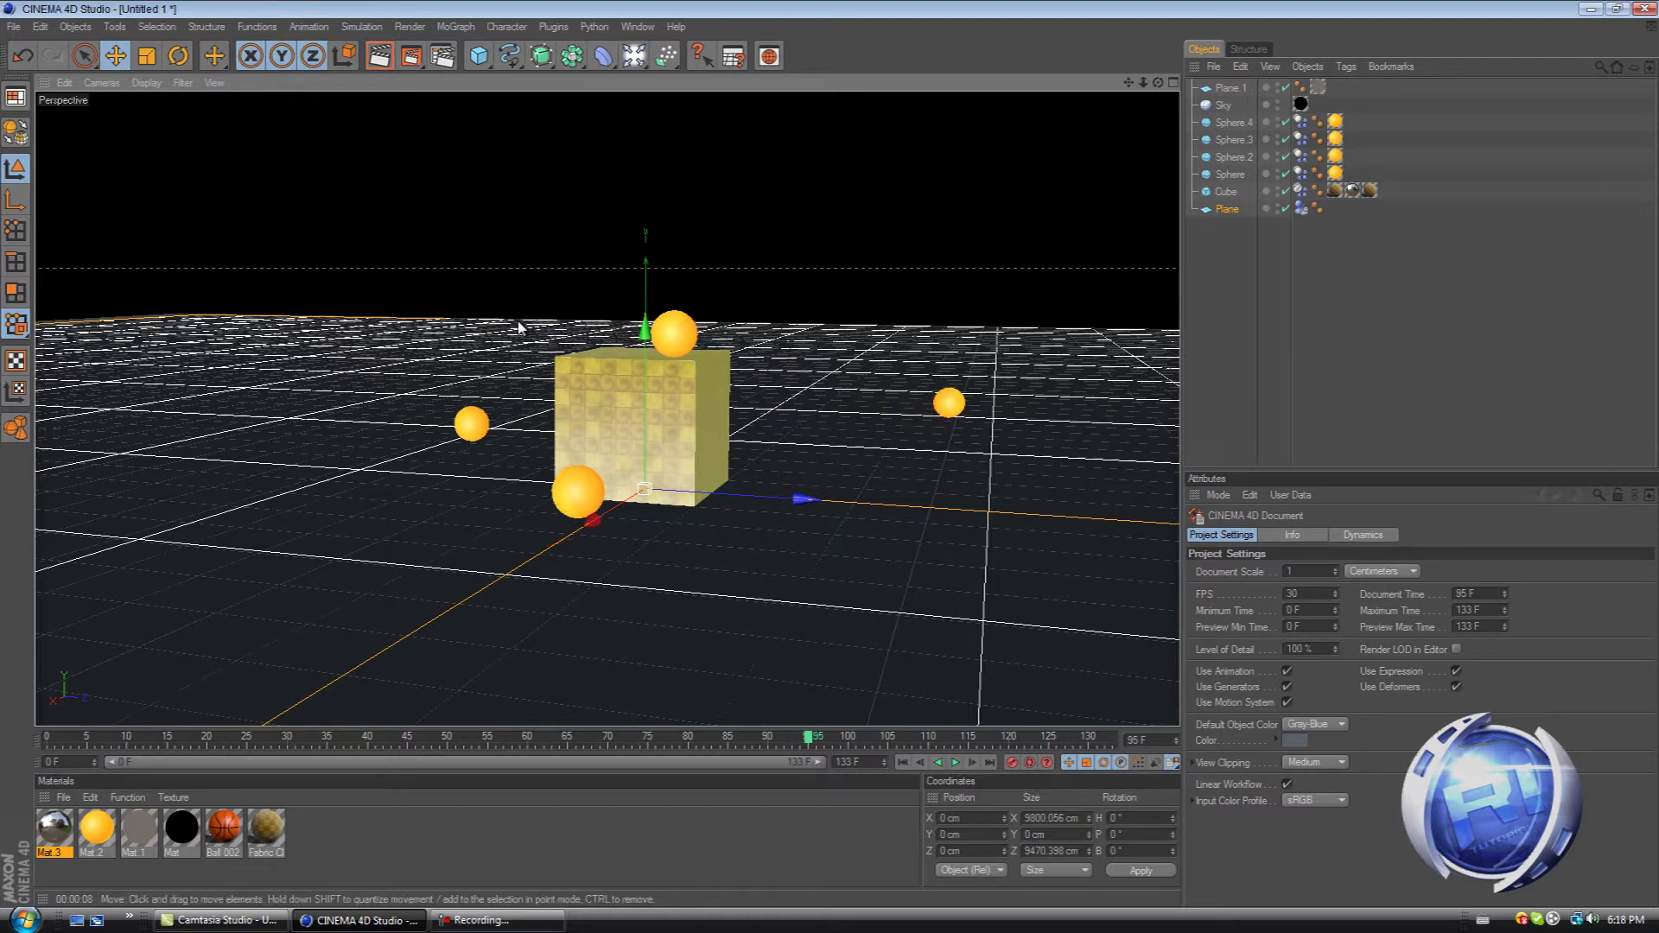
pyautogui.hotkey('ctrl', 'r')
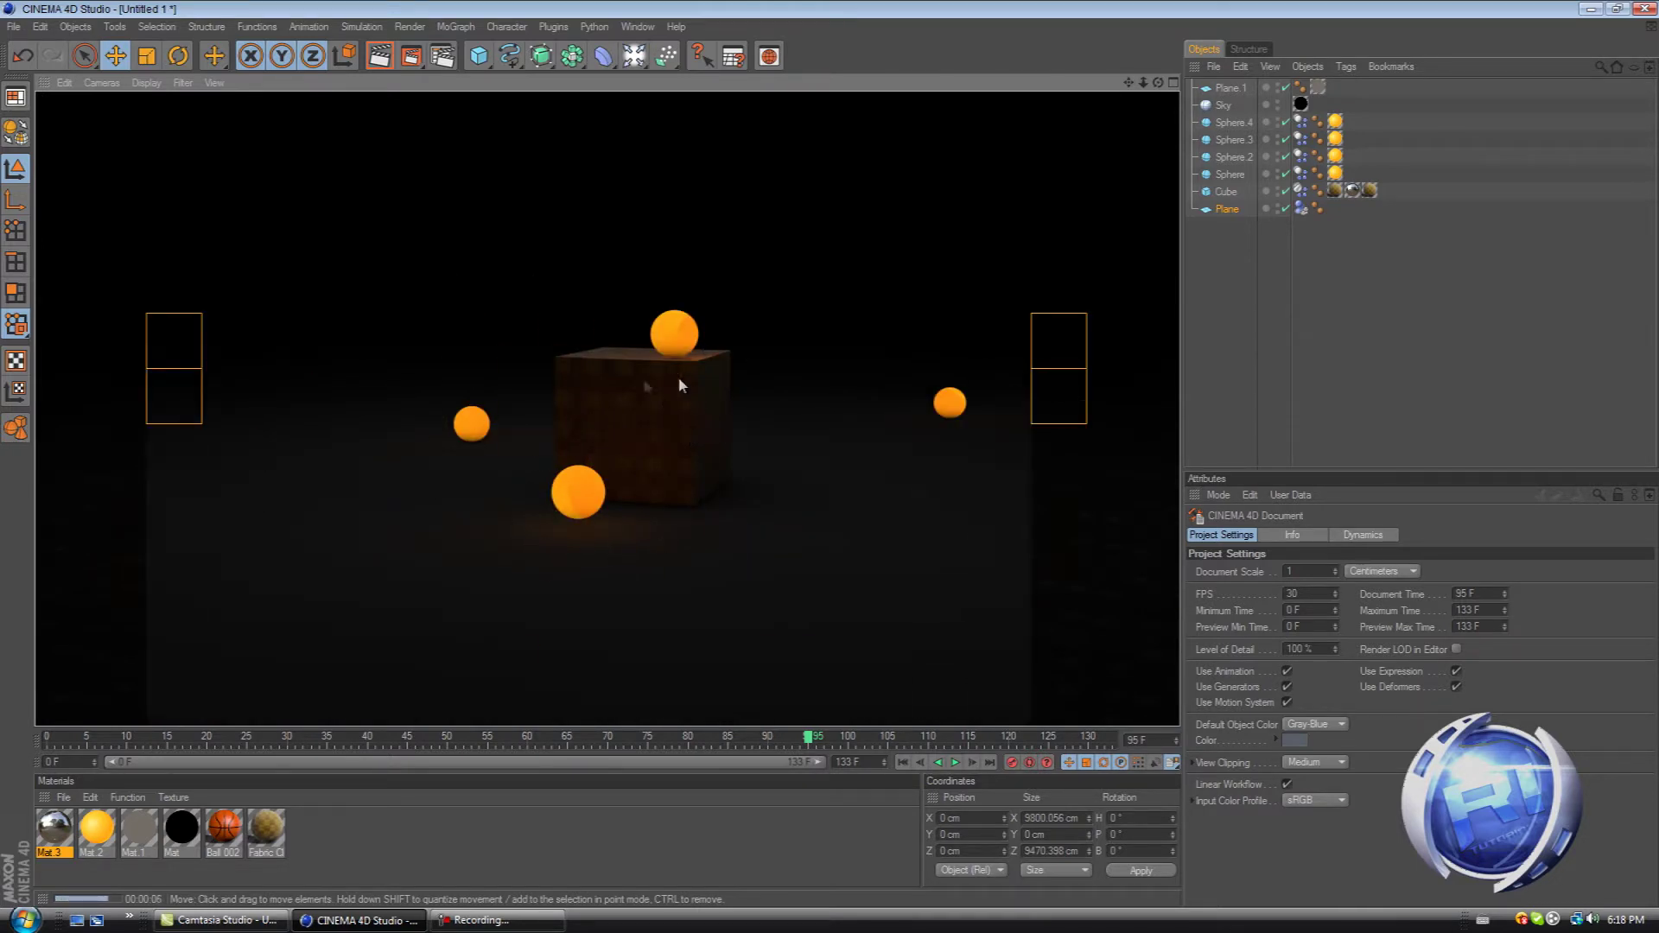
pyautogui.click(692, 527)
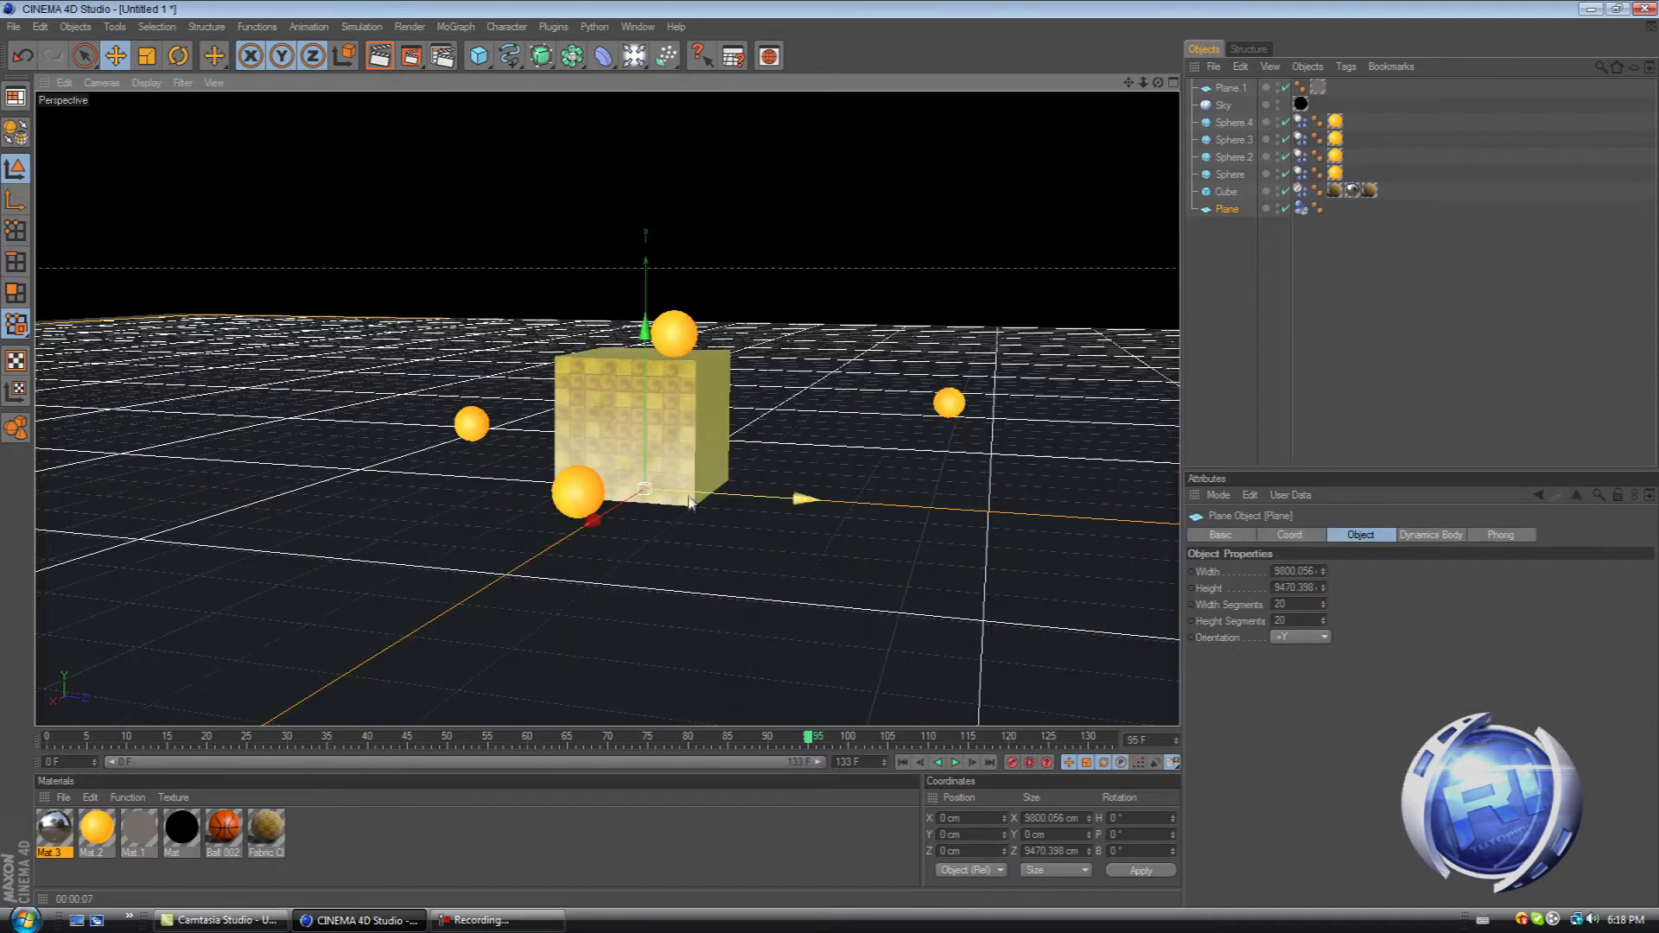
# Step: Create a new project and set its render output size to 1280 x 720 pixels
pyautogui.click(14, 27)
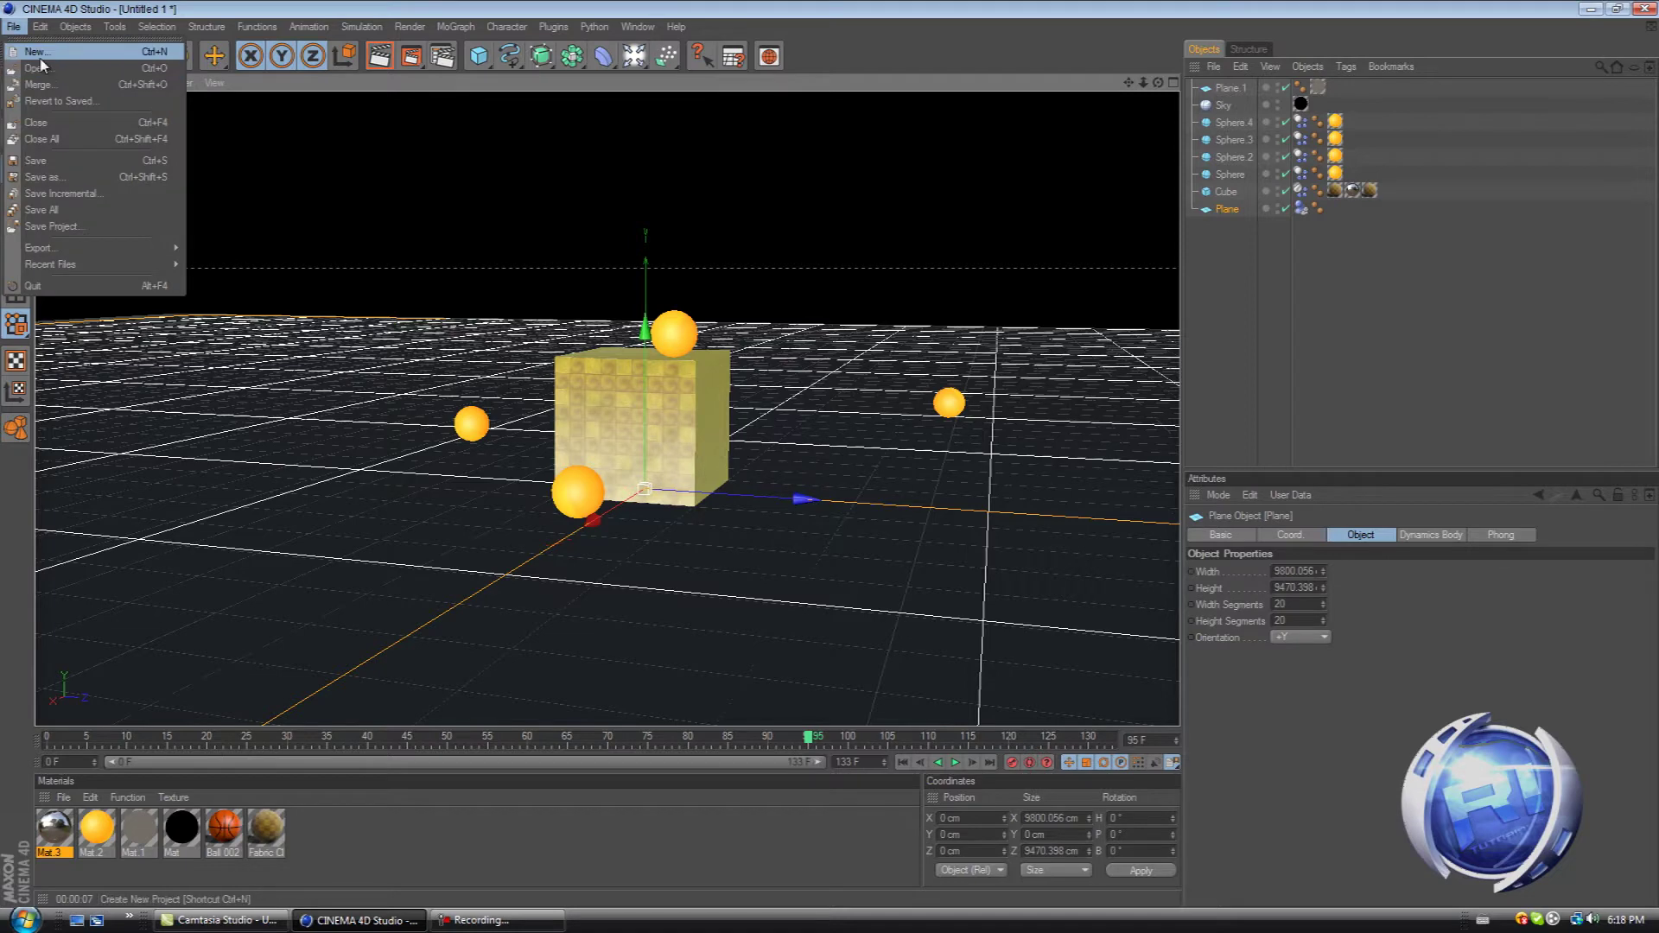
pyautogui.click(39, 50)
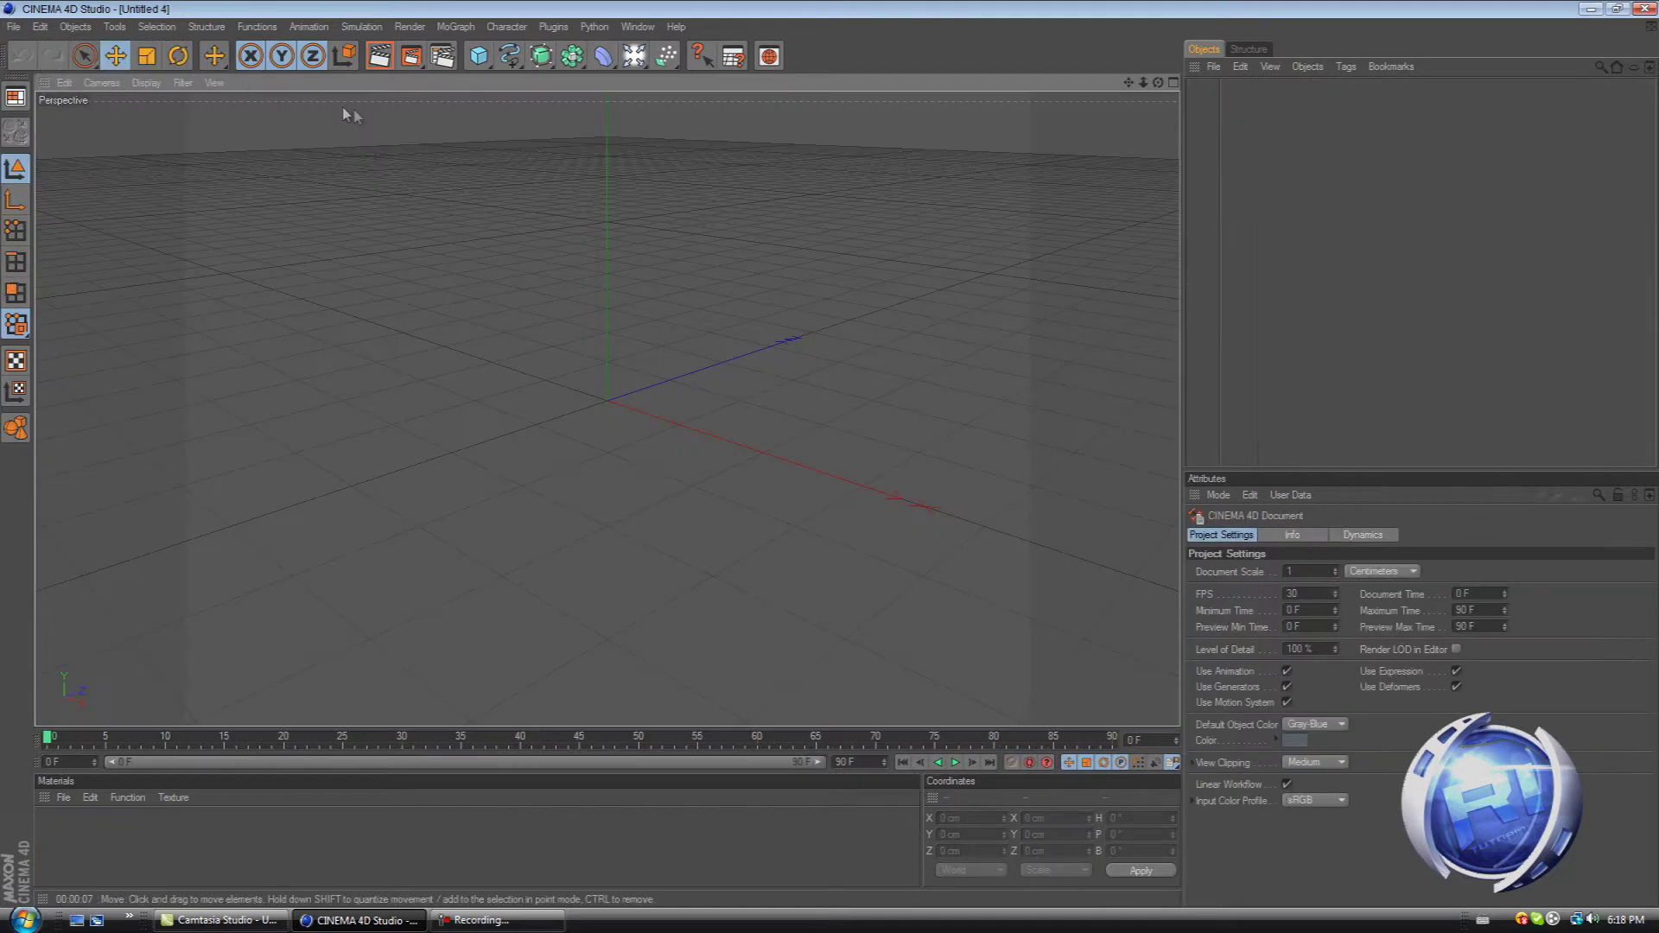
pyautogui.click(443, 56)
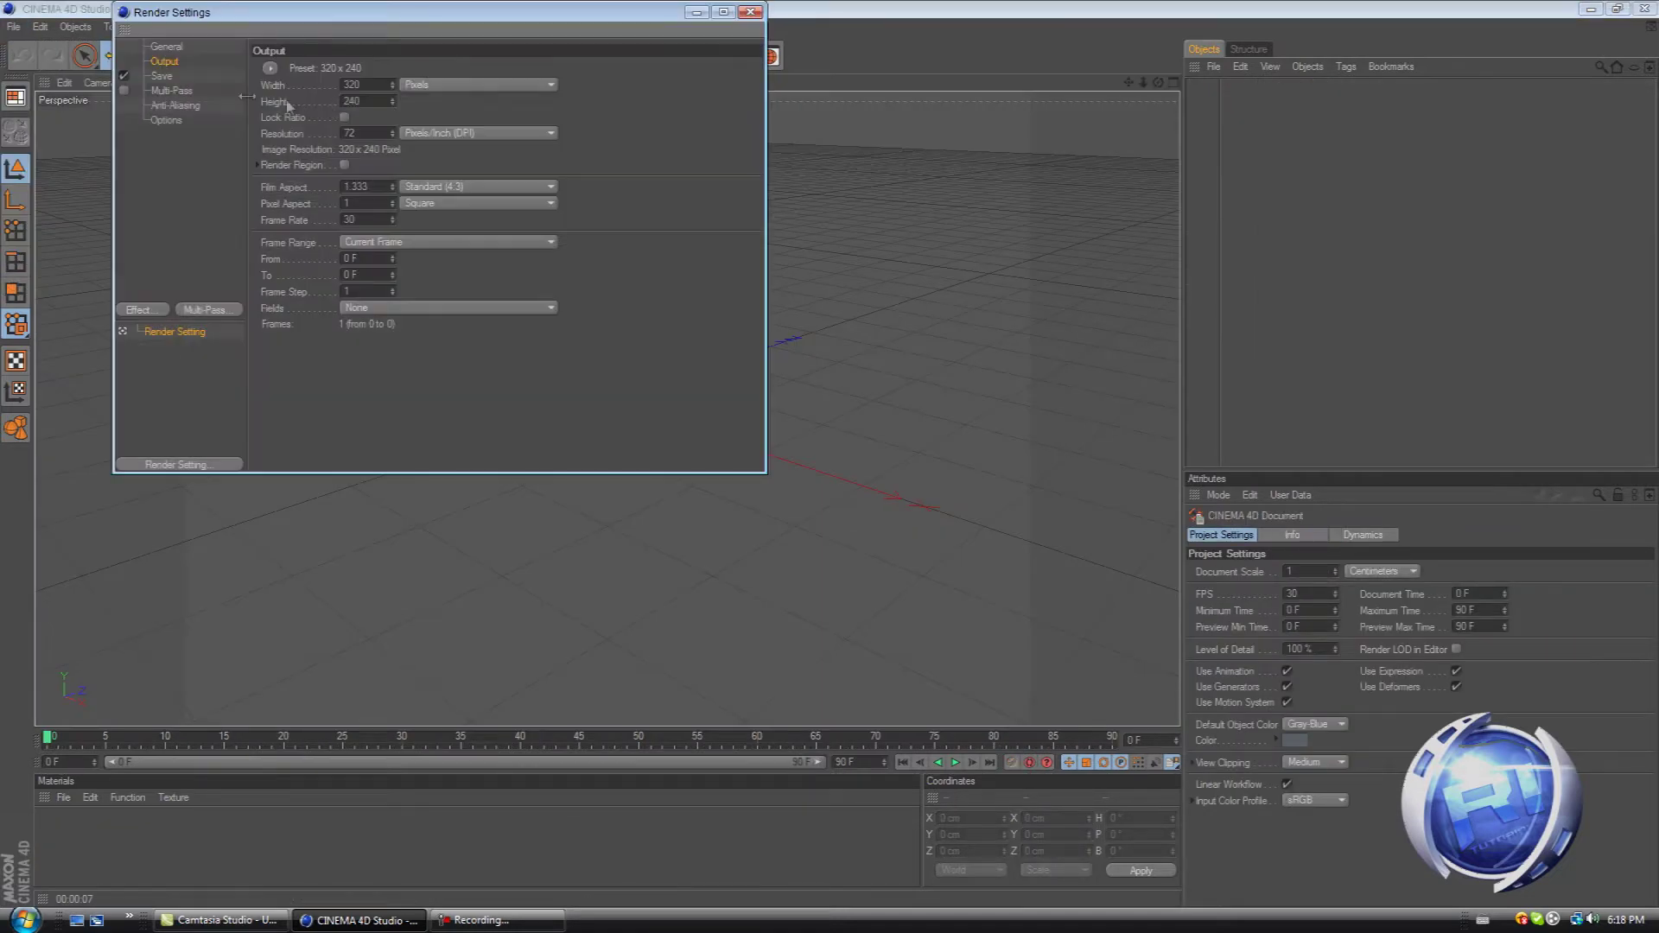
pyautogui.doubleClick(373, 83)
pyautogui.press('Tab')
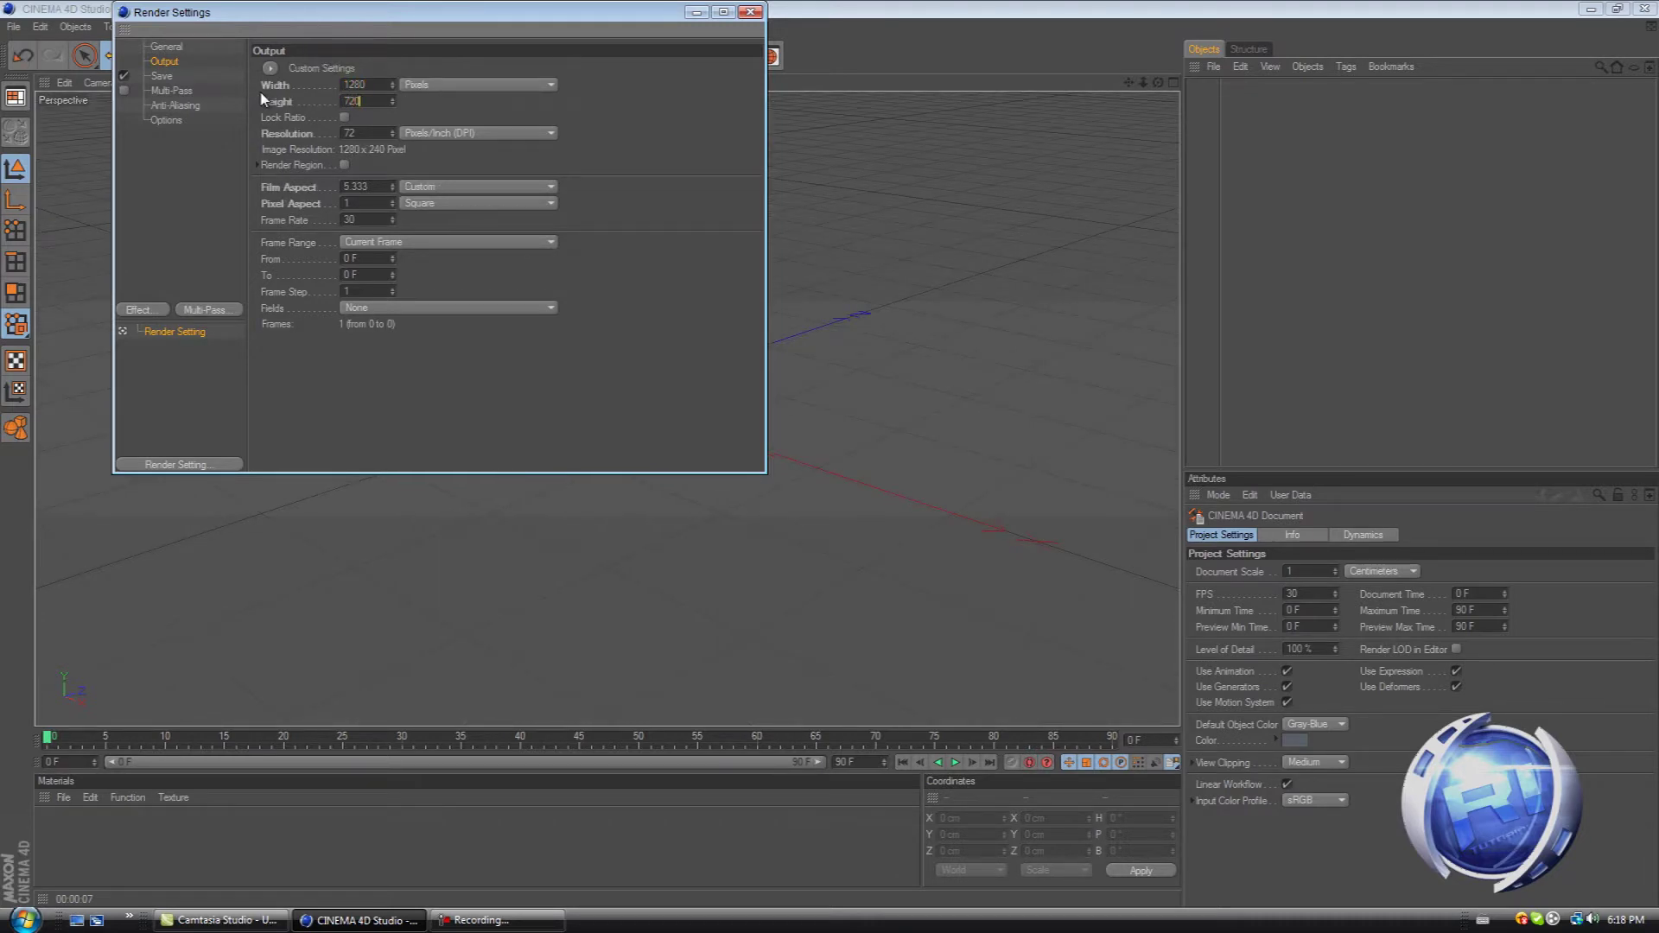
pyautogui.click(750, 11)
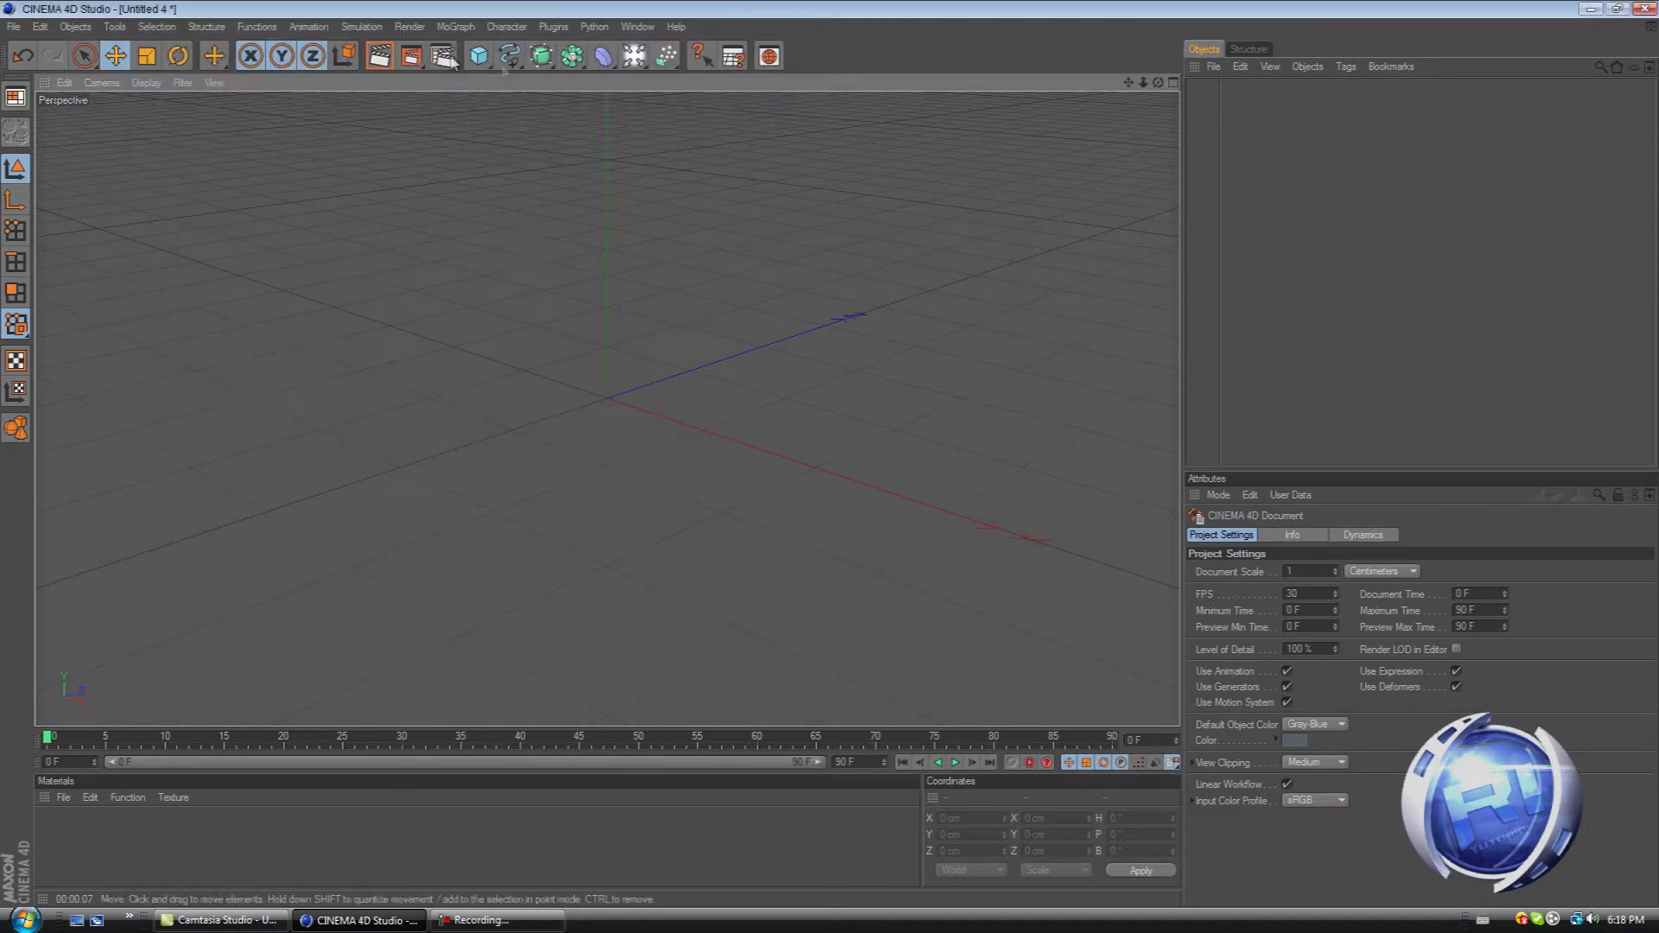
# Step: Add a floor plane and enlarge it to about 3690 cm wide and 4299 cm high
pyautogui.moveTo(478, 55); pyautogui.dragTo(598, 104)
pyautogui.moveTo(813, 474); pyautogui.dragTo(959, 518)
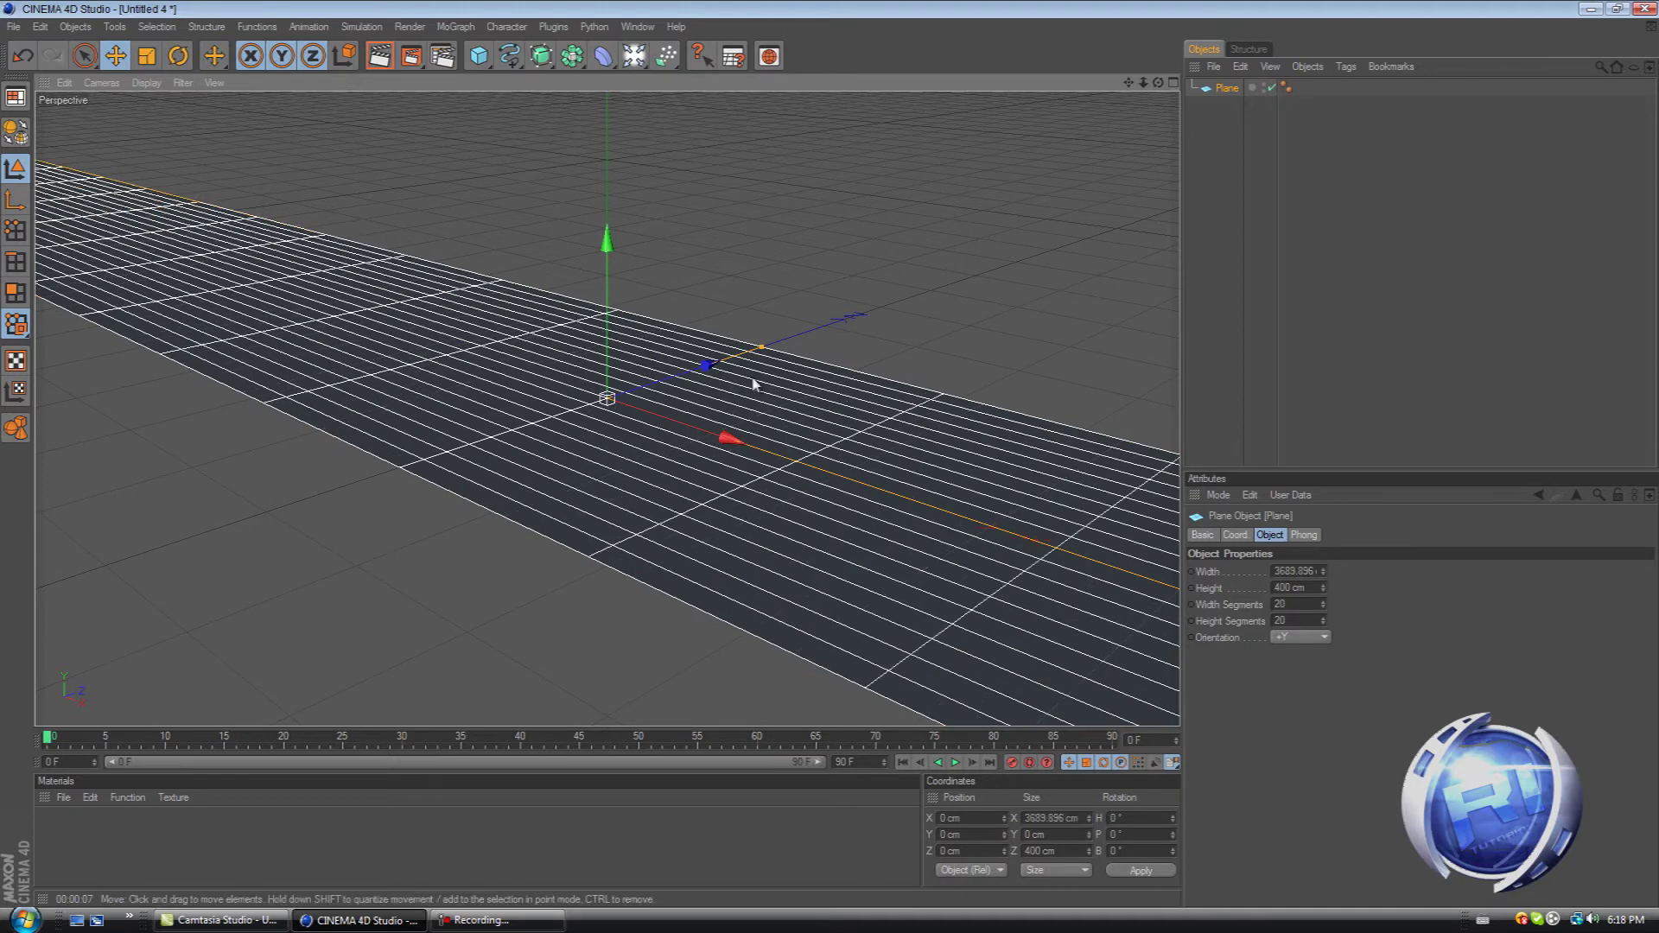
pyautogui.moveTo(760, 346); pyautogui.dragTo(1097, 449)
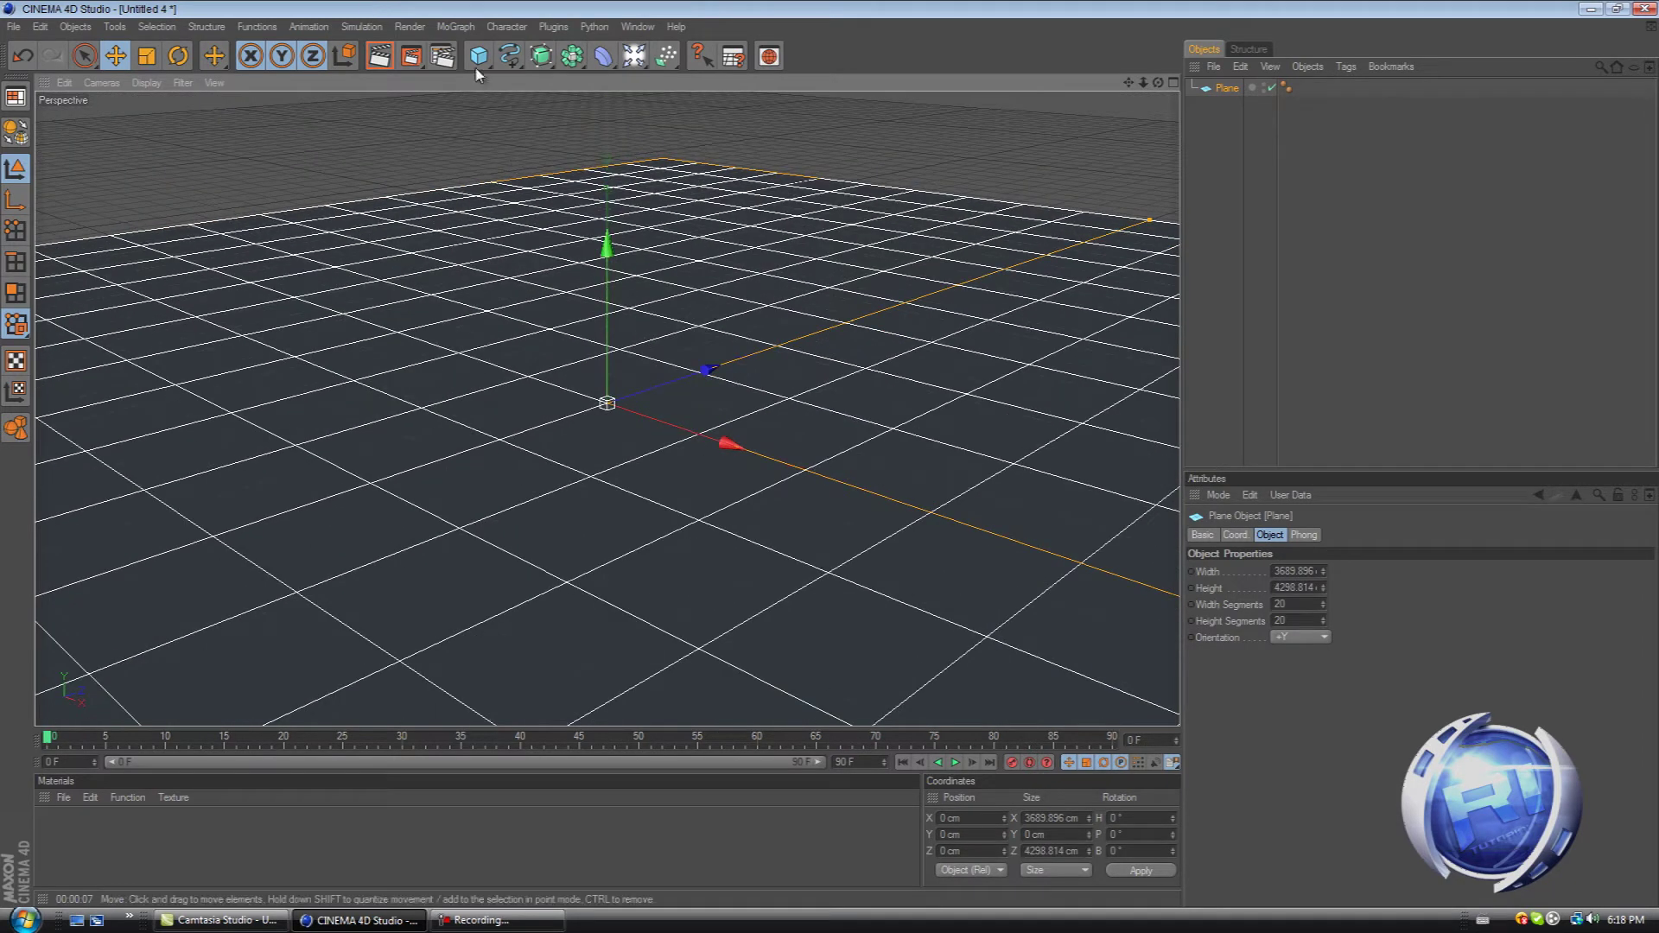
# Step: Add a 200 cm cube and raise it above the plane to a Y position of about 162 cm
pyautogui.moveTo(478, 55); pyautogui.dragTo(535, 71)
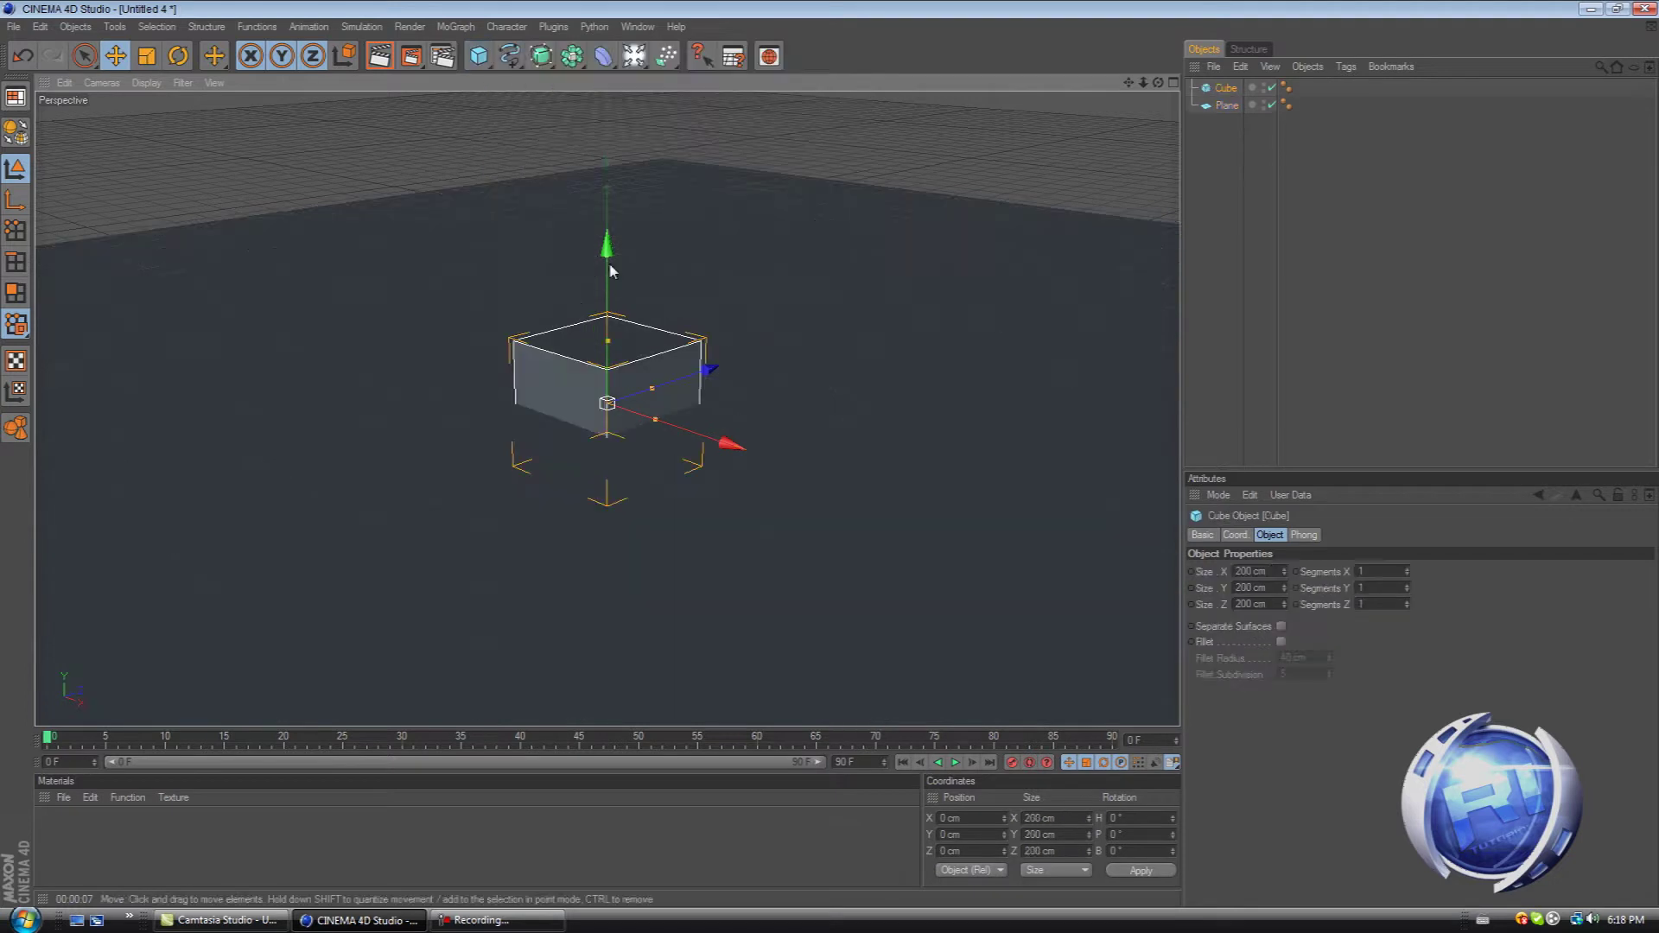
pyautogui.moveTo(607, 257); pyautogui.dragTo(607, 155)
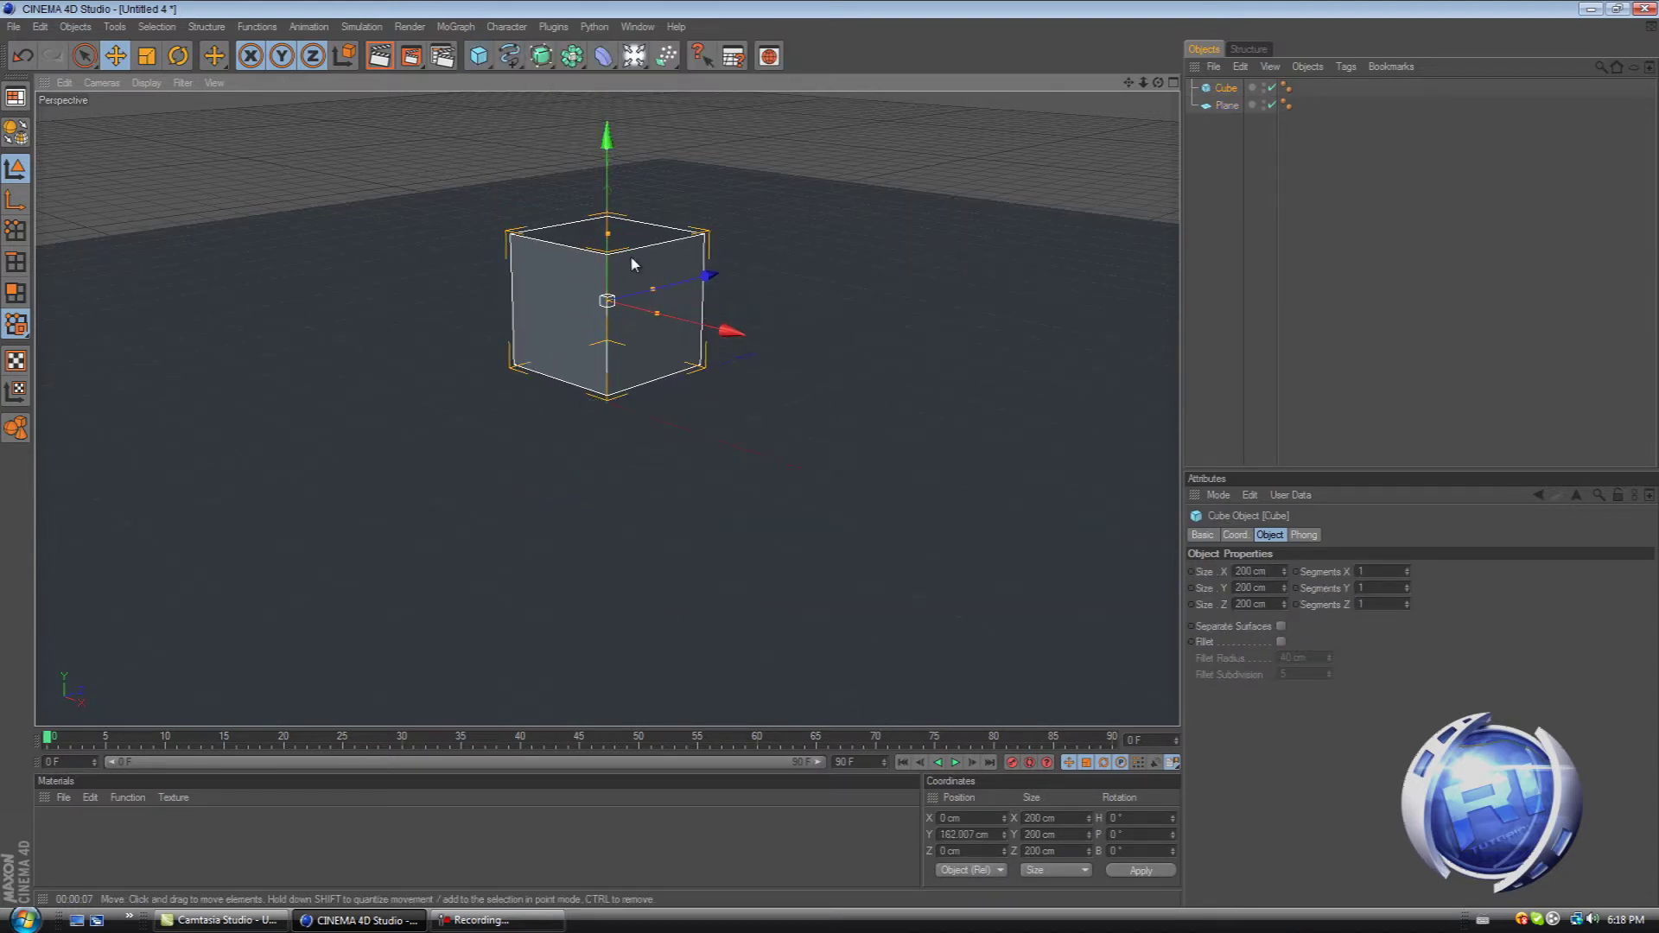
pyautogui.scroll(5, 1106, 115)
pyautogui.press('o')
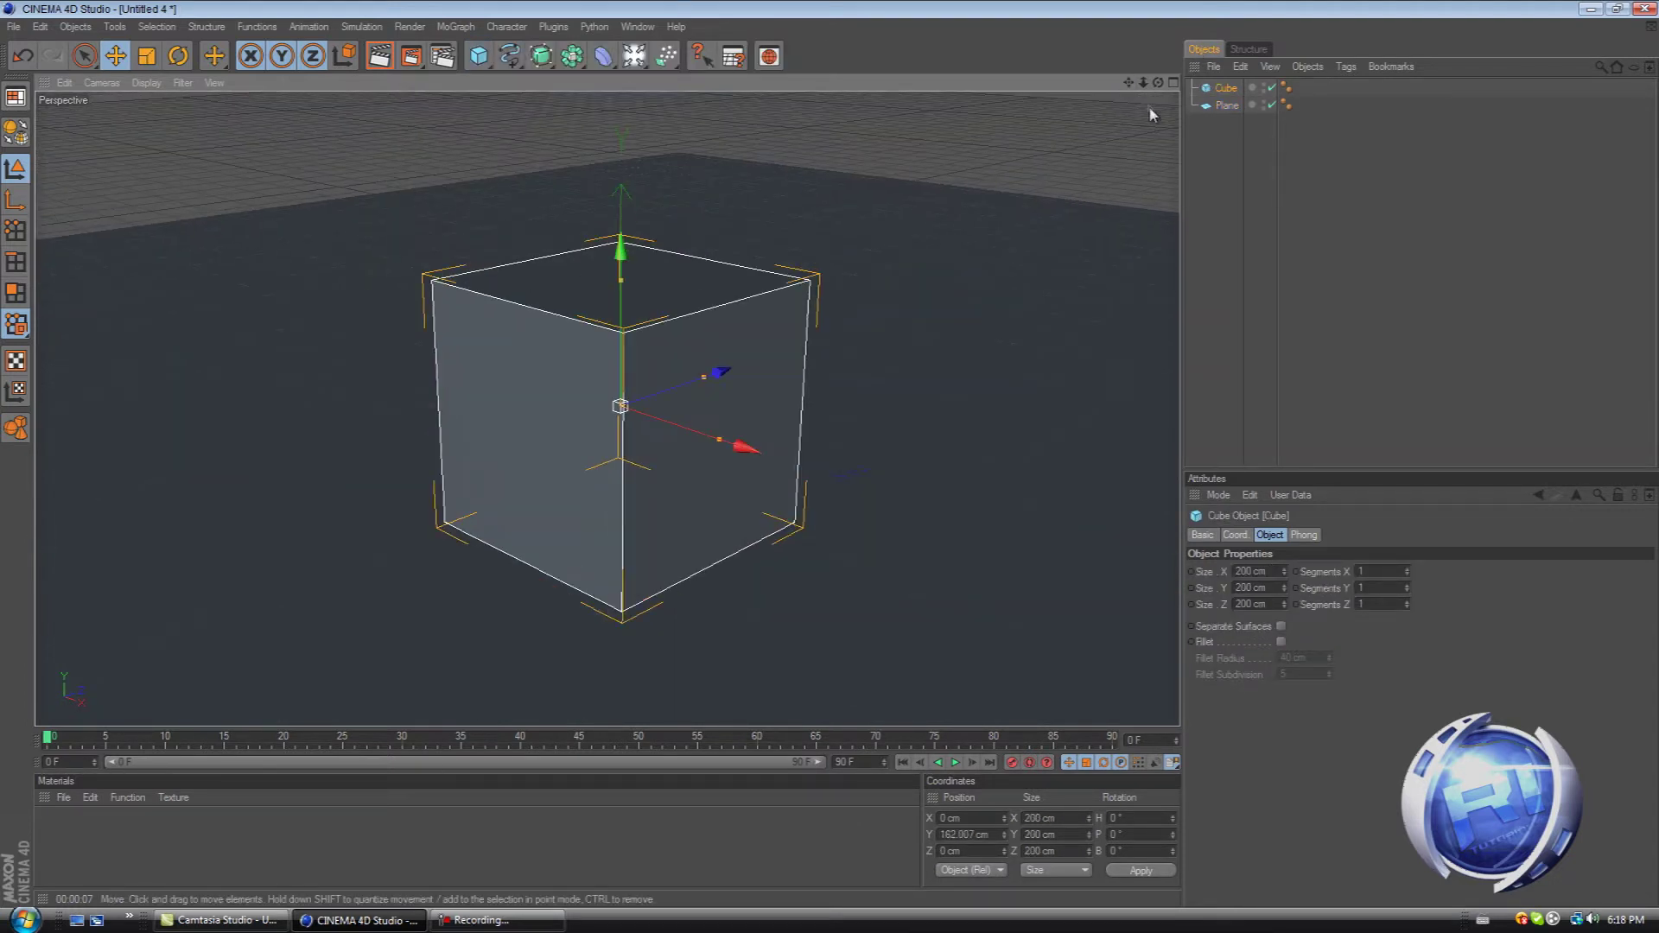
pyautogui.keyDown('alt'); pyautogui.moveTo(830, 462); pyautogui.dragTo(828, 453); pyautogui.keyUp('alt')
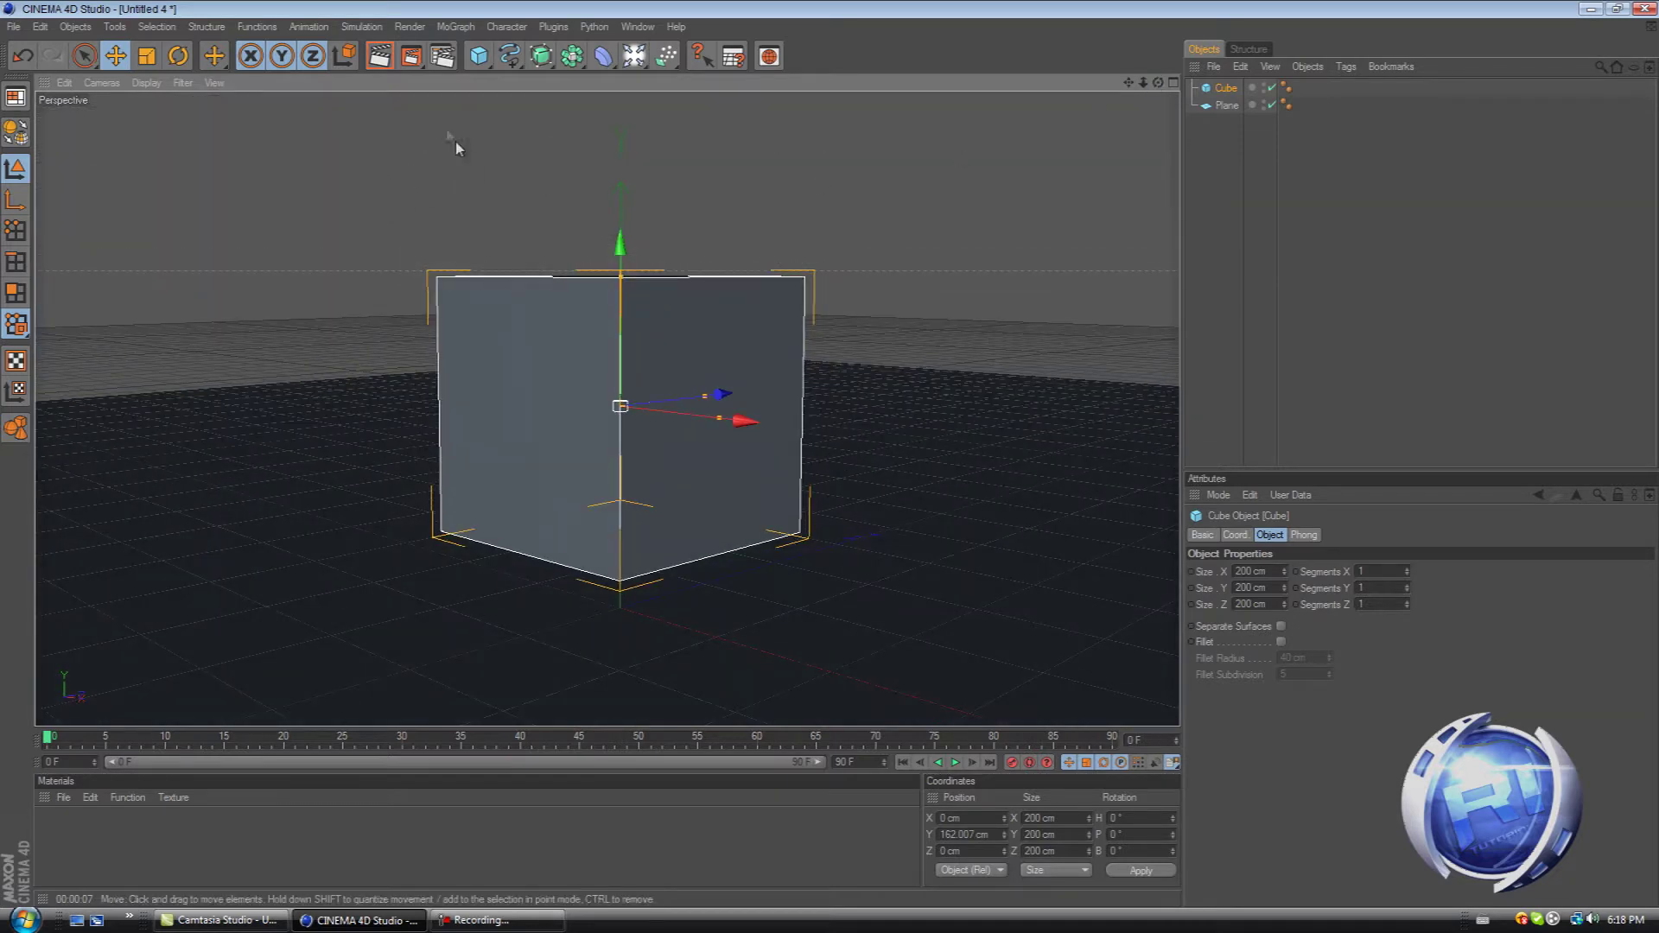
# Step: Turn the cube into a dynamics soft body
pyautogui.click(368, 29)
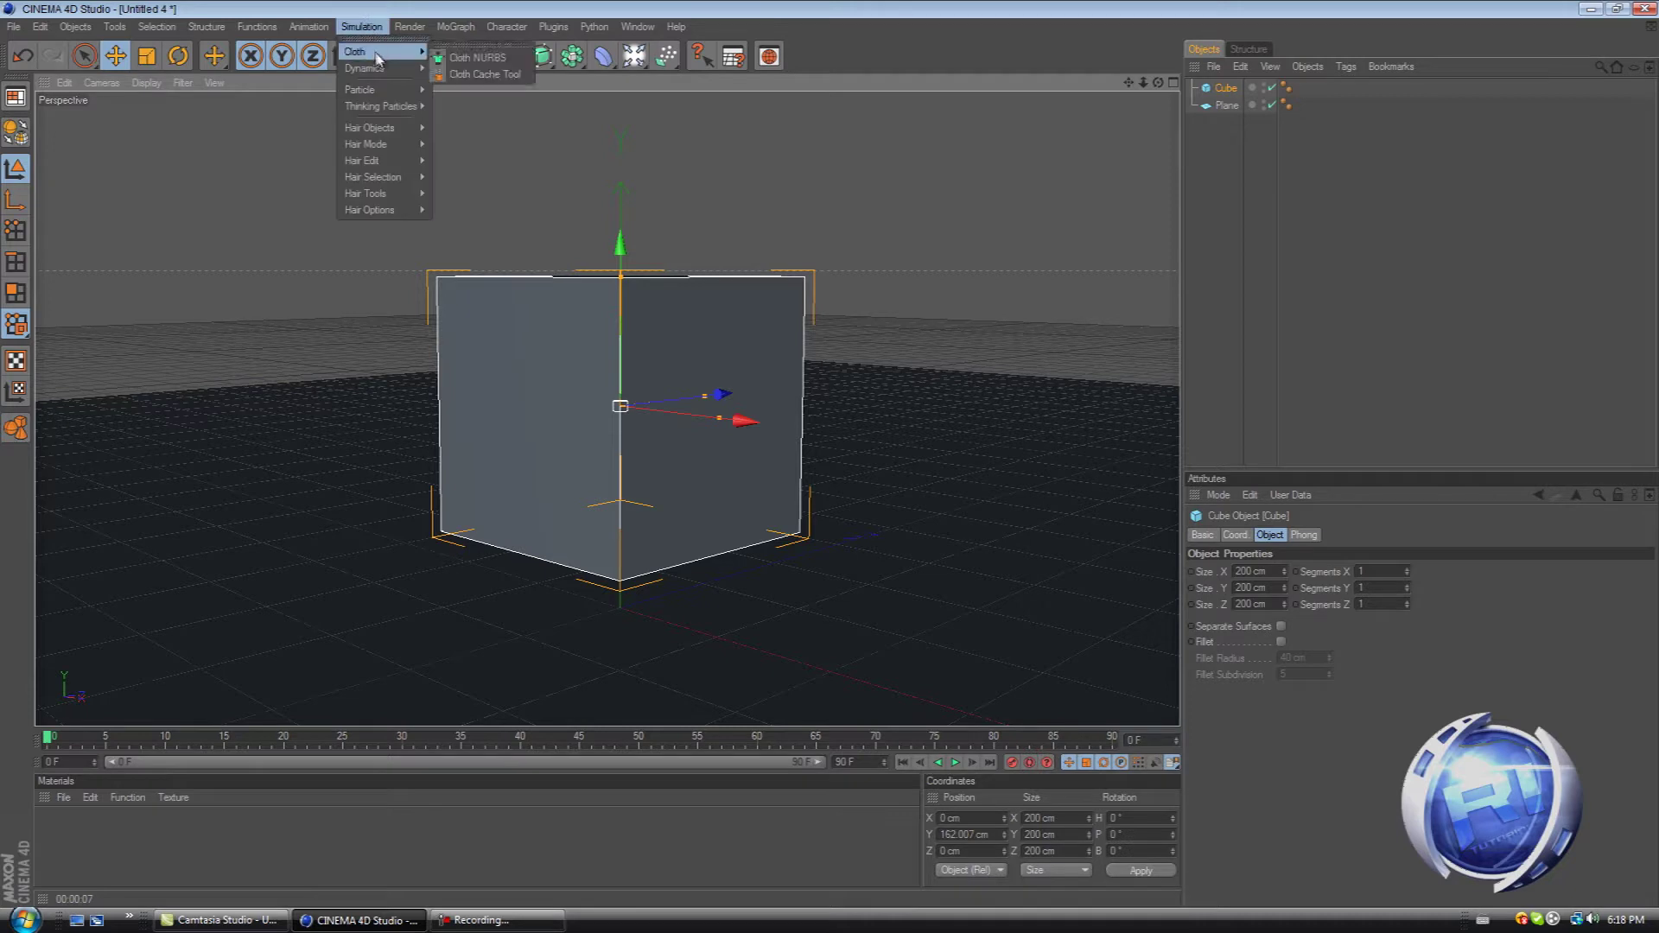
pyautogui.moveTo(367, 68)
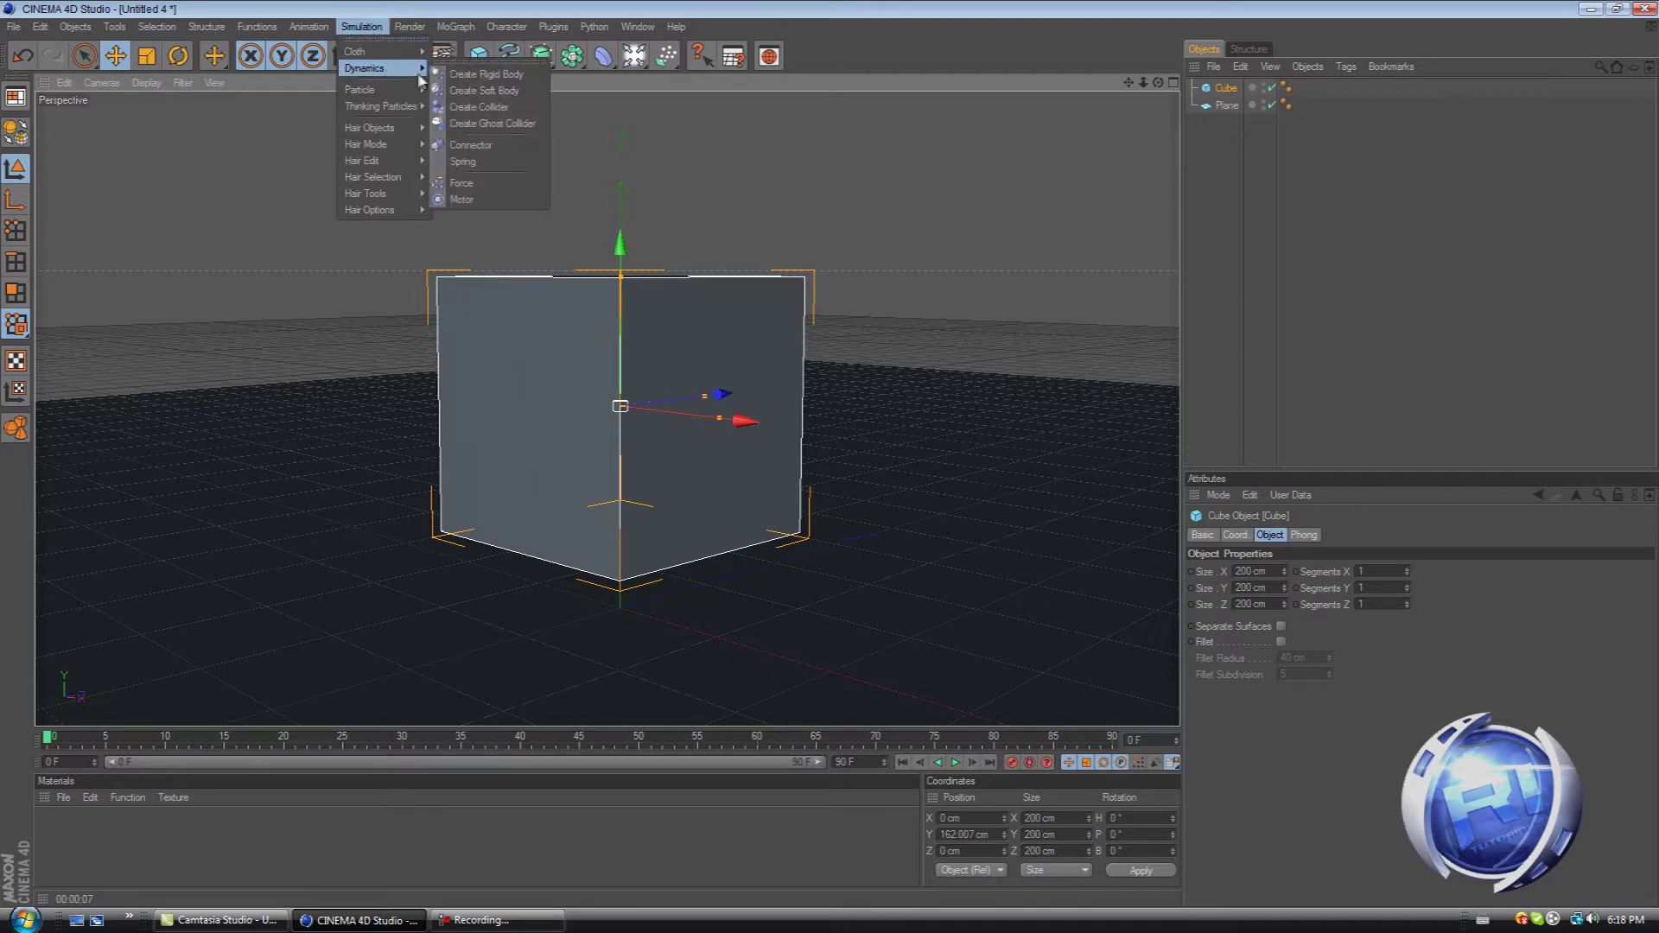
pyautogui.click(482, 91)
pyautogui.click(1224, 90)
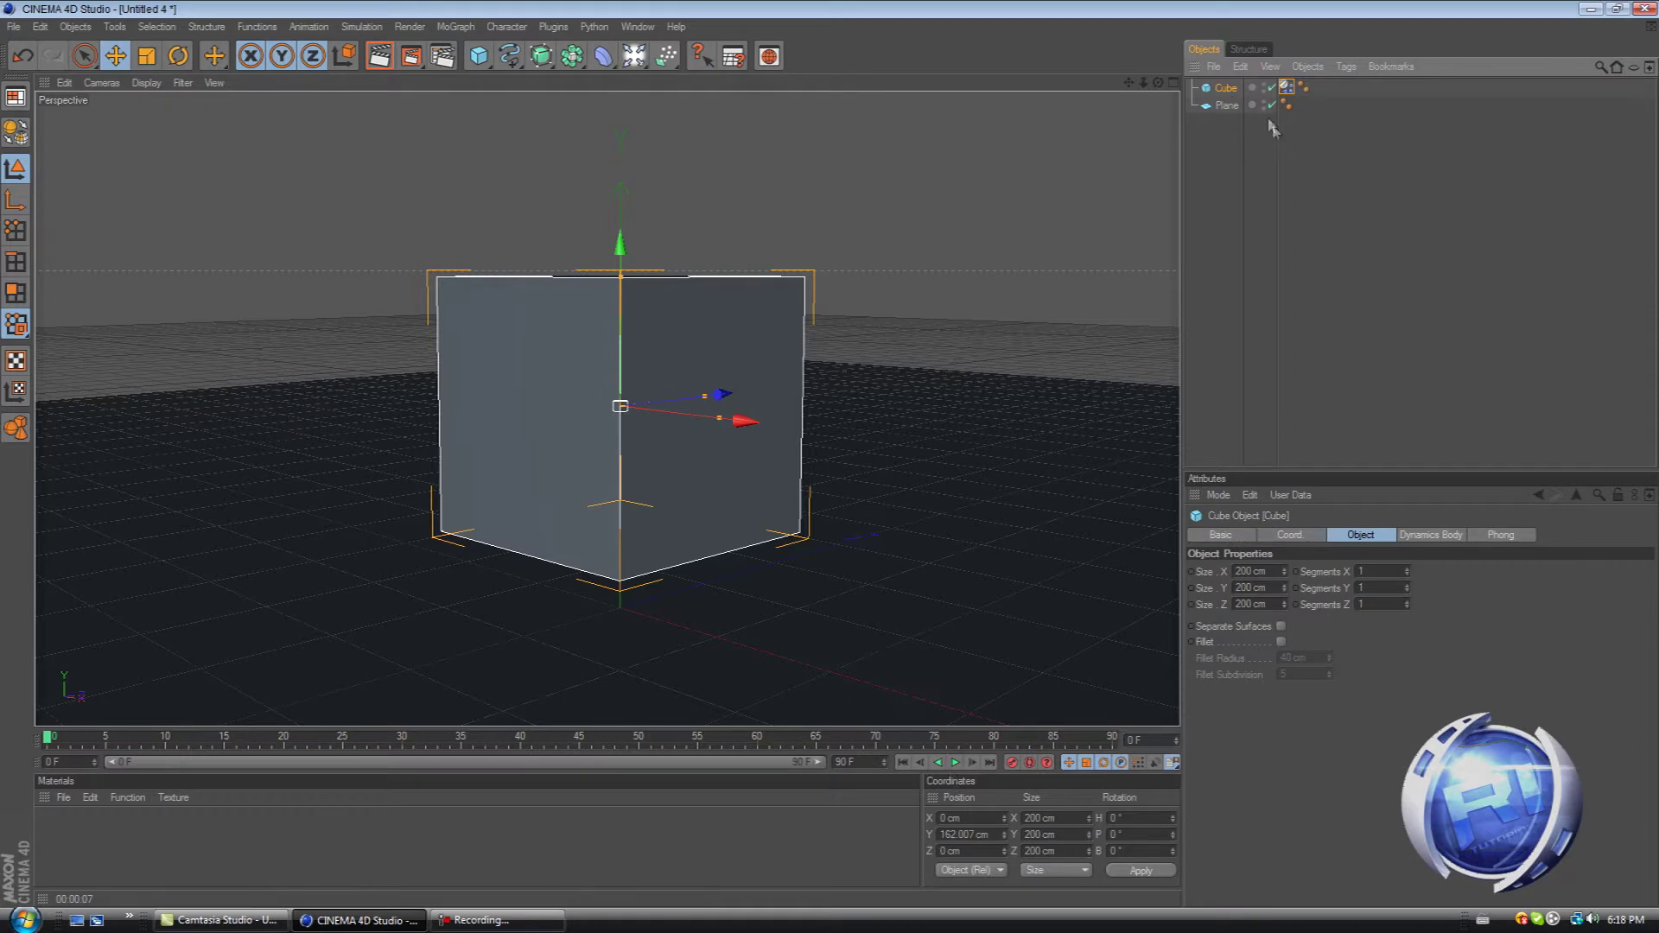
# Step: Make the floor plane a dynamics collider
pyautogui.click(1226, 105)
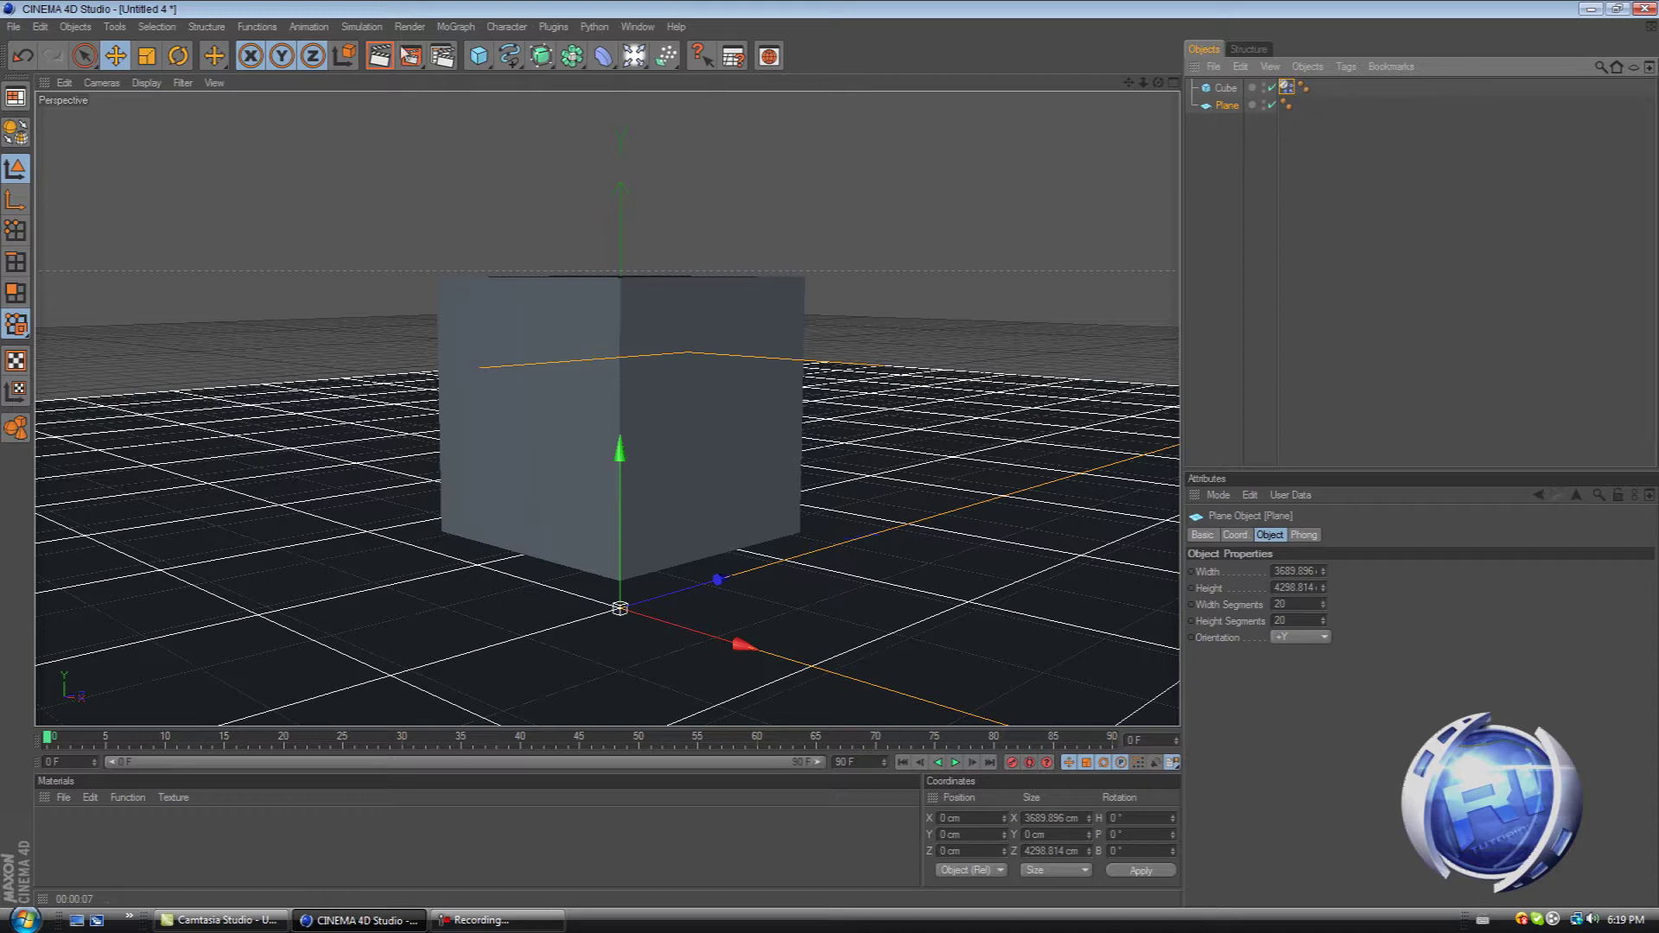
pyautogui.click(363, 27)
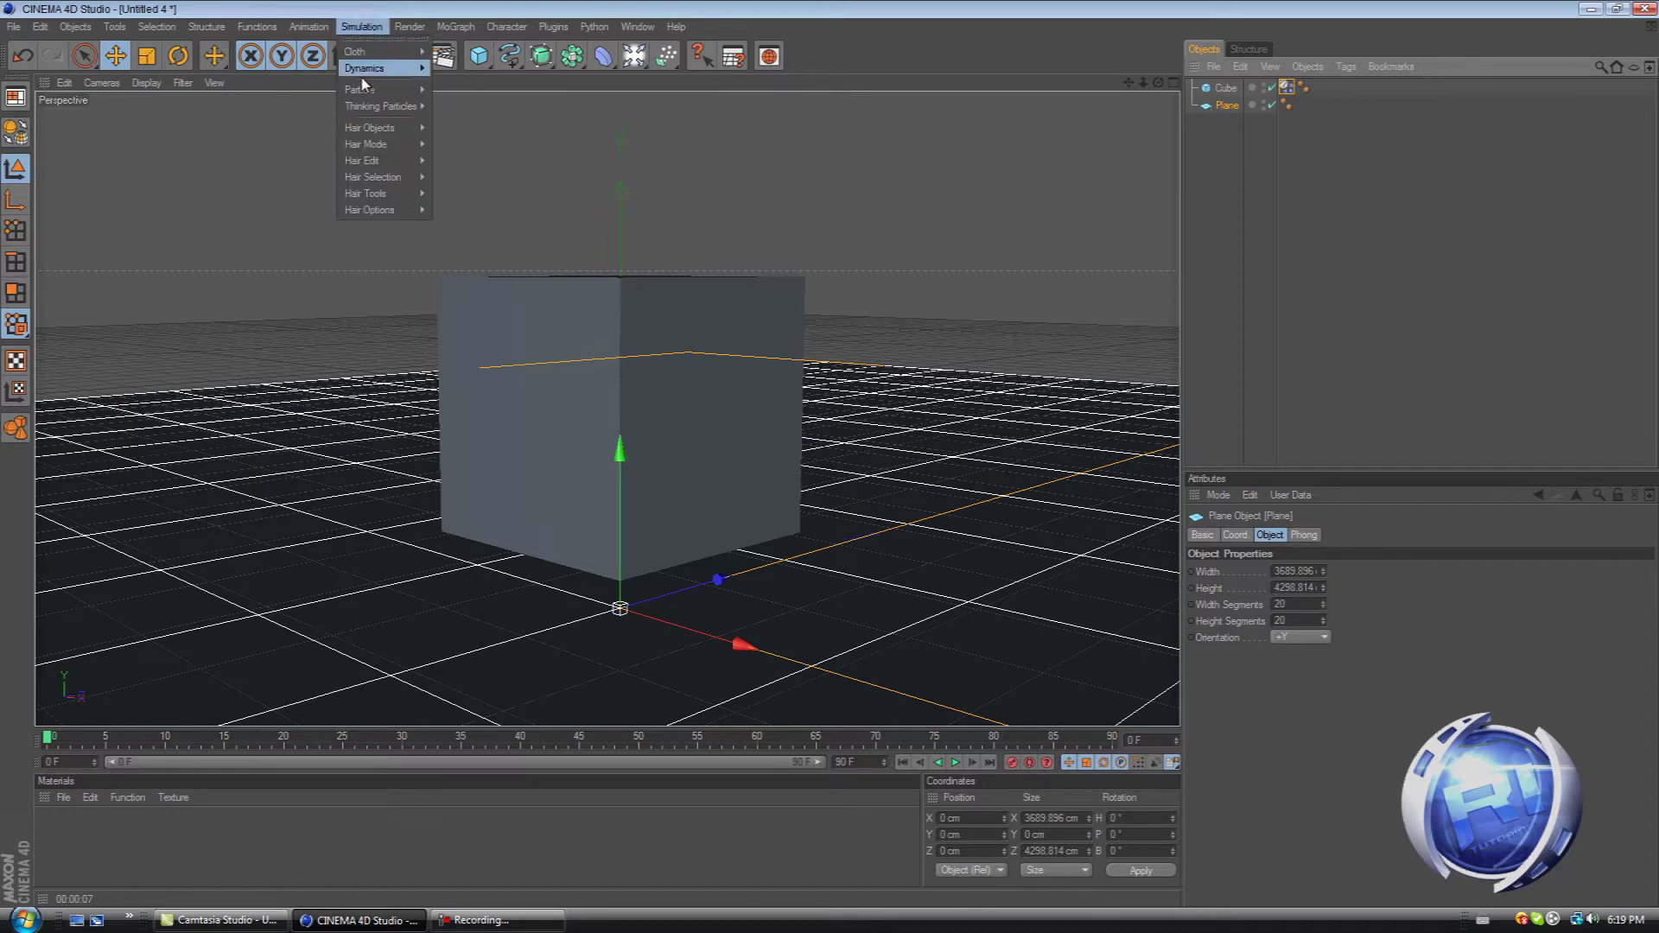
pyautogui.moveTo(380, 68)
pyautogui.click(470, 105)
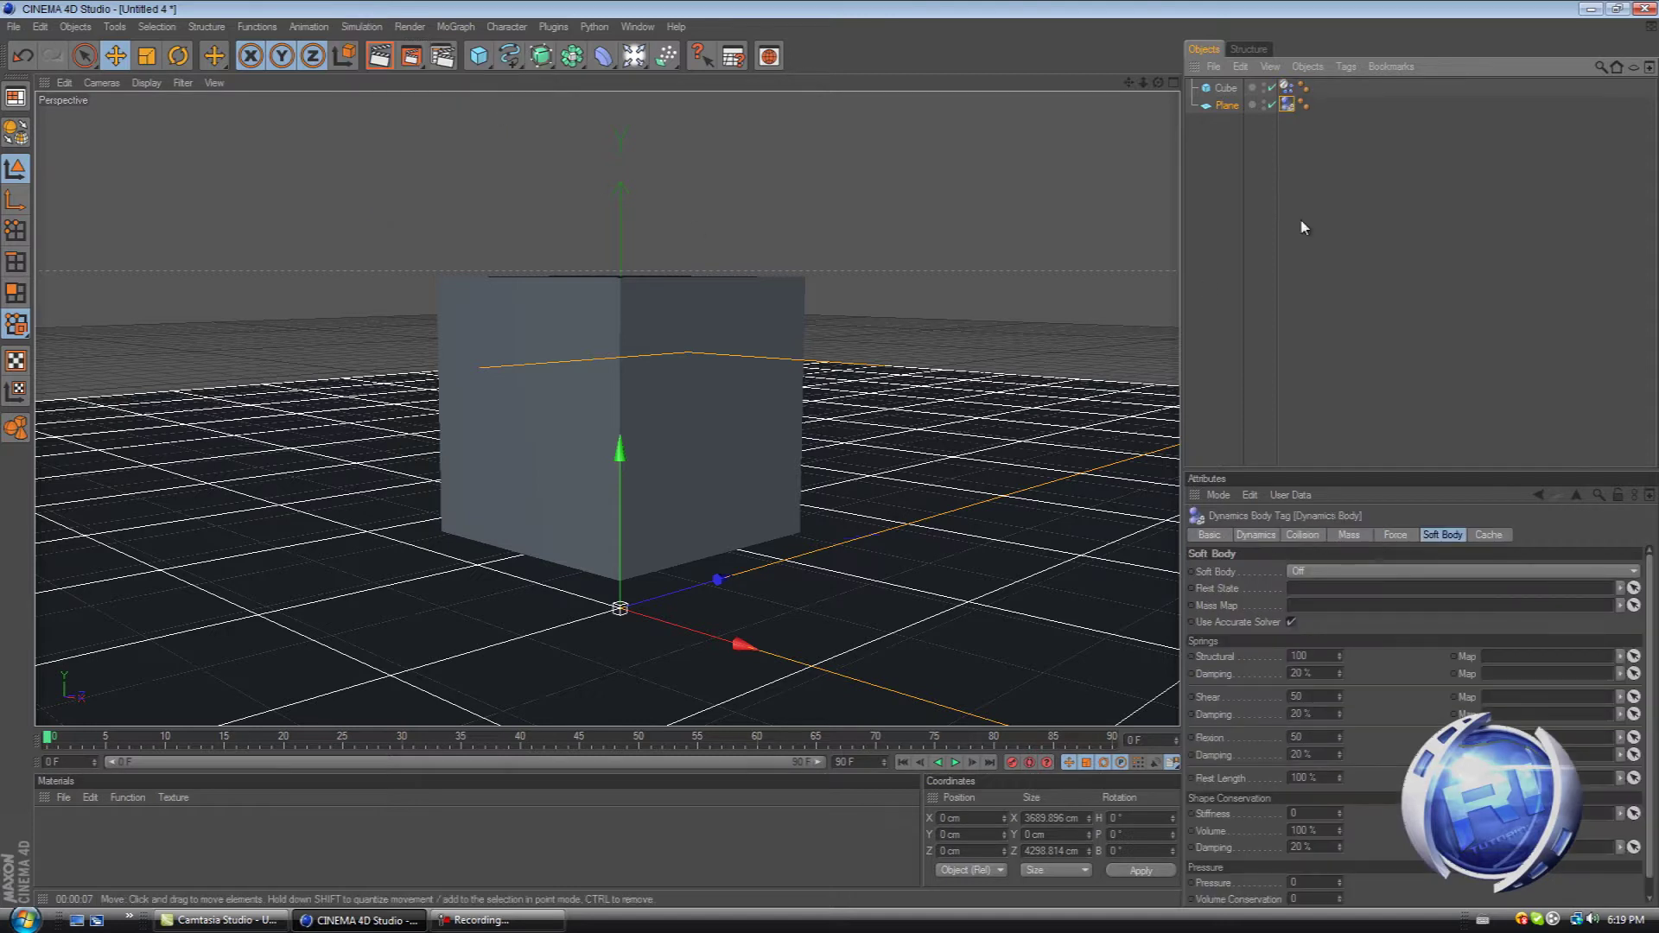
# Step: Select the cube and play the simulation to check how it drops onto the plane
pyautogui.click(1225, 90)
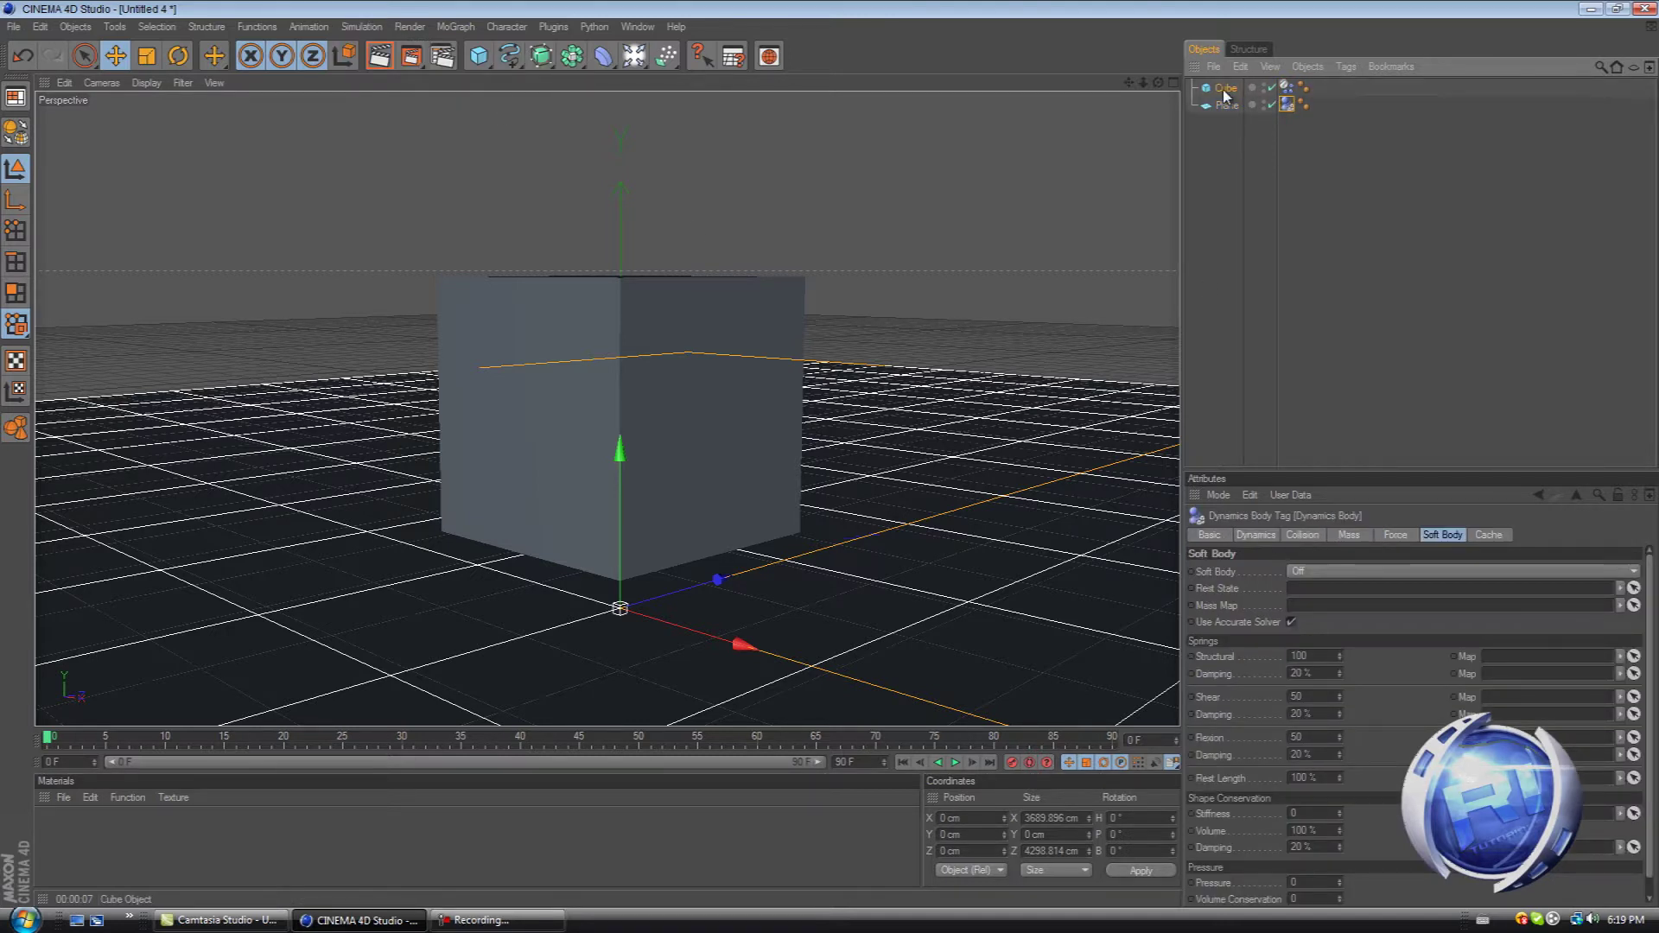
pyautogui.click(1223, 108)
pyautogui.click(1225, 91)
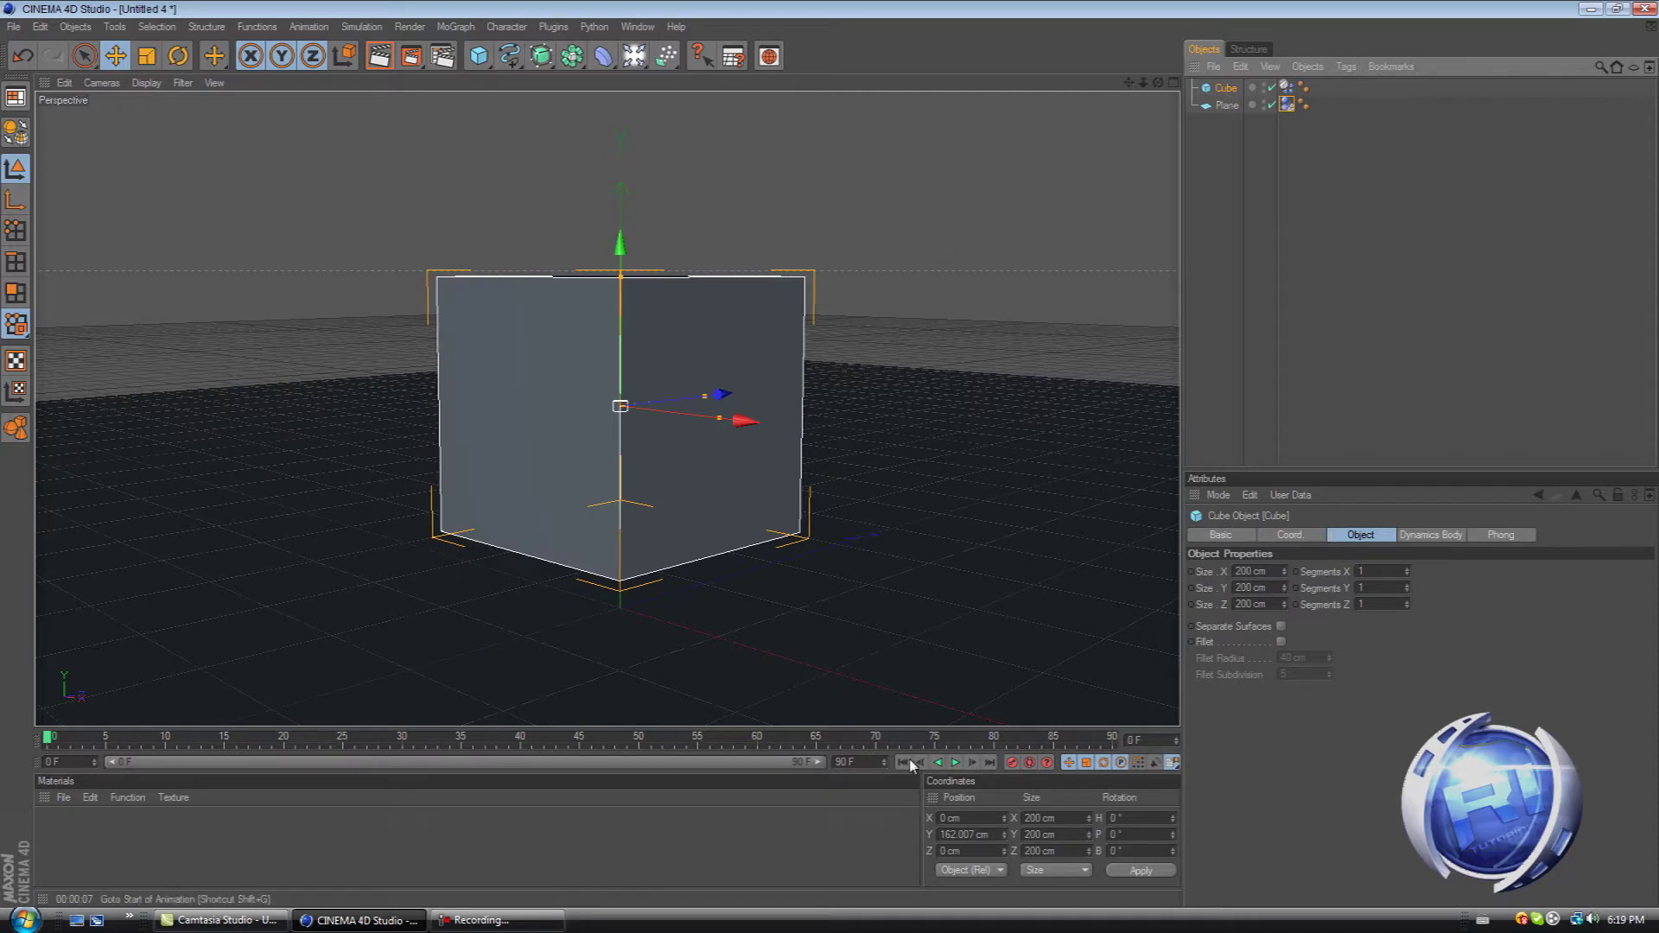
pyautogui.click(954, 764)
pyautogui.click(954, 764)
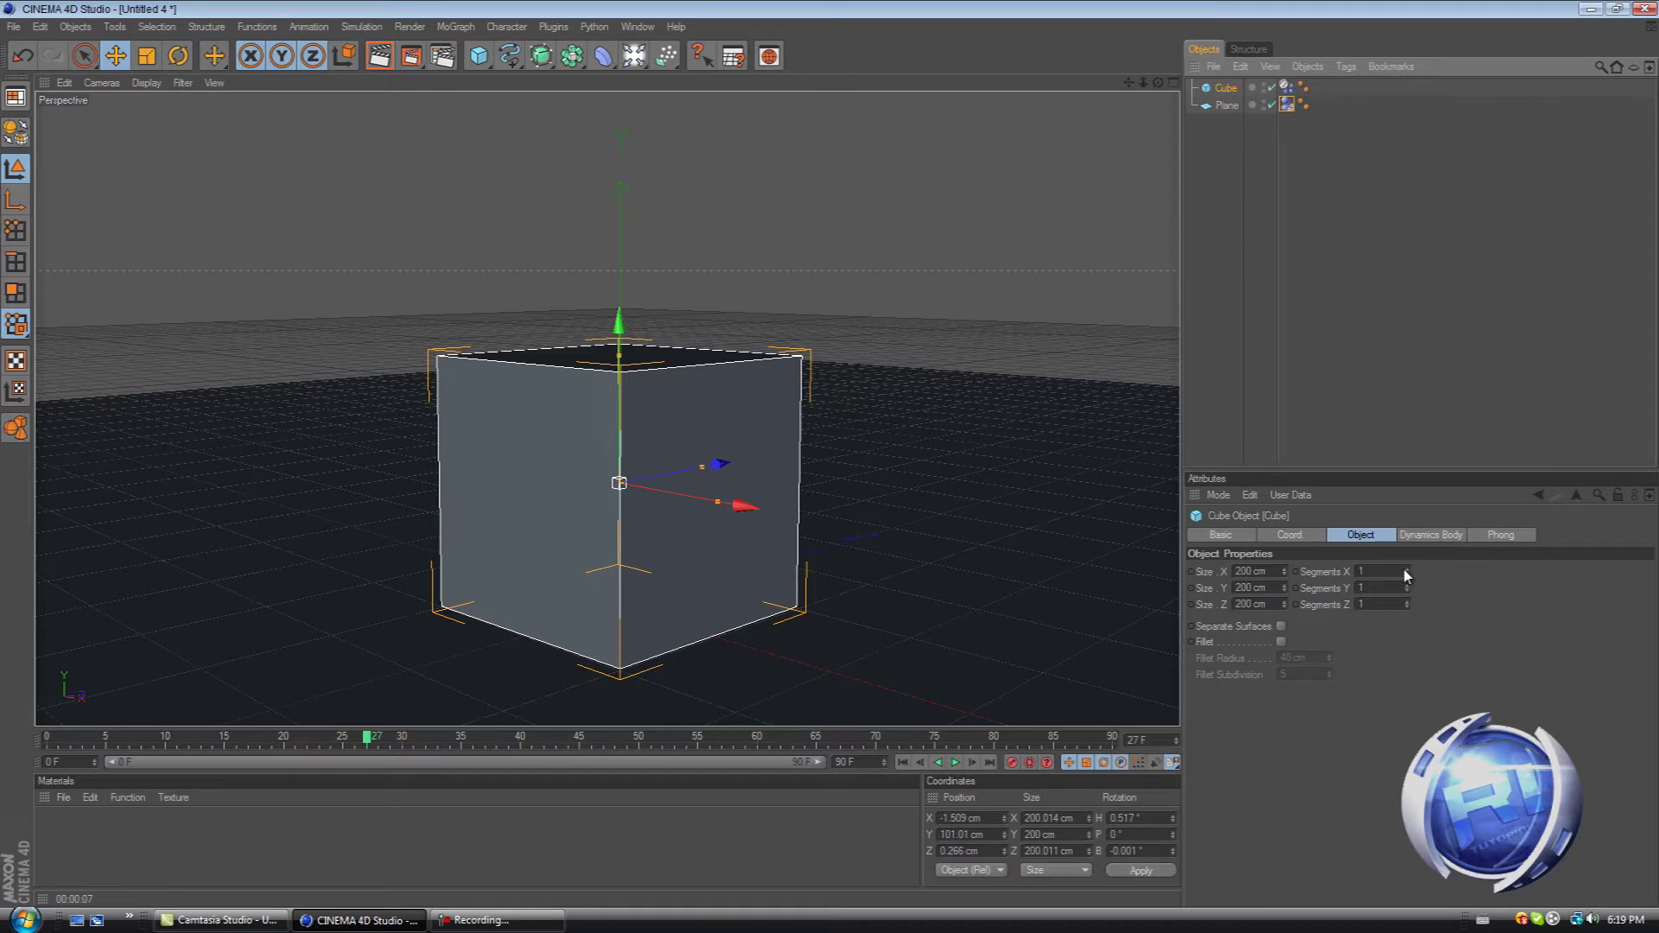
# Step: Set the cube's X, Y and Z segments to 6 each
pyautogui.click(1360, 539)
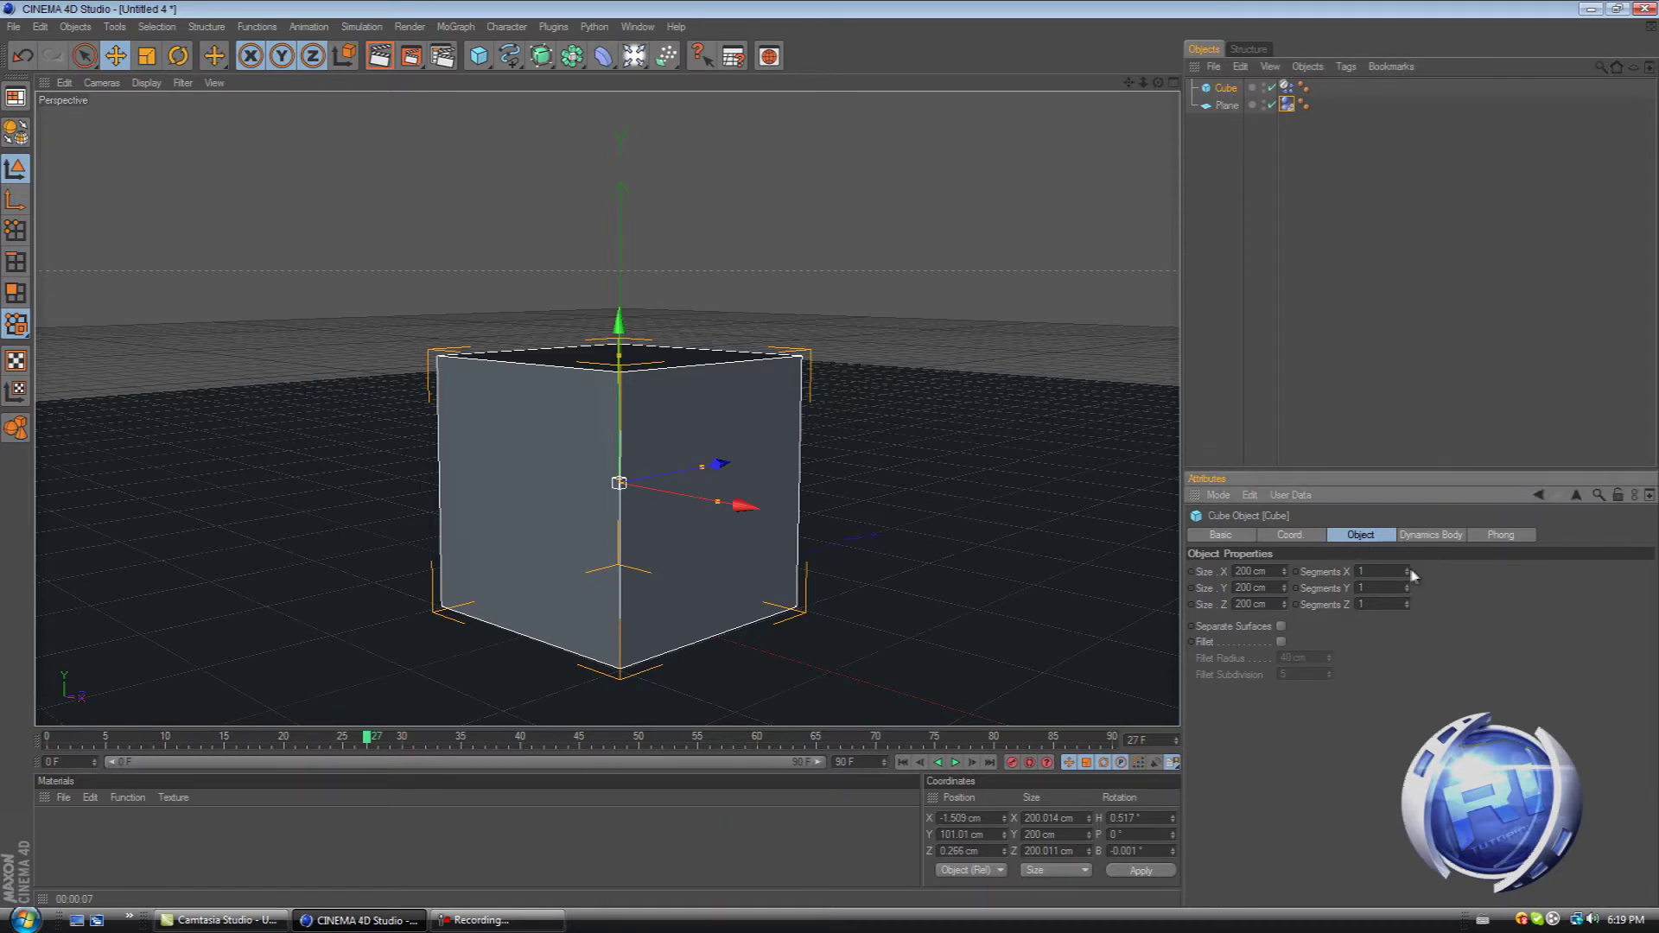
pyautogui.moveTo(1405, 570); pyautogui.dragTo(1406, 568)
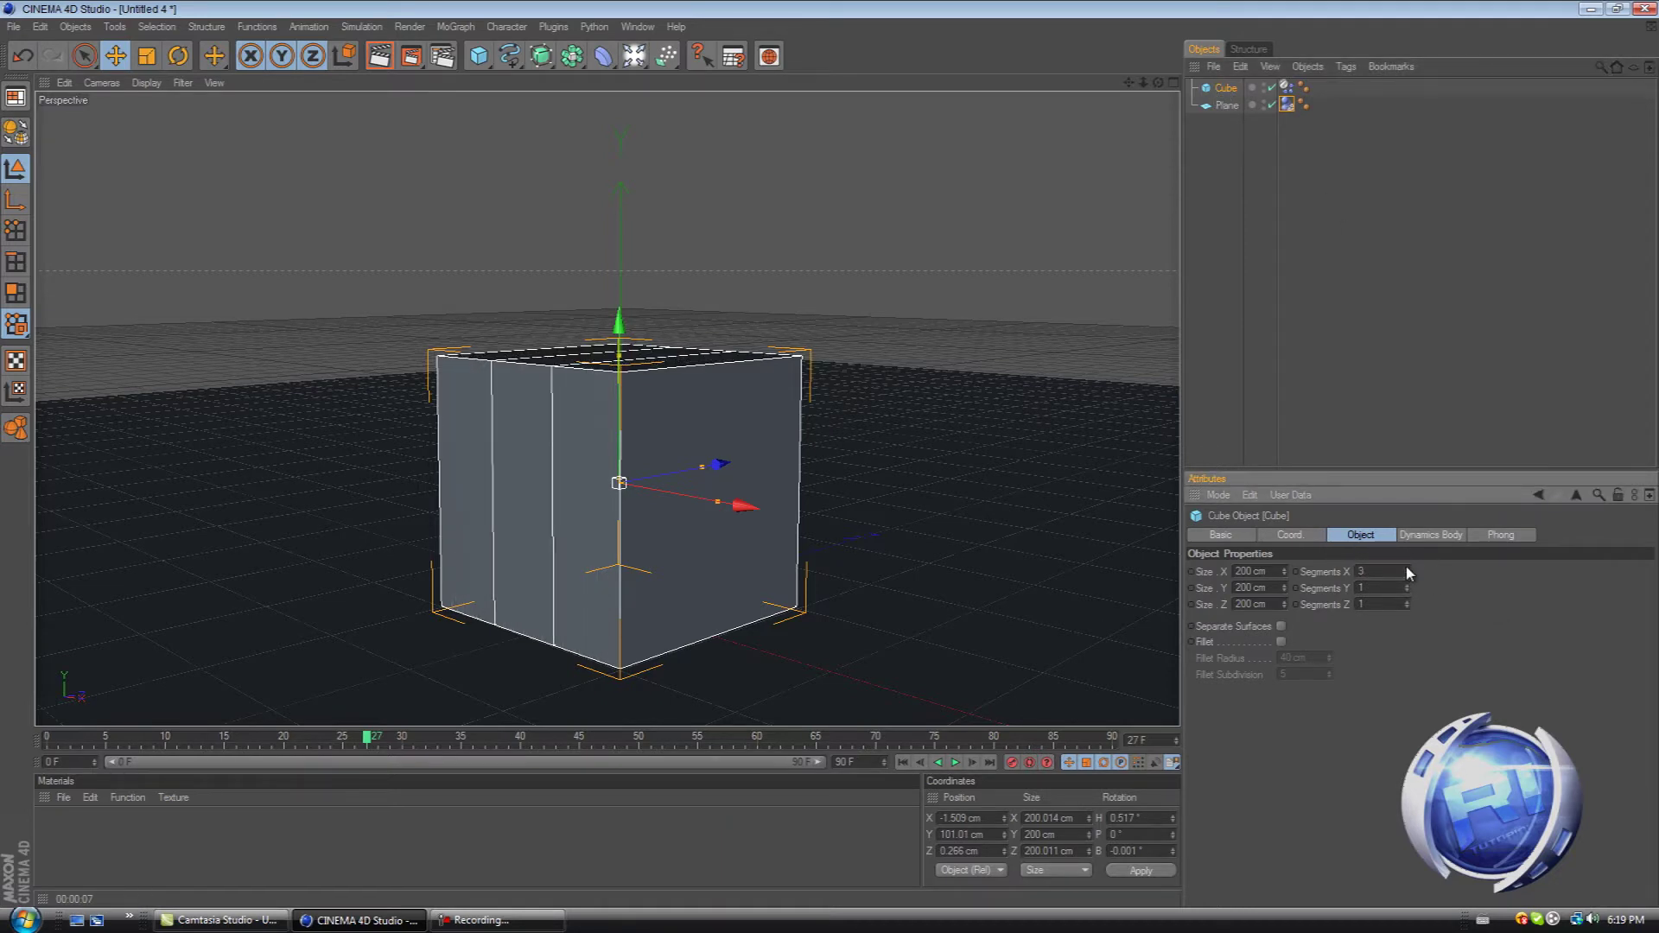
pyautogui.click(1407, 568)
pyautogui.click(1407, 568)
pyautogui.click(1407, 568)
pyautogui.click(1406, 567)
pyautogui.click(1406, 574)
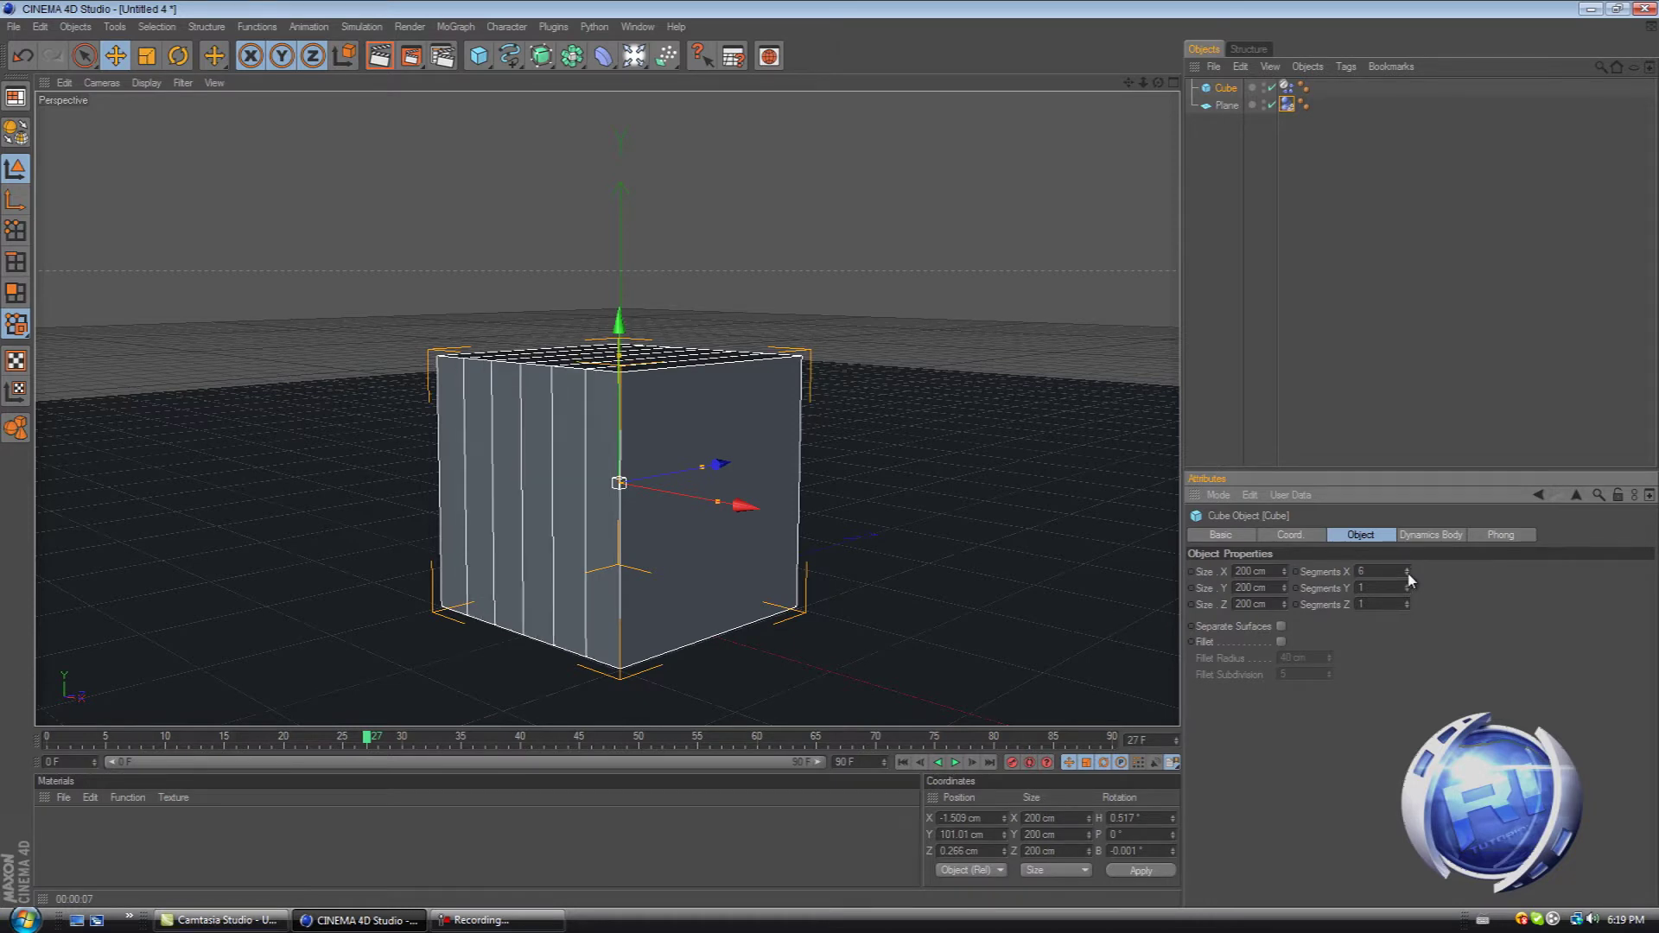
pyautogui.click(1408, 586)
pyautogui.click(1408, 586)
pyautogui.click(1407, 585)
pyautogui.click(1408, 586)
pyautogui.click(1408, 586)
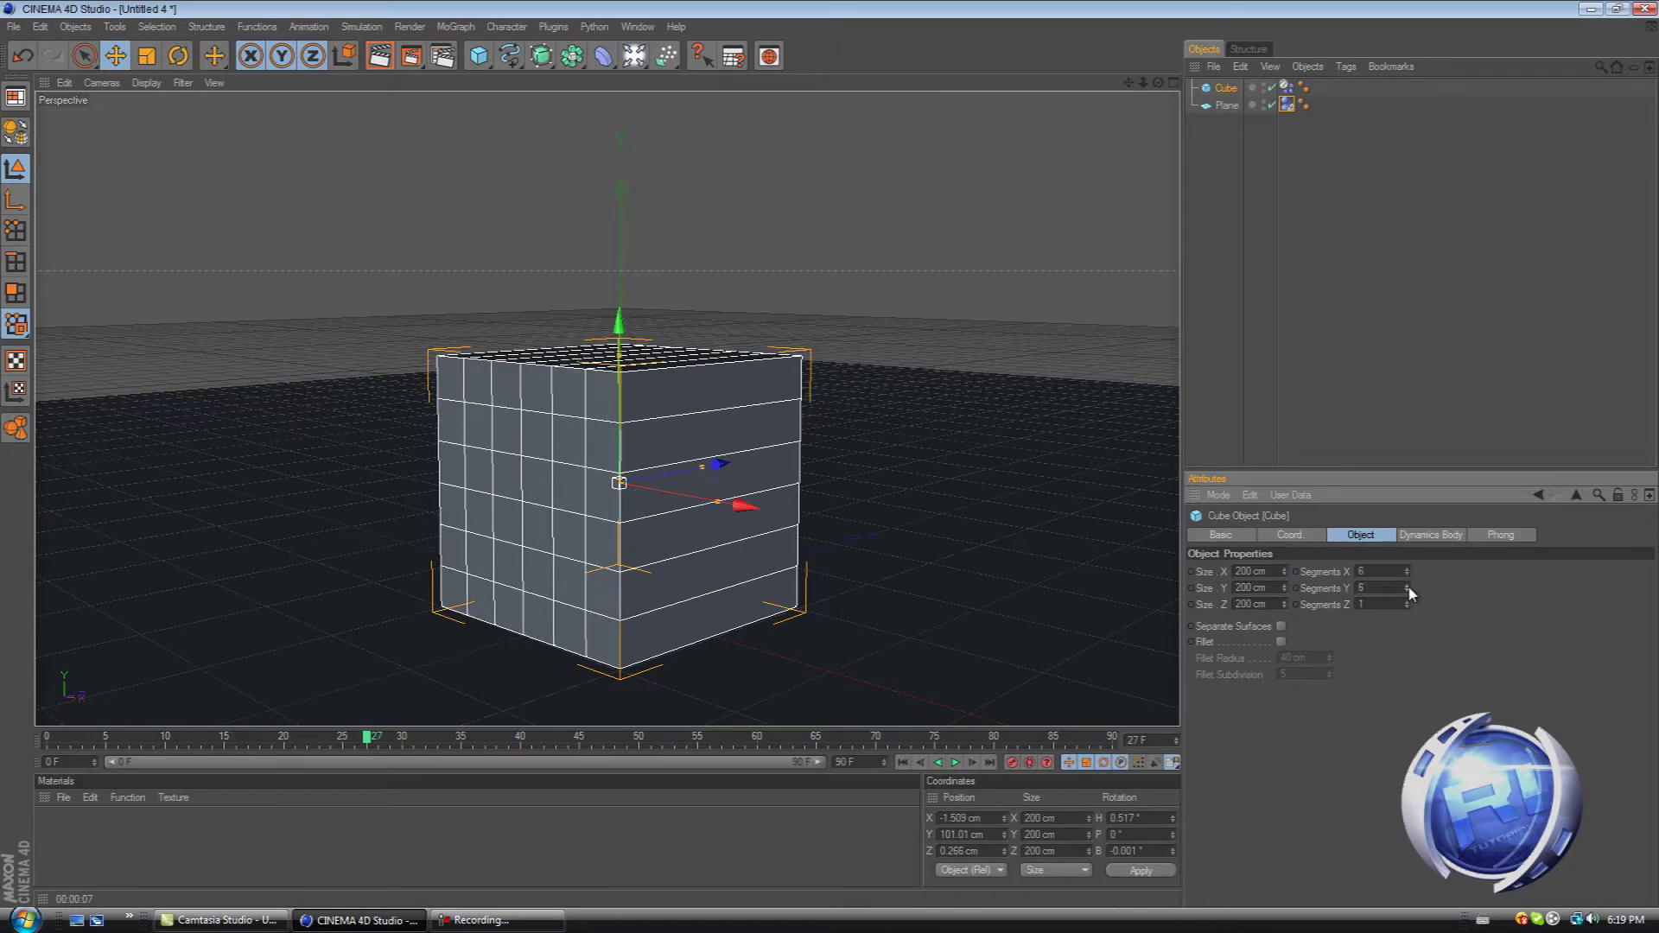
pyautogui.click(1407, 602)
pyautogui.click(1408, 602)
pyautogui.click(1408, 602)
pyautogui.click(1407, 602)
pyautogui.click(1408, 602)
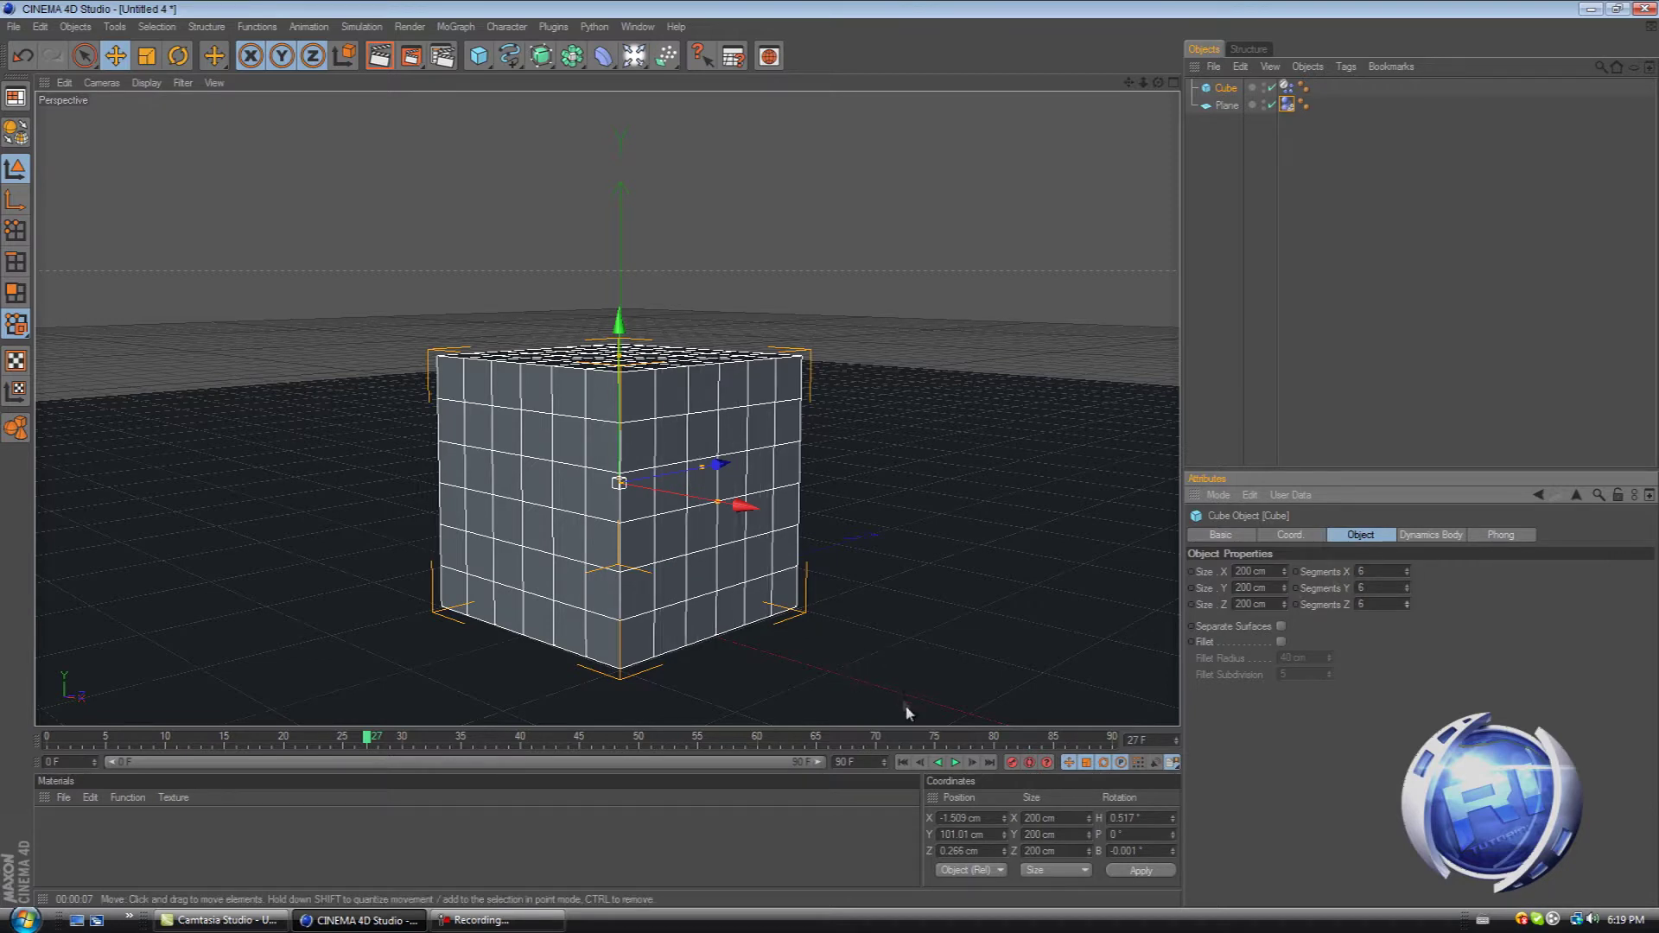
# Step: Replay the simulation from the first frame to check how the subdivided cube lands on the plane
pyautogui.click(902, 762)
pyautogui.click(956, 762)
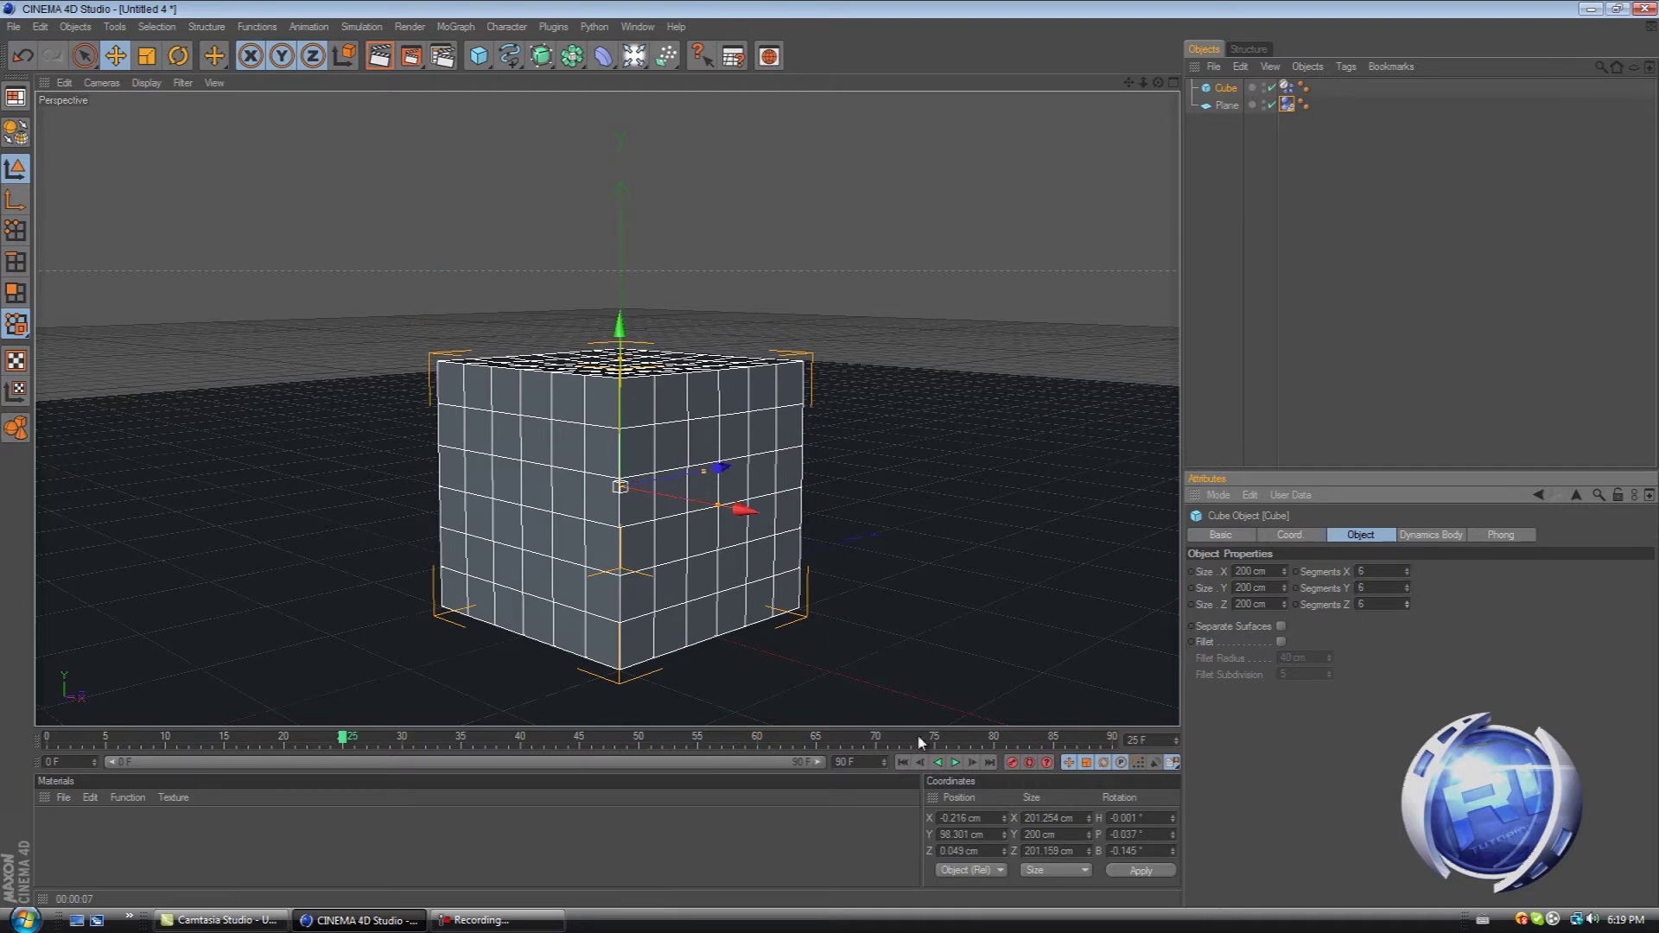
pyautogui.click(902, 762)
pyautogui.click(955, 762)
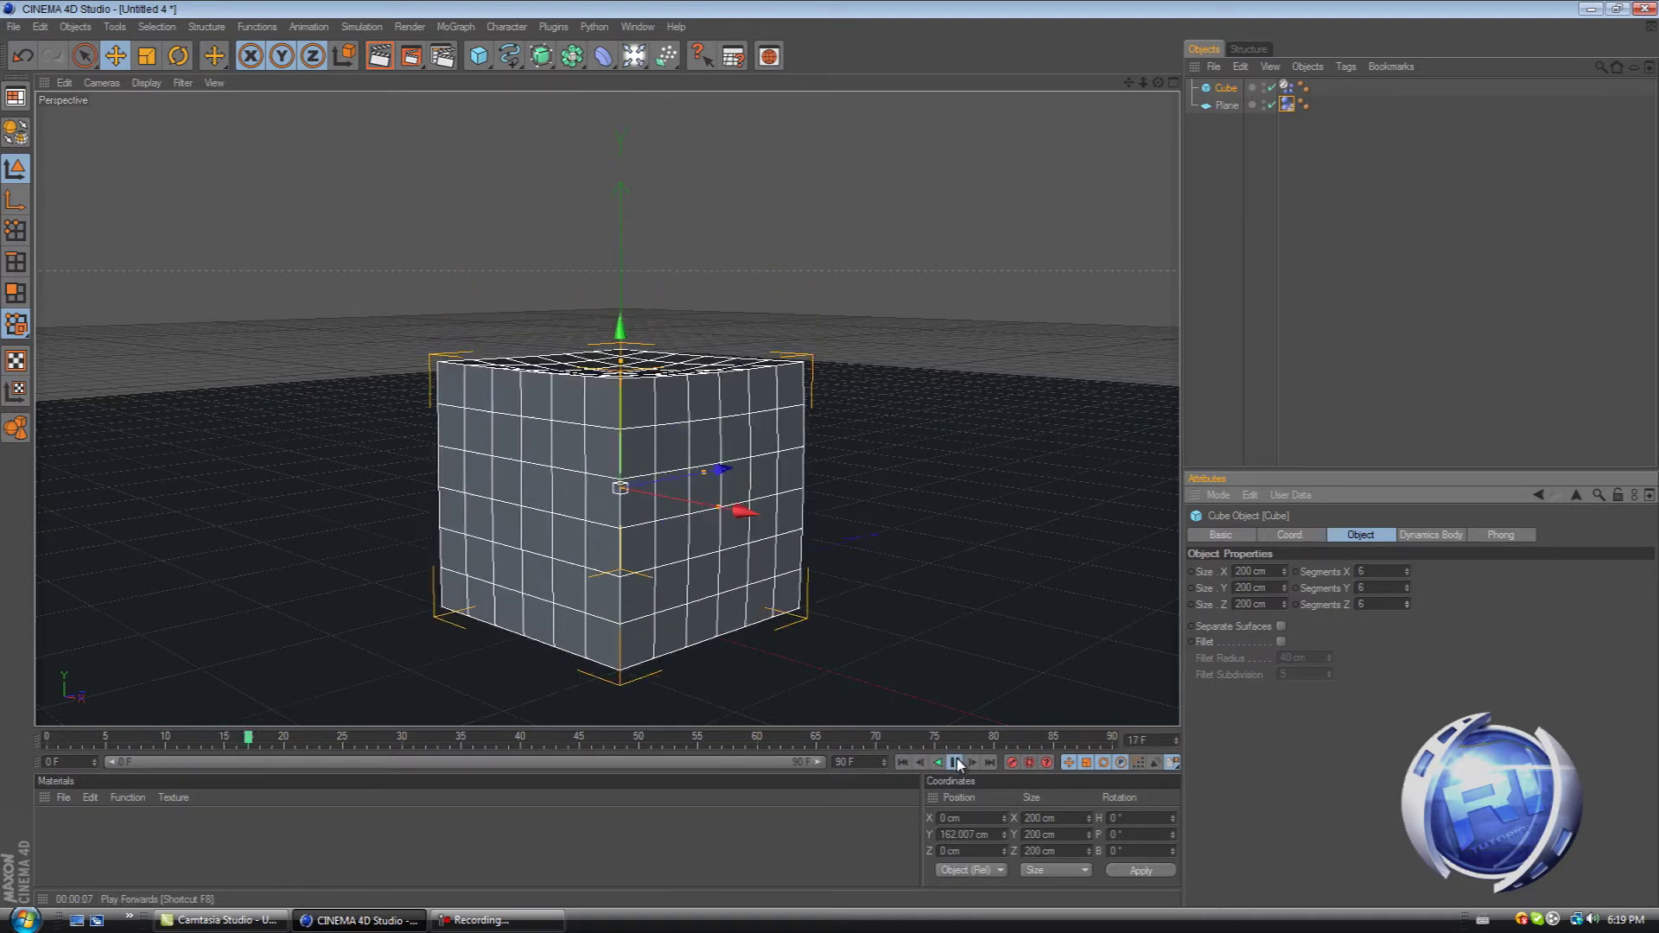
# Step: Stop playback and raise the cube to a Y position of about 686 cm at the first frame
pyautogui.click(955, 762)
pyautogui.scroll(-5, 681, 419)
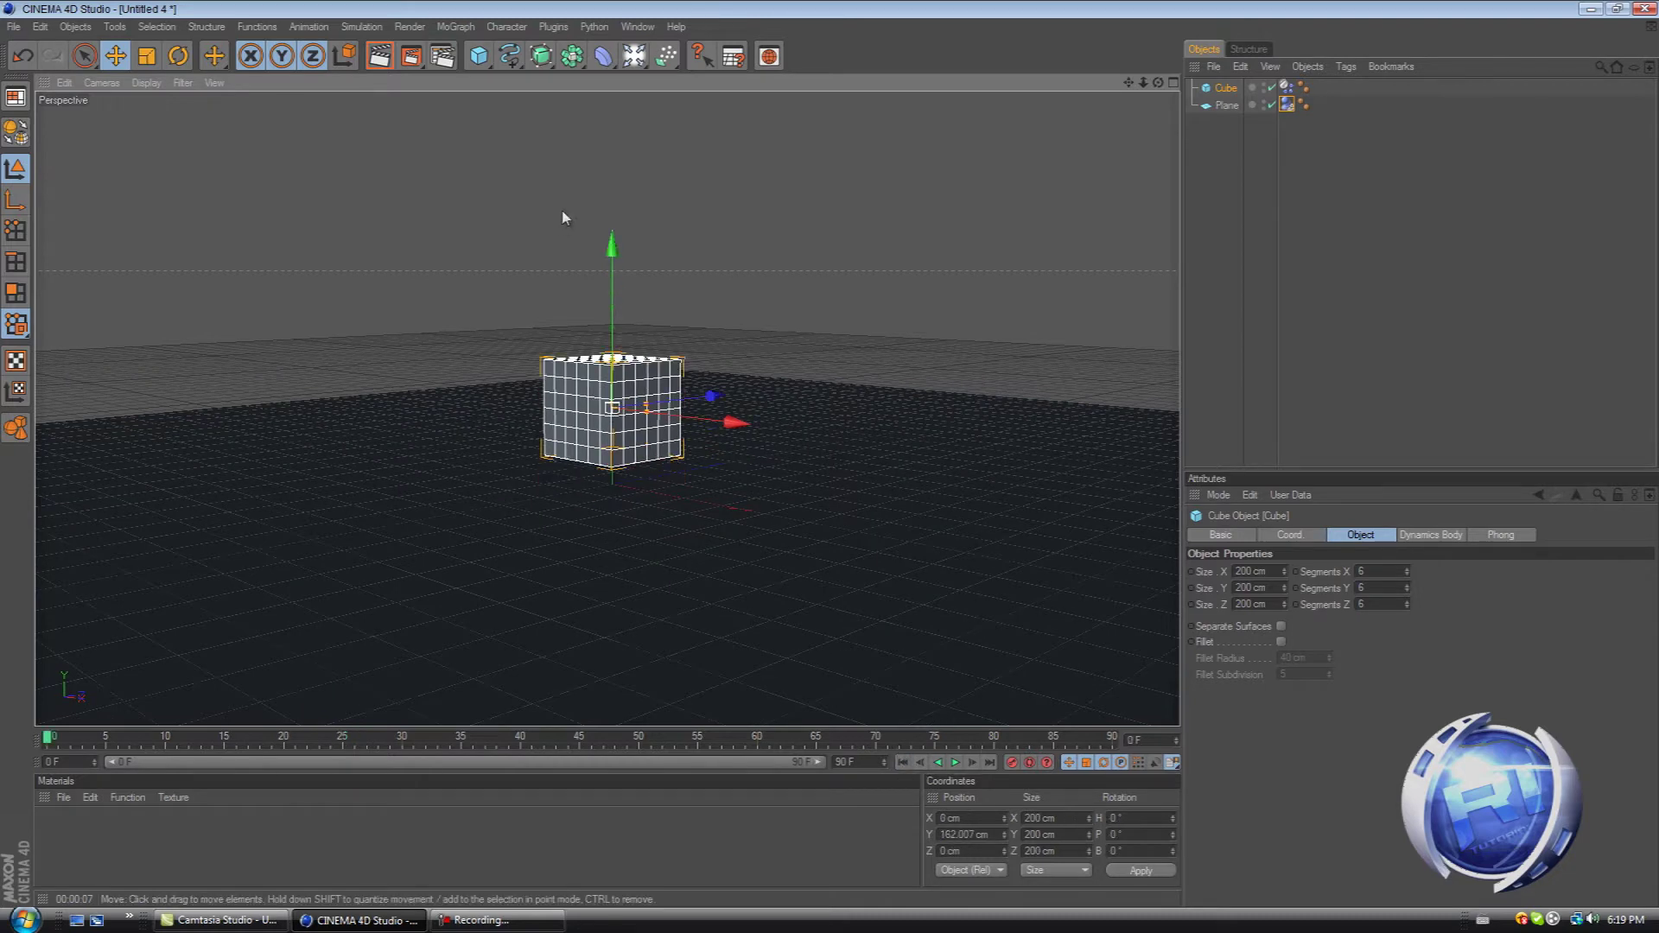
pyautogui.hotkey('shift', 'g')
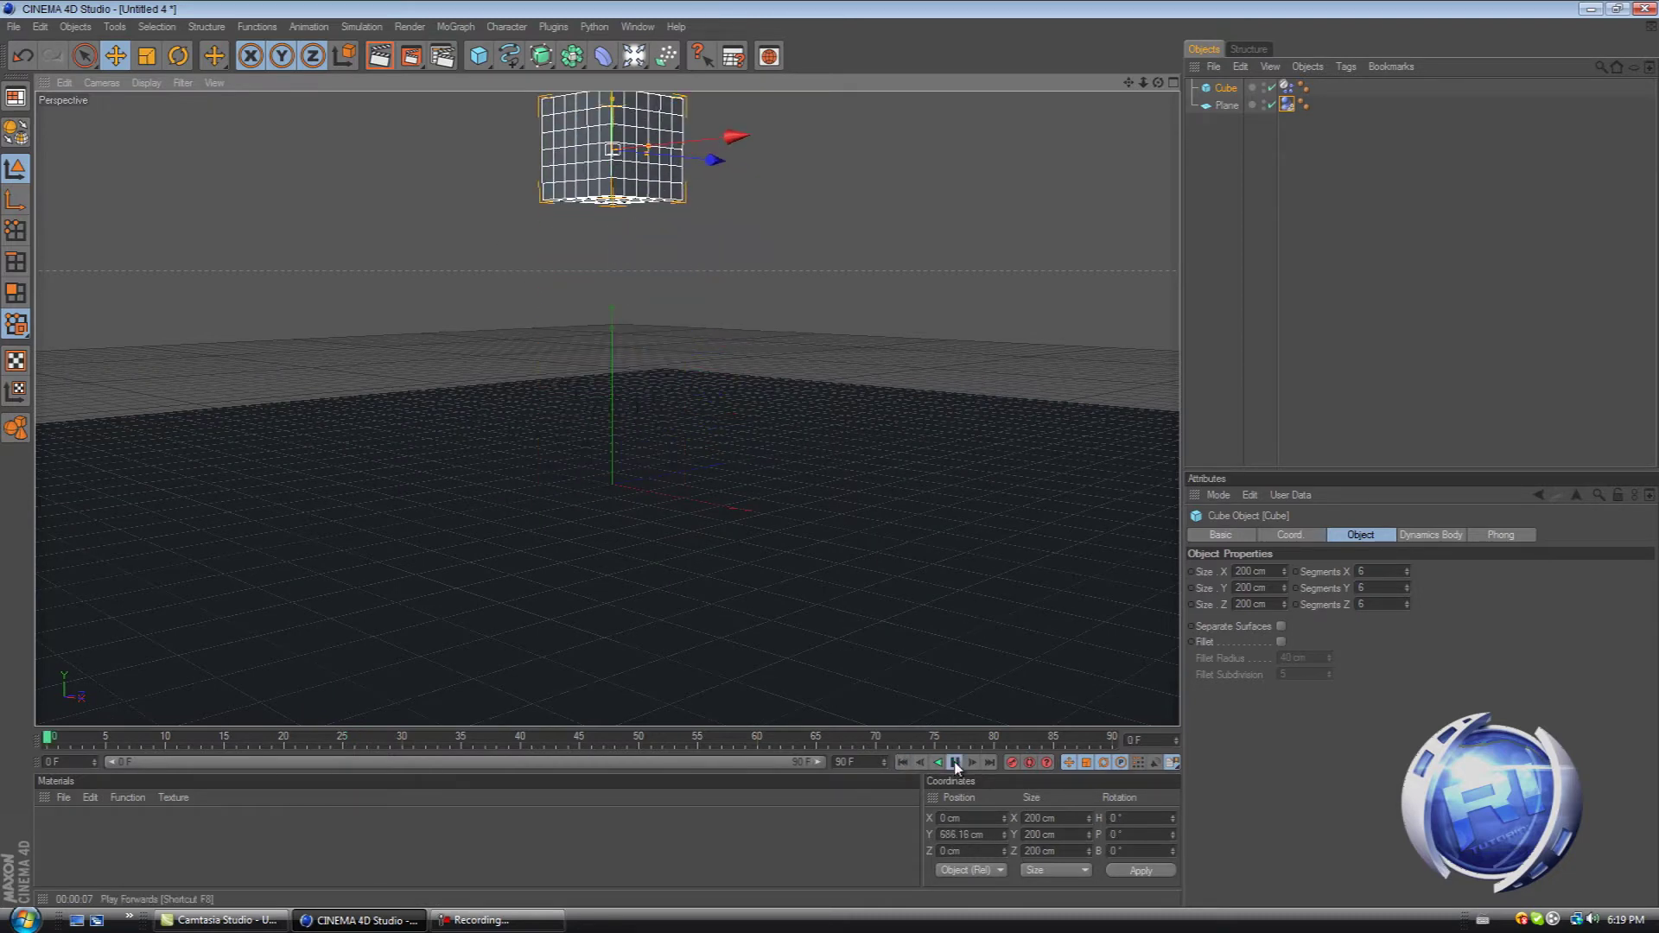
# Step: Play the simulation from the first frame to check the cube's higher drop, stopping at frame 33 after it lands
pyautogui.click(954, 762)
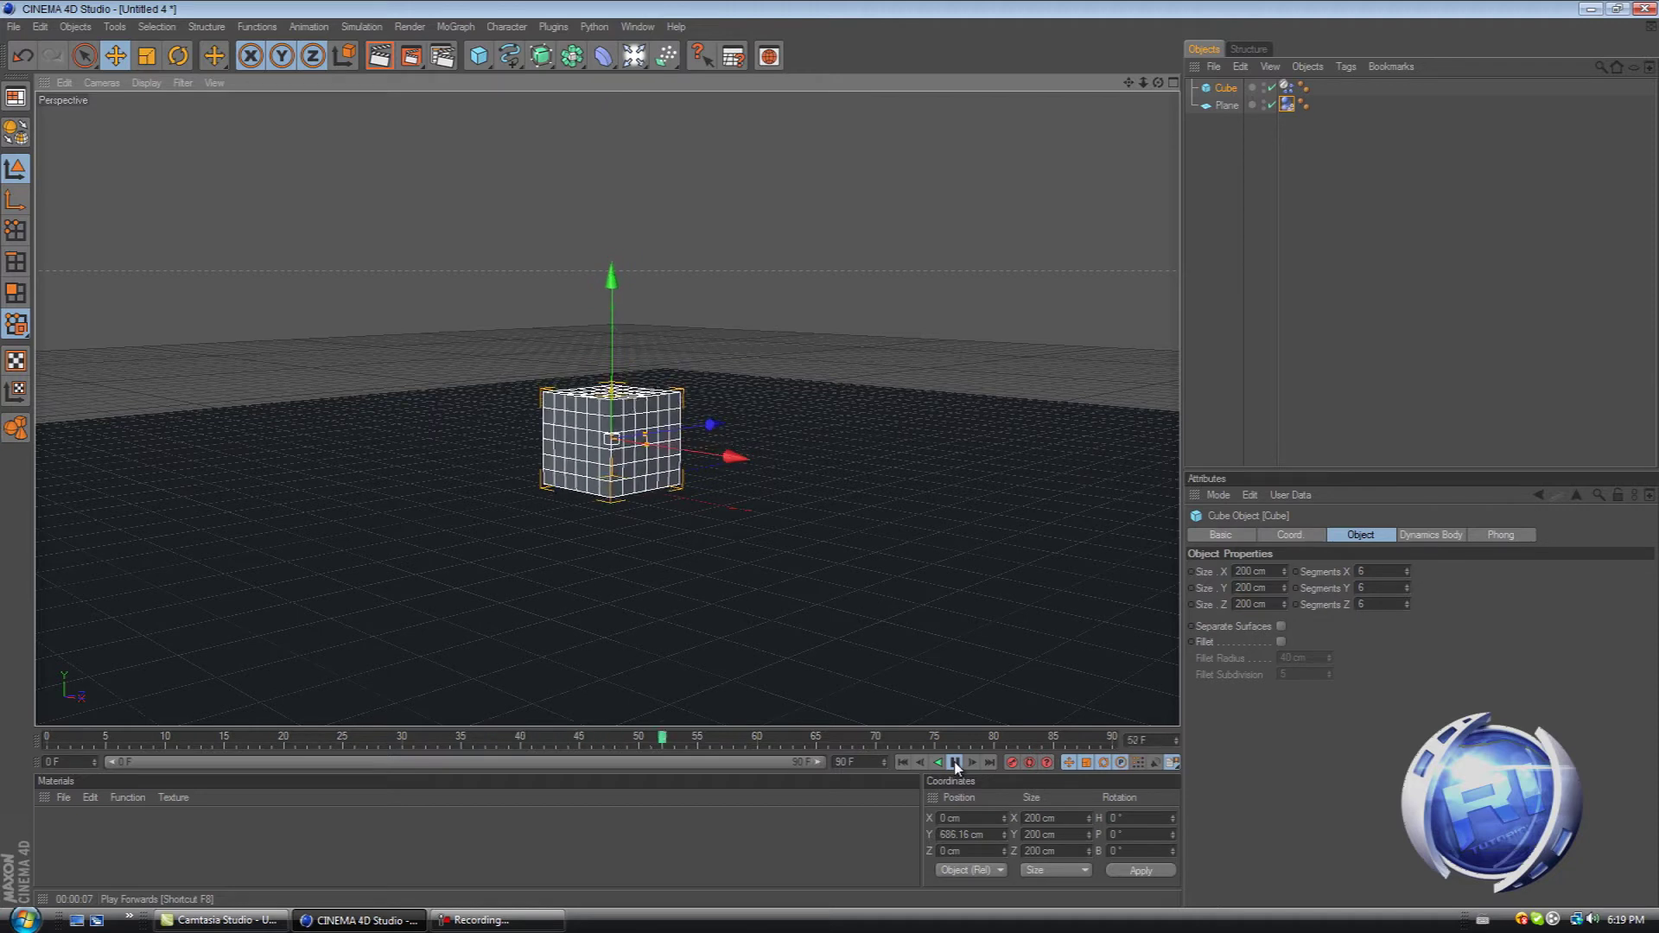
pyautogui.click(902, 762)
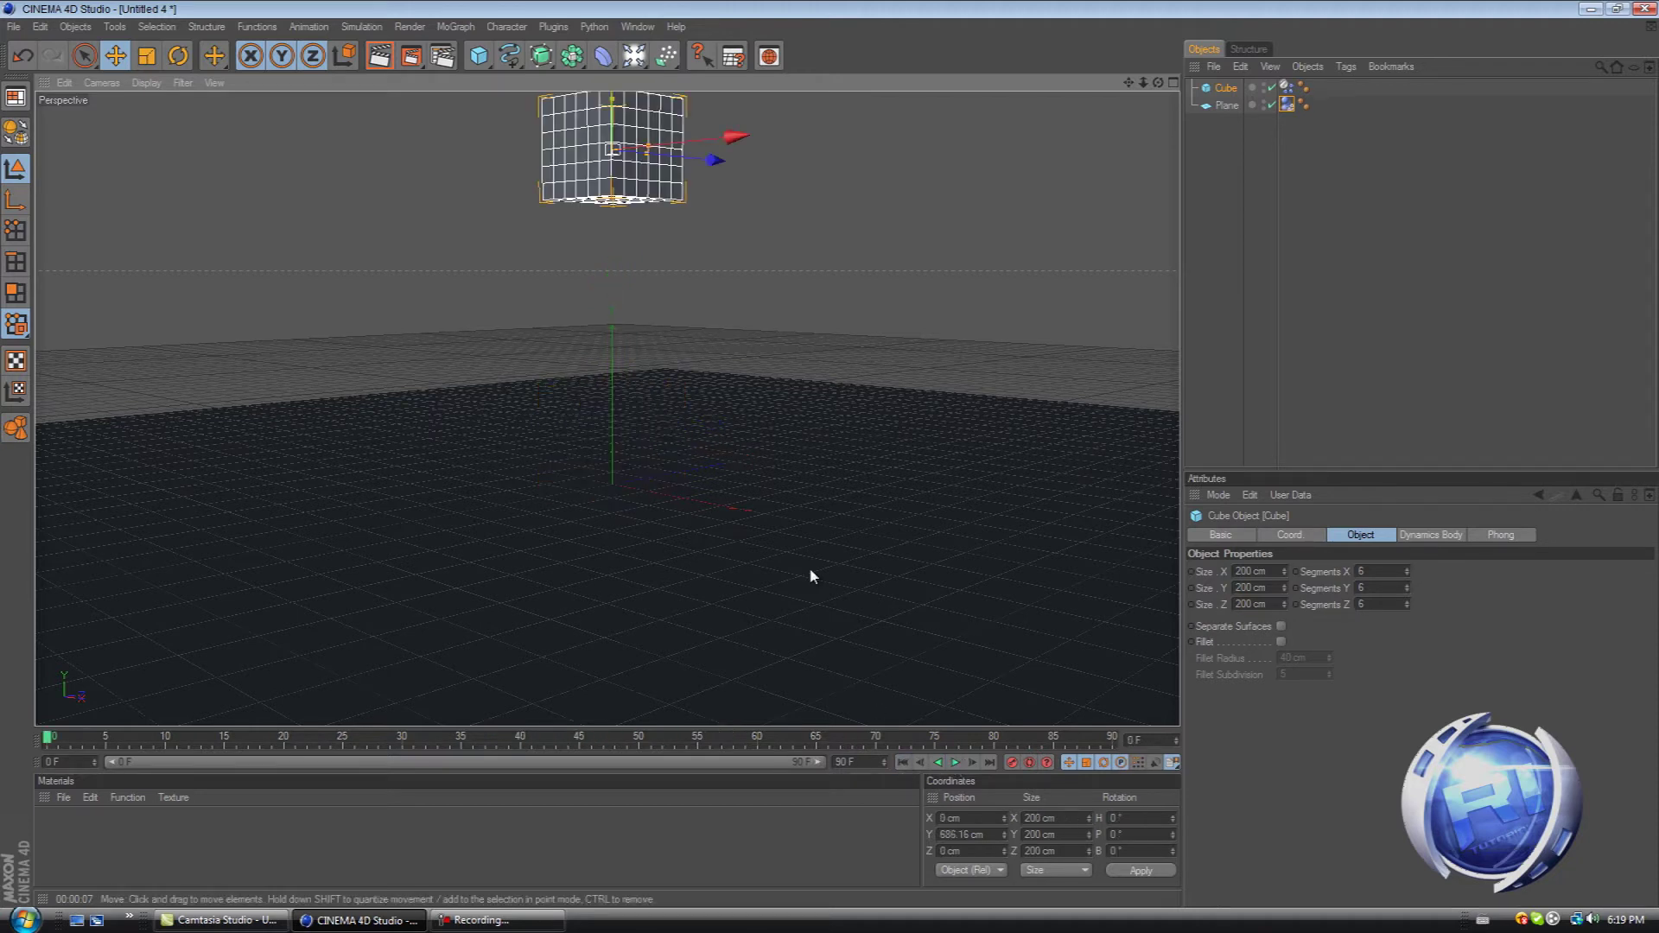
pyautogui.scroll(3, 845, 472)
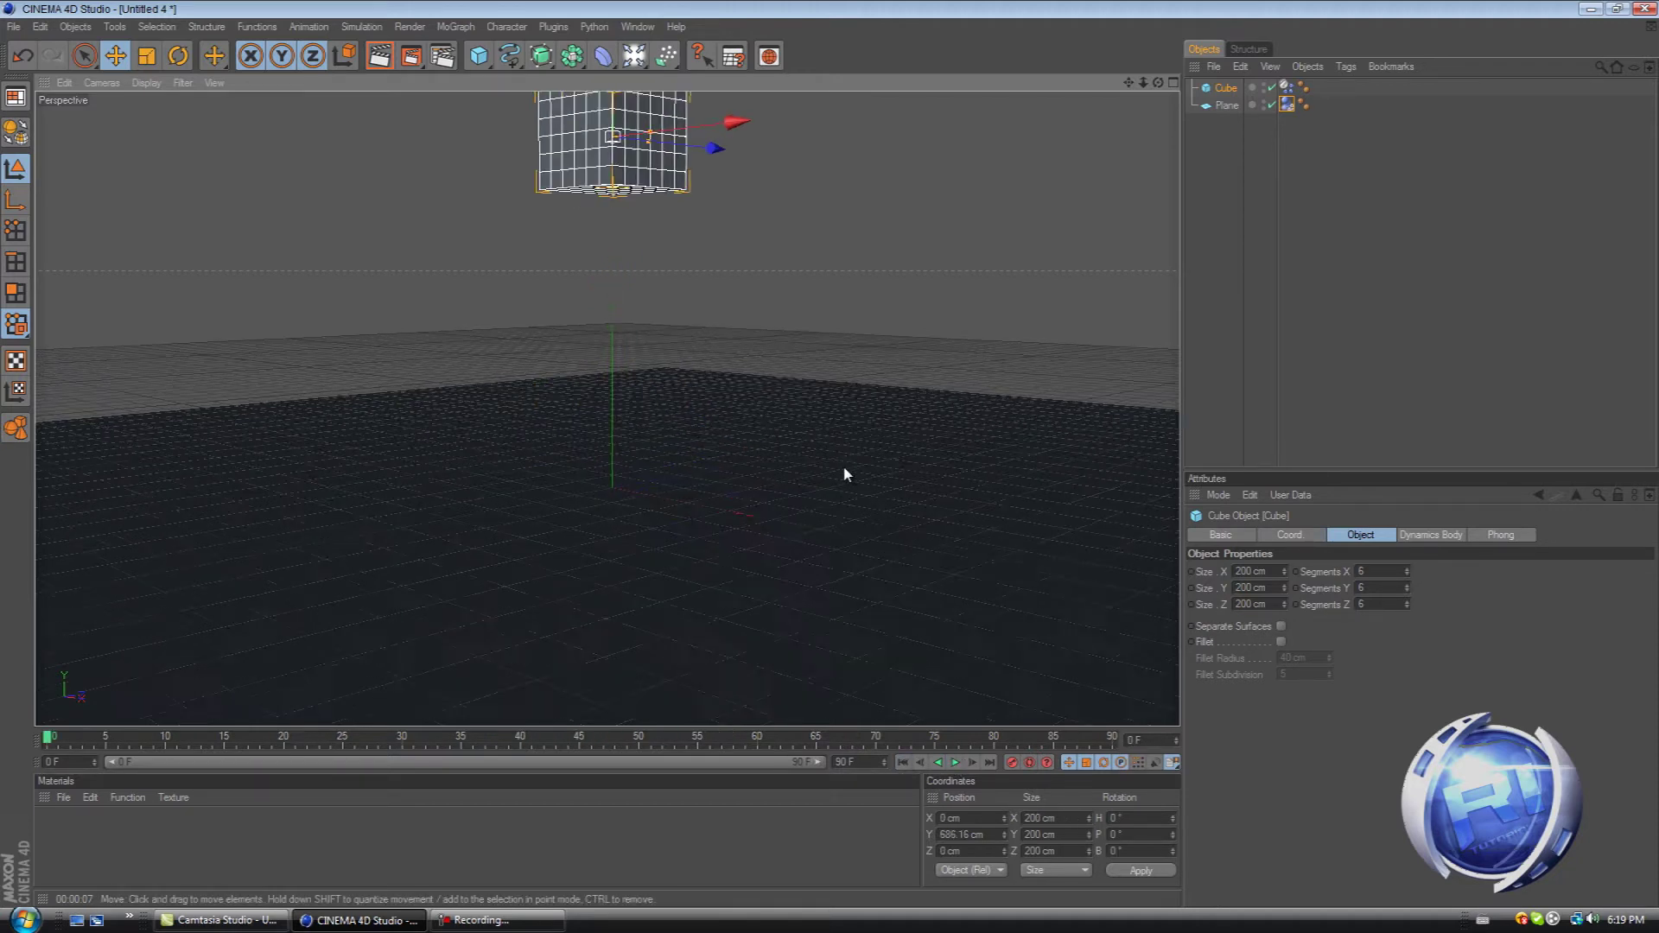
pyautogui.scroll(-2, 845, 472)
pyautogui.click(954, 762)
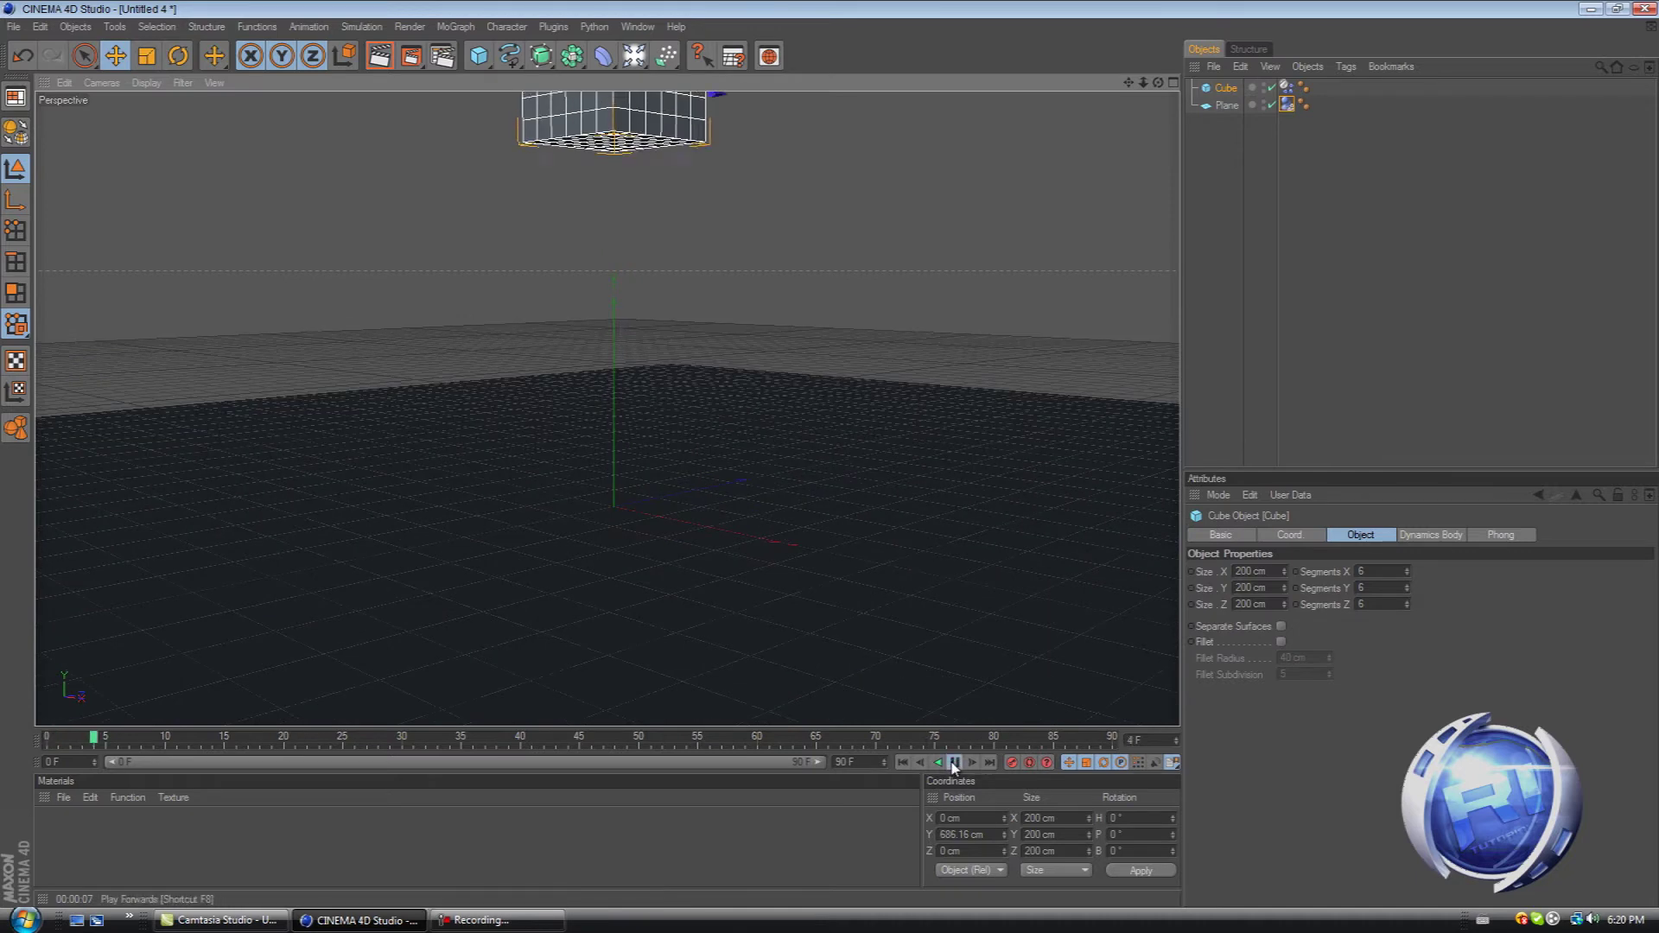
pyautogui.click(954, 762)
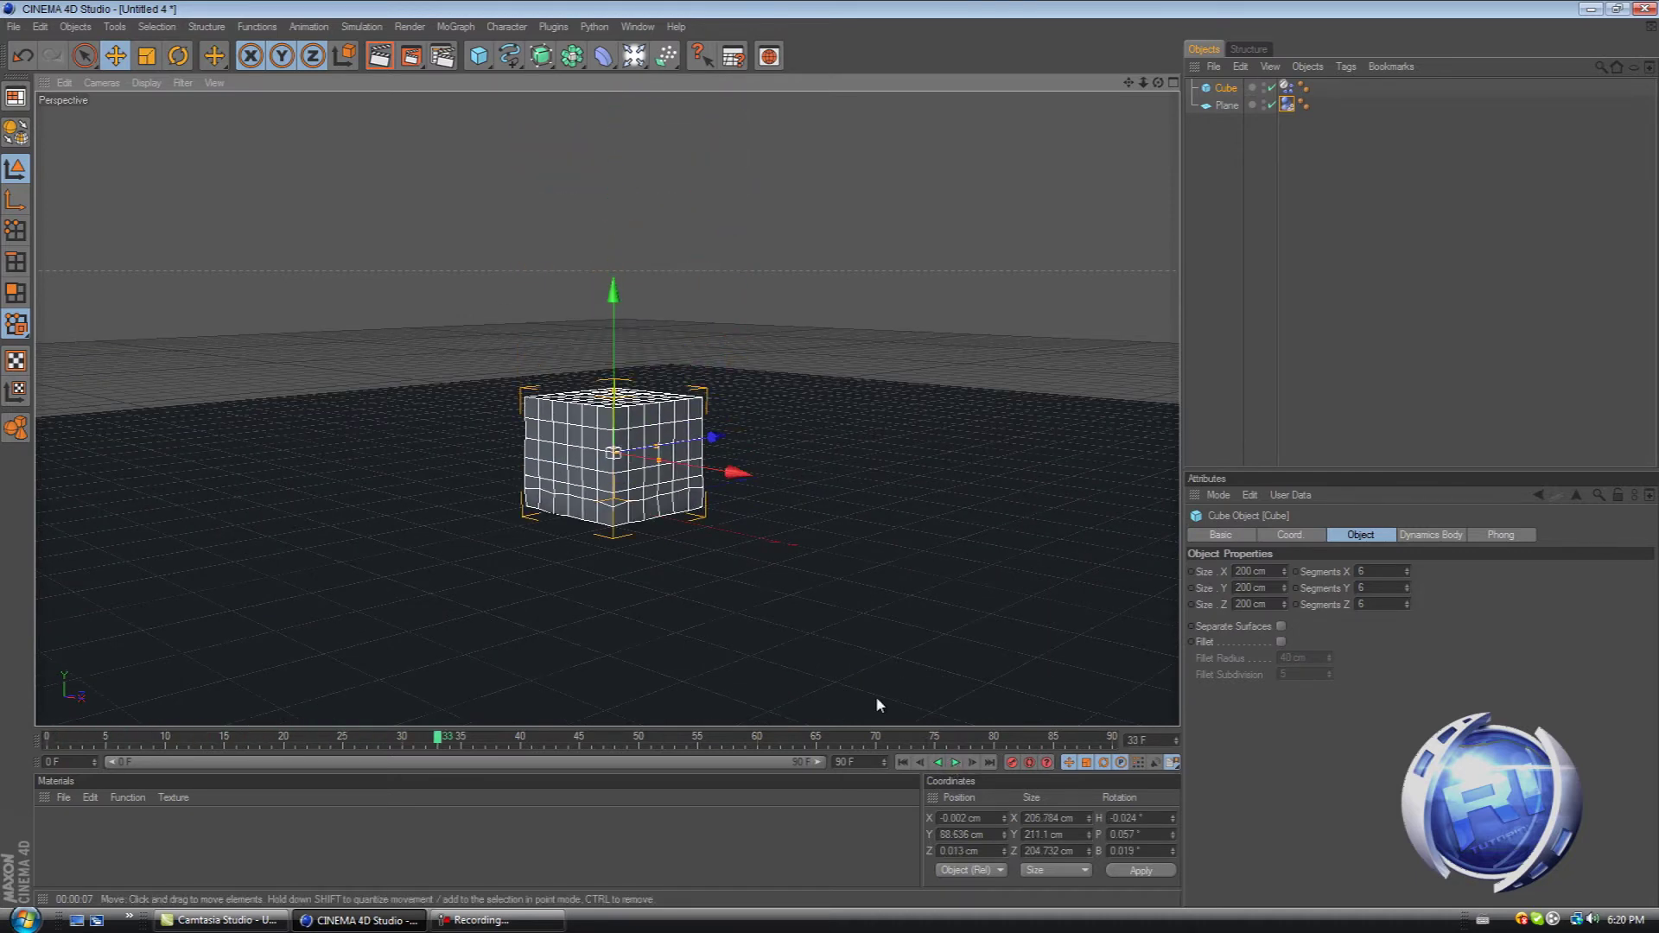
# Step: Add a sphere with a radius of about 32.7 cm and raise it above the cube to about Y 310 cm
pyautogui.scroll(-3, 896, 169)
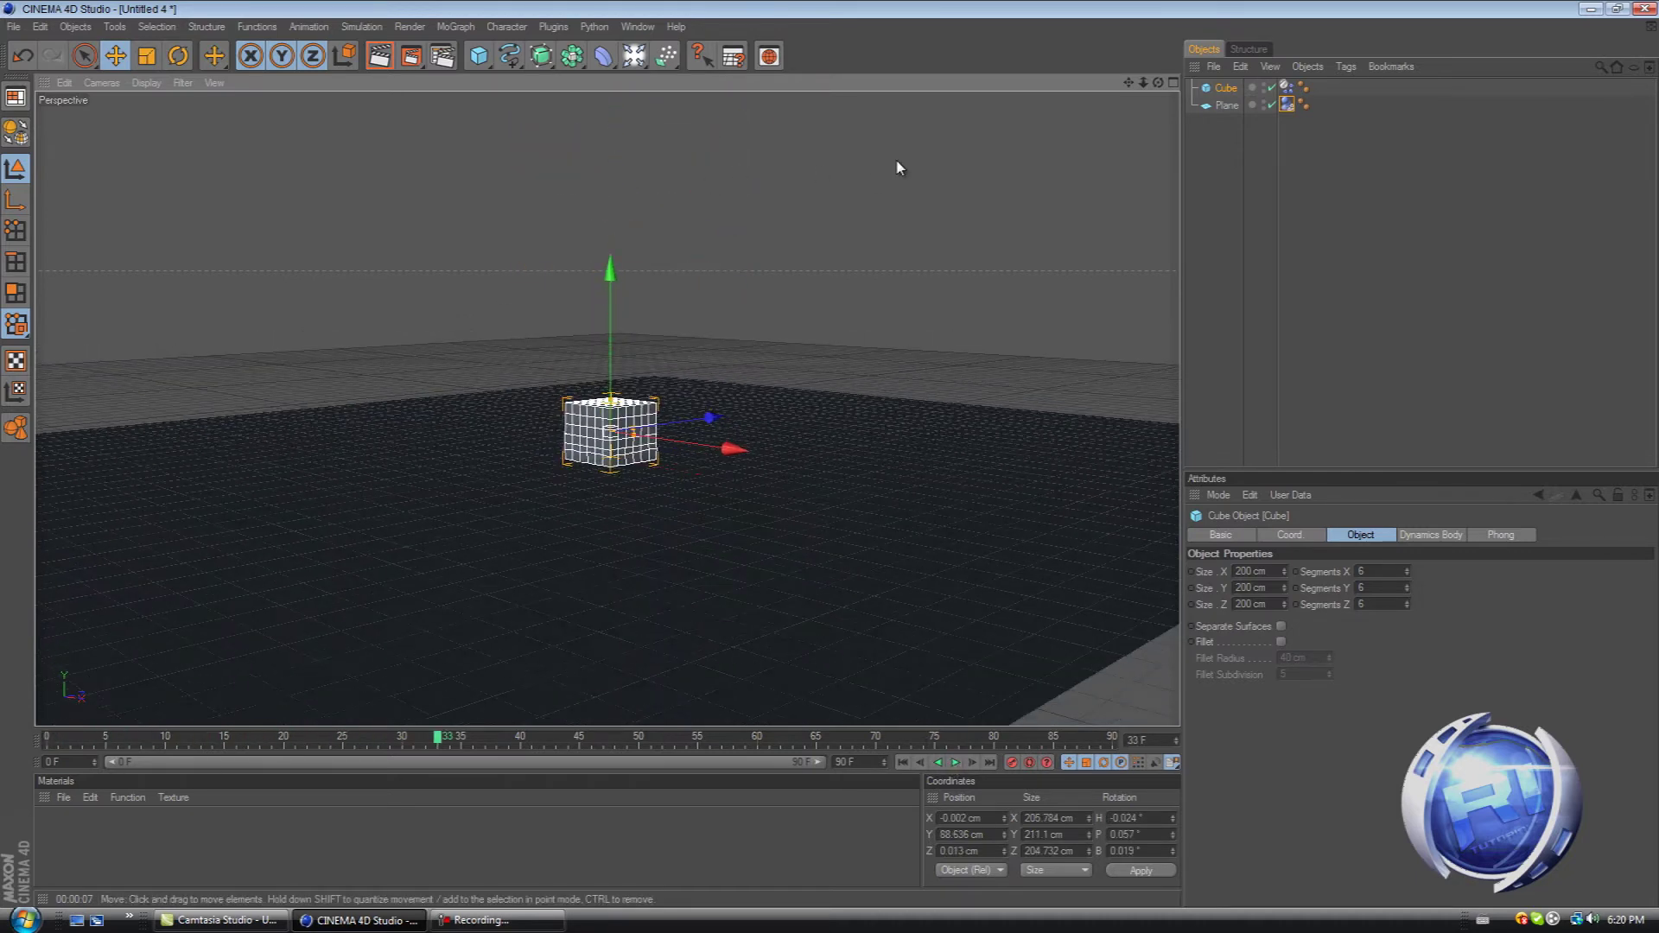
pyautogui.scroll(4, 895, 169)
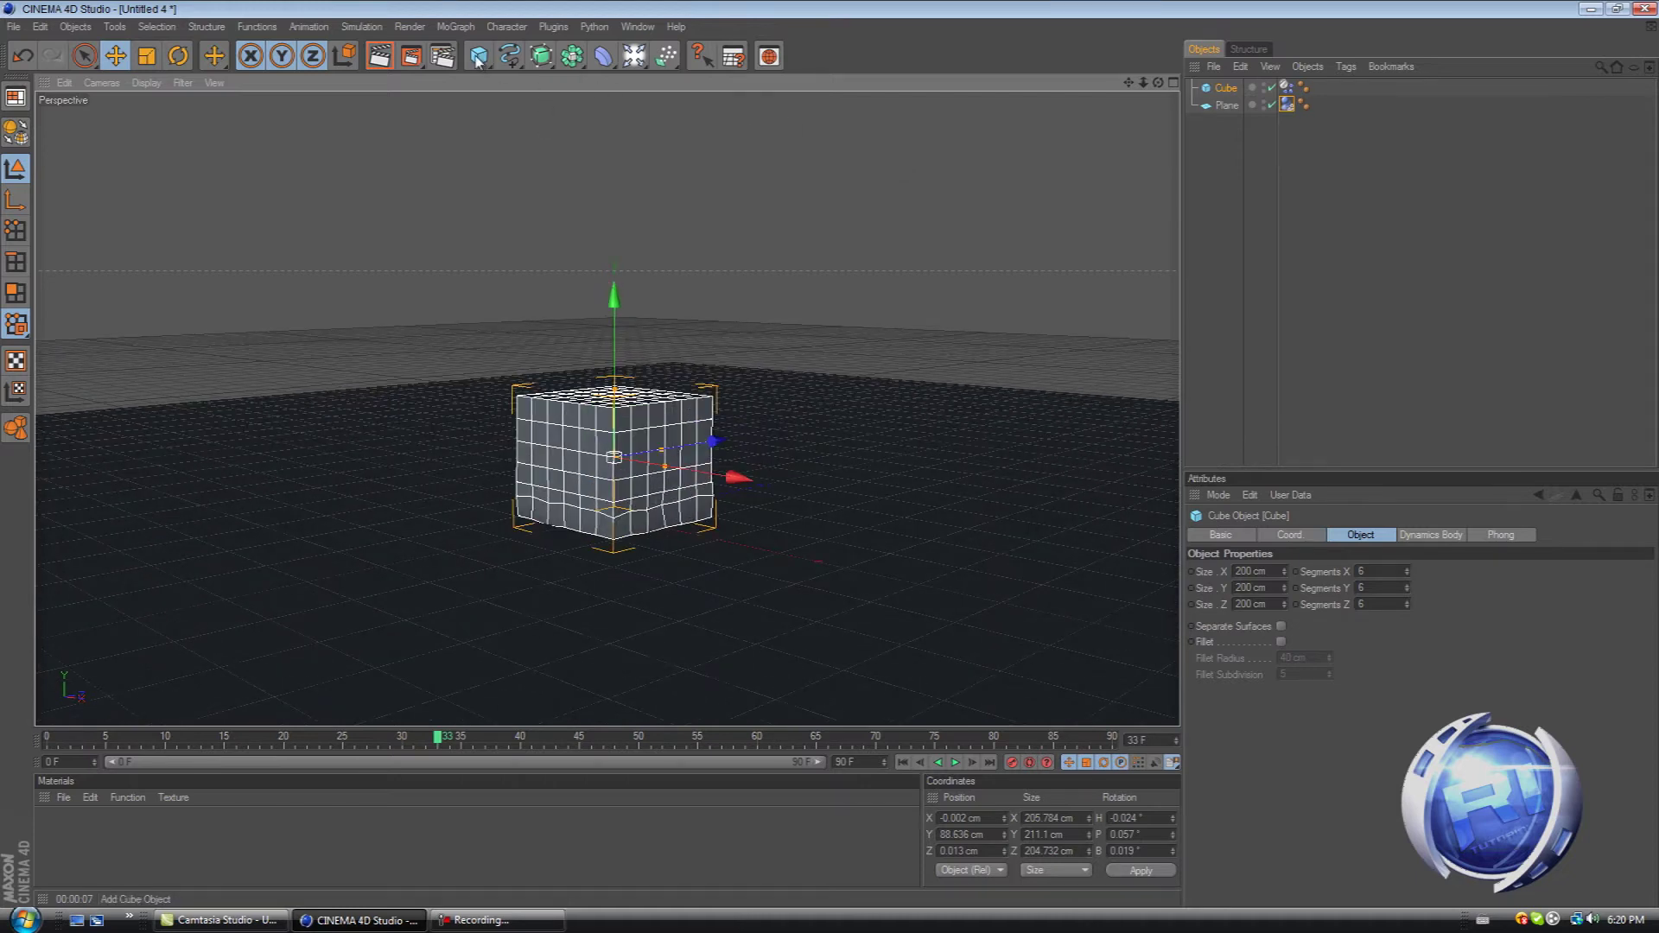
pyautogui.moveTo(478, 55); pyautogui.dragTo(639, 74)
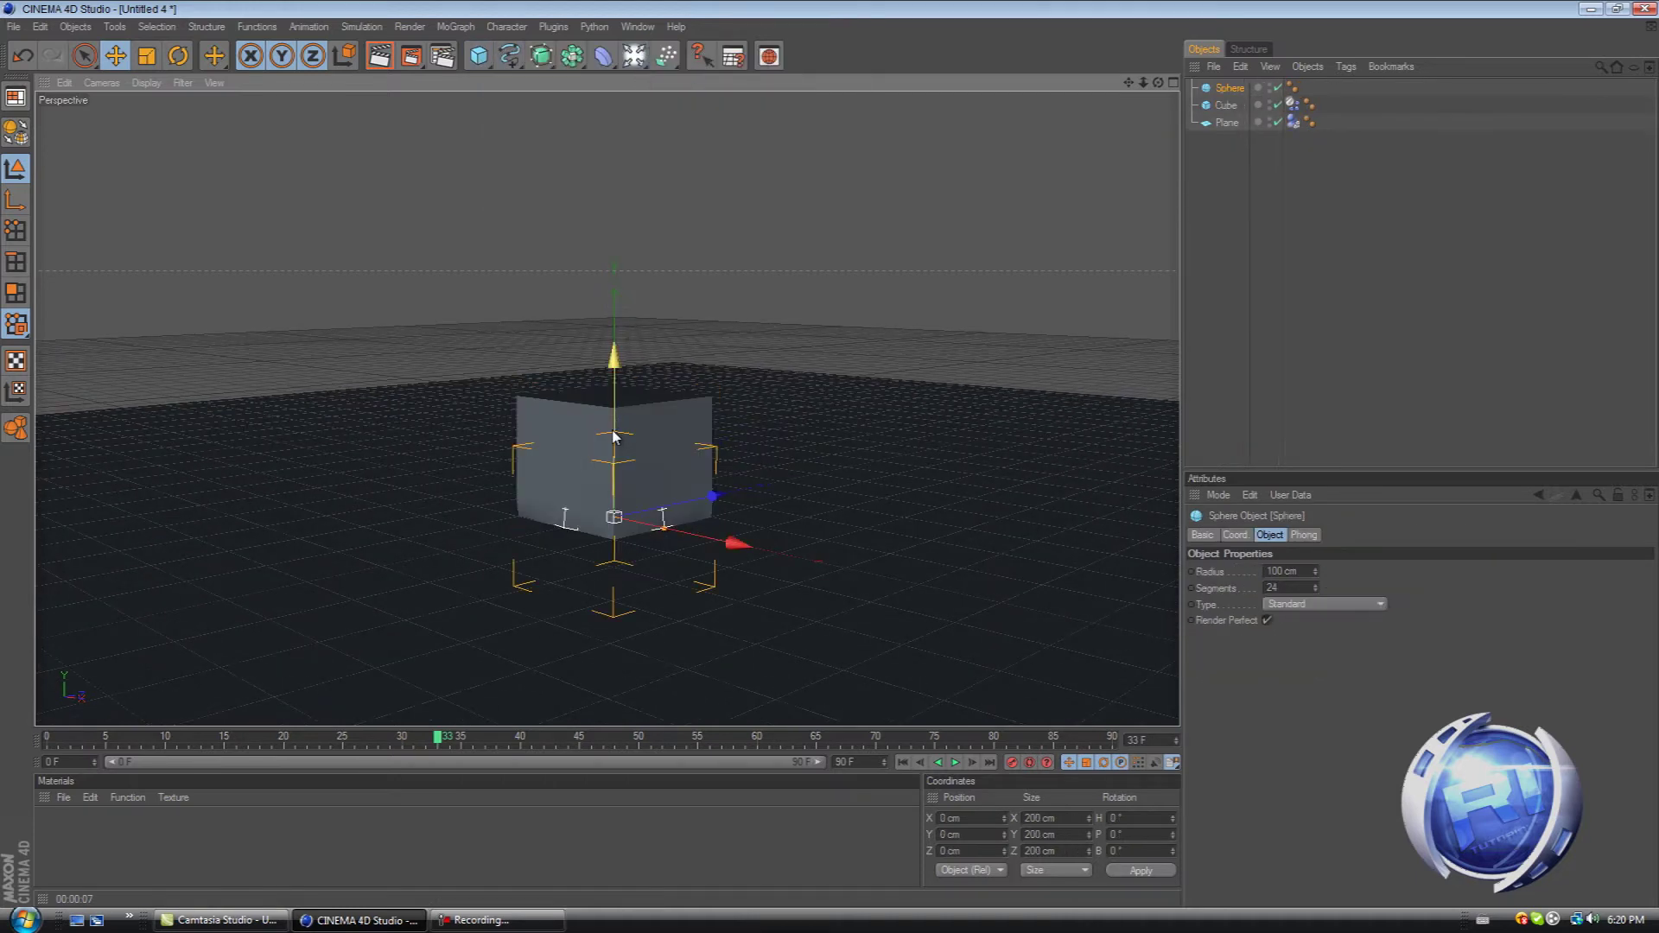
pyautogui.moveTo(616, 352); pyautogui.dragTo(617, 140)
pyautogui.moveTo(669, 308); pyautogui.dragTo(665, 307)
pyautogui.moveTo(830, 455); pyautogui.dragTo(831, 454)
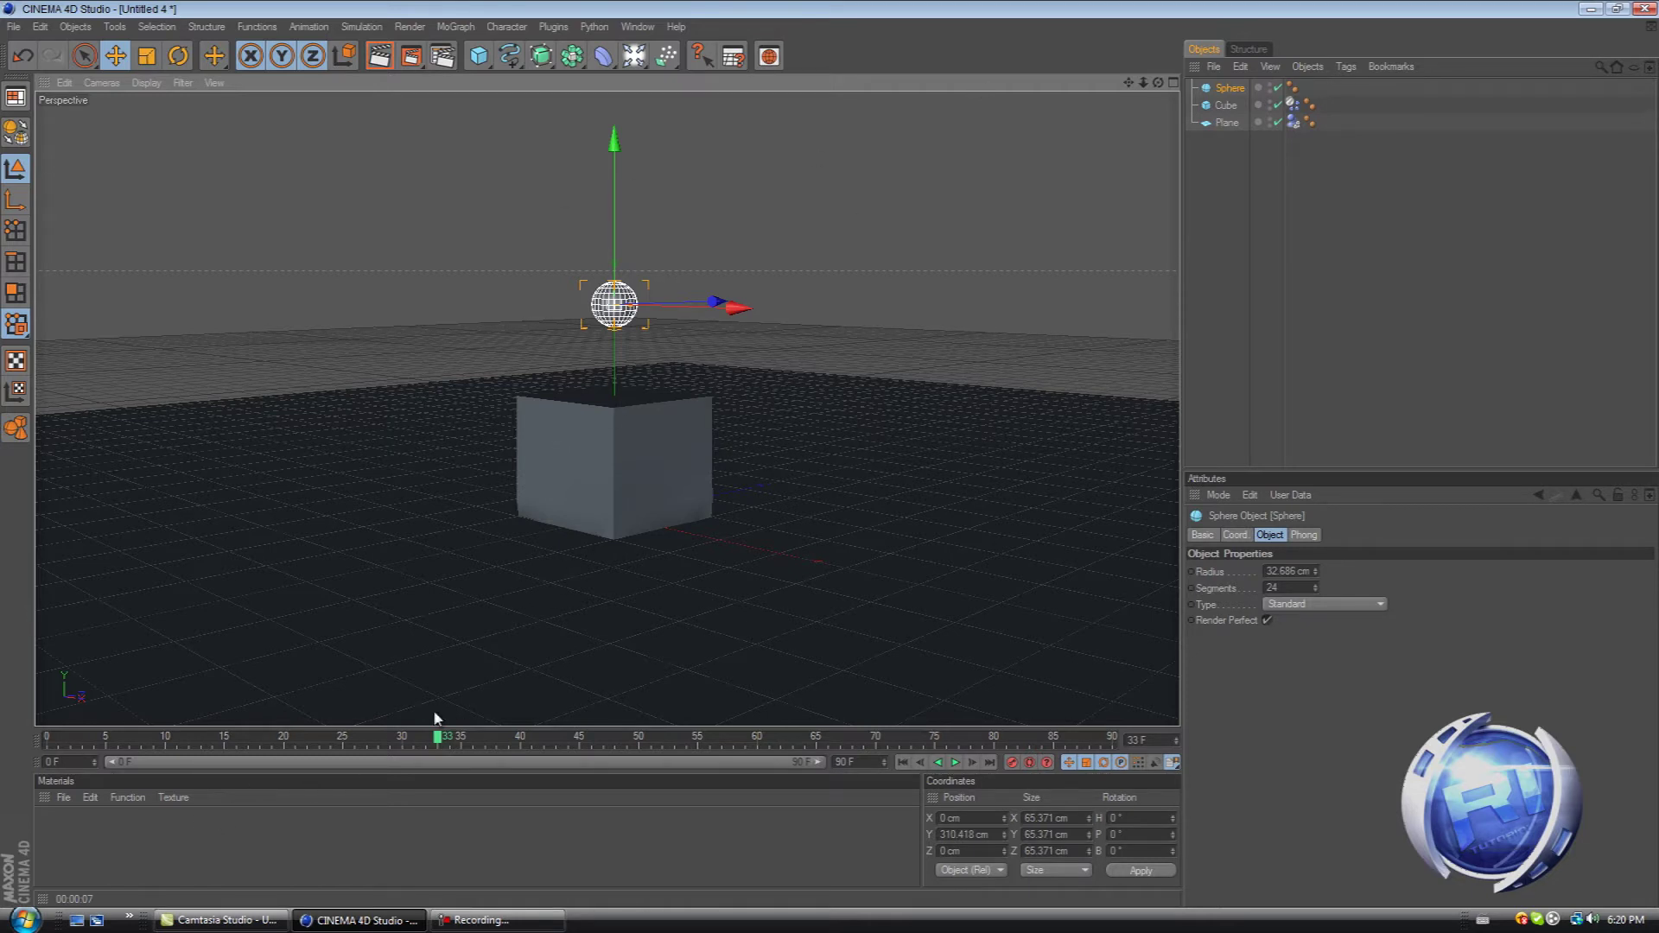
# Step: Create a new material and set its colour to orange, RGB 246, 98, 23
pyautogui.doubleClick(230, 817)
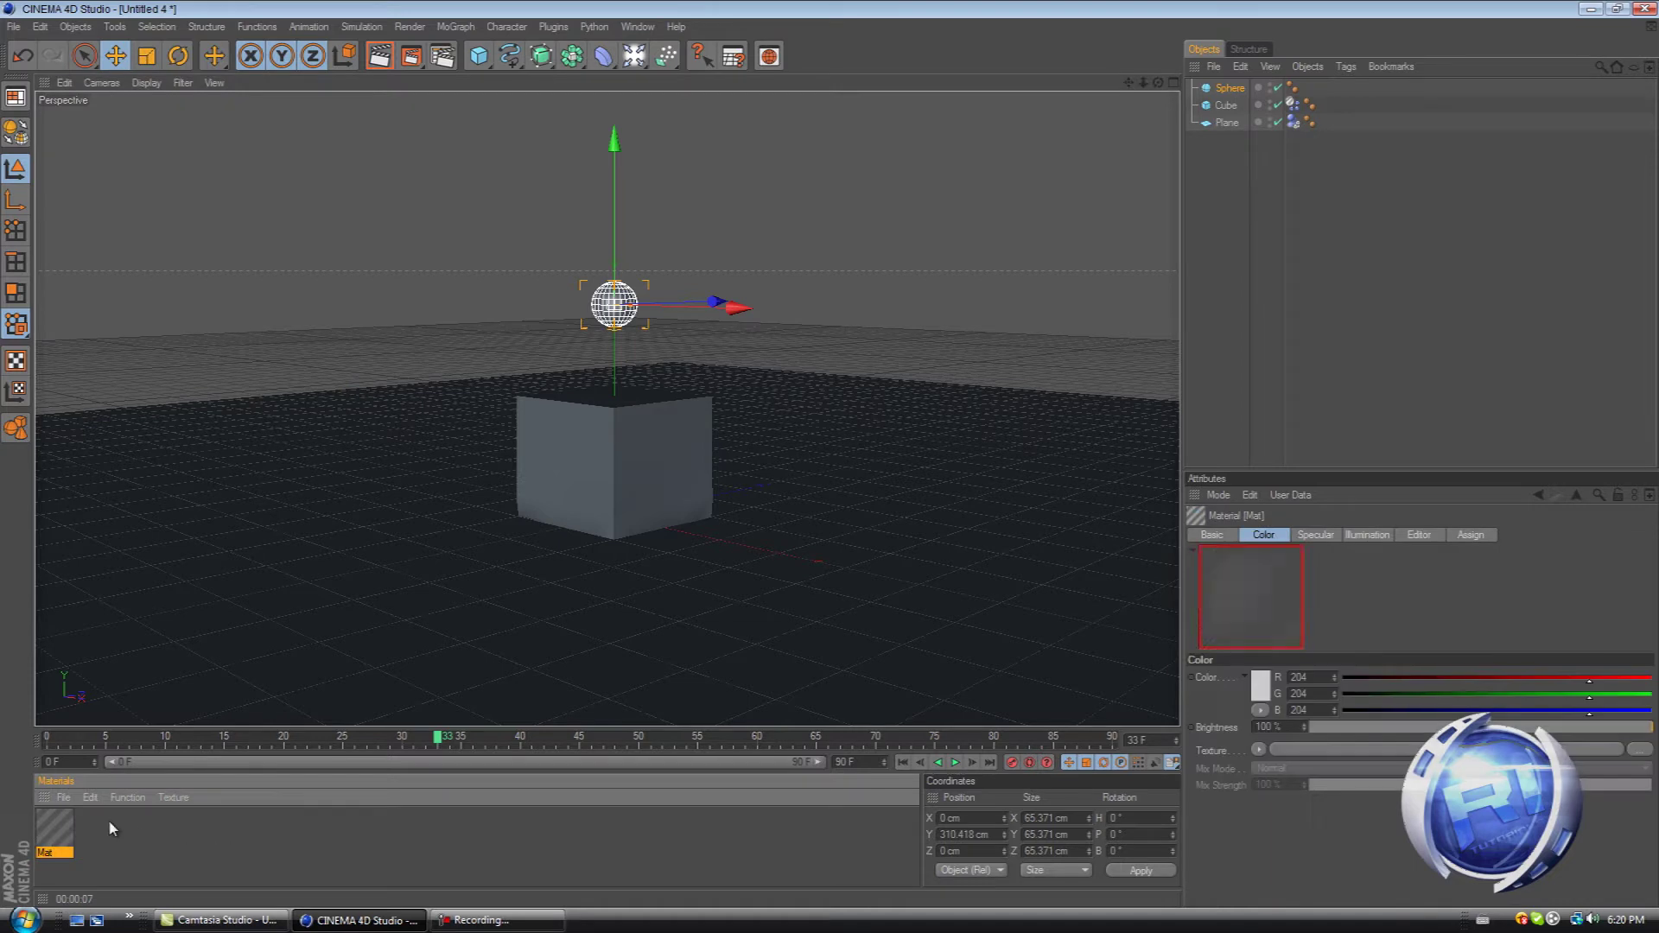
pyautogui.doubleClick(55, 831)
pyautogui.click(285, 298)
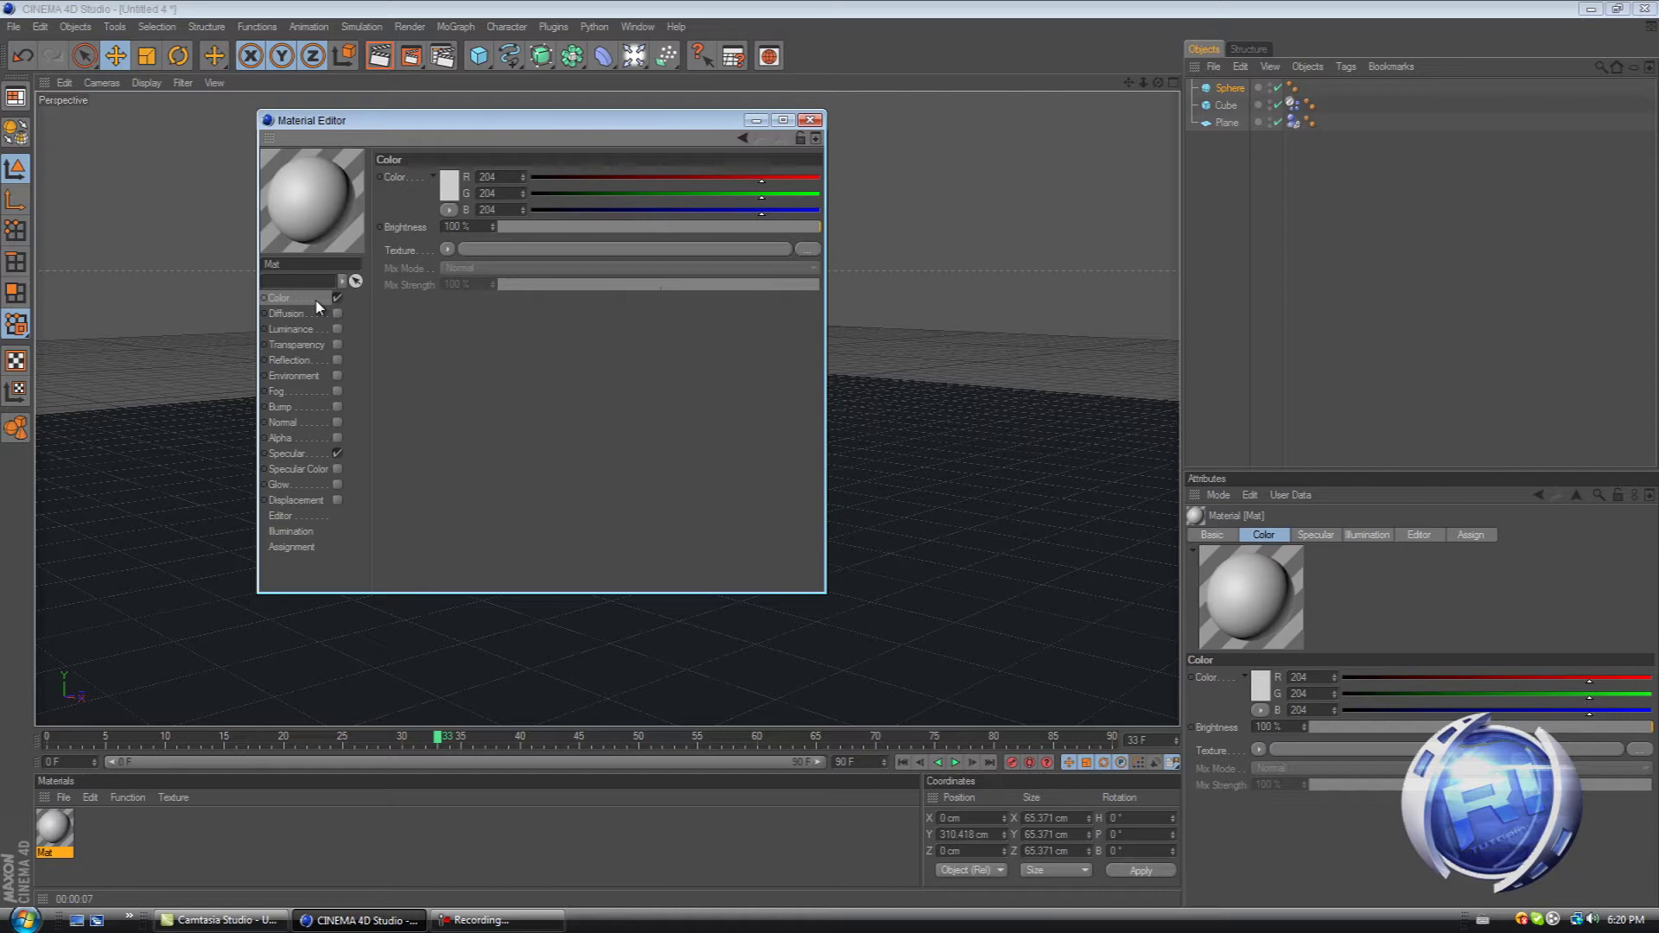
pyautogui.click(449, 179)
pyautogui.moveTo(443, 127)
pyautogui.mouseDown()
pyautogui.moveTo(416, 128)
pyautogui.moveTo(437, 148)
pyautogui.moveTo(448, 135)
pyautogui.moveTo(416, 127)
pyautogui.mouseUp()
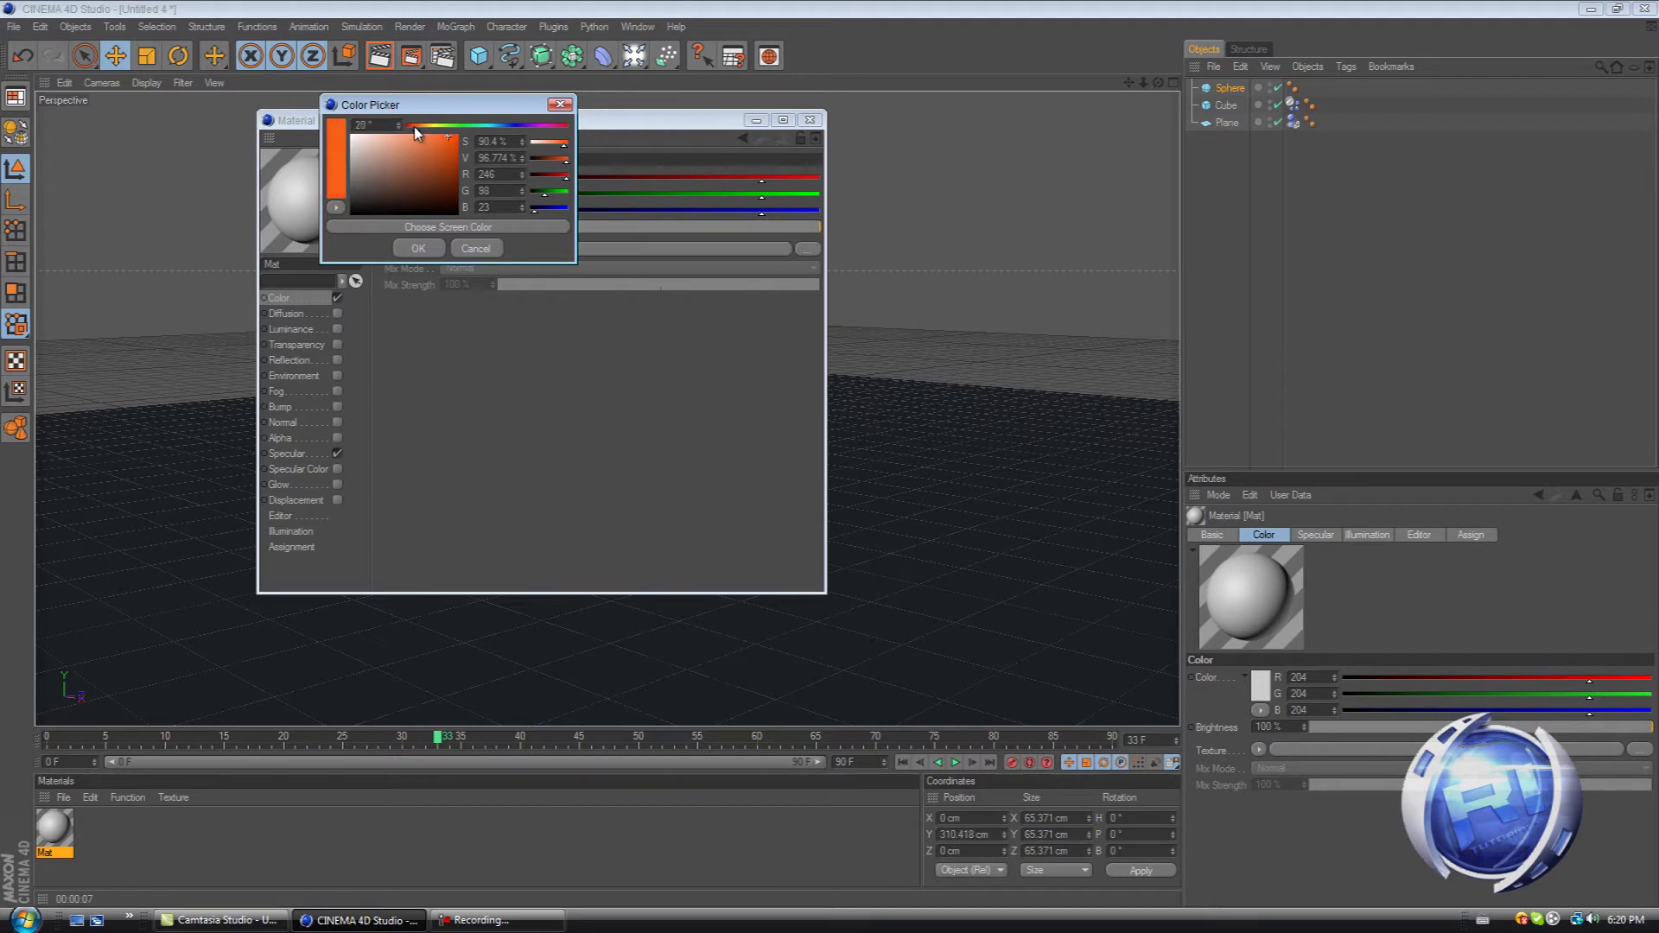
pyautogui.click(420, 248)
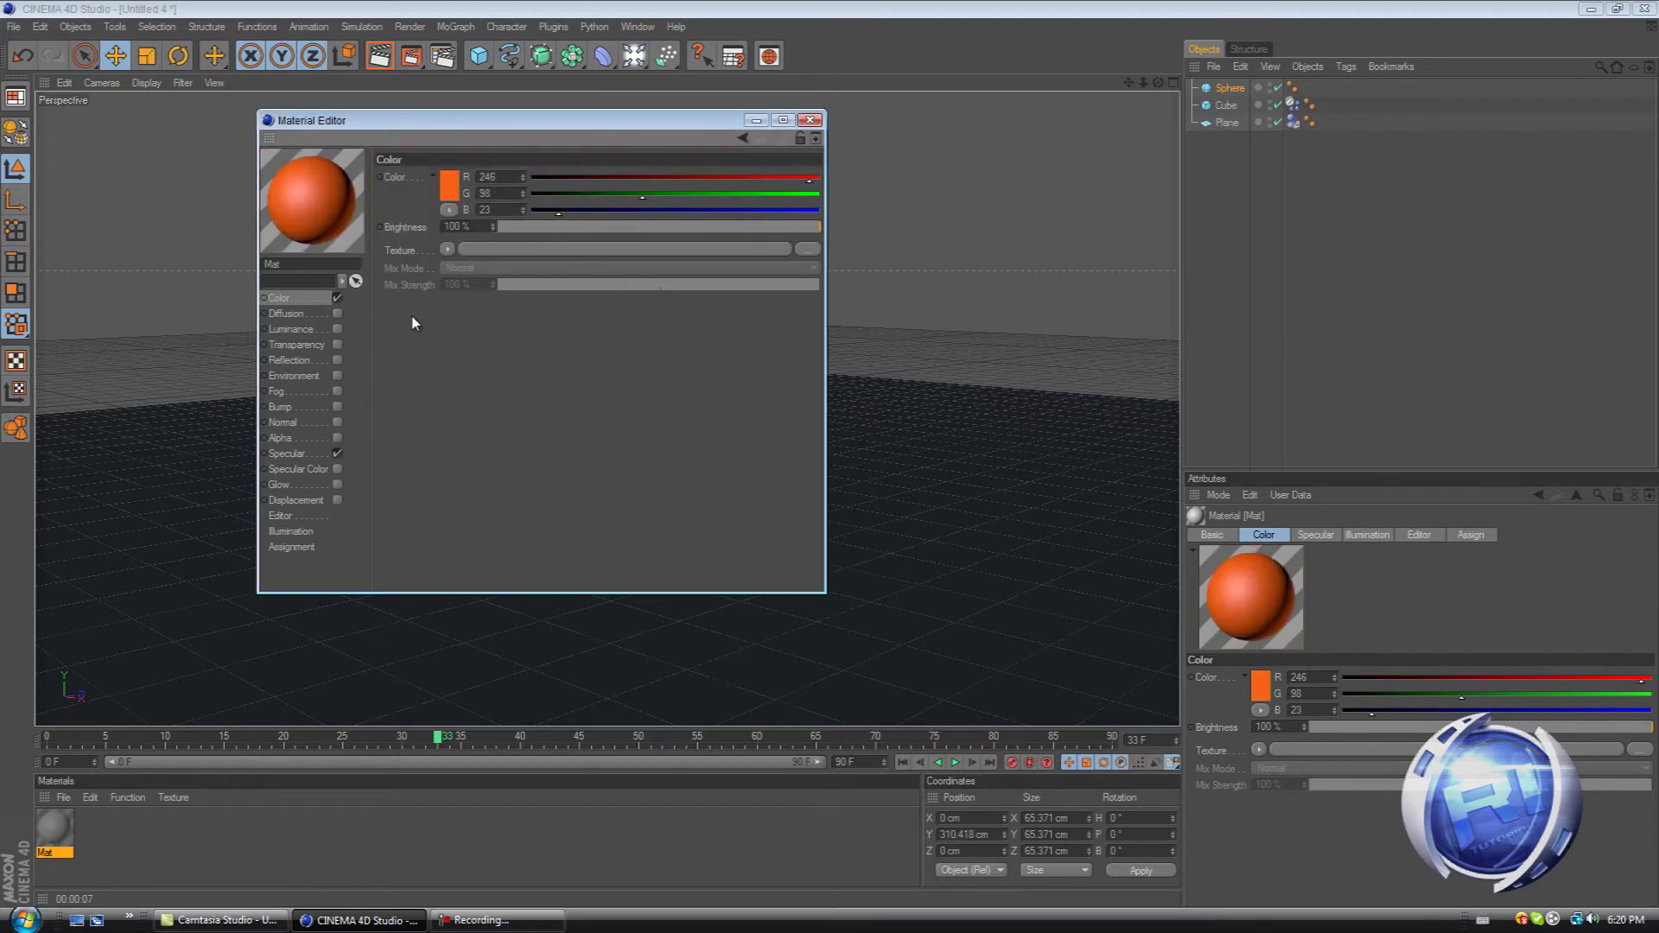
# Step: Enable the material's luminance and set its colour to orange, RGB 244, 115, 17
pyautogui.click(337, 329)
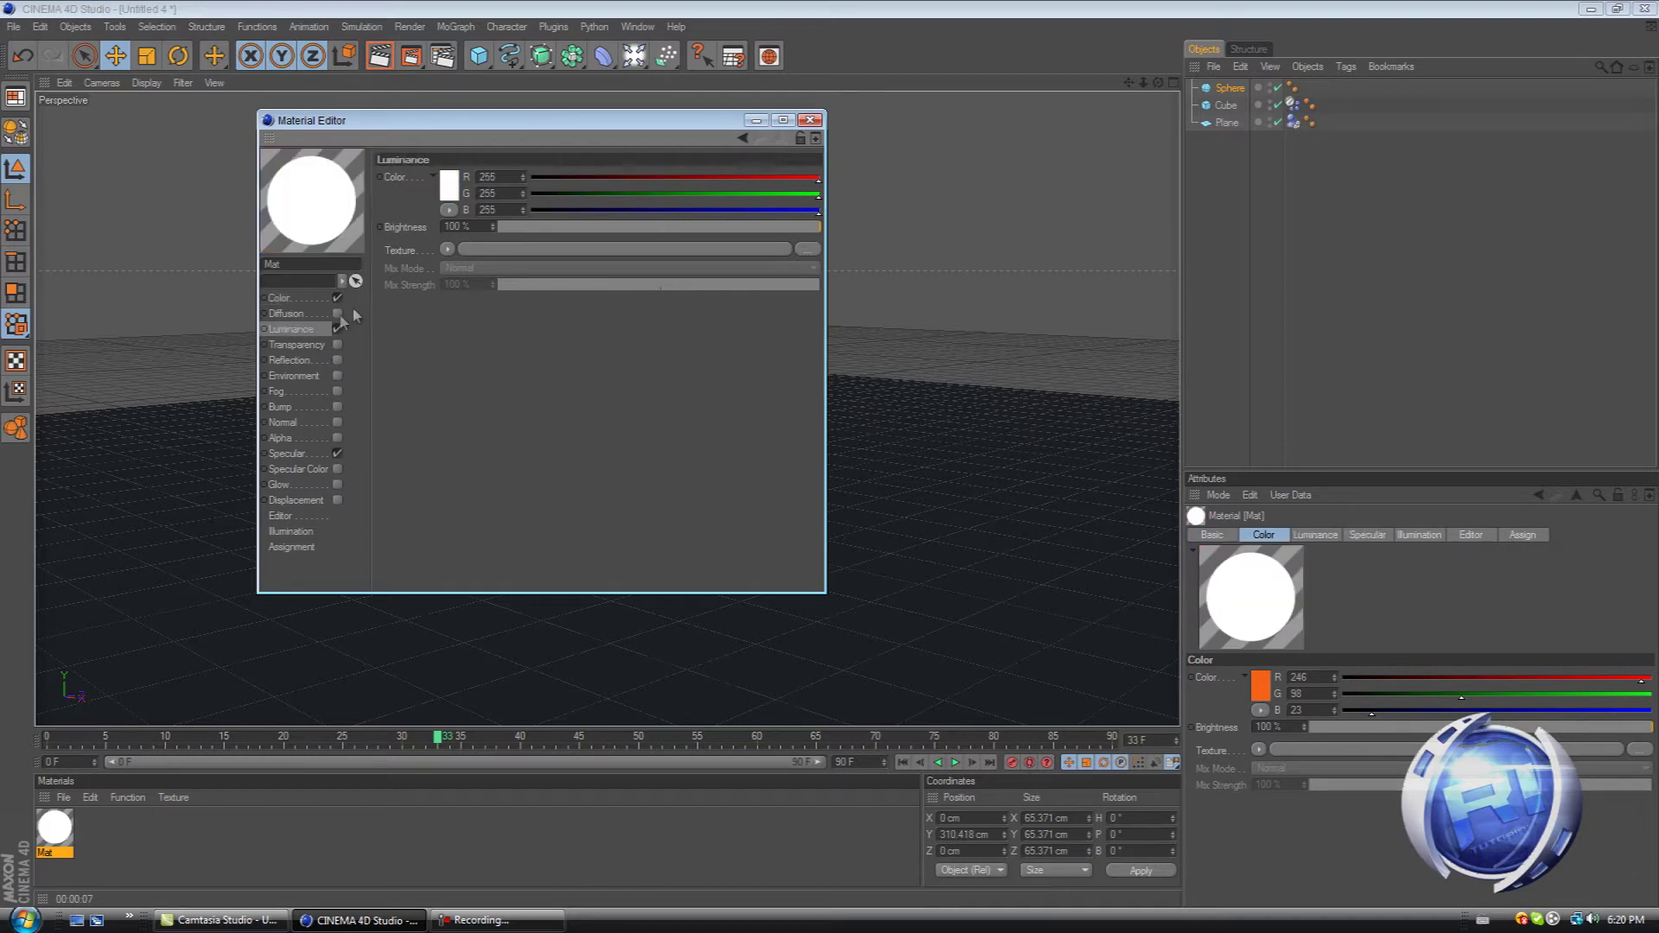
pyautogui.click(449, 186)
pyautogui.click(452, 138)
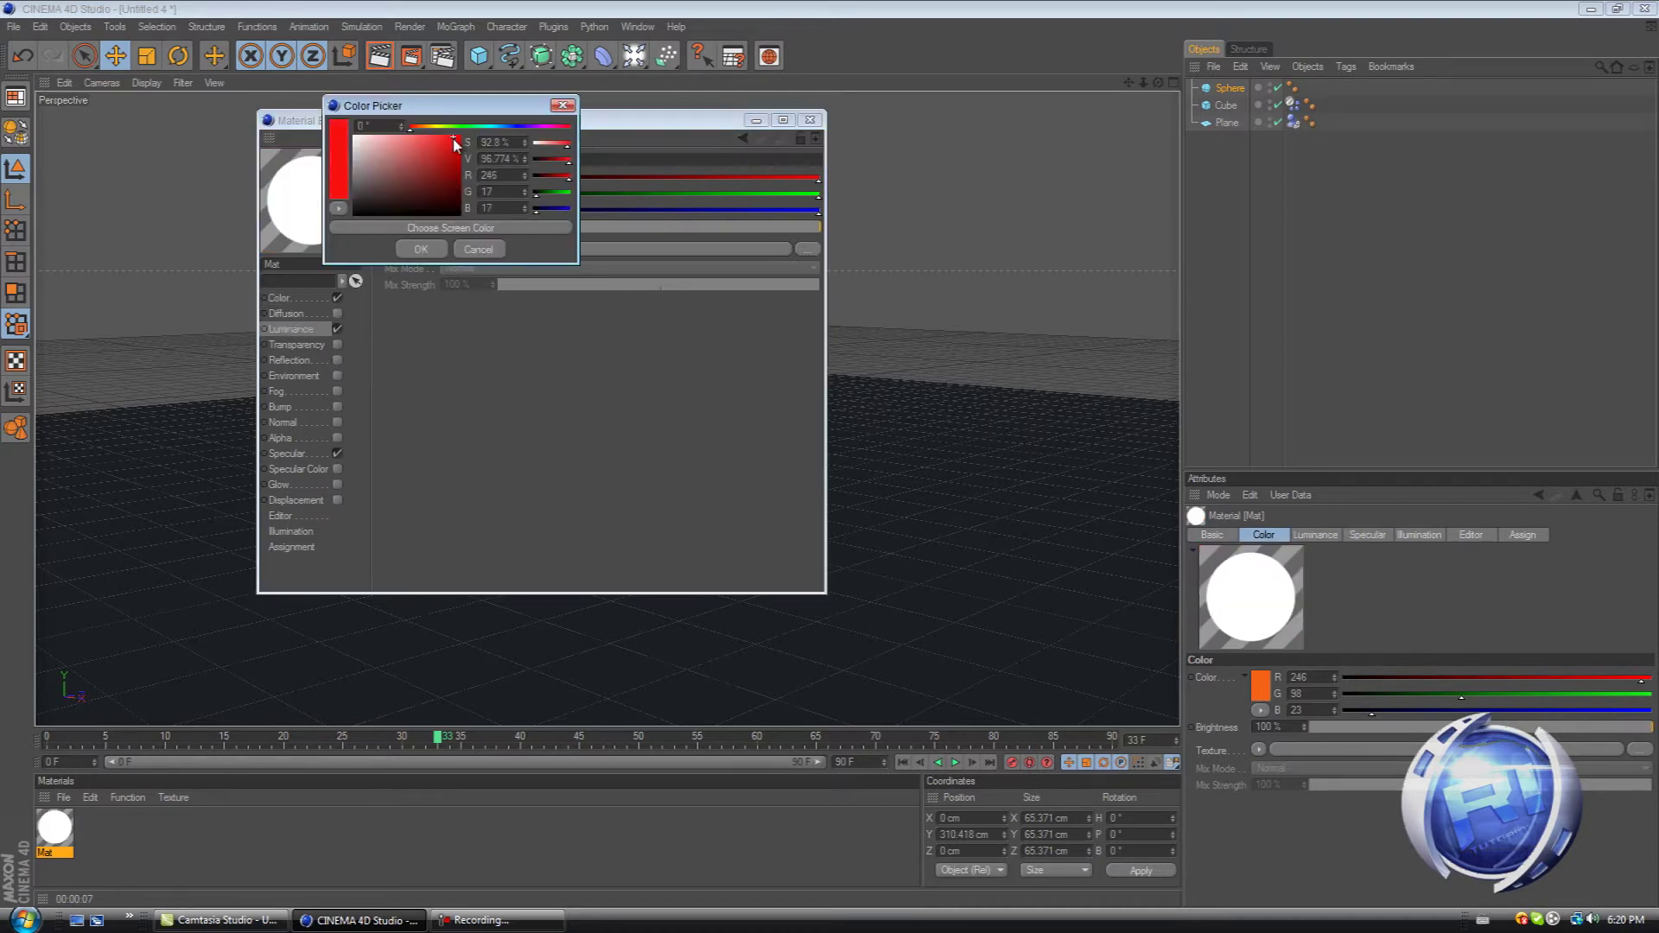
pyautogui.moveTo(412, 132); pyautogui.dragTo(425, 131)
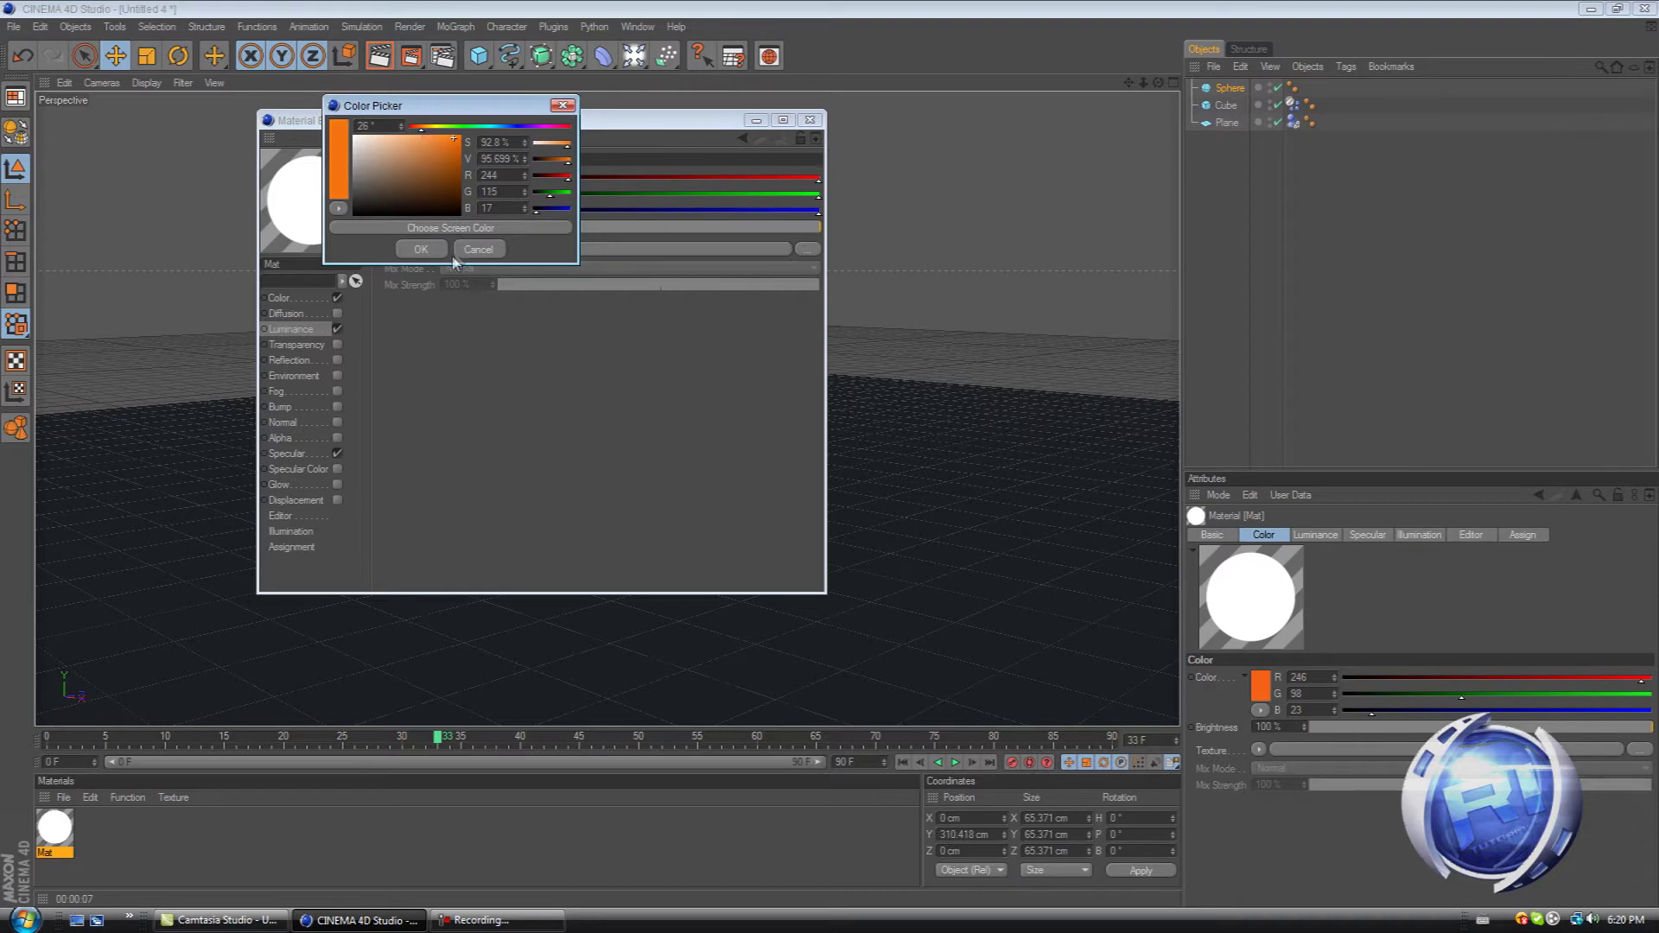
pyautogui.click(421, 249)
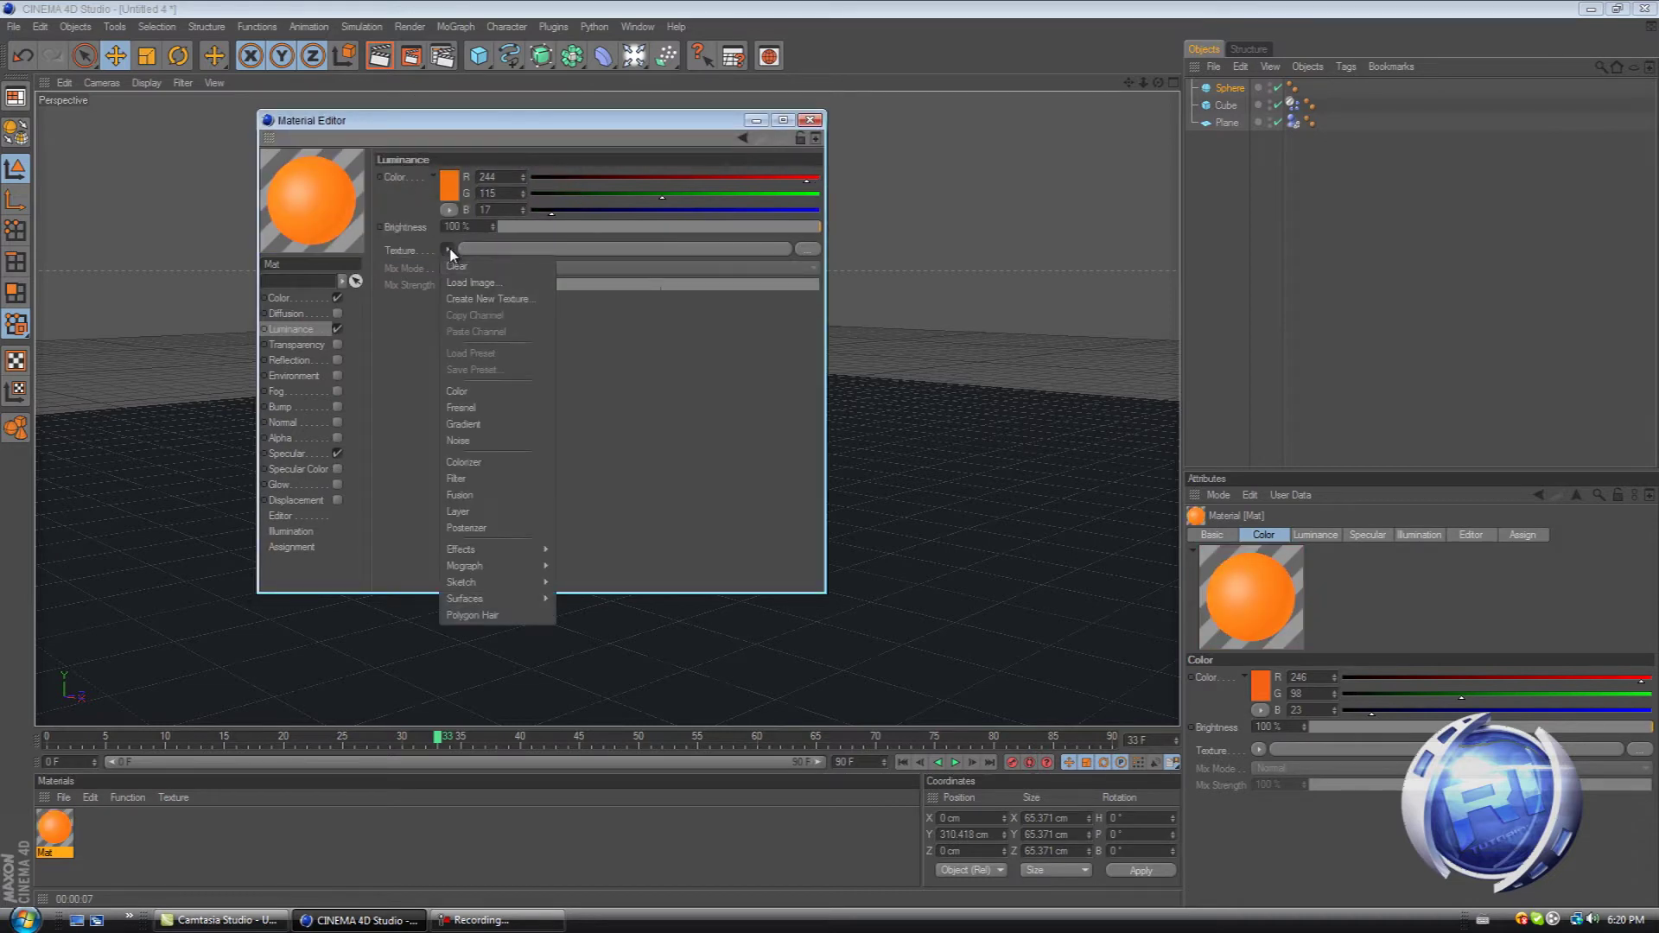
# Step: Add a Gradient texture to the luminance and set the gradient's start colour to orange-red
pyautogui.click(460, 424)
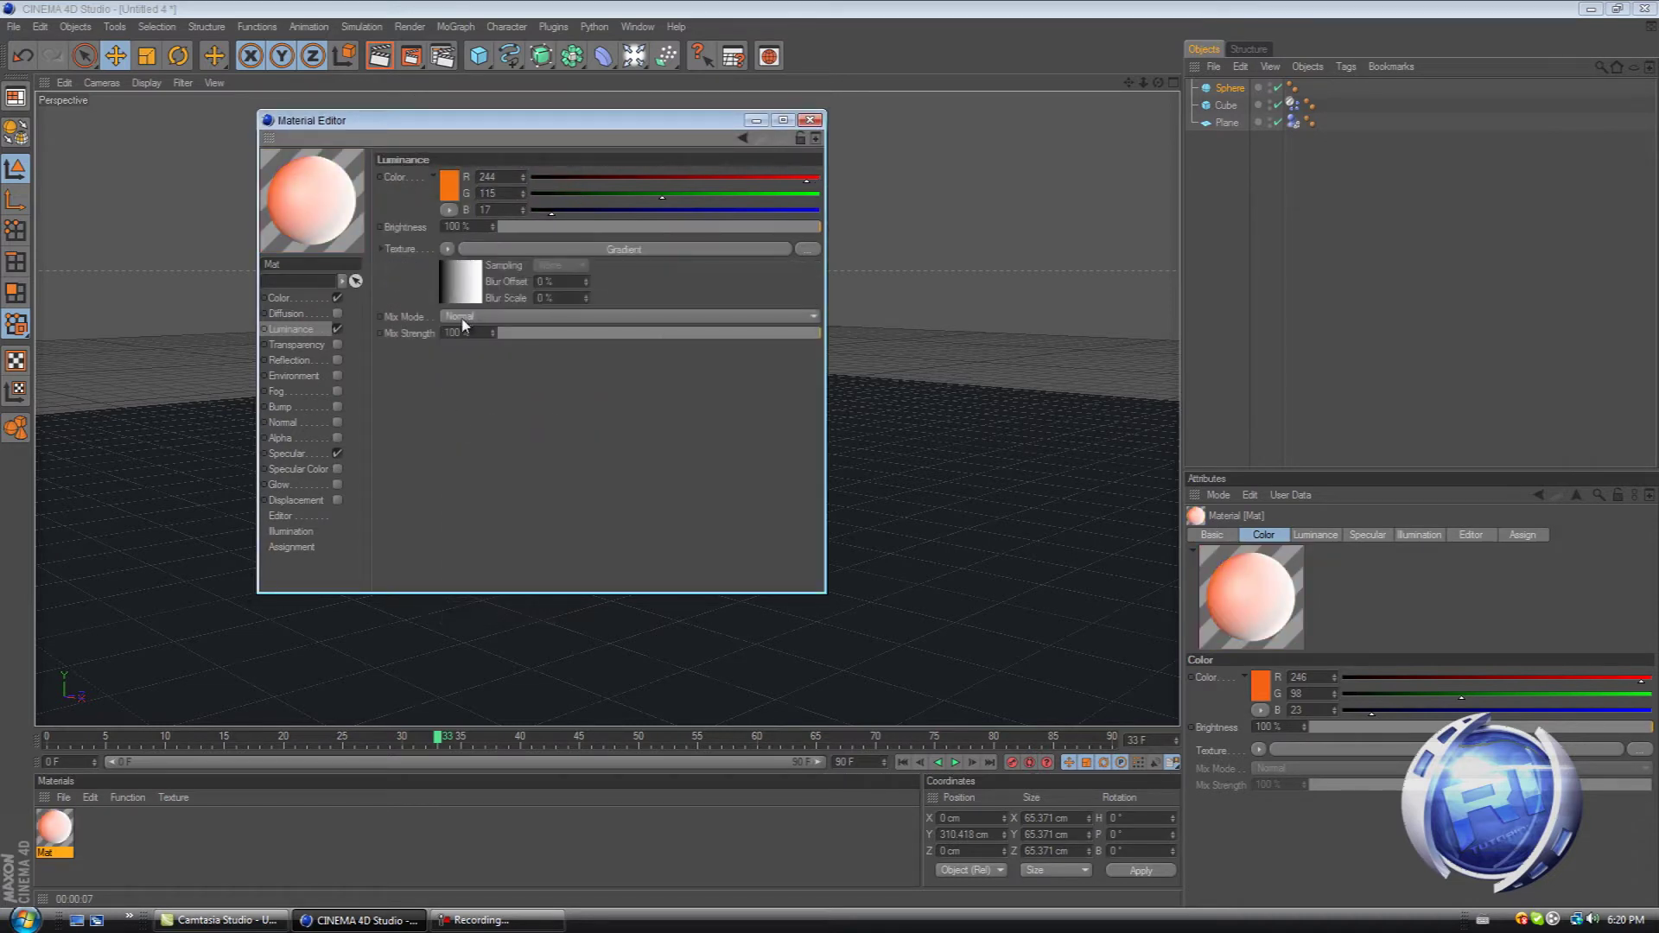
pyautogui.click(458, 295)
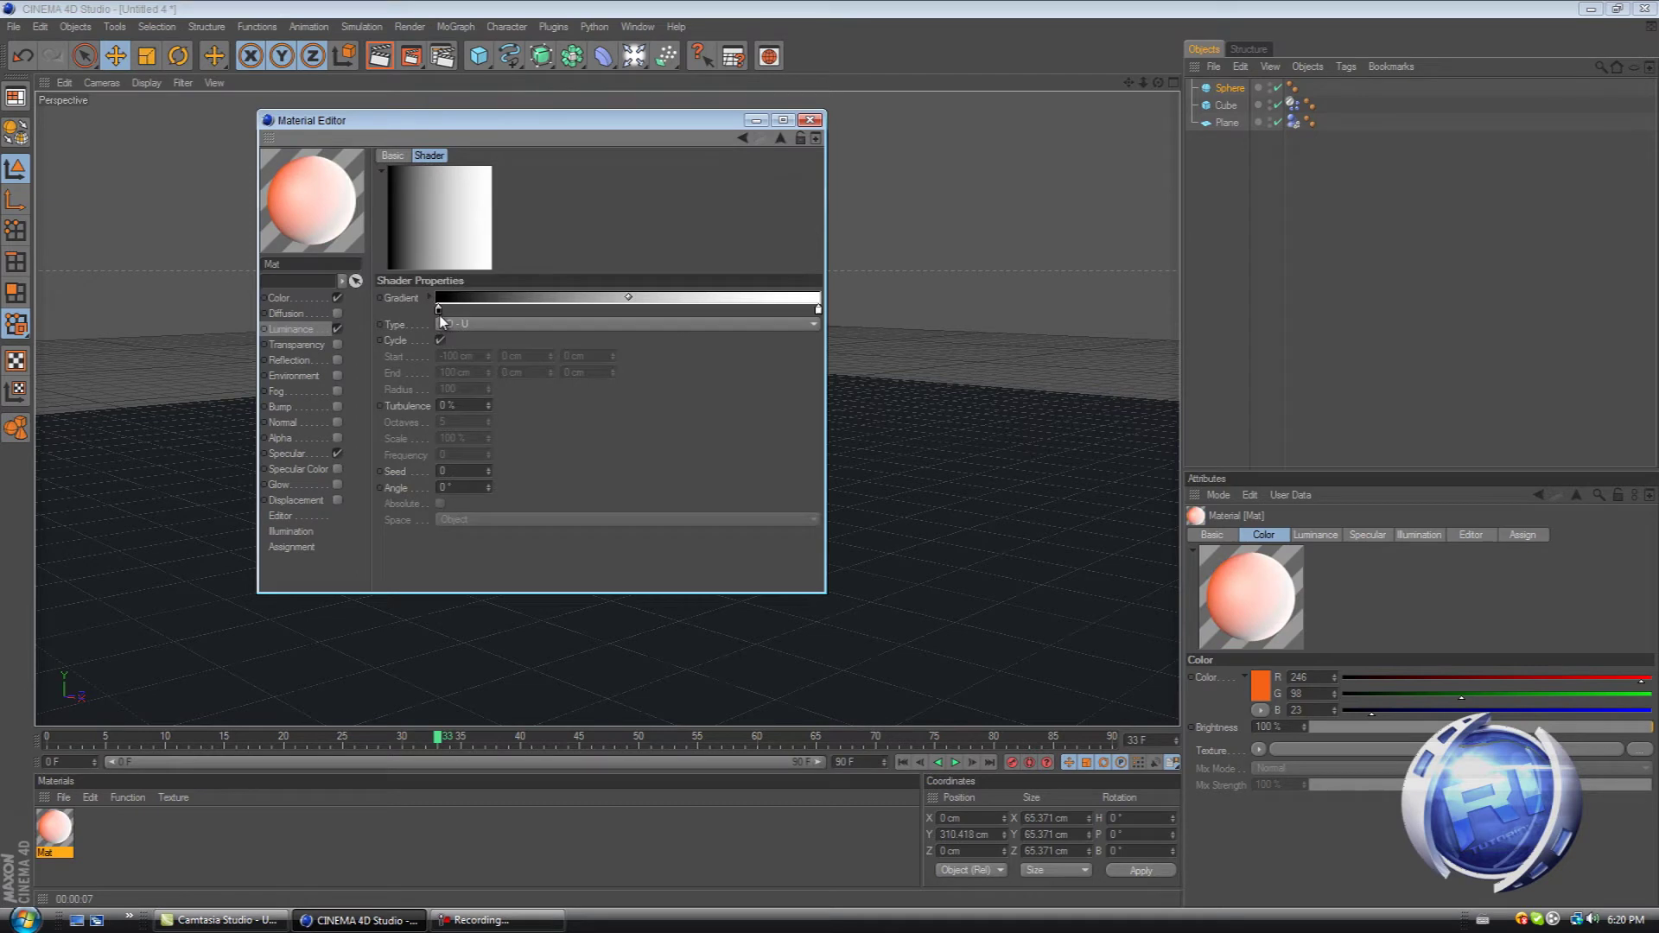
pyautogui.doubleClick(440, 308)
pyautogui.click(432, 274)
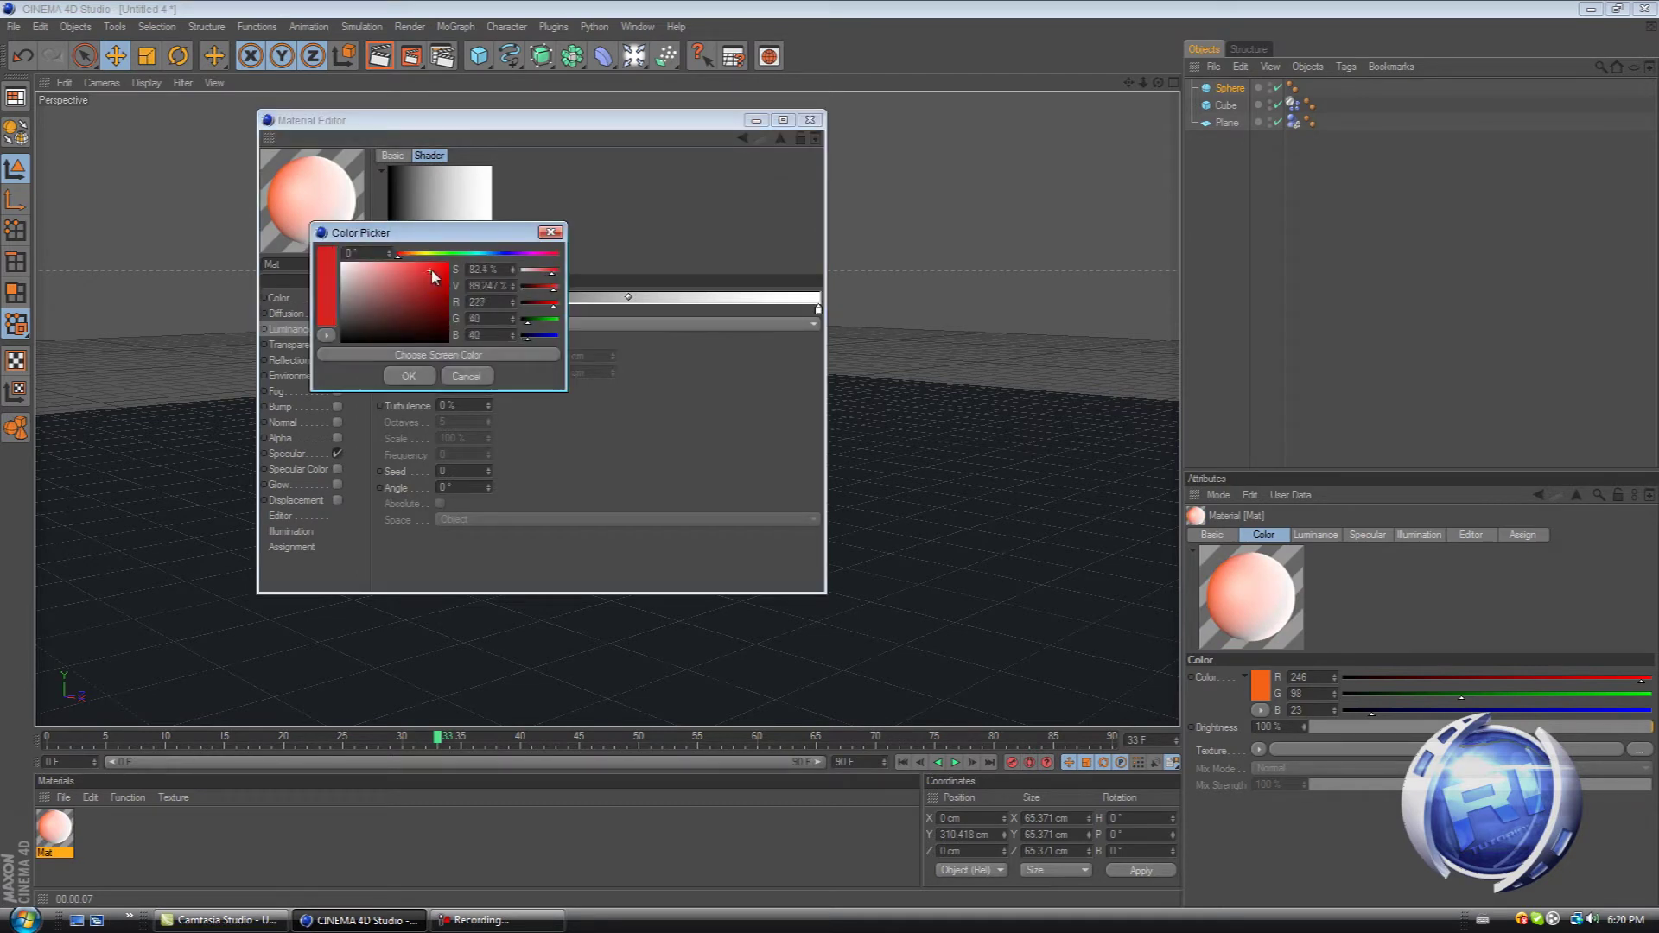
pyautogui.moveTo(406, 260)
pyautogui.mouseDown()
pyautogui.moveTo(425, 255)
pyautogui.moveTo(410, 256)
pyautogui.mouseUp()
pyautogui.click(410, 376)
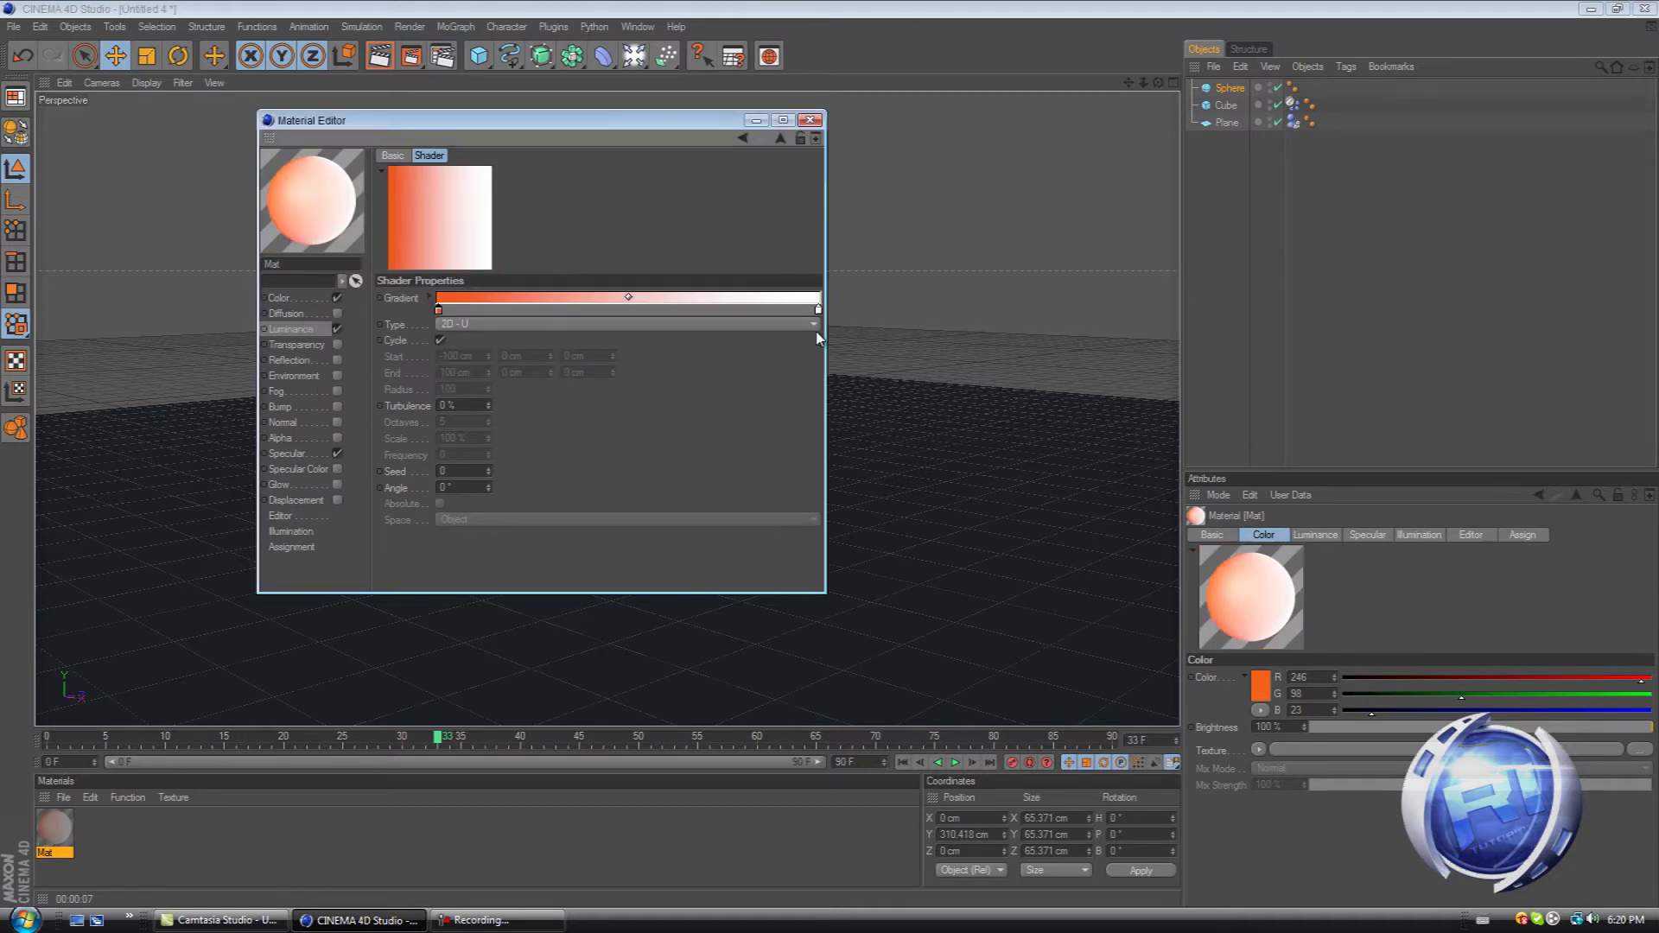
# Step: Set the luminance gradient's end colour to yellow-orange with a hue of 40° and 96% saturation
pyautogui.doubleClick(818, 310)
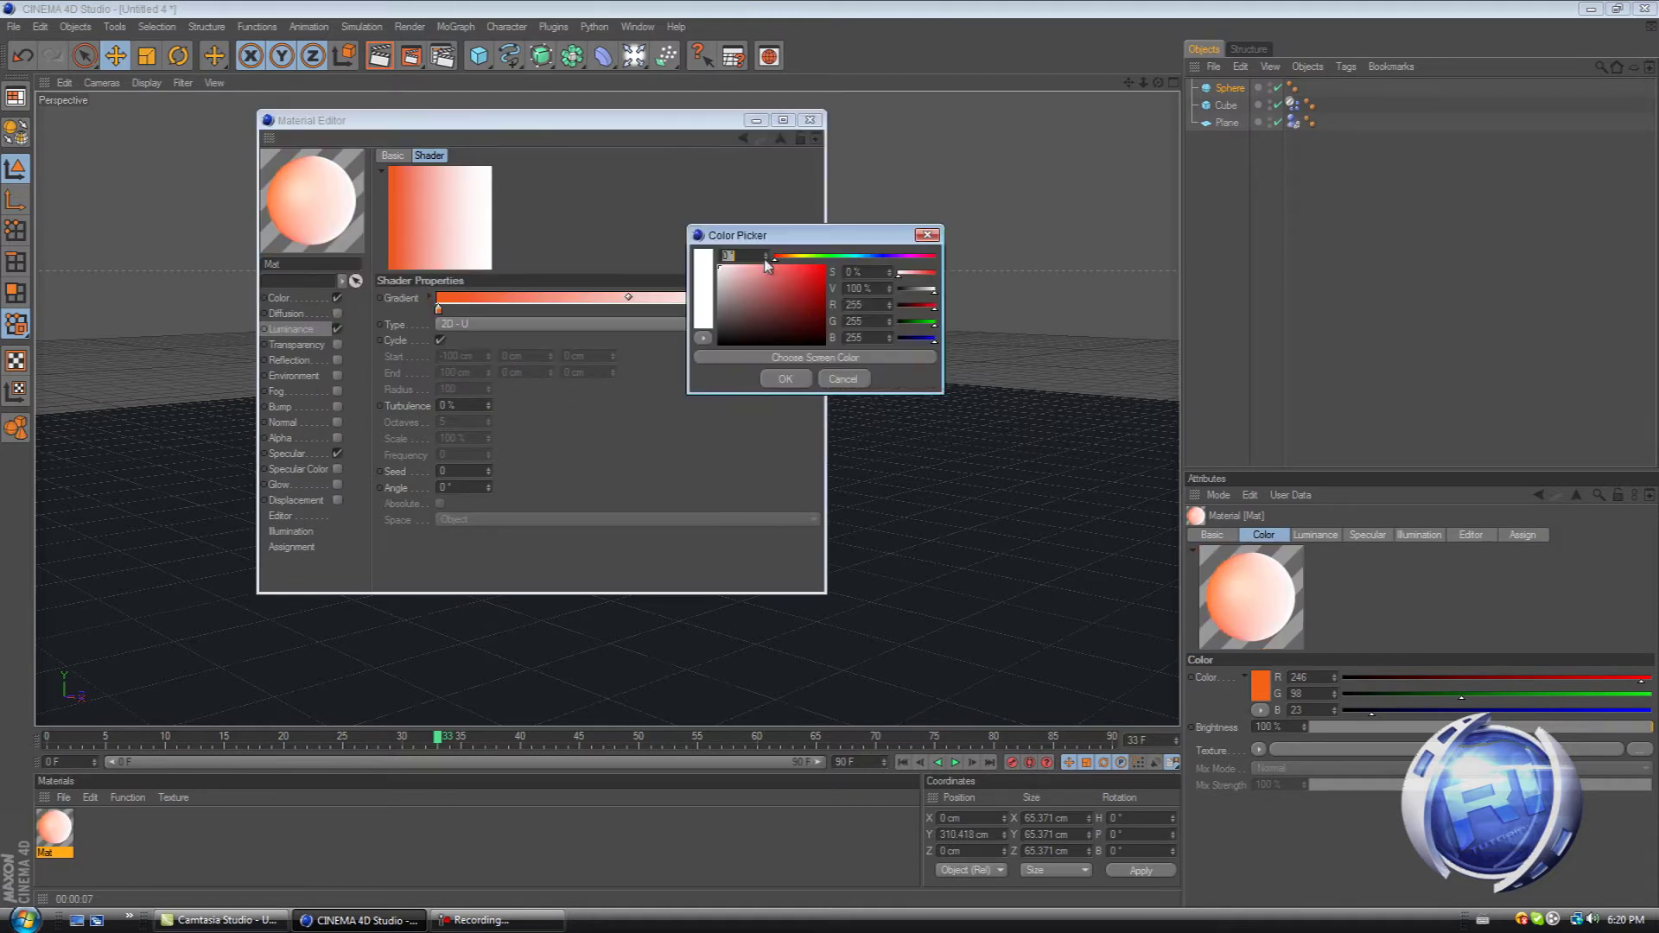
pyautogui.click(790, 257)
pyautogui.moveTo(808, 301); pyautogui.dragTo(792, 267)
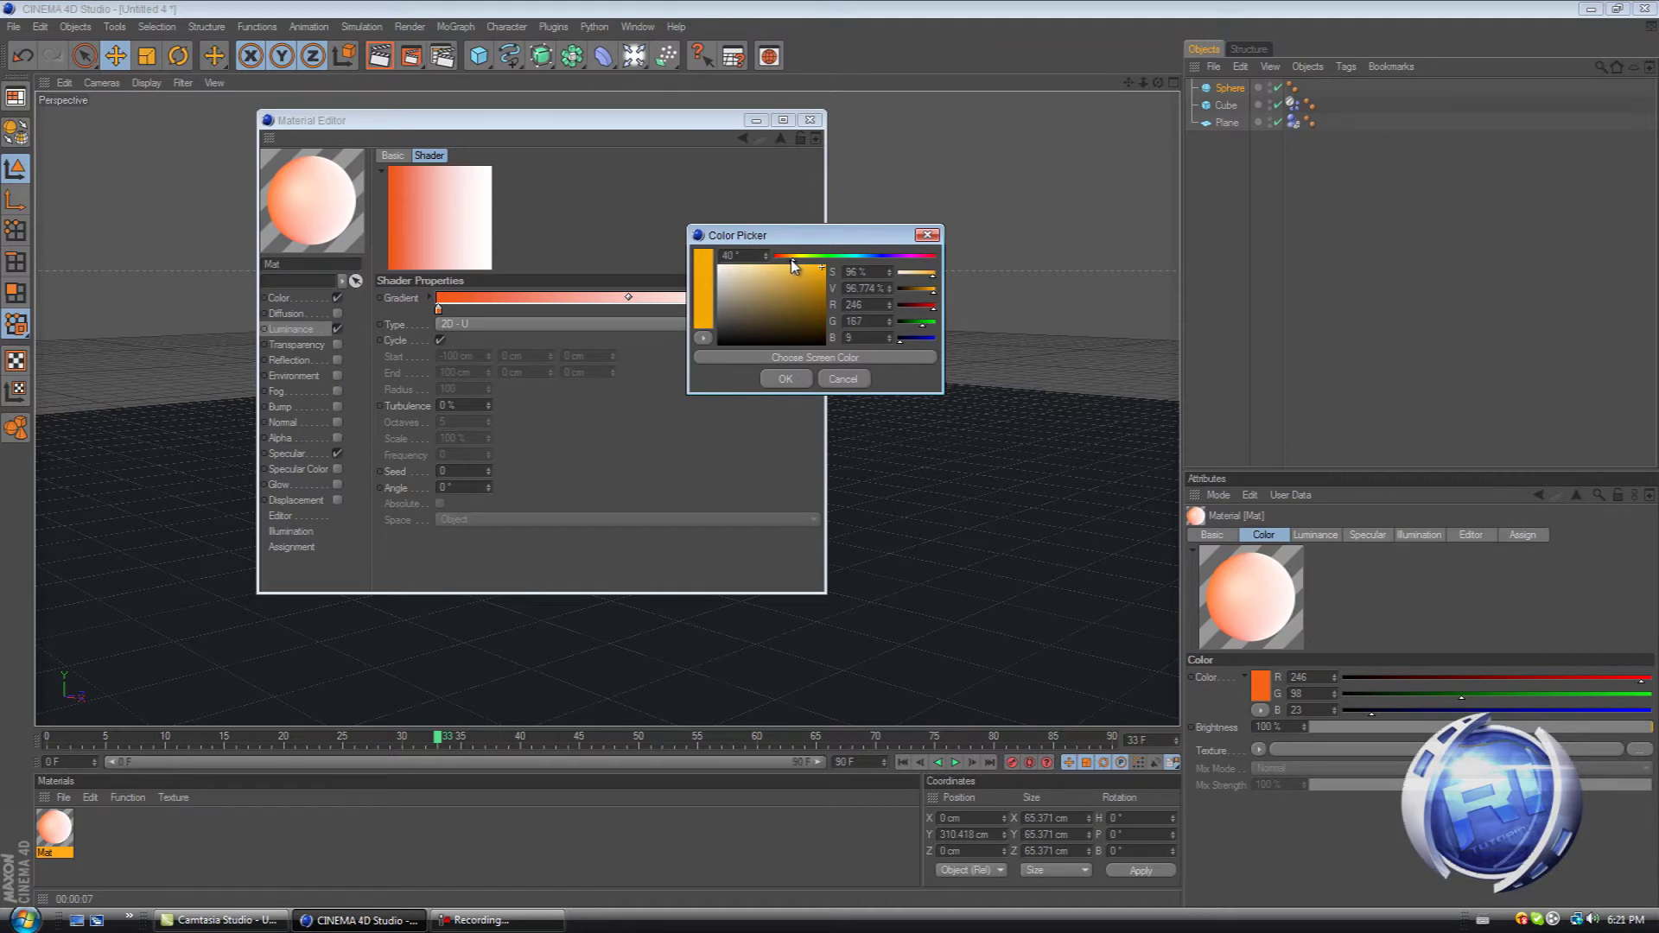
pyautogui.click(803, 377)
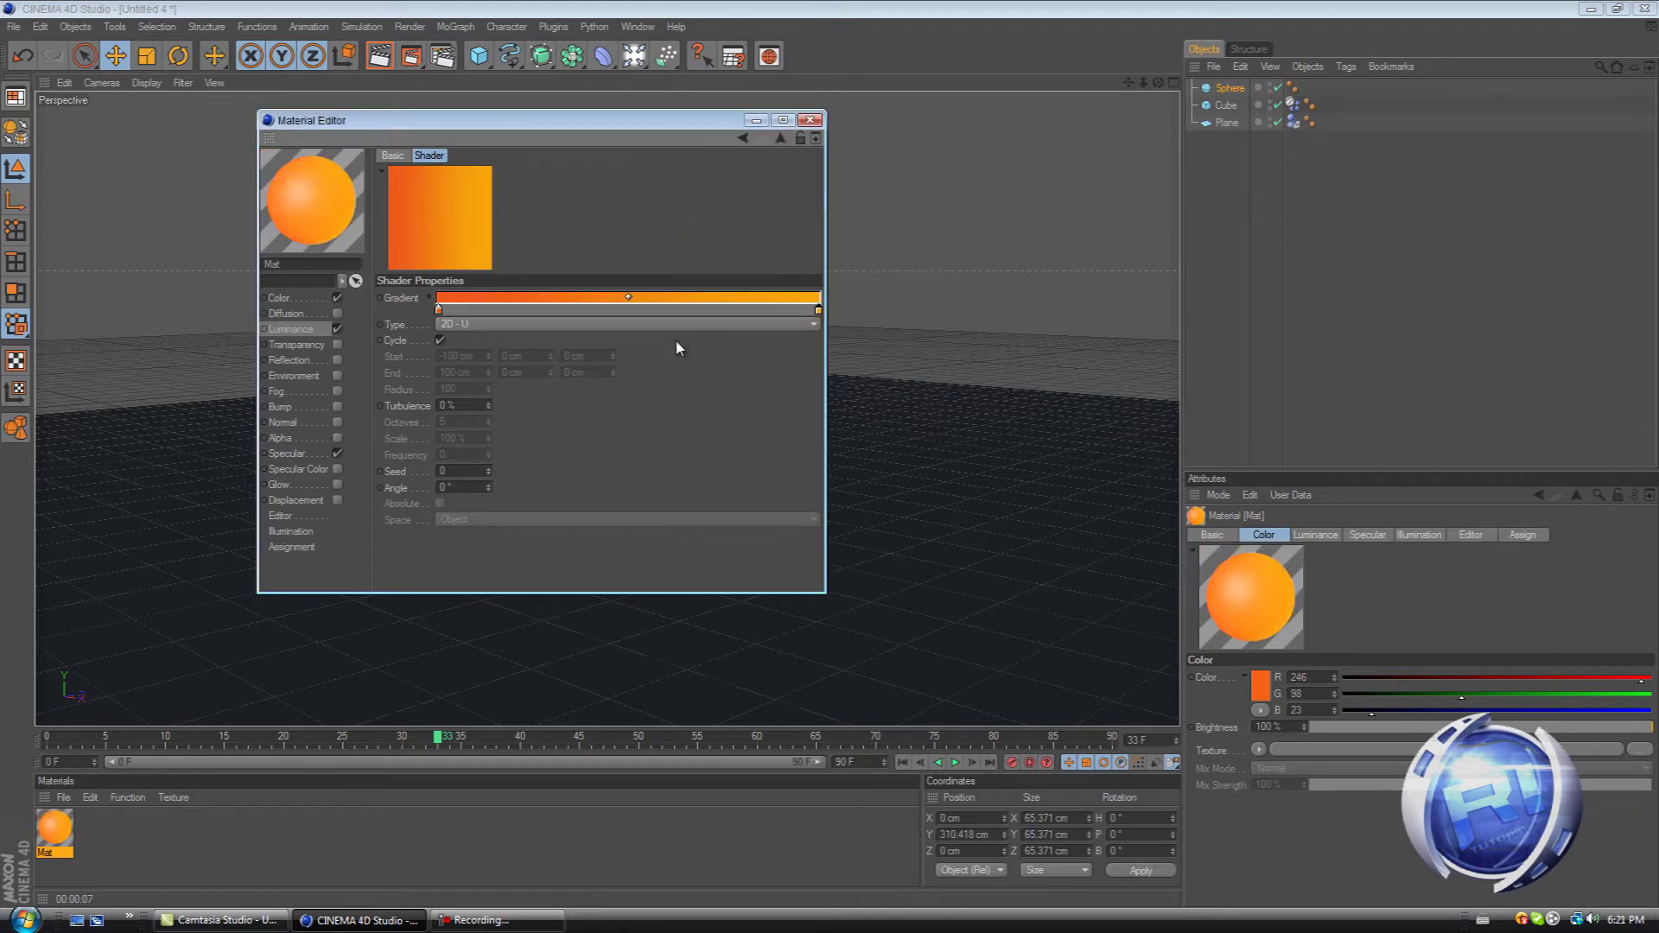
# Step: Set the luminance mix strength to 90%, adjust its brightness and finish editing the material
pyautogui.click(316, 331)
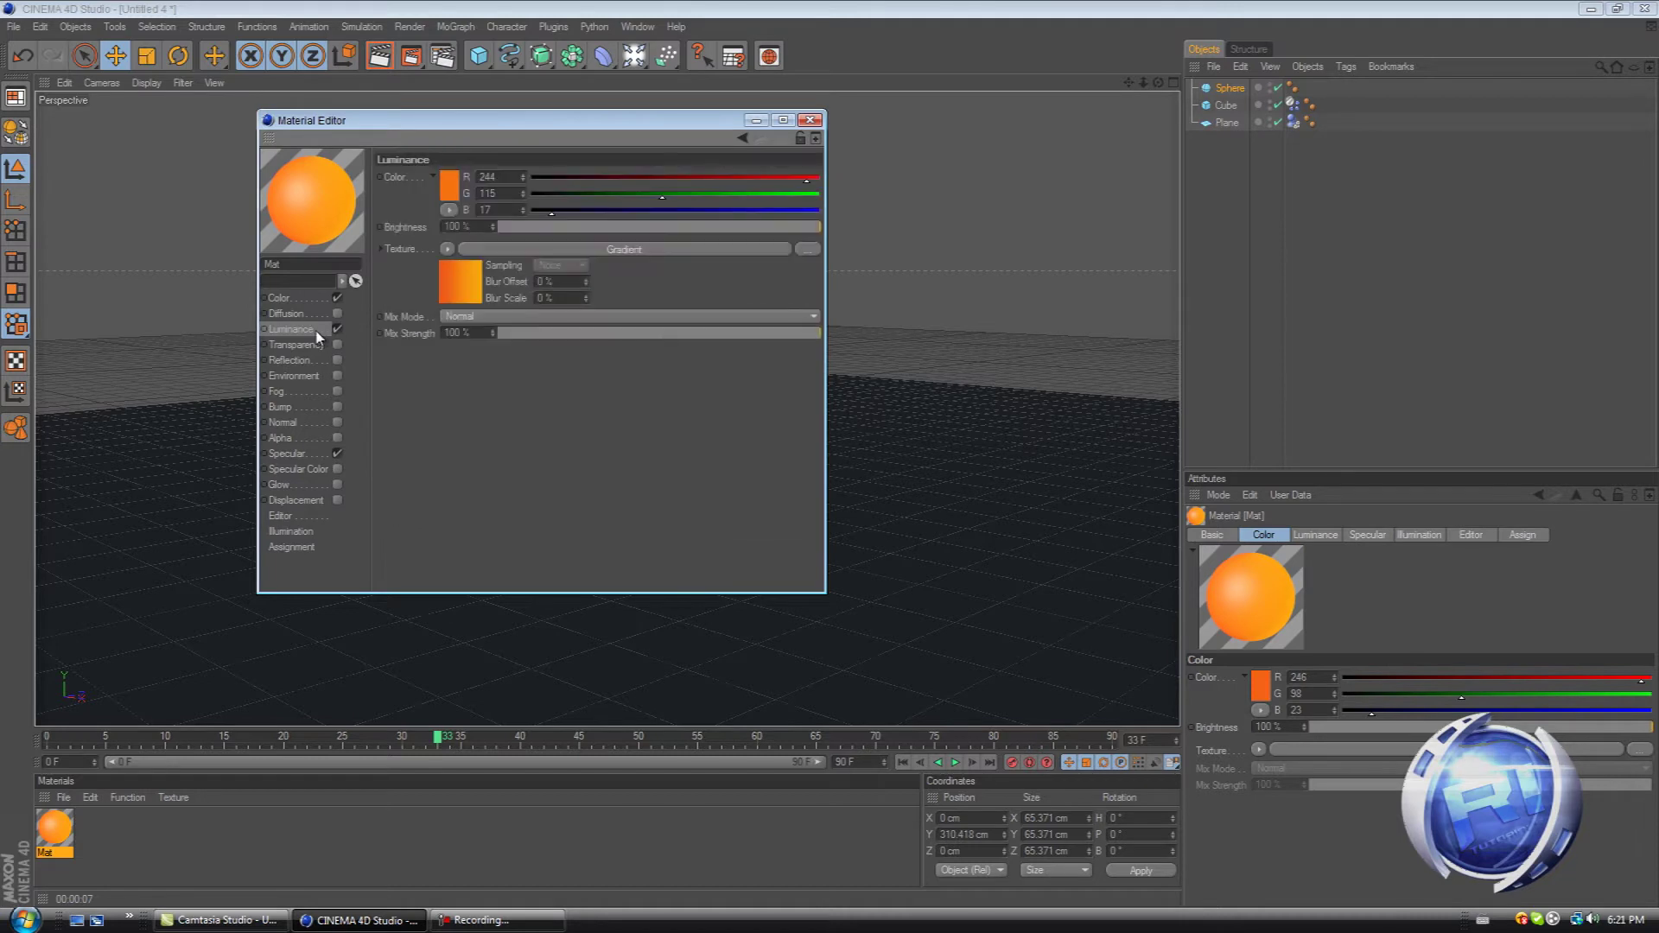
pyautogui.click(493, 336)
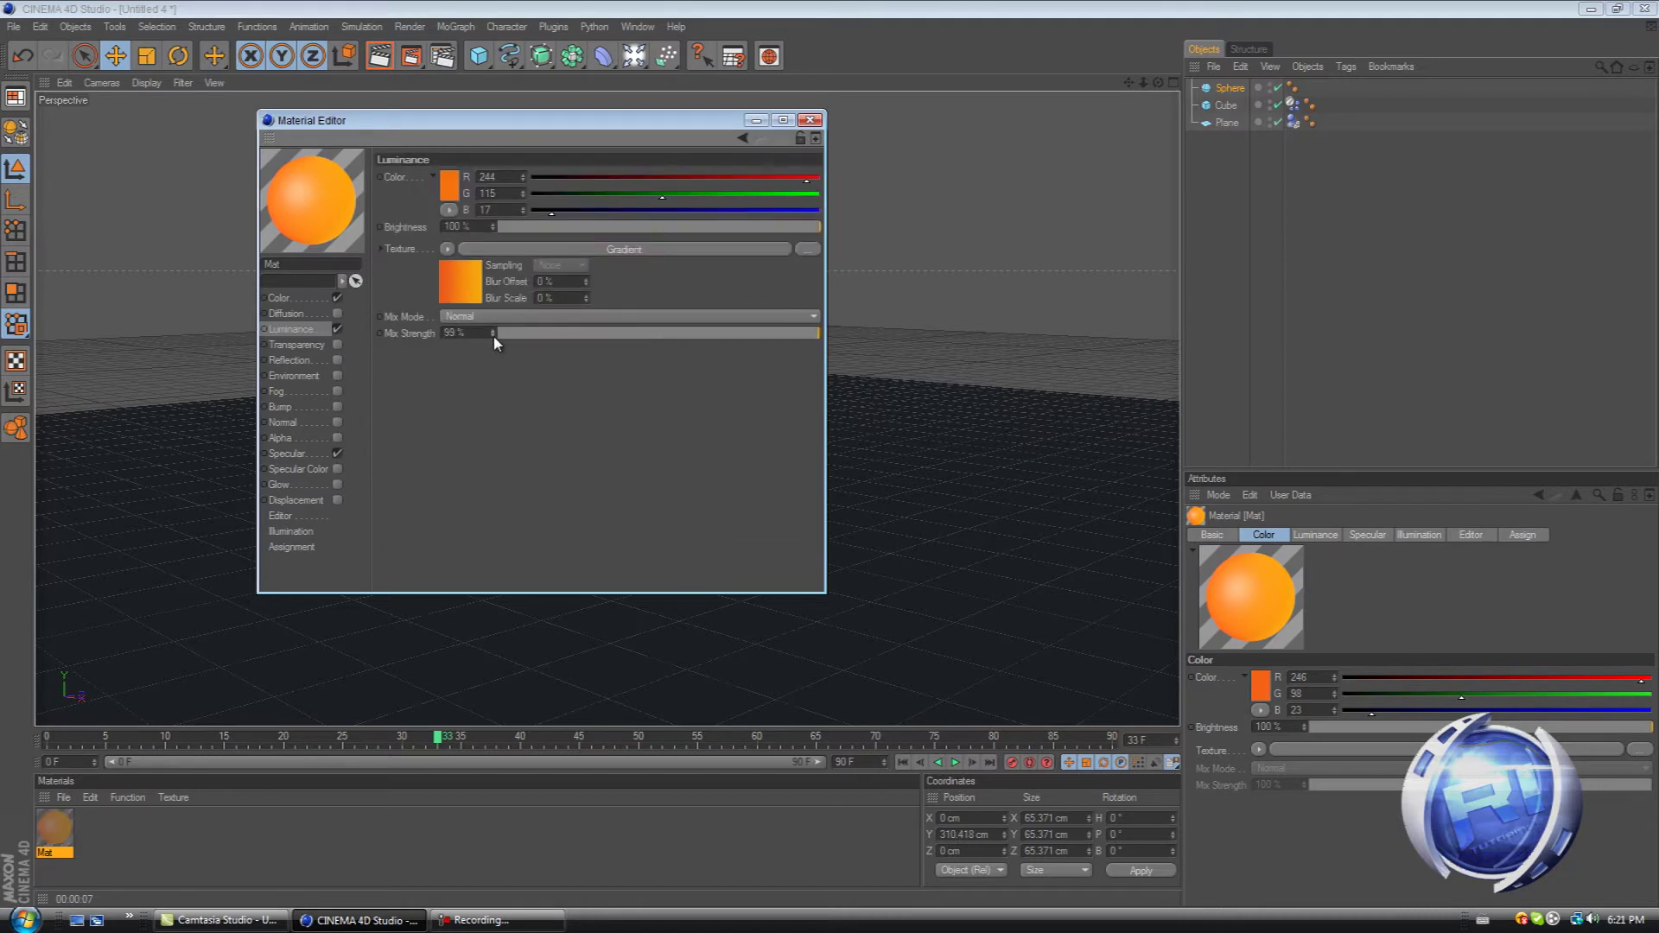
pyautogui.moveTo(494, 337); pyautogui.dragTo(495, 341)
pyautogui.click(493, 331)
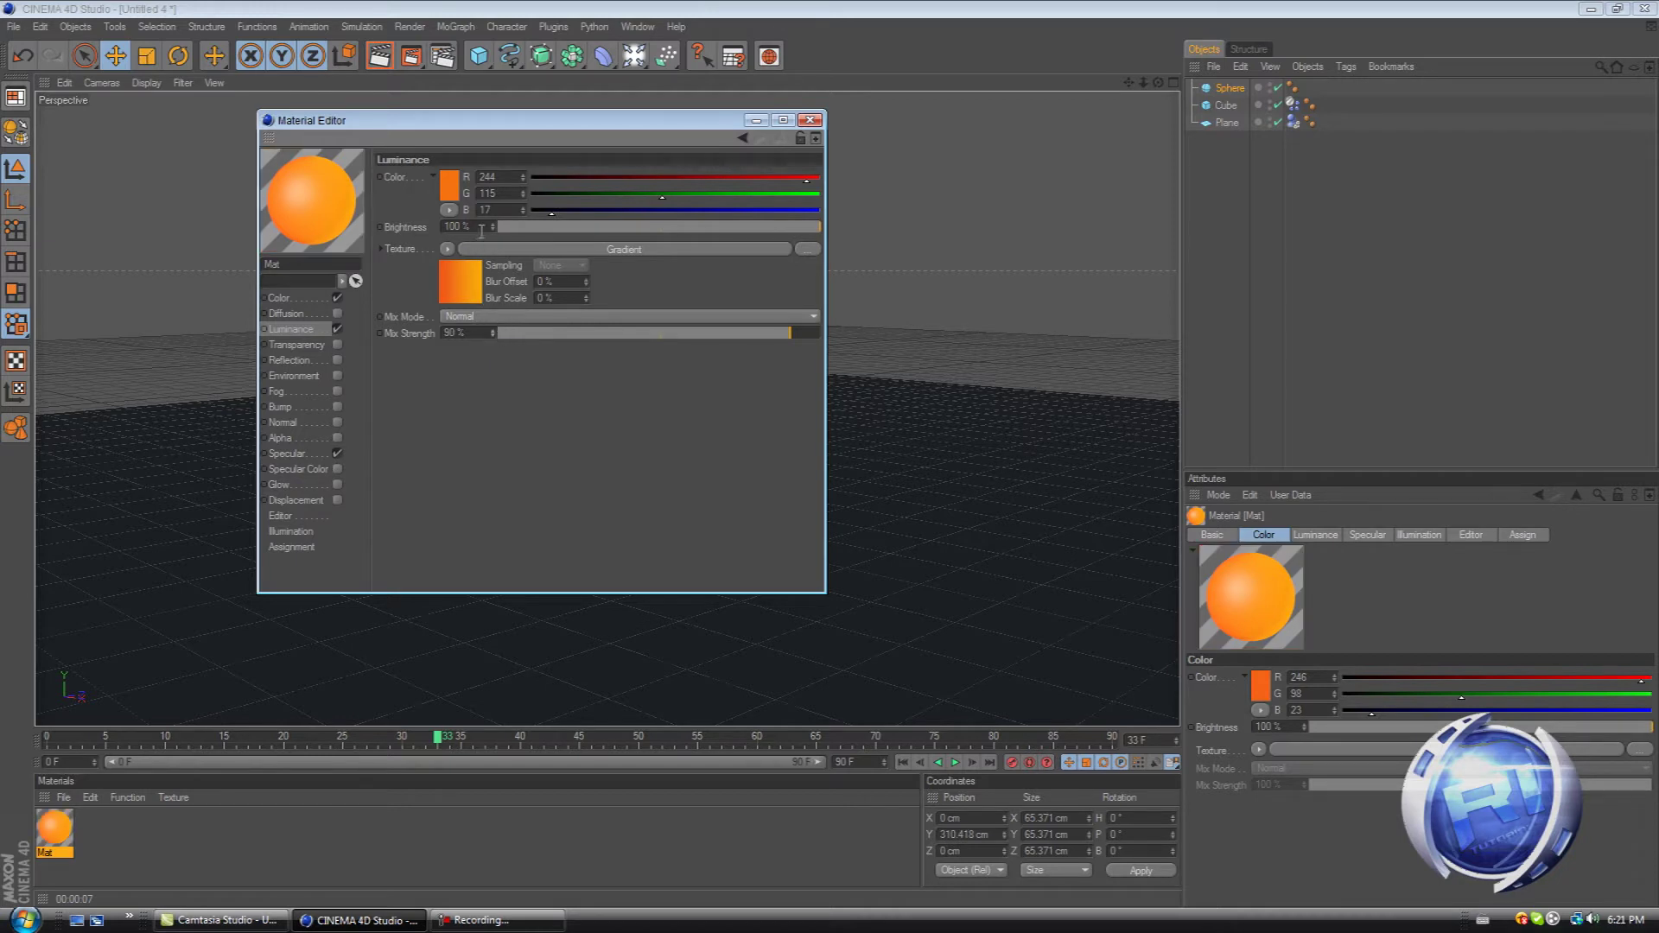
pyautogui.moveTo(497, 227); pyautogui.dragTo(497, 211)
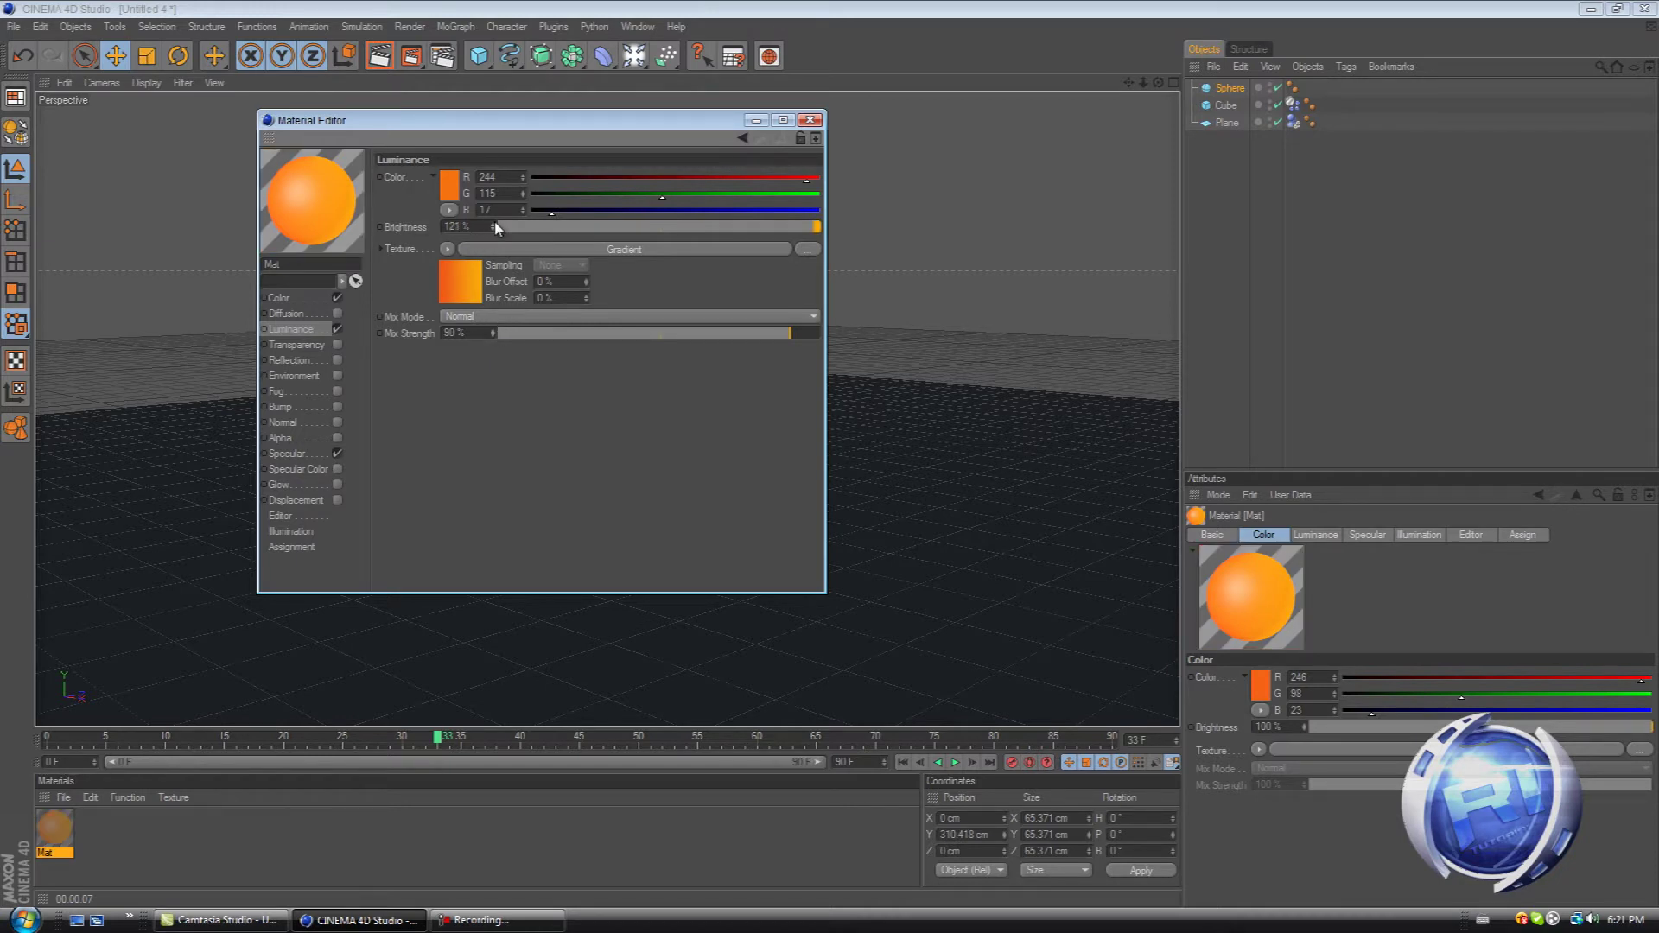
pyautogui.click(316, 299)
pyautogui.click(809, 119)
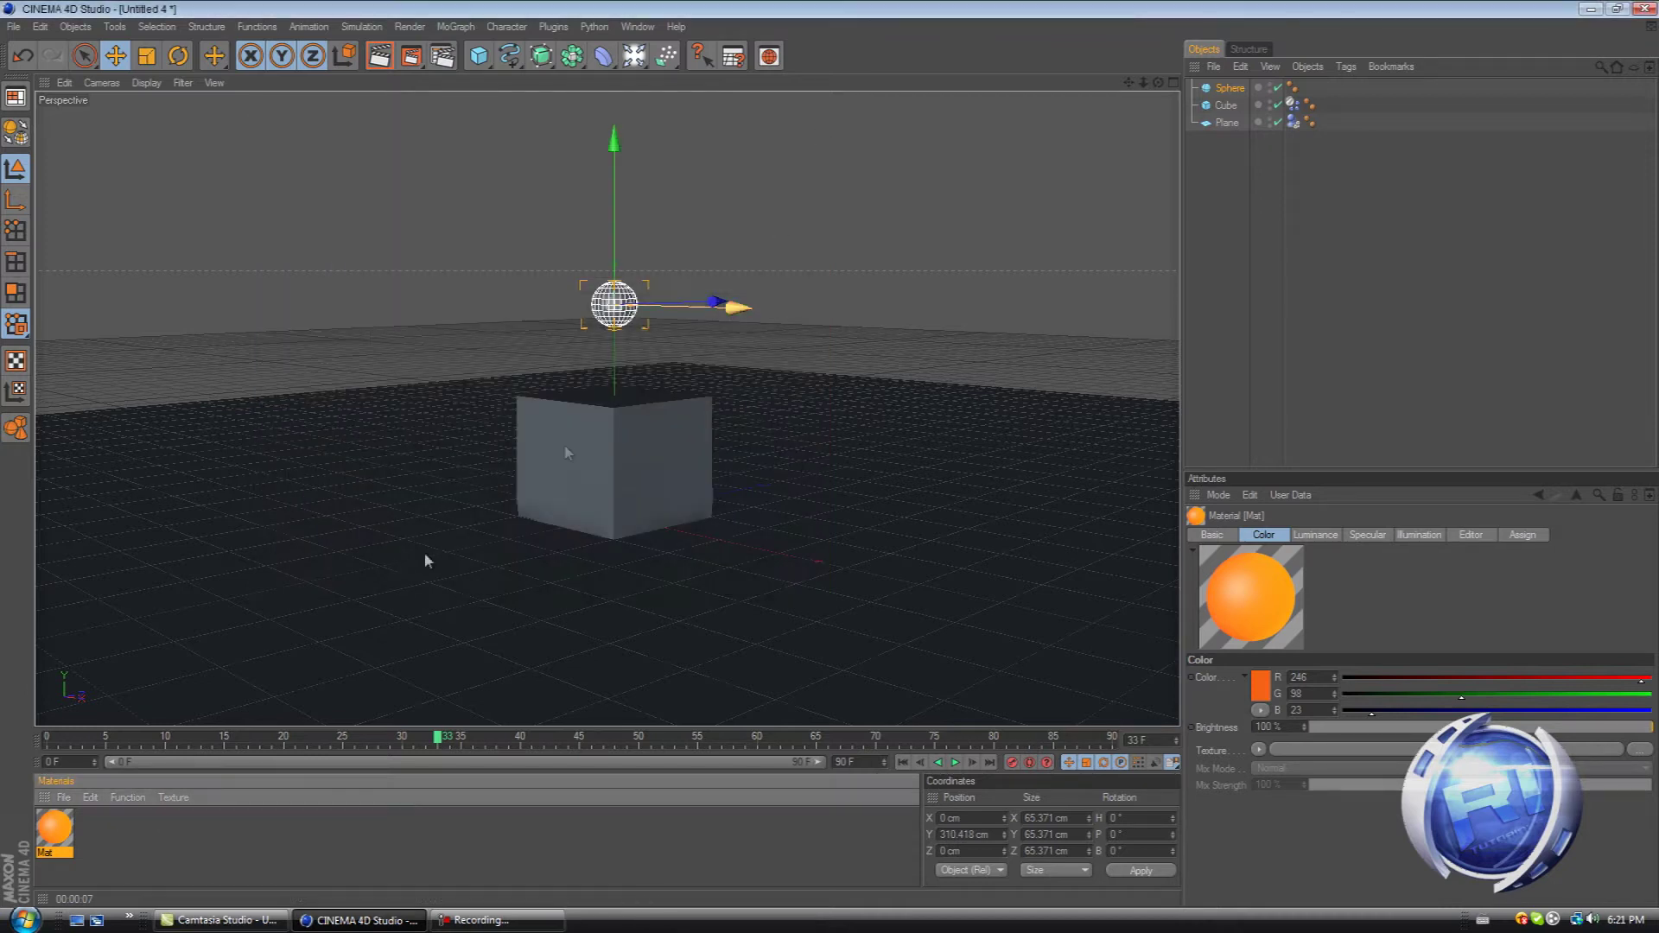
# Step: Apply the orange material to the sphere and make four copies of the sphere
pyautogui.moveTo(52, 825); pyautogui.dragTo(610, 300)
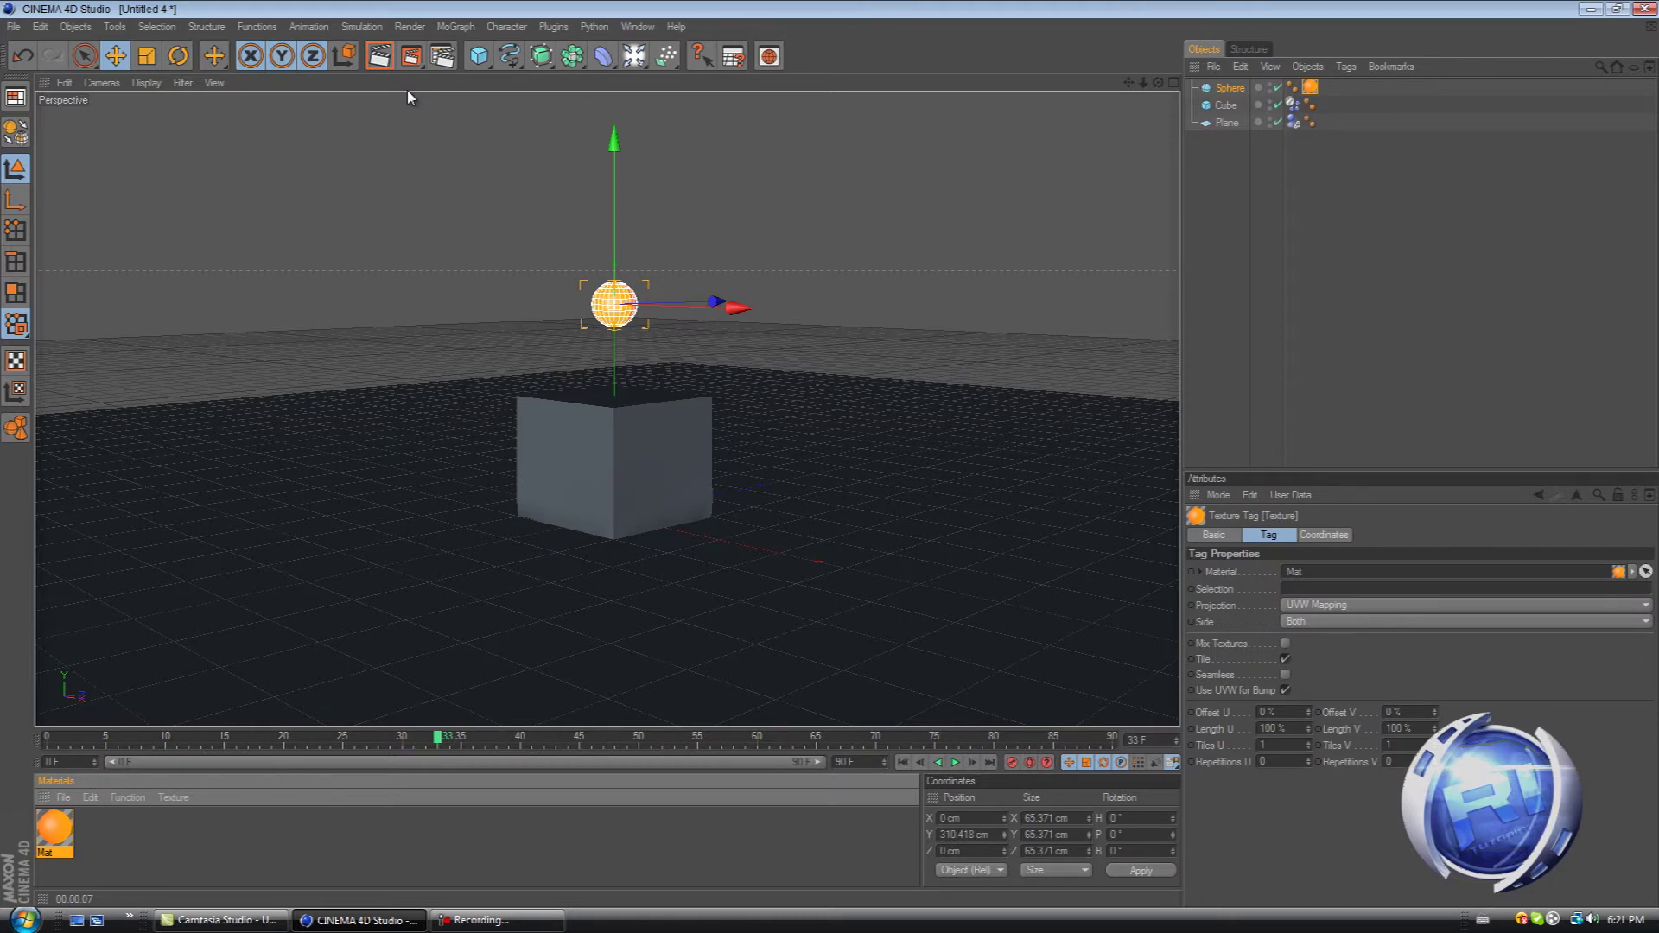
pyautogui.hotkey('ctrl', 'c')
pyautogui.hotkey('ctrl', 'v')
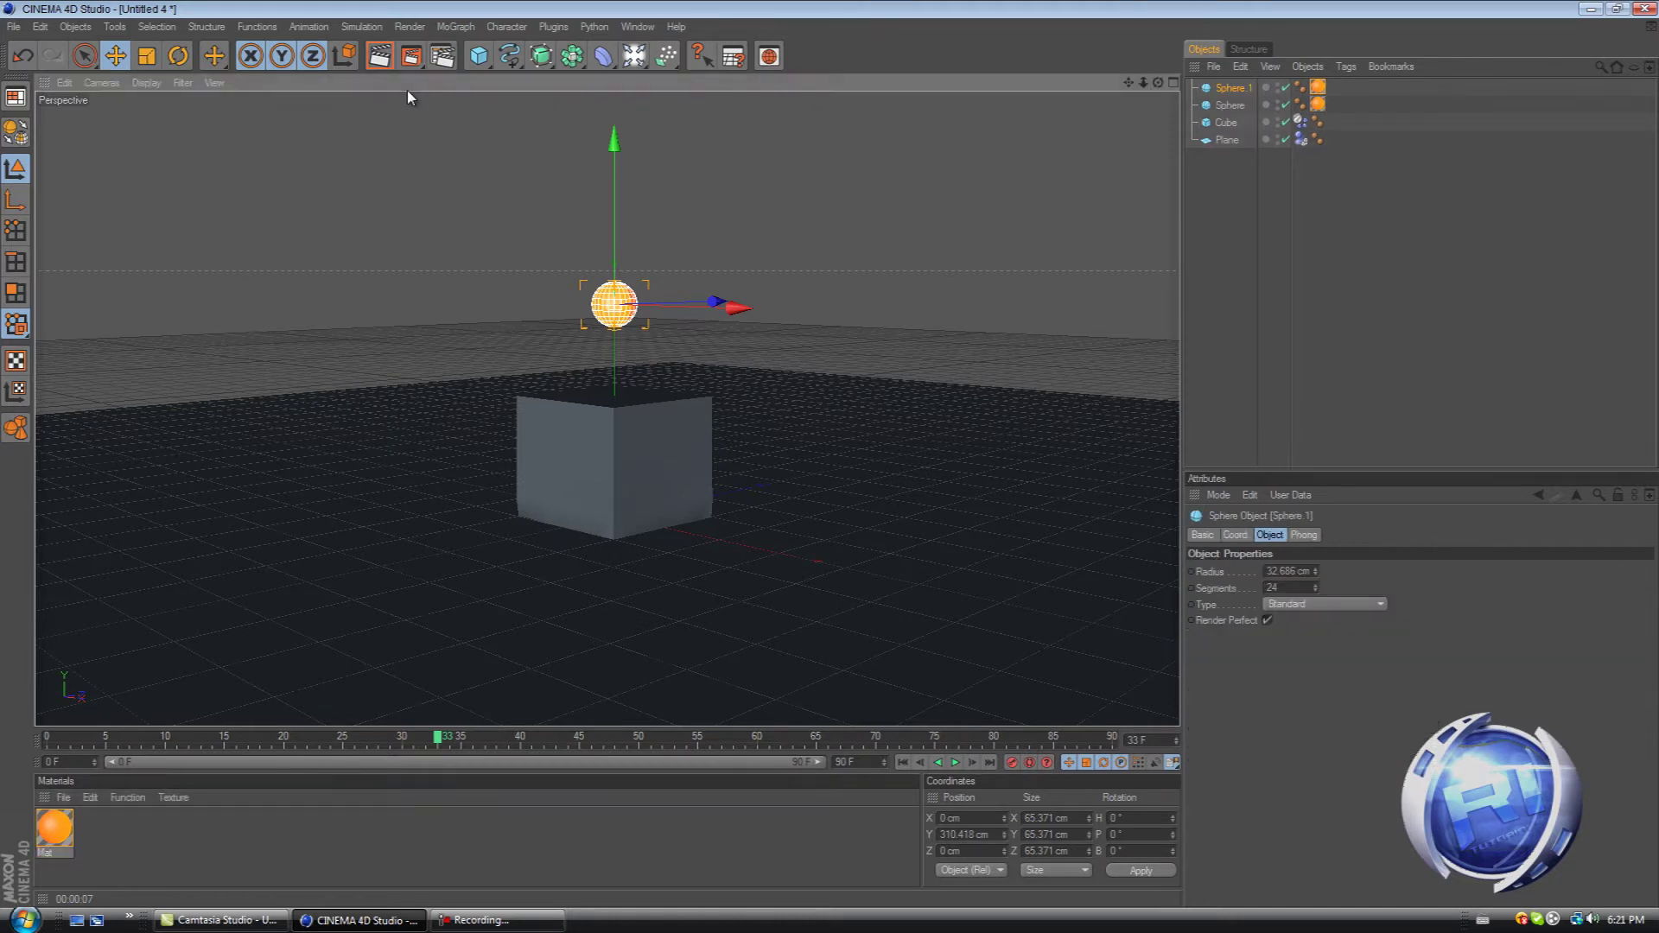
pyautogui.hotkey('ctrl', 'v')
pyautogui.hotkey('ctrl', 'v')
pyautogui.hotkey('ctrl', 'v')
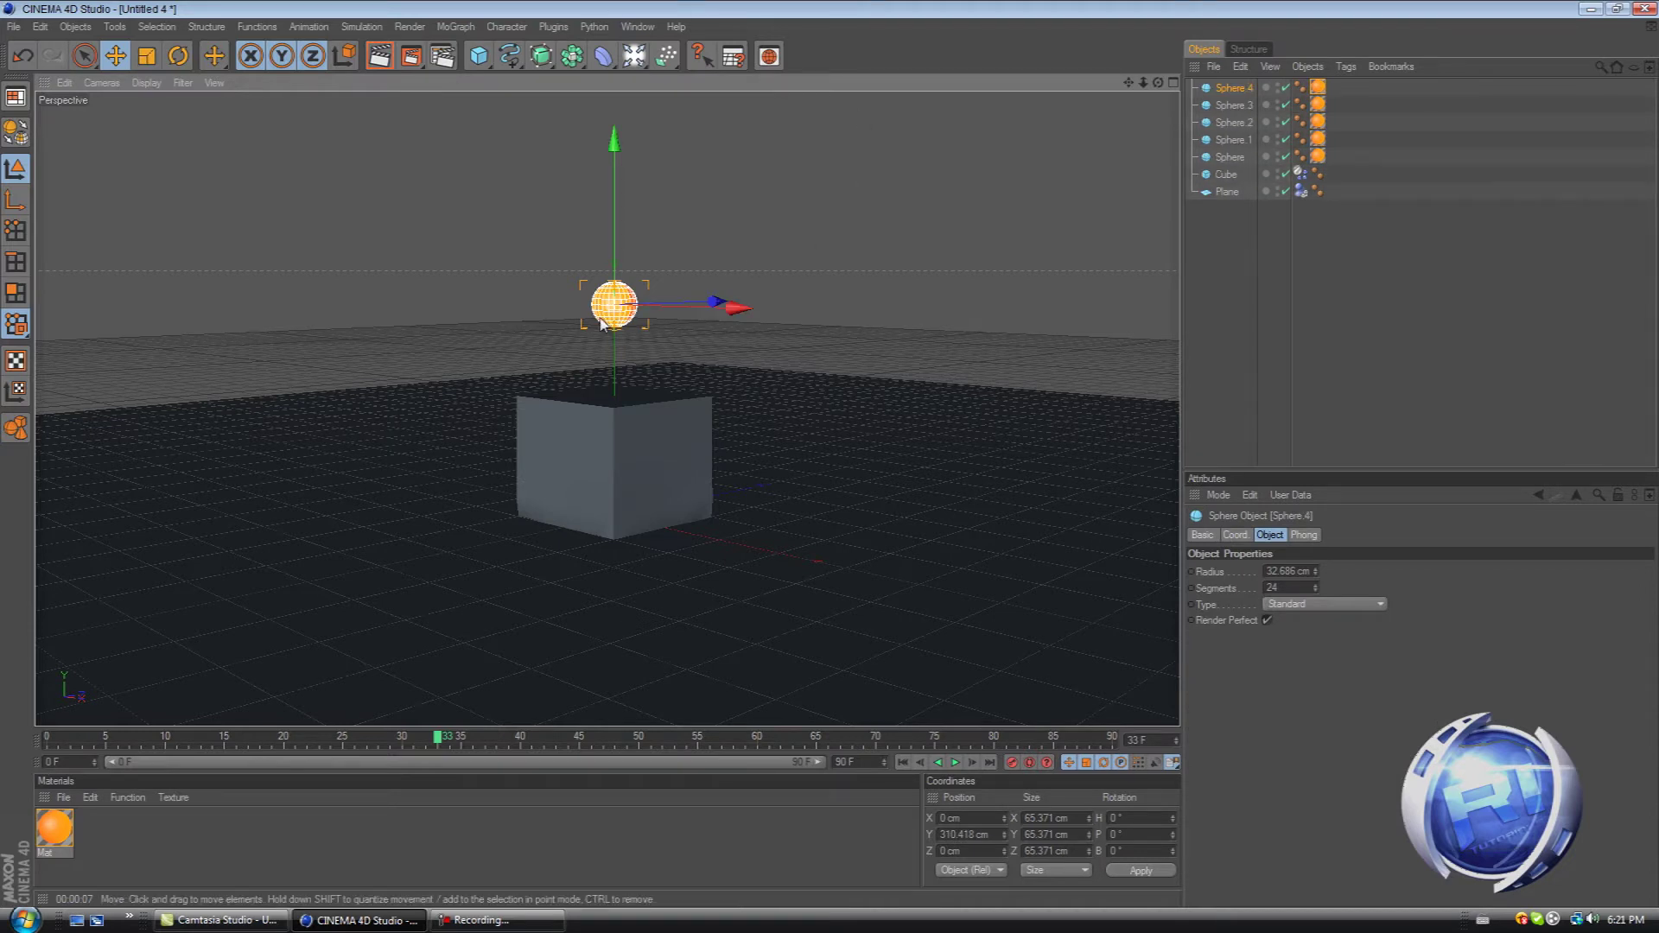
# Step: Move Sphere.4 to about X 17 cm, Y 423 cm and raise Sphere.3 above it to about Y 527 cm
pyautogui.moveTo(735, 308)
pyautogui.mouseDown()
pyautogui.moveTo(836, 454)
pyautogui.moveTo(838, 310)
pyautogui.moveTo(745, 308)
pyautogui.mouseUp()
pyautogui.moveTo(624, 177); pyautogui.dragTo(623, 95)
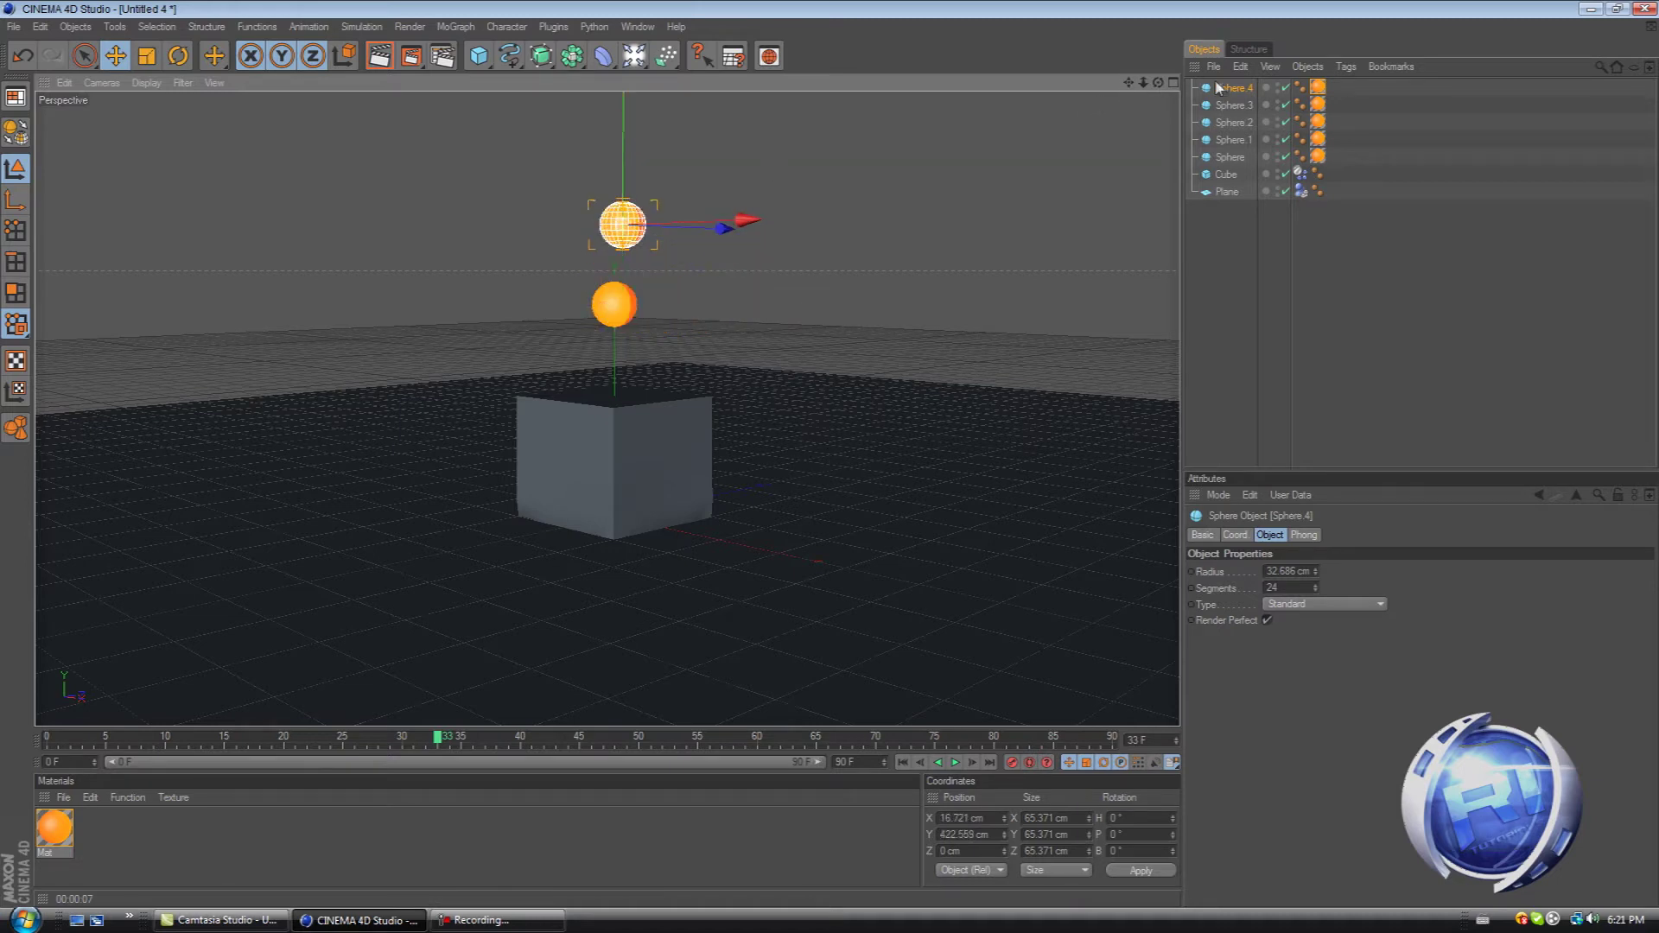
pyautogui.click(1230, 104)
pyautogui.moveTo(614, 175); pyautogui.dragTo(614, 24)
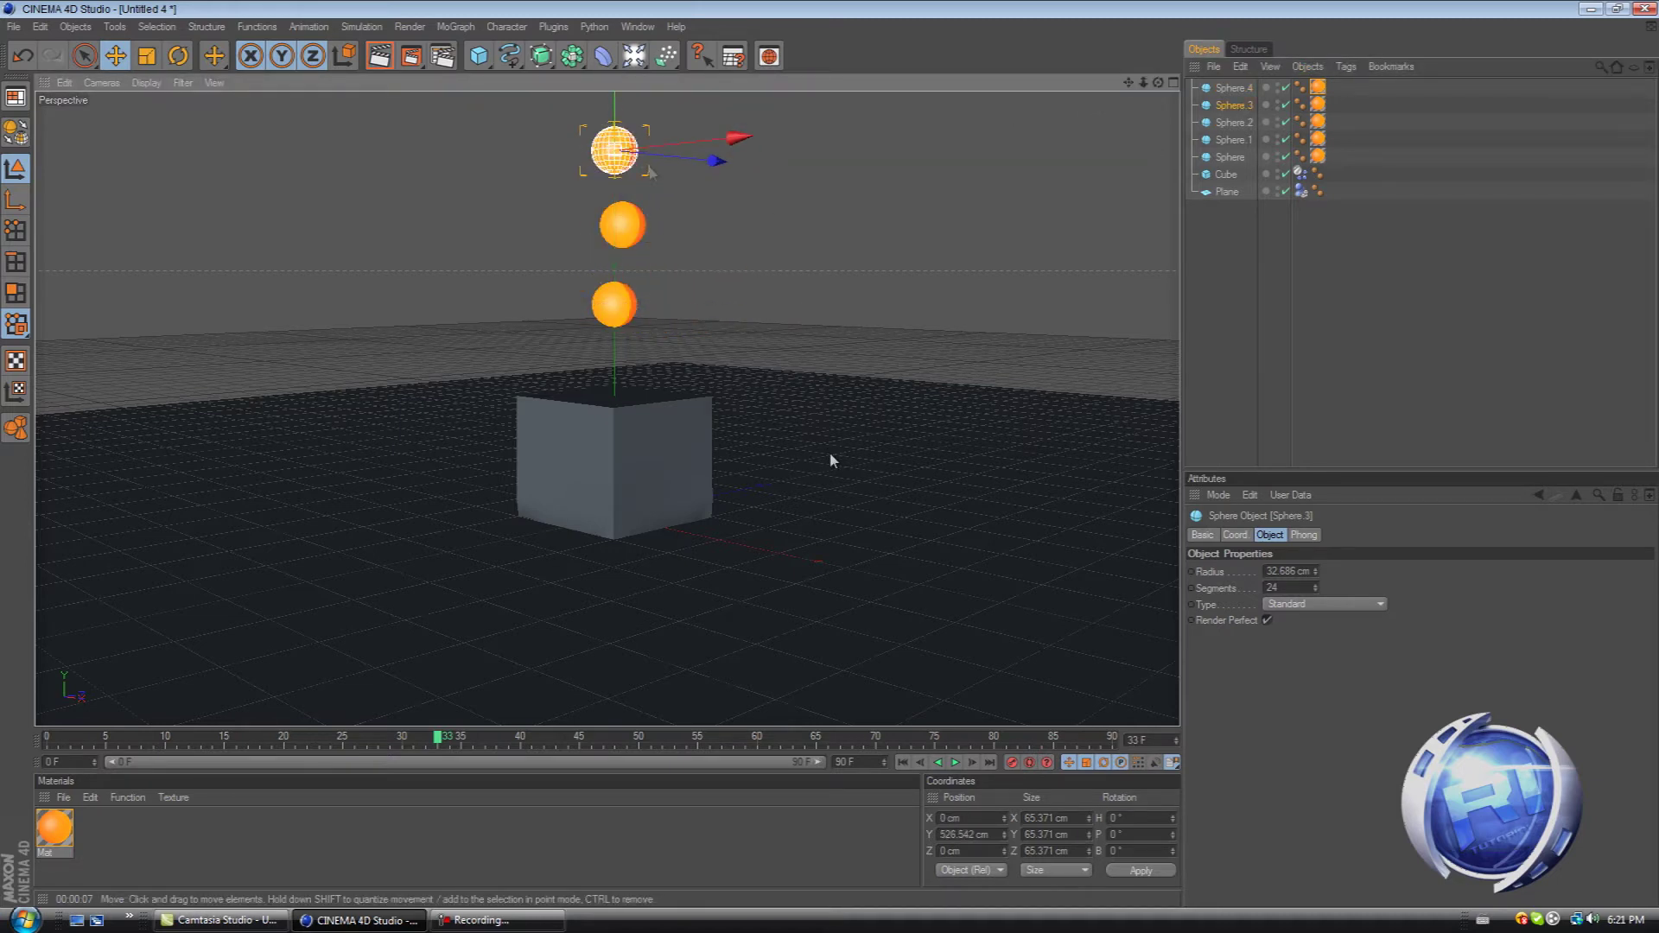
# Step: Raise Sphere to about Y 638 cm and Sphere.2 above it to about Y 745 cm
pyautogui.scroll(-3, 1157, 161)
pyautogui.click(1230, 156)
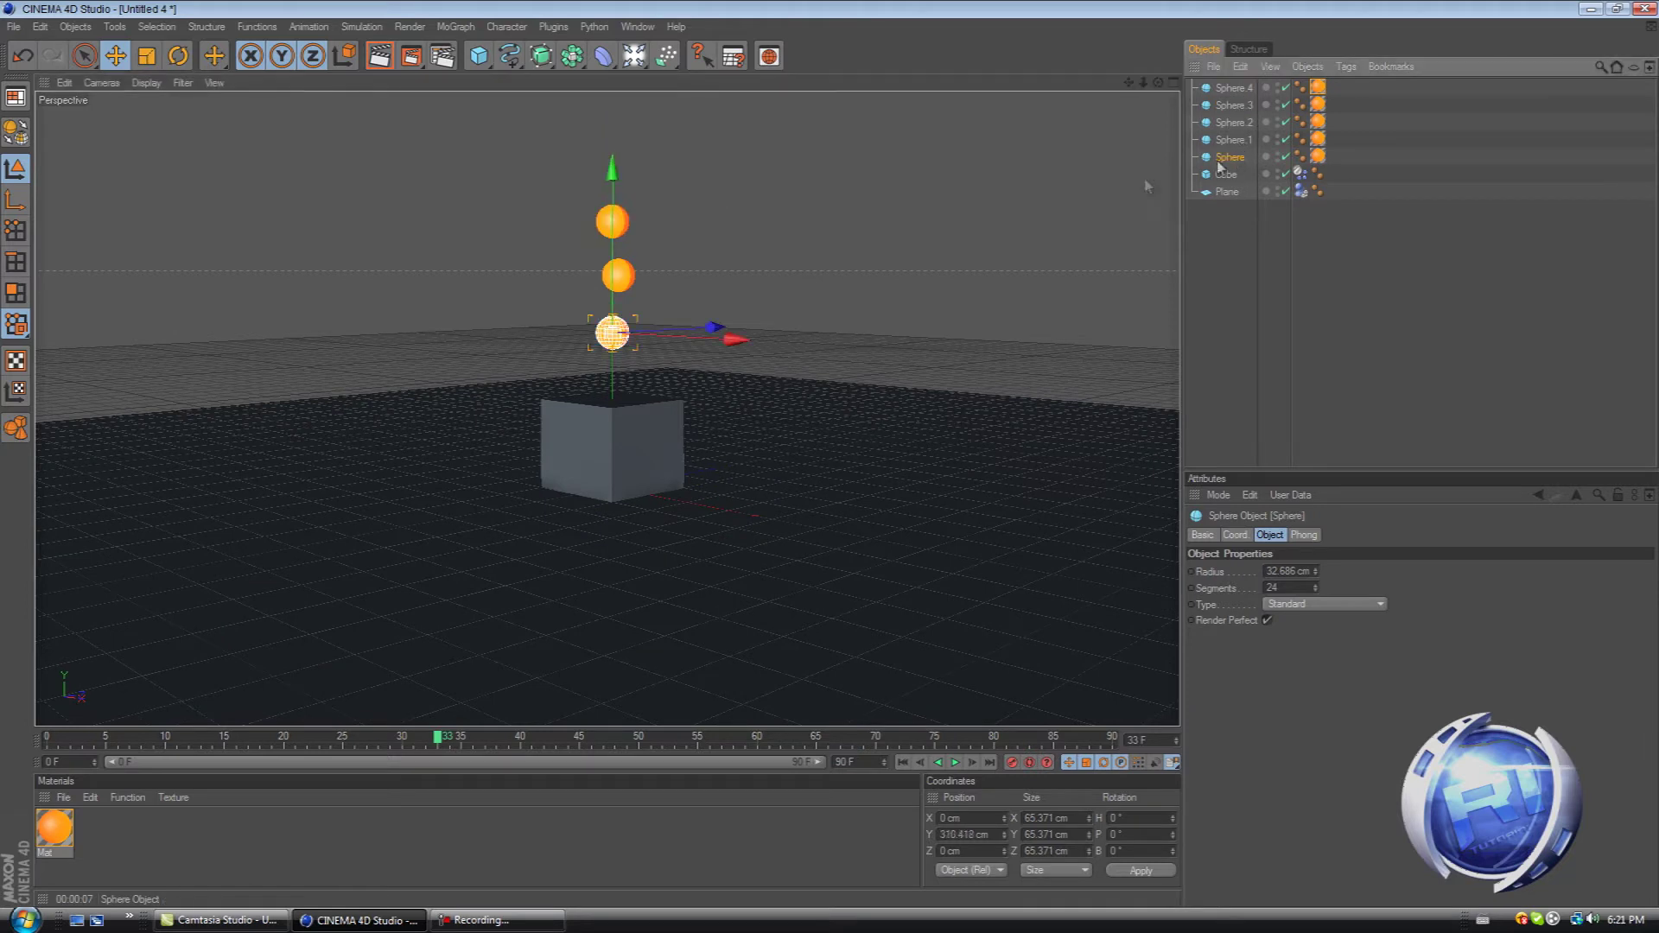
pyautogui.moveTo(614, 173); pyautogui.dragTo(614, 2)
pyautogui.hotkey('ctrl', 'z')
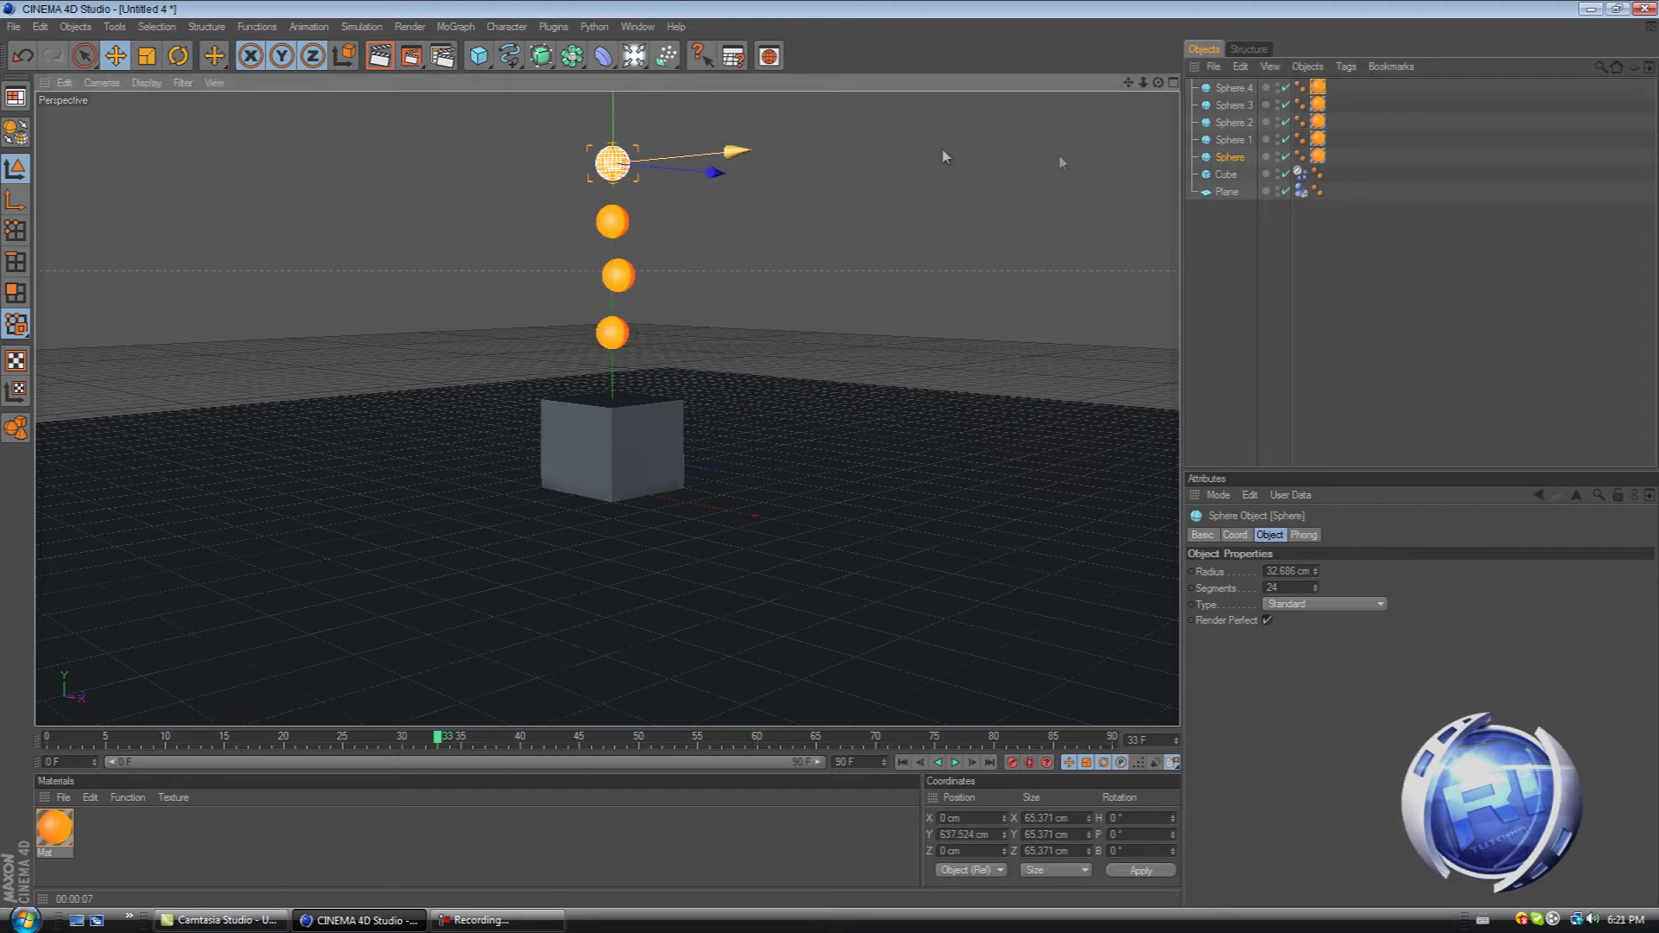
pyautogui.hotkey('ctrl', 'z')
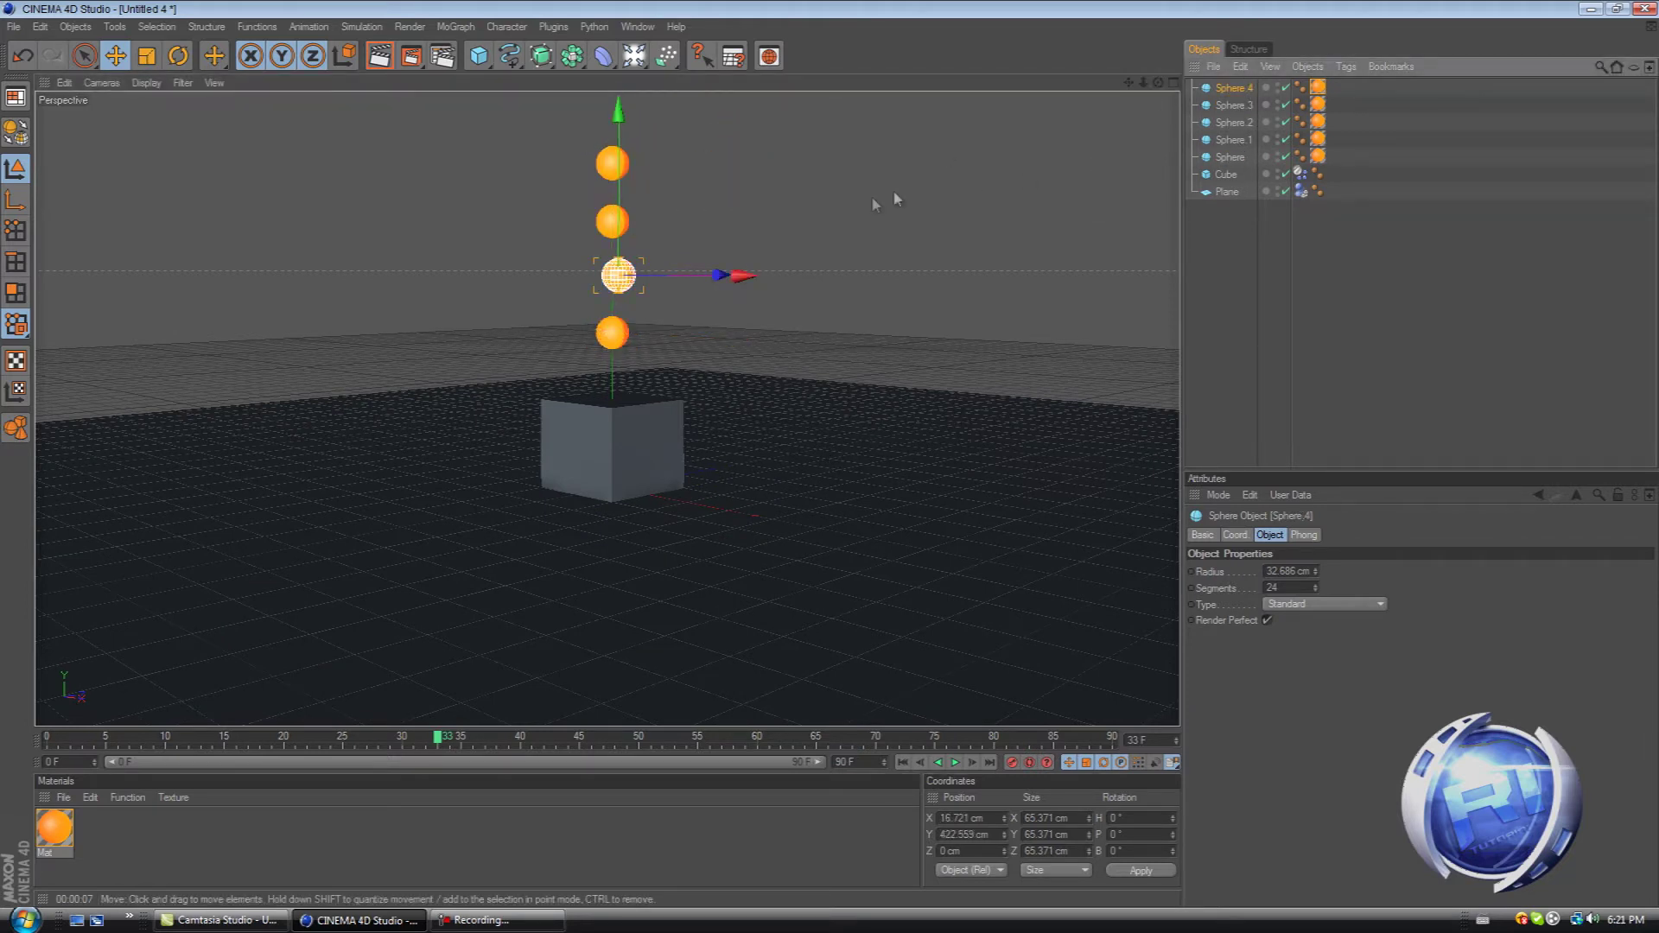
pyautogui.click(1245, 126)
pyautogui.moveTo(831, 544); pyautogui.dragTo(832, 460)
pyautogui.scroll(-3, 621, 271)
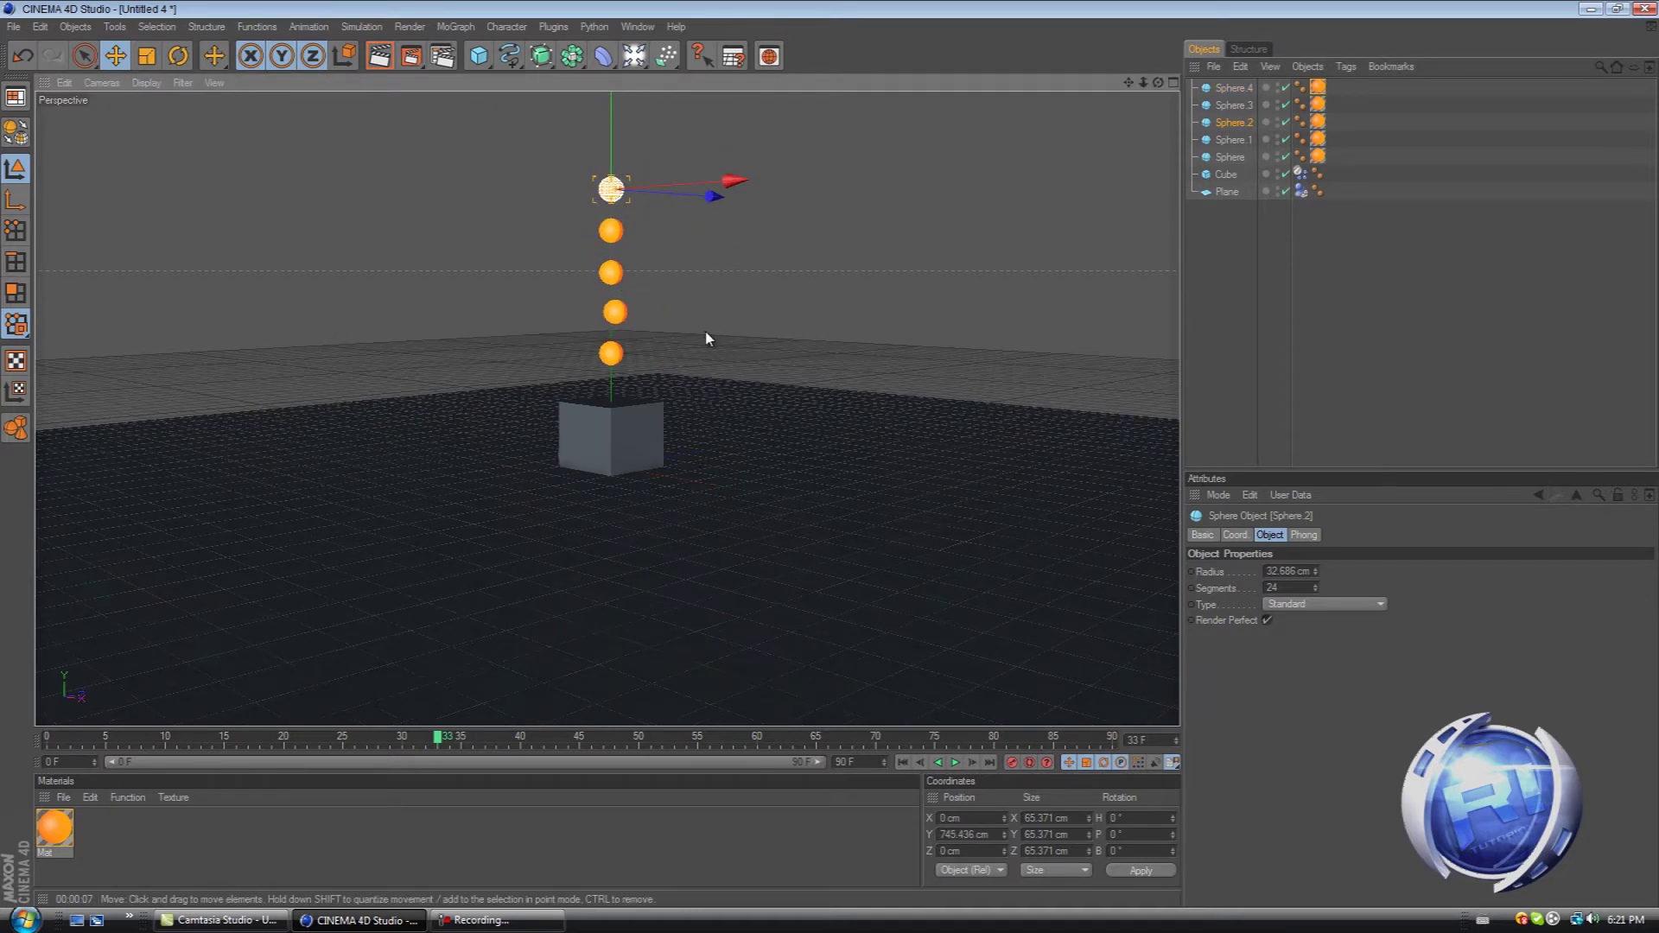
# Step: Select all five spheres and raise them together to about Y 1660 cm, high above the cube
pyautogui.scroll(3, 710, 335)
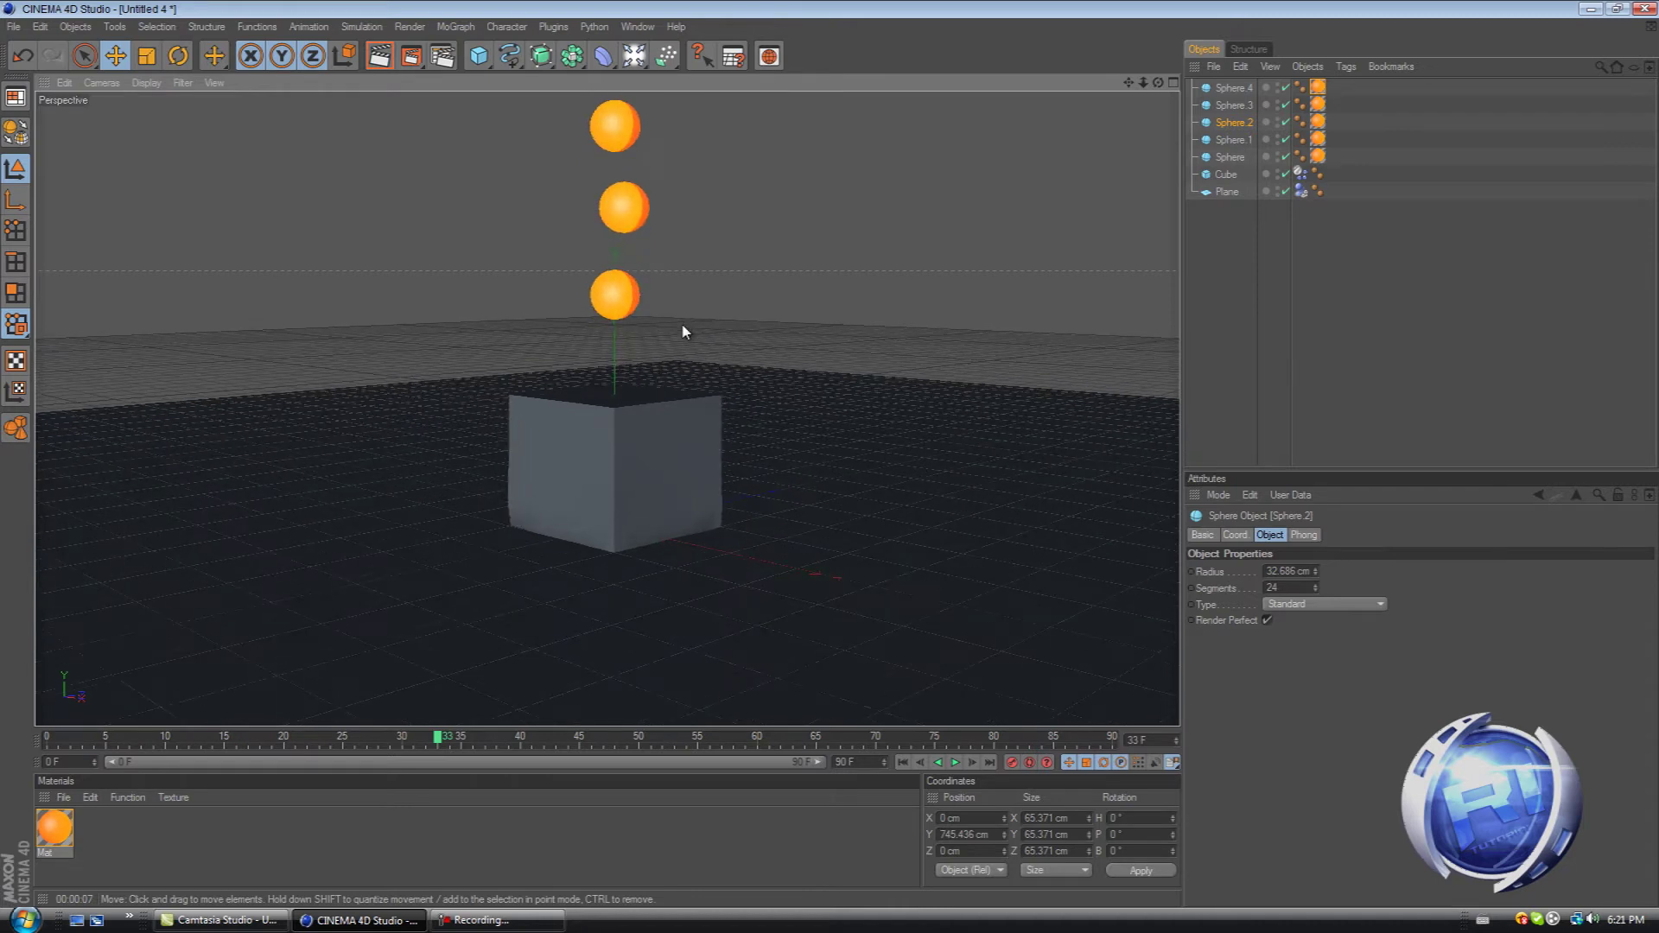
pyautogui.moveTo(1129, 83); pyautogui.dragTo(831, 464)
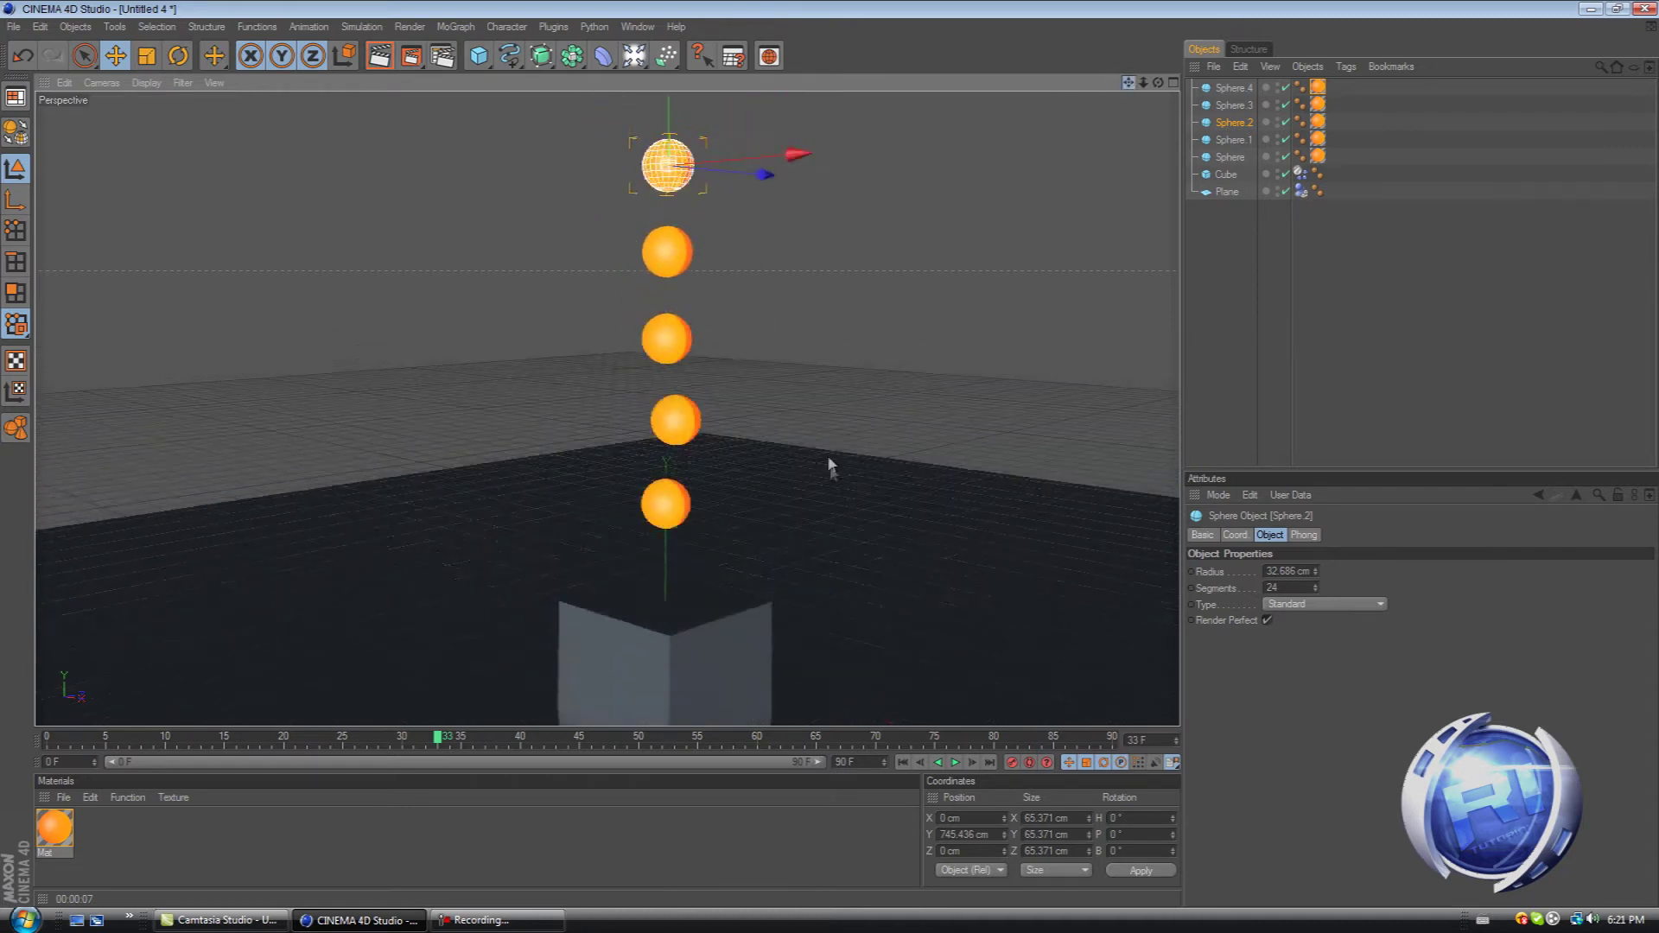
pyautogui.click(1230, 157)
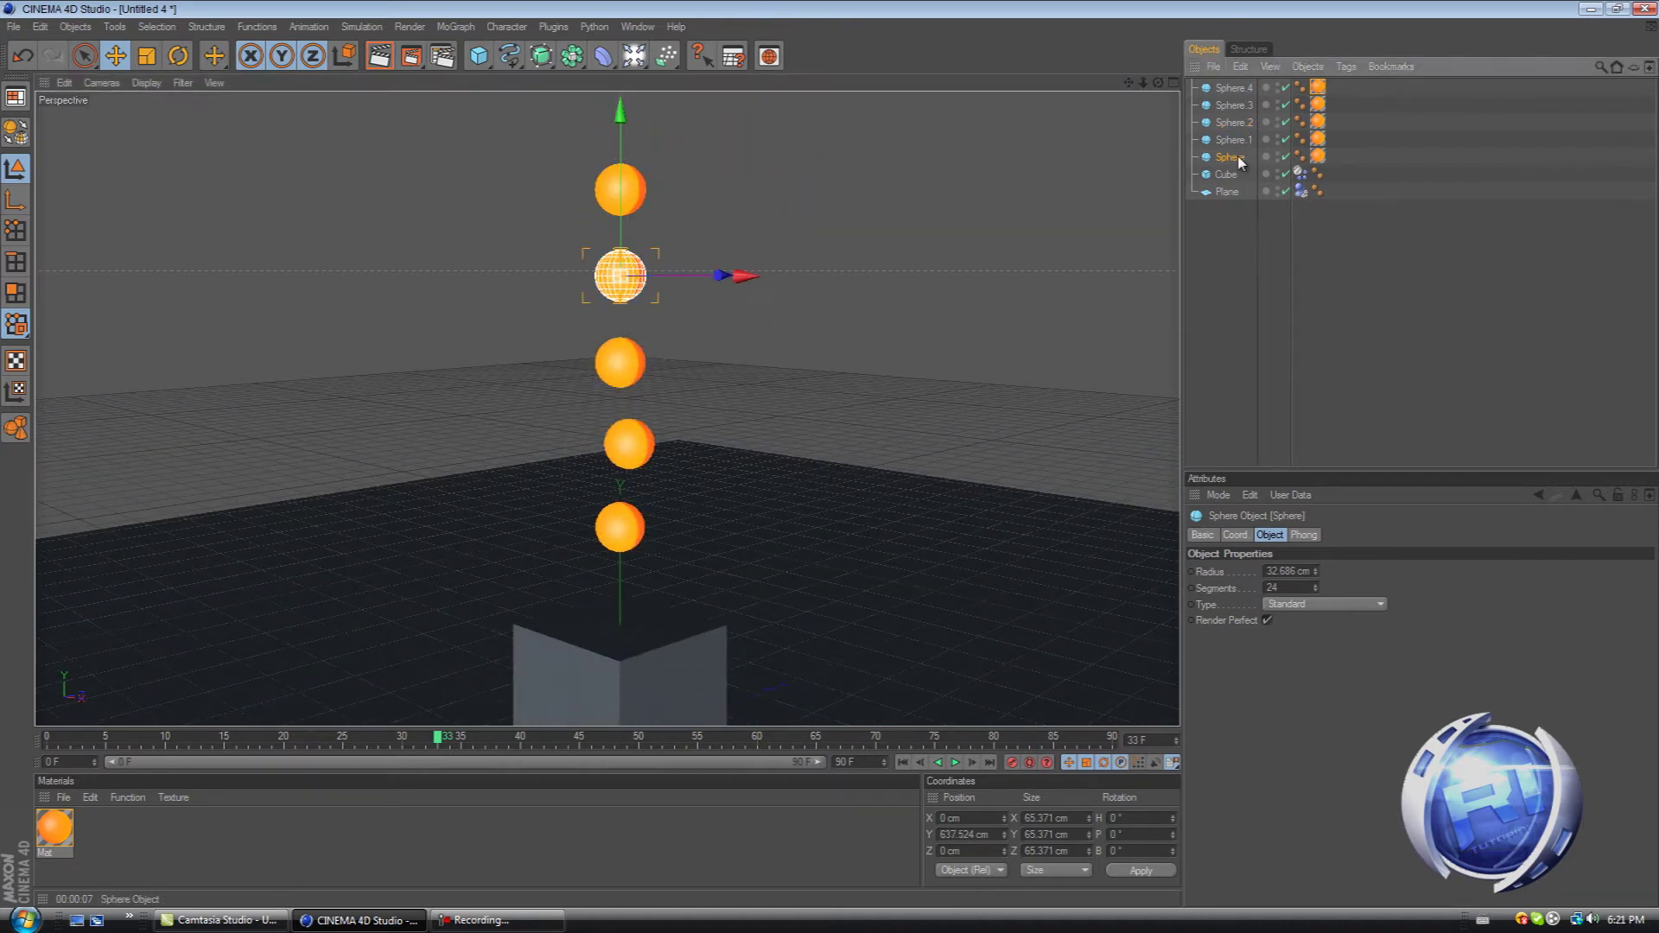
pyautogui.keyDown('shift'); pyautogui.click(1230, 88); pyautogui.keyUp('shift')
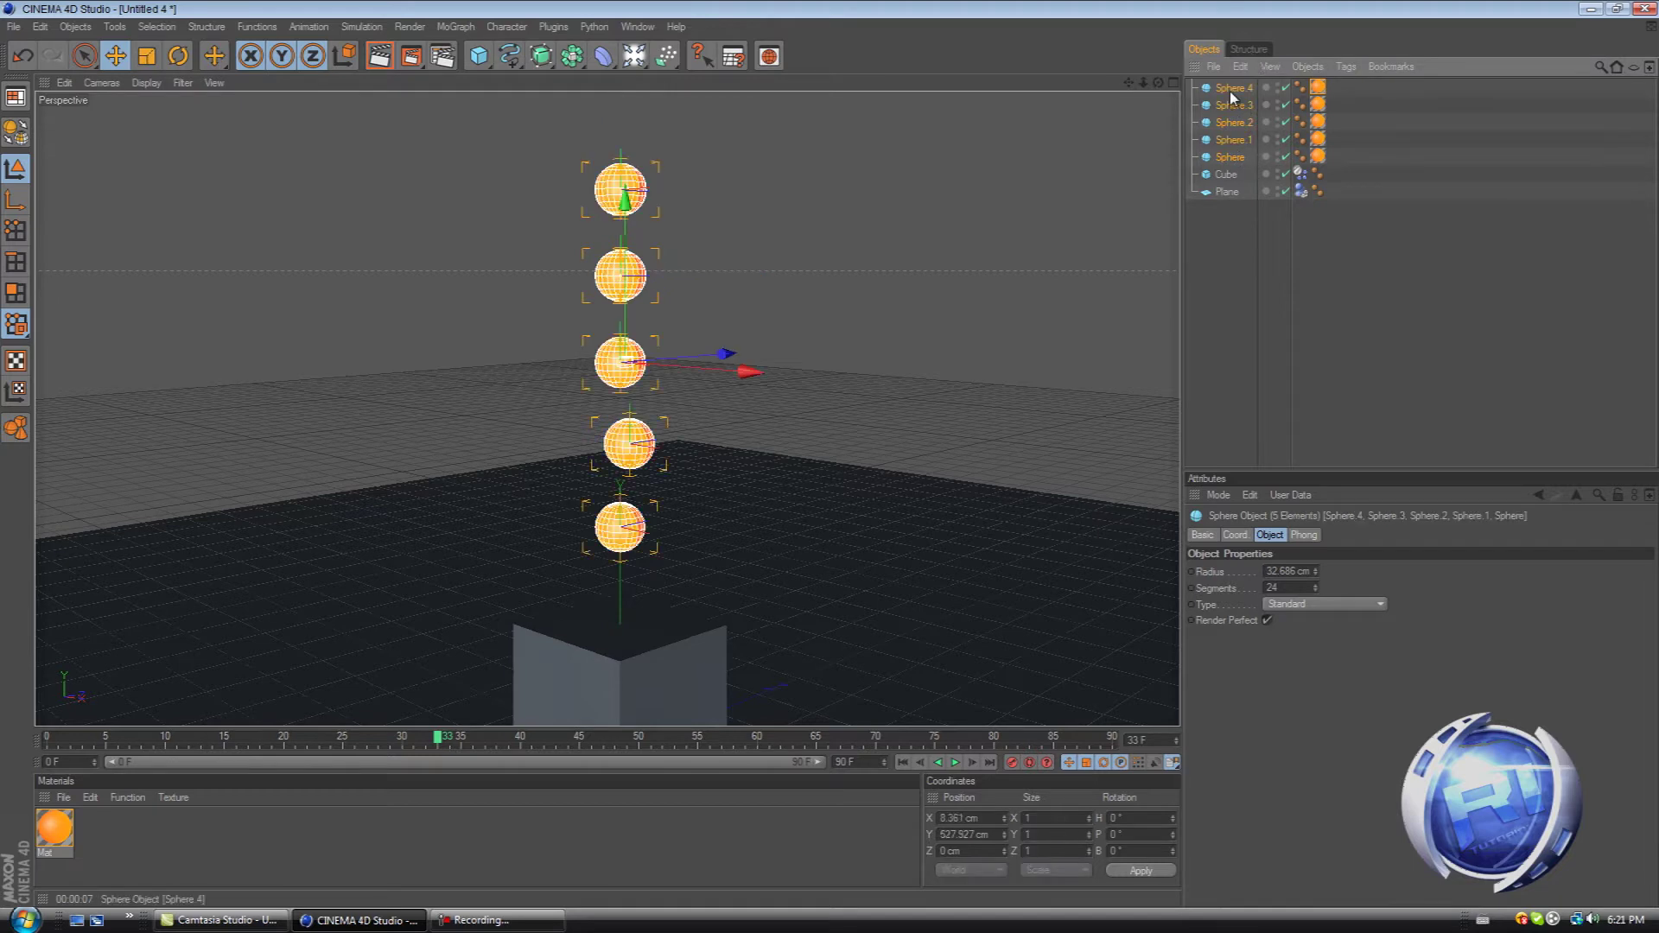
pyautogui.scroll(-3, 602, 259)
pyautogui.moveTo(614, 236); pyautogui.dragTo(834, 458)
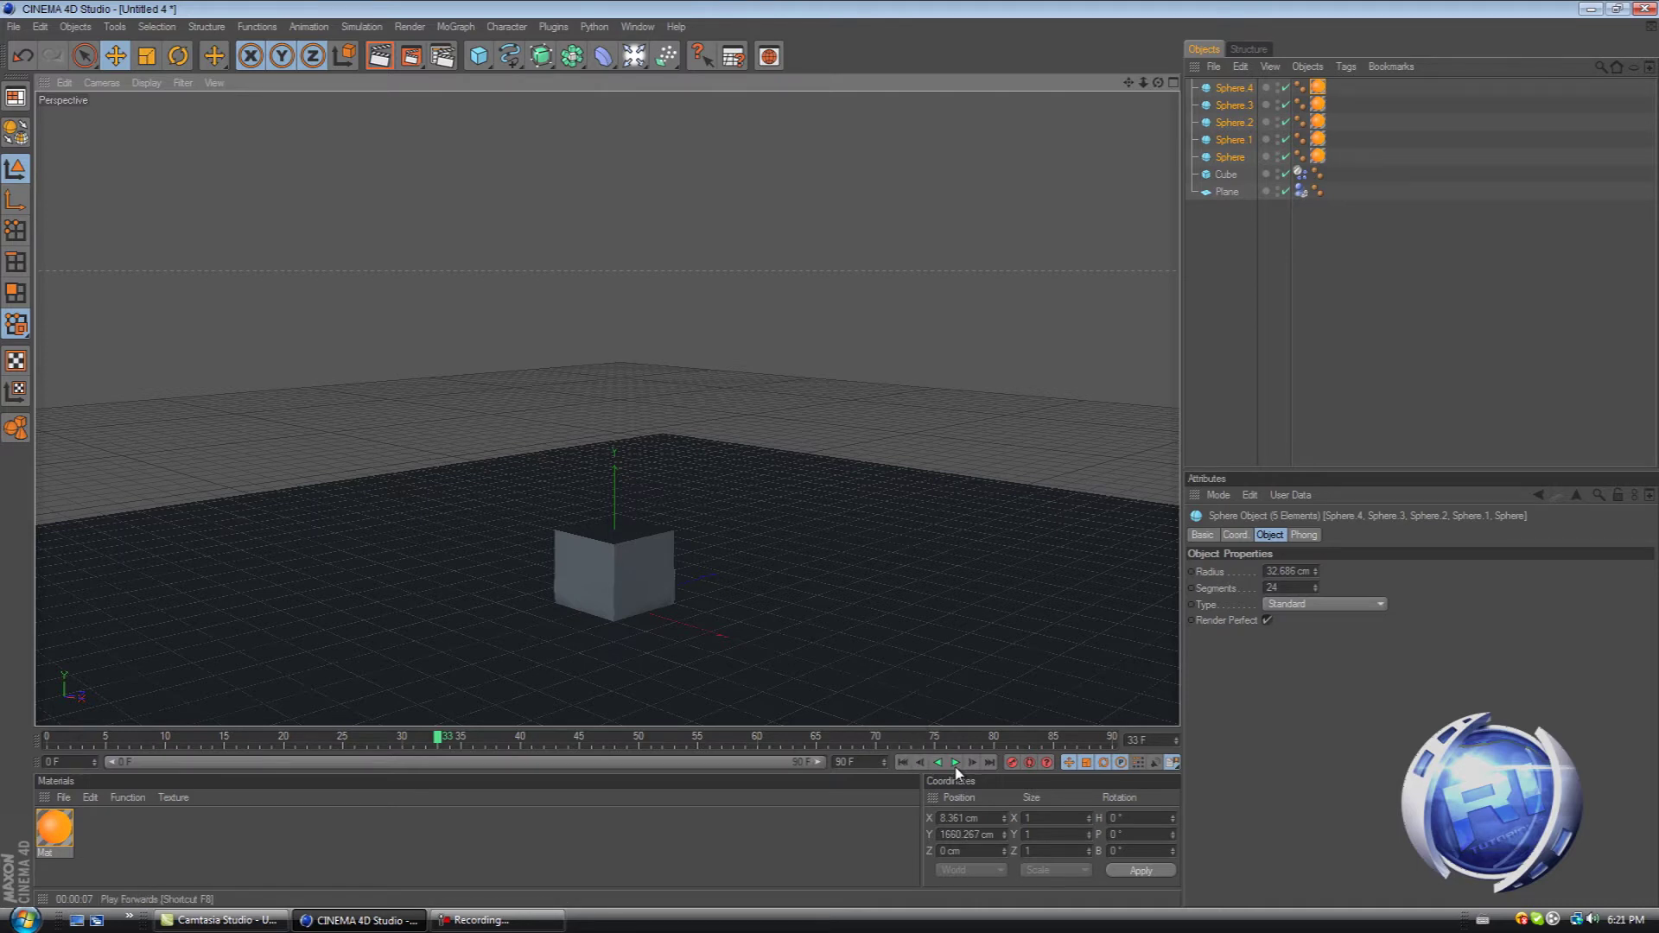
# Step: Play the animation from the first frame and stop it near frame 84
pyautogui.click(903, 762)
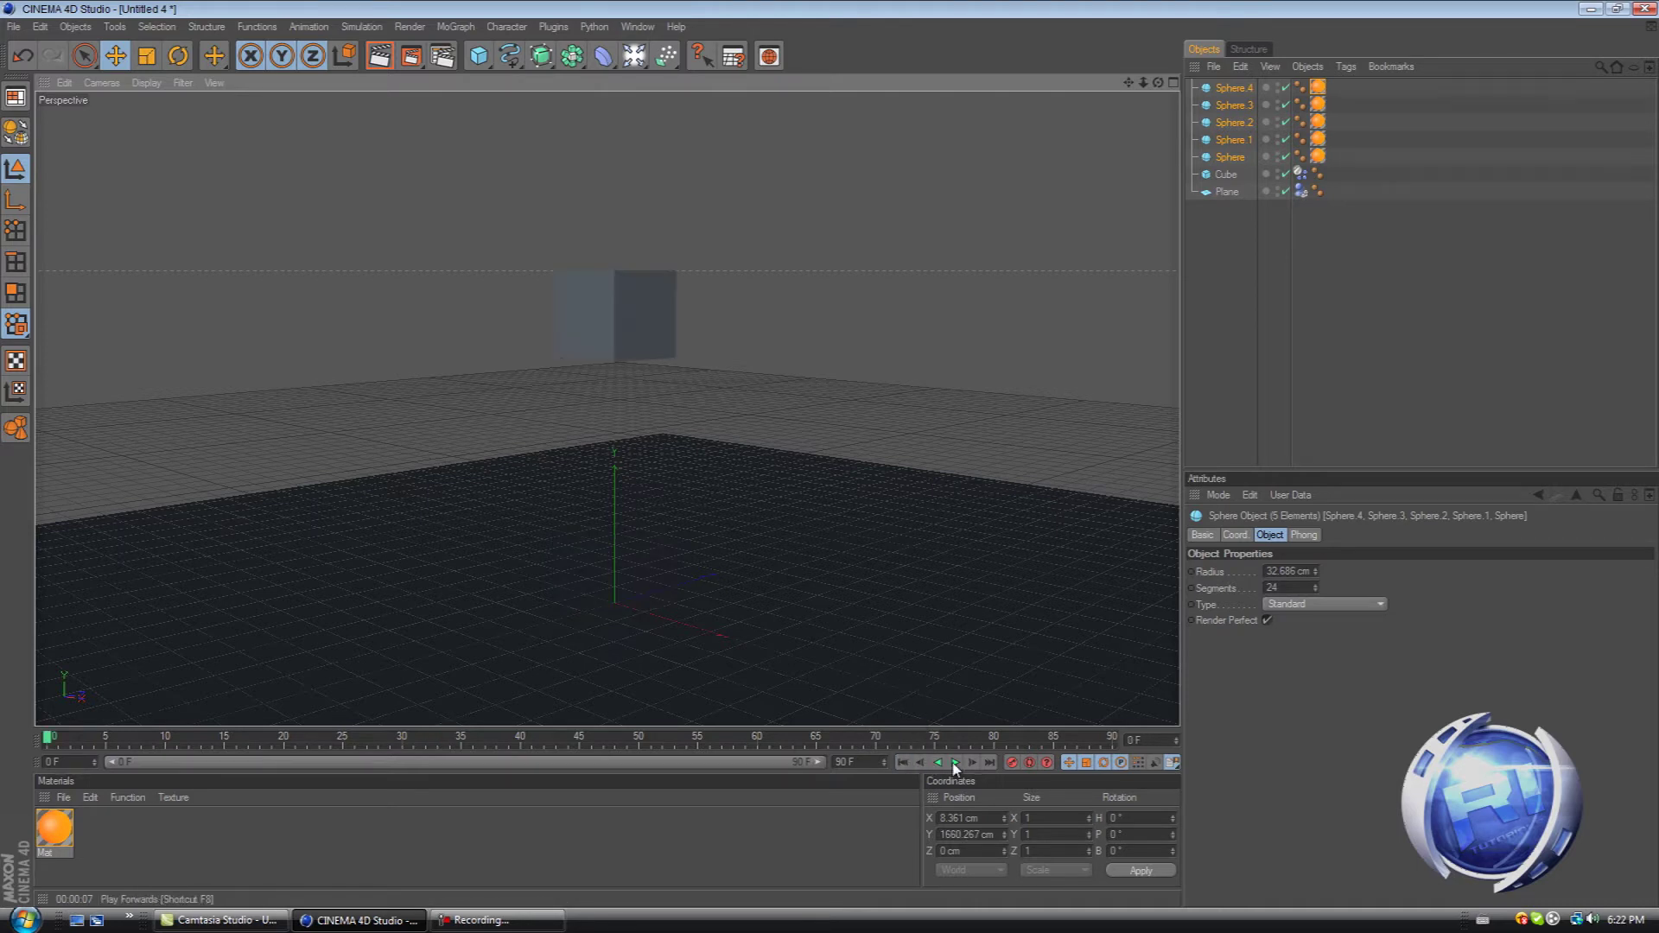
pyautogui.click(955, 762)
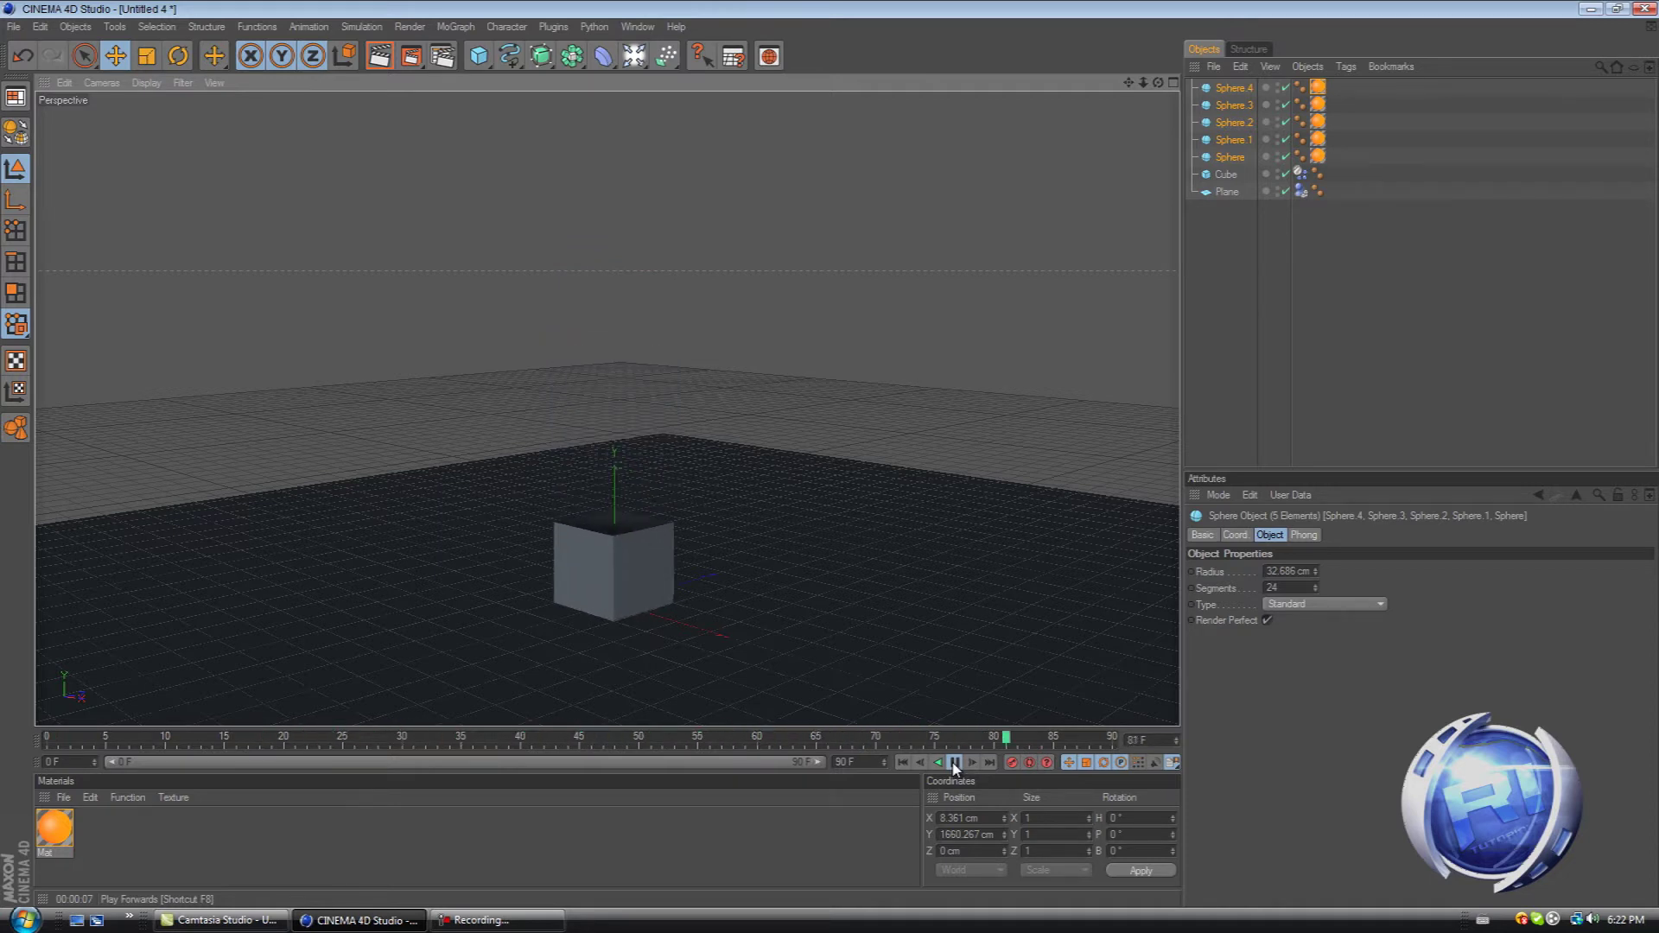
pyautogui.click(955, 762)
# Step: Extend the animation and its preview range to 143 frames and play on to about frame 136
pyautogui.moveTo(883, 760); pyautogui.dragTo(783, 760)
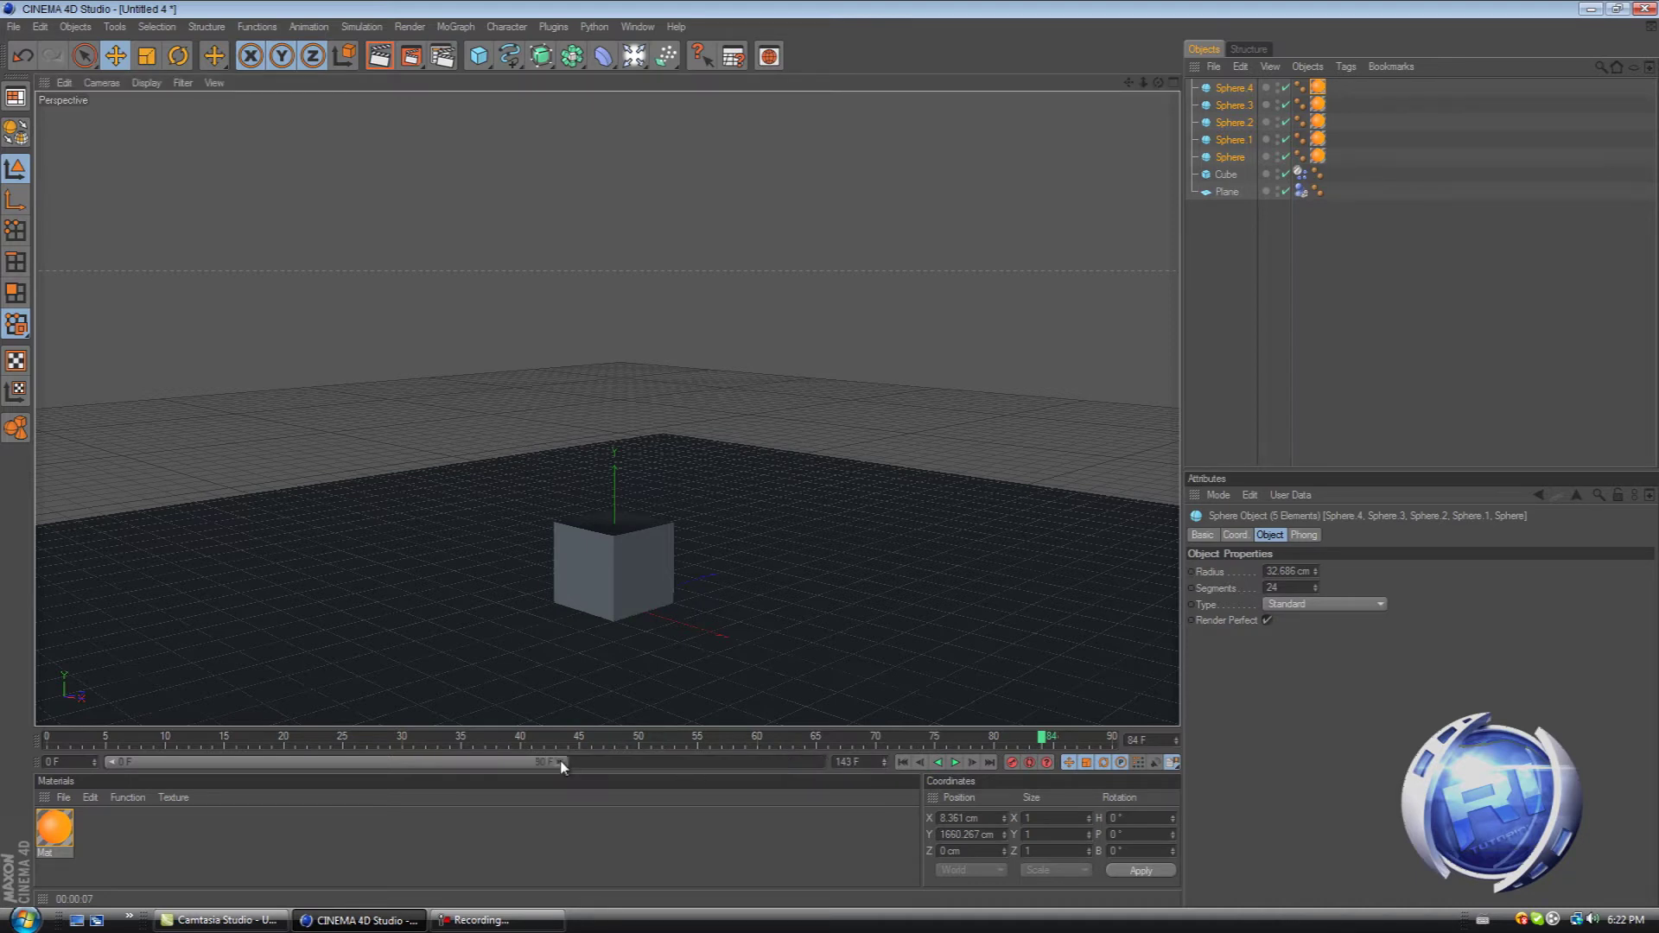
pyautogui.moveTo(562, 766); pyautogui.dragTo(819, 764)
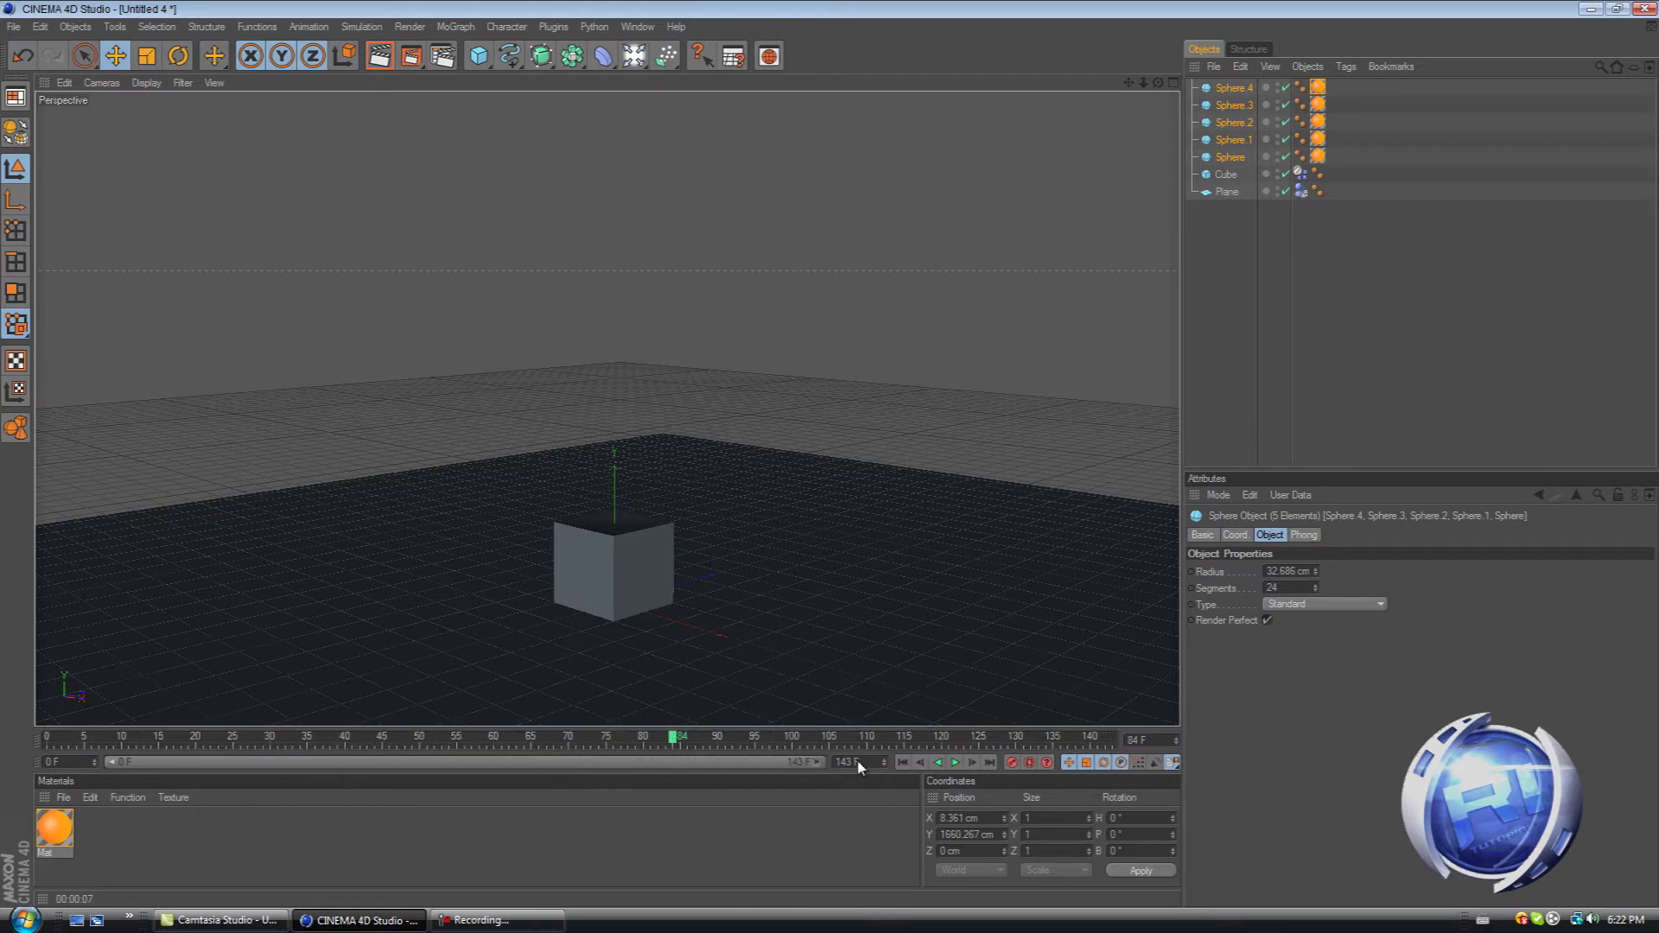
pyautogui.click(955, 762)
pyautogui.click(955, 762)
# Step: Return to the first frame and examine how the sphere stack is placed above the cube and plane
pyautogui.scroll(-5, 707, 466)
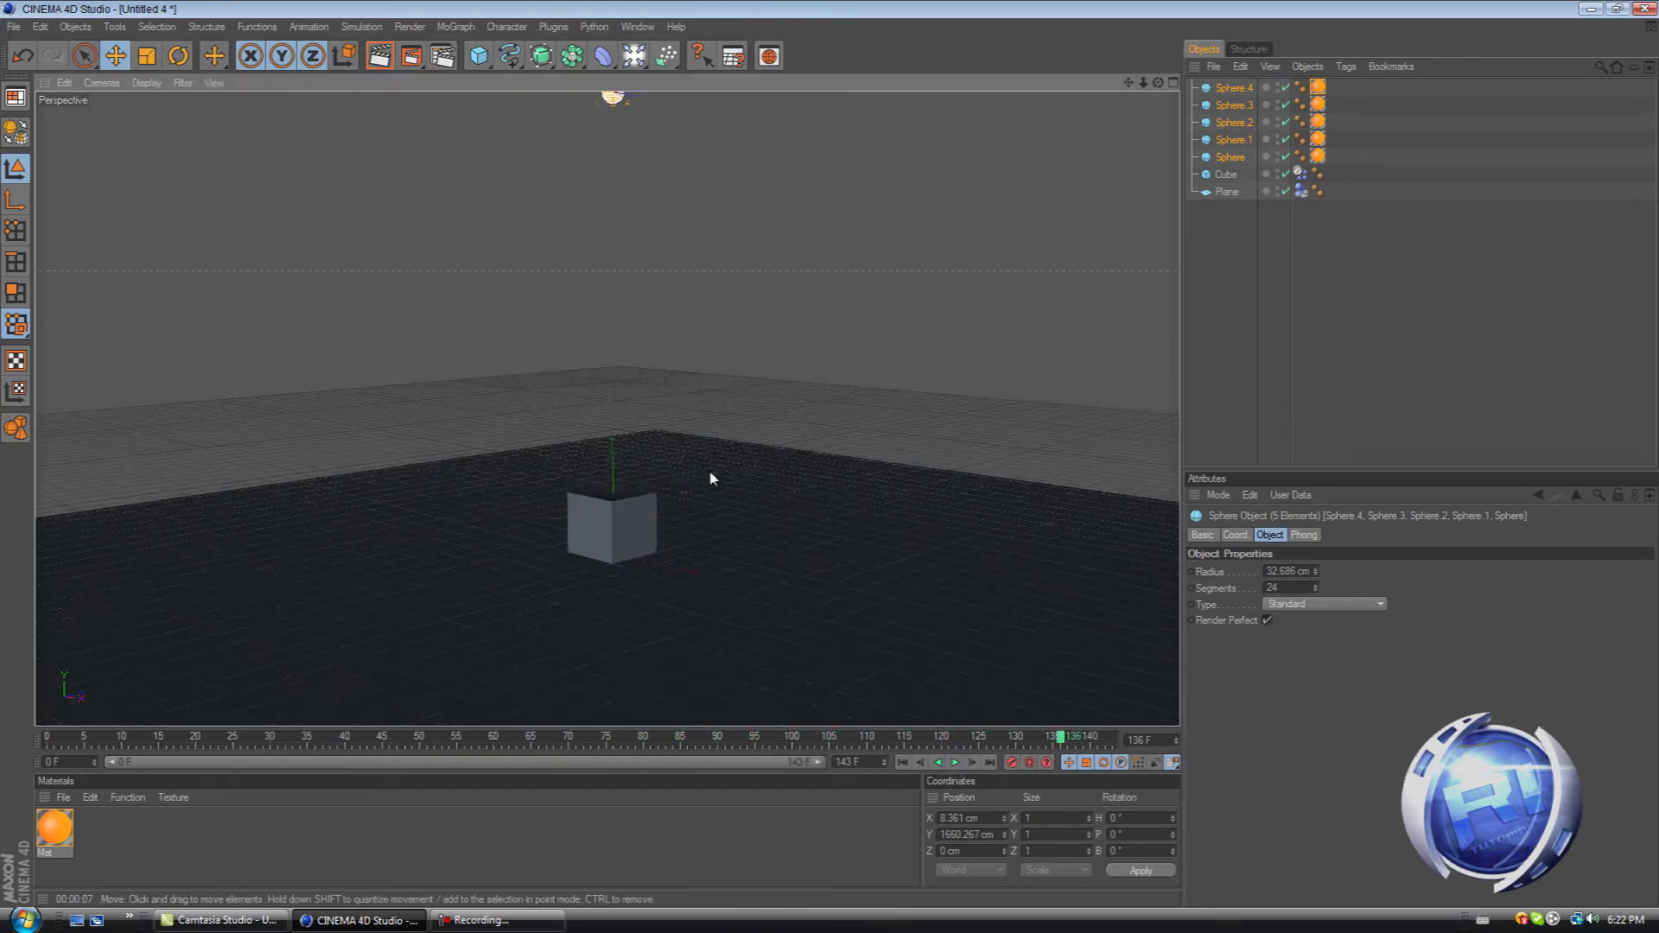
pyautogui.click(902, 762)
pyautogui.scroll(-4, 882, 648)
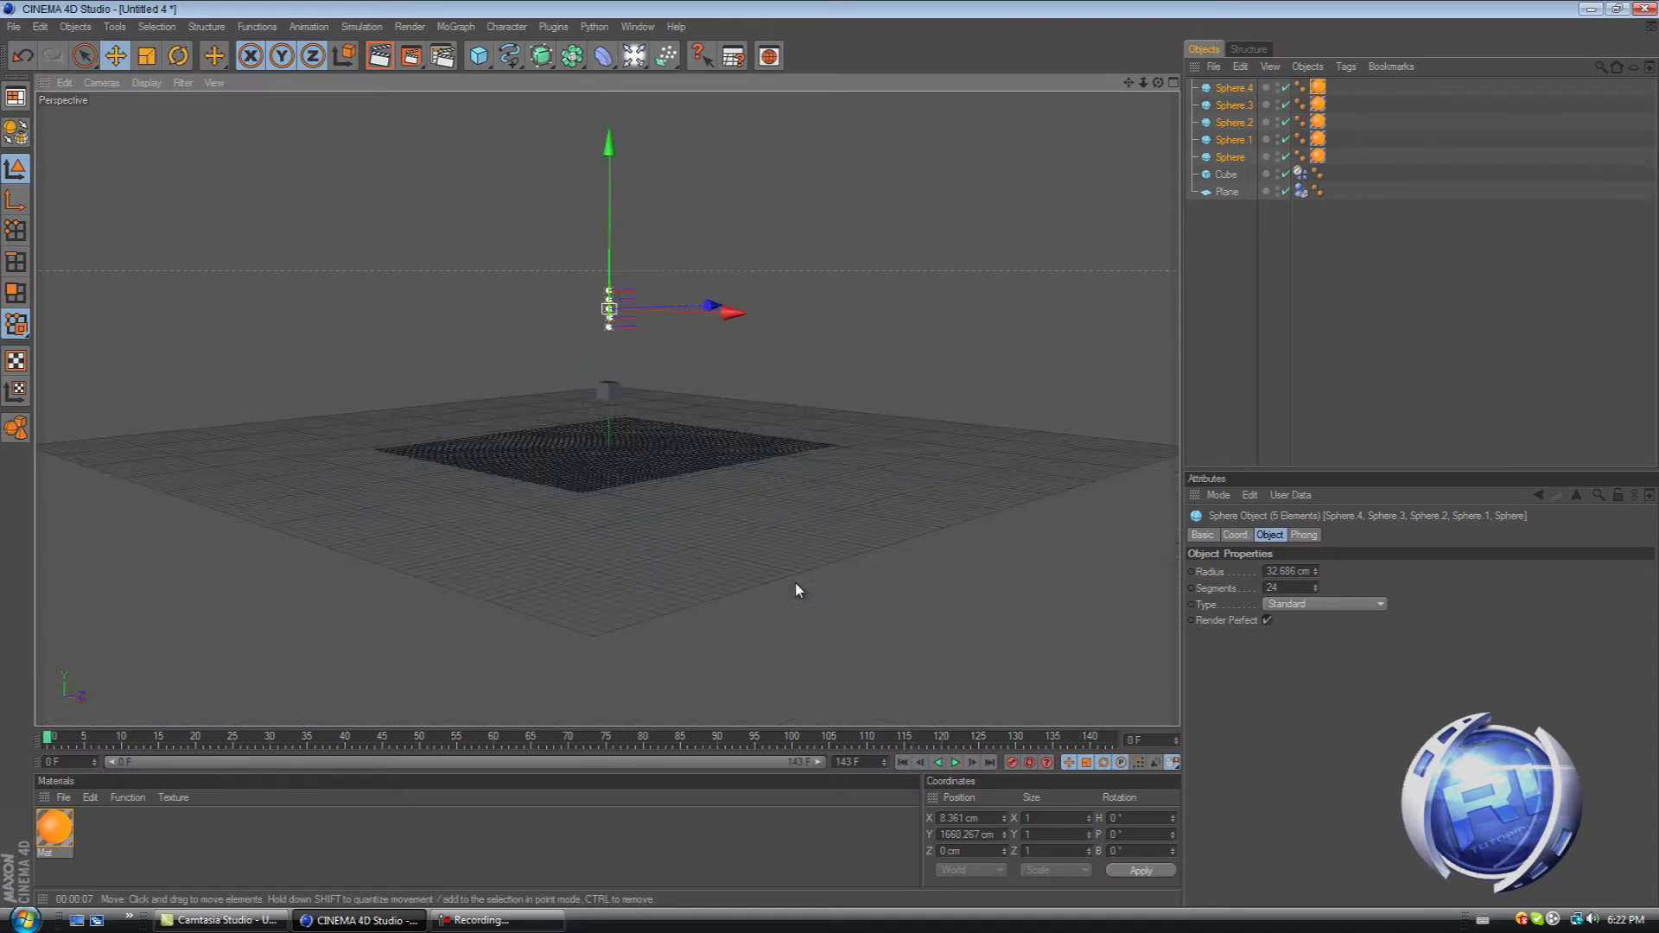
pyautogui.scroll(7, 796, 588)
pyautogui.scroll(4, 796, 590)
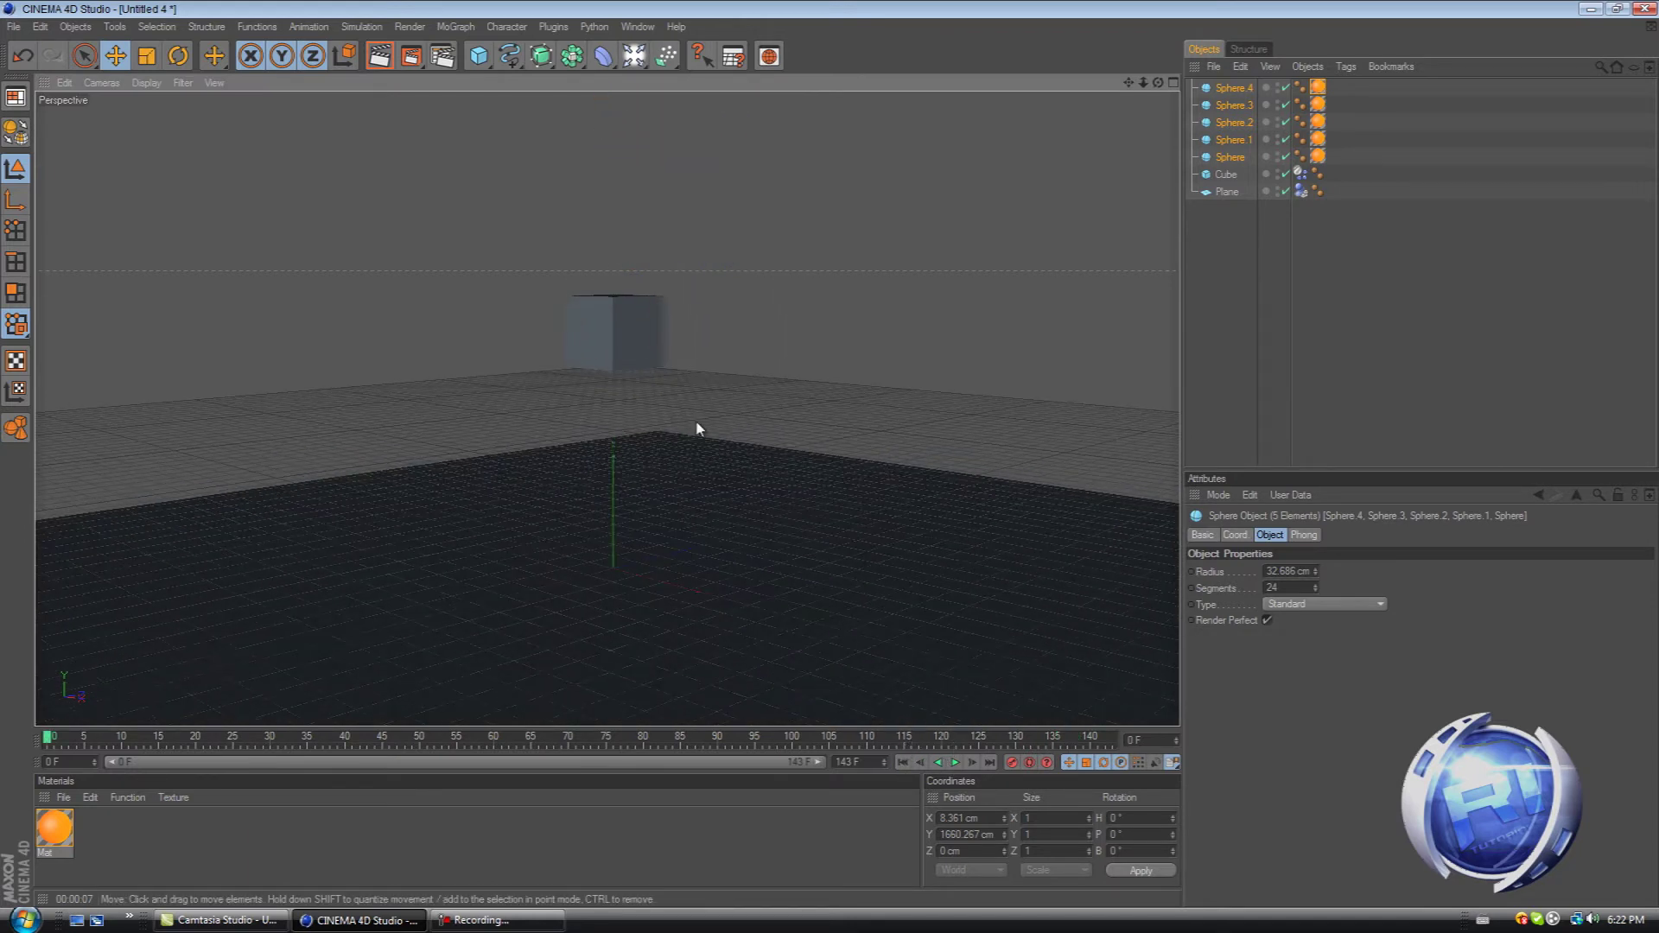
pyautogui.scroll(-5, 764, 171)
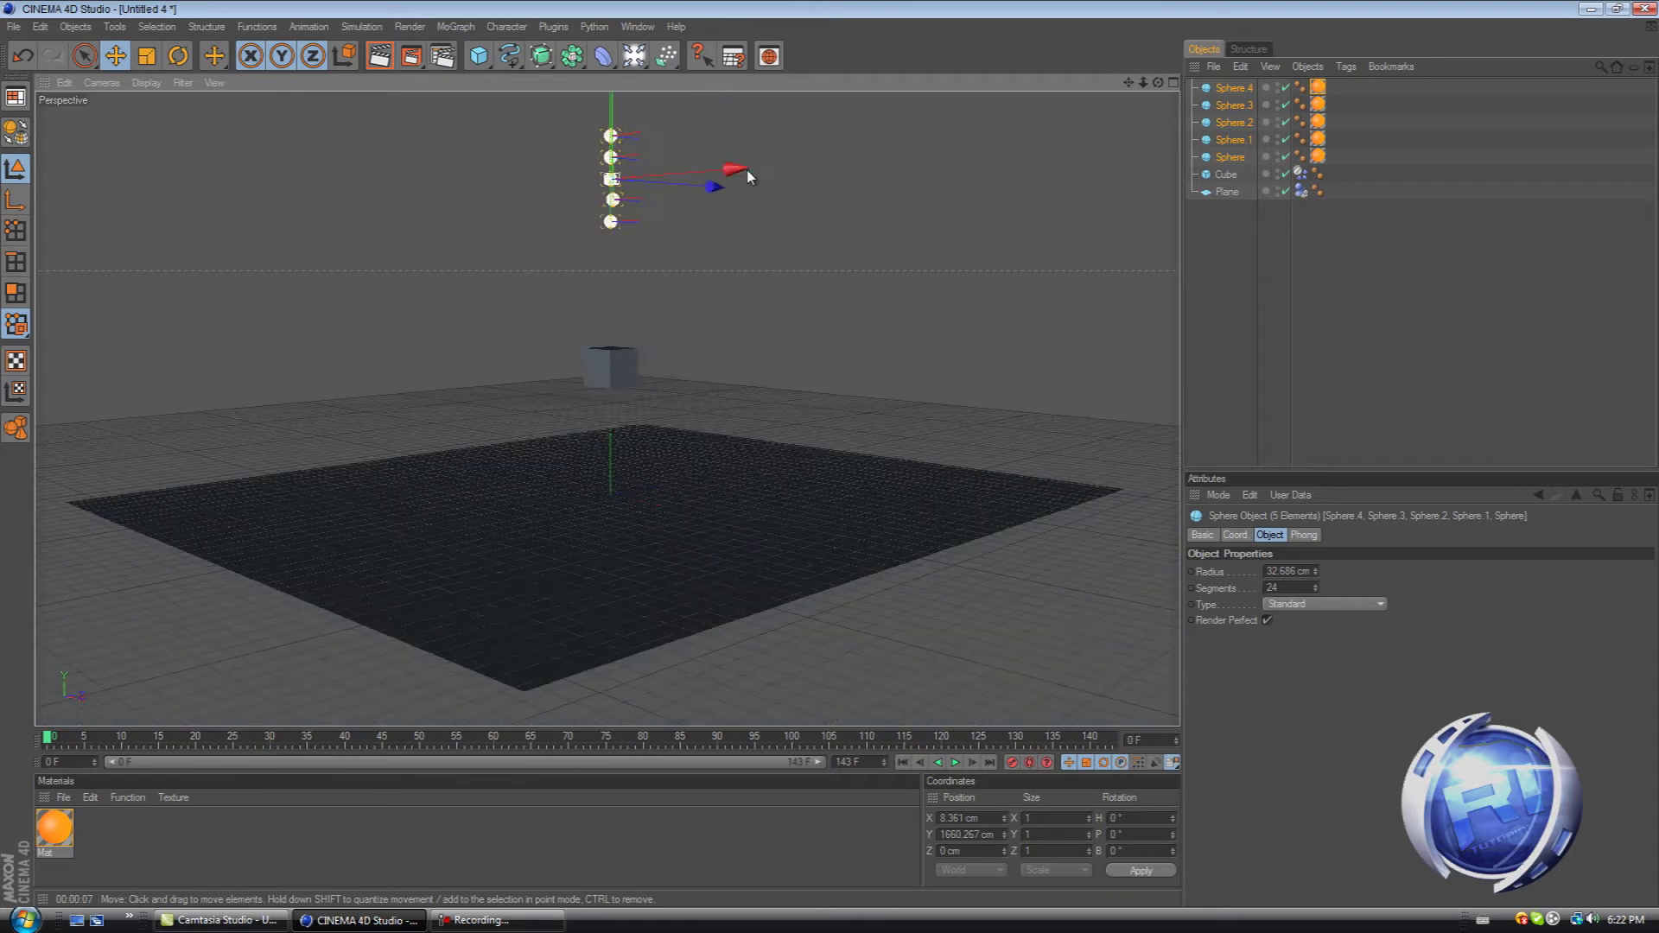
pyautogui.scroll(5, 741, 155)
pyautogui.scroll(1, 741, 145)
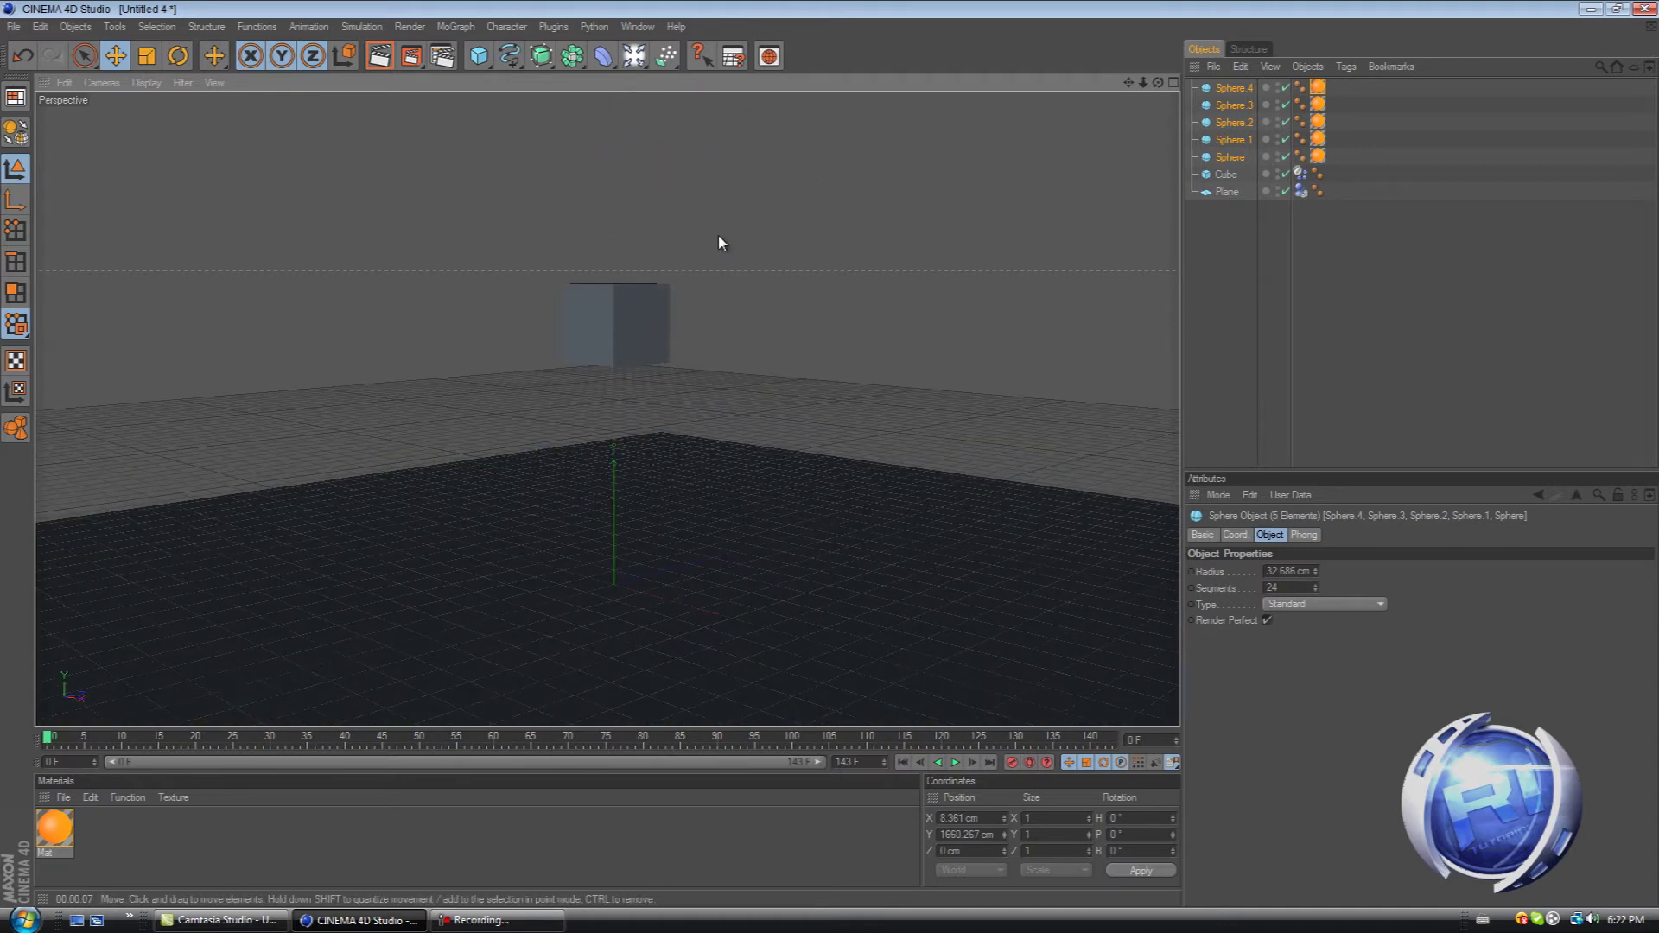
pyautogui.scroll(1, 730, 196)
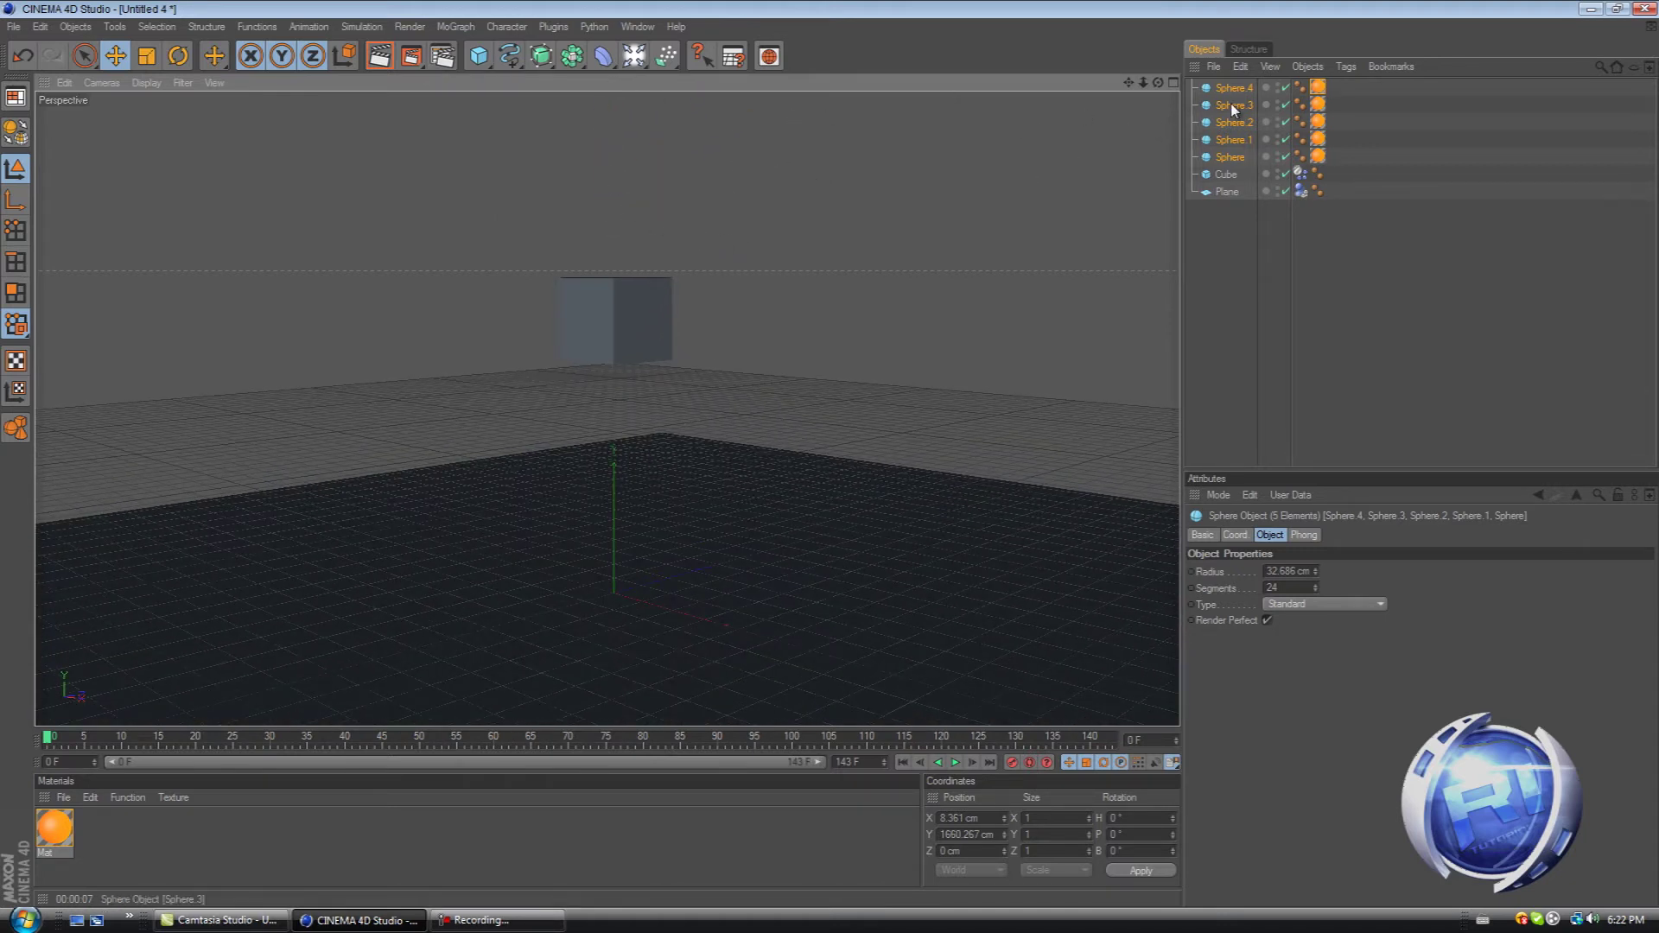
# Step: Turn the five selected spheres into rigid bodies
pyautogui.click(355, 27)
pyautogui.moveTo(385, 68)
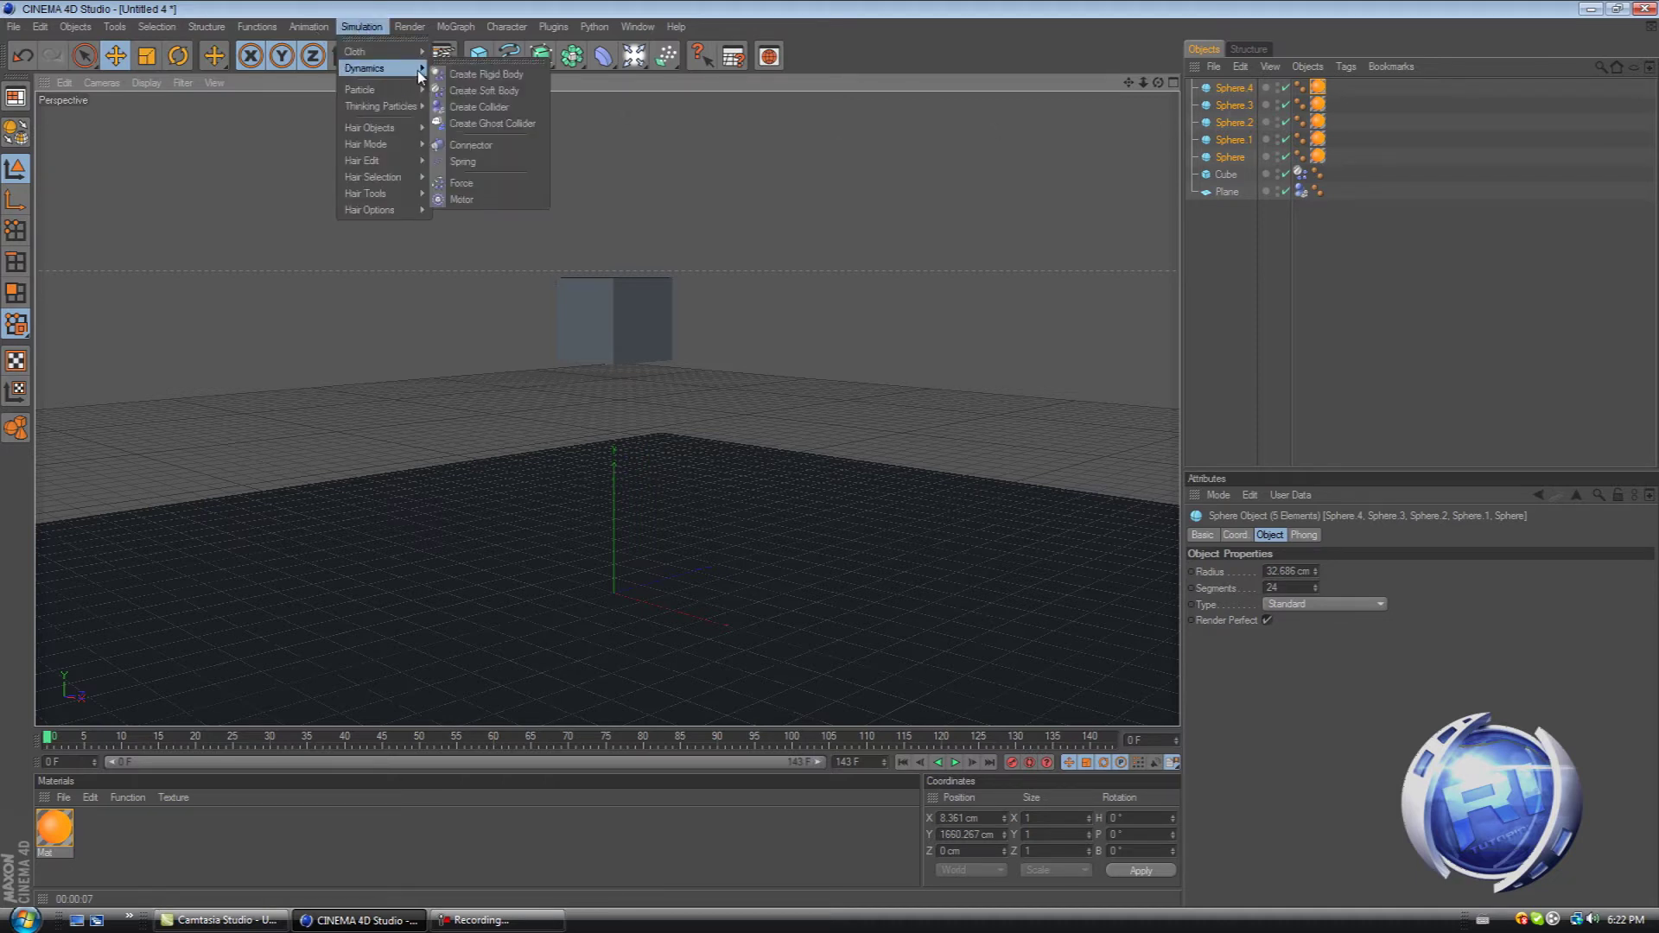
pyautogui.click(496, 79)
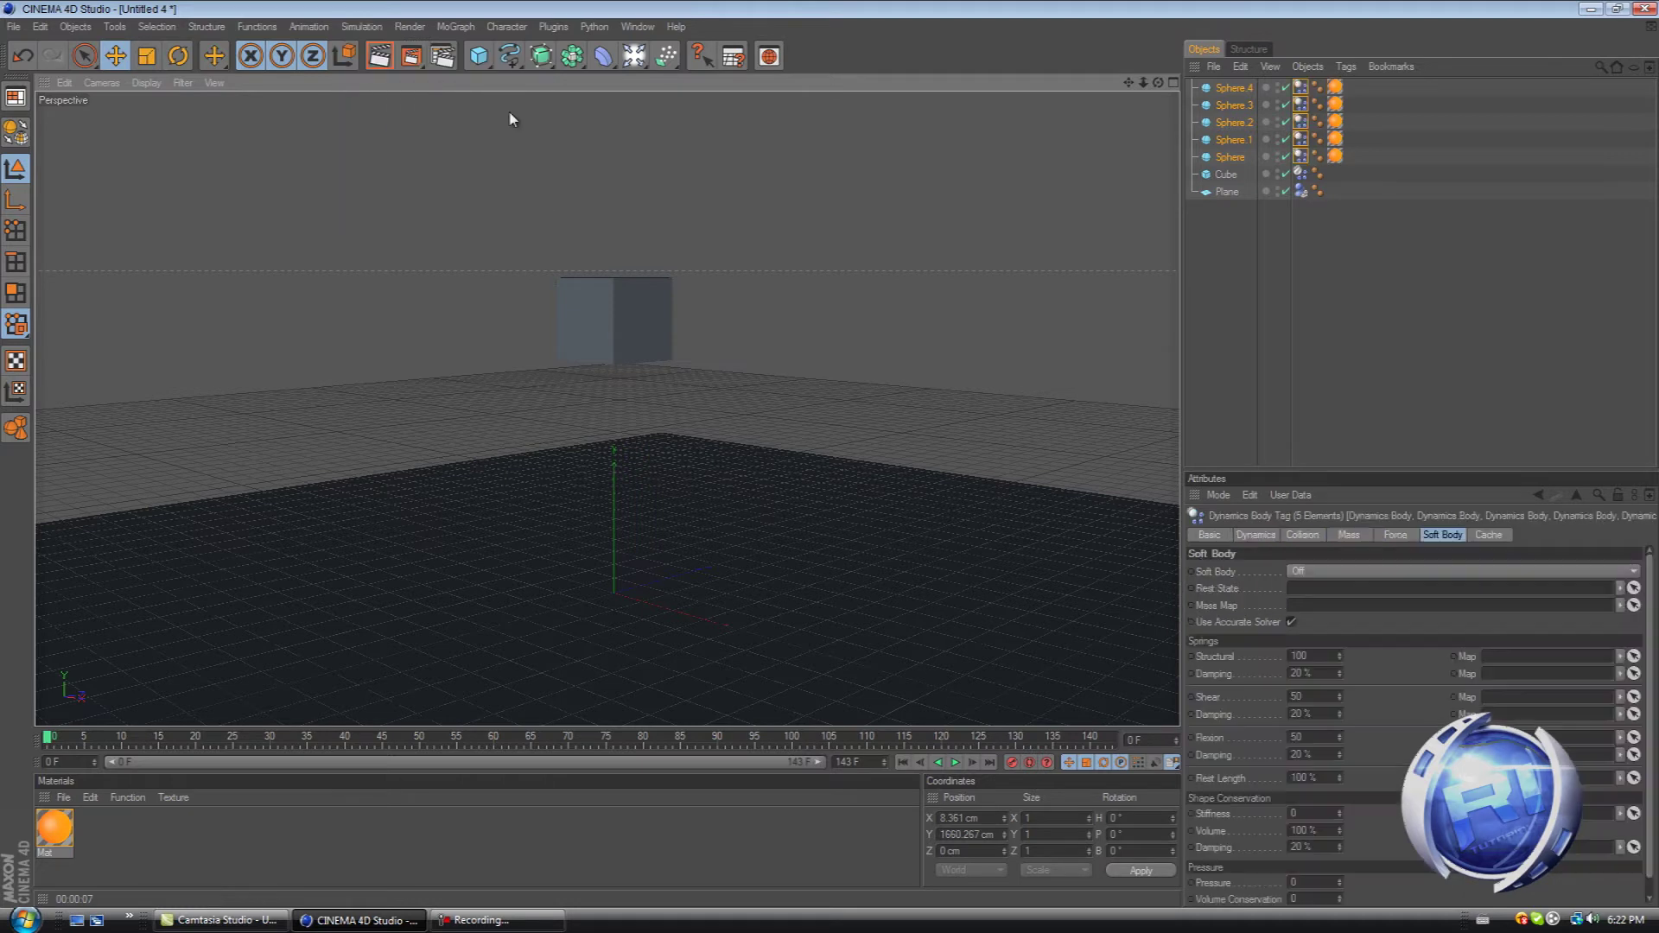
# Step: Play the simulation twice from the first frame to check how the spheres fall onto the cube, stopping at frame 106
pyautogui.click(956, 763)
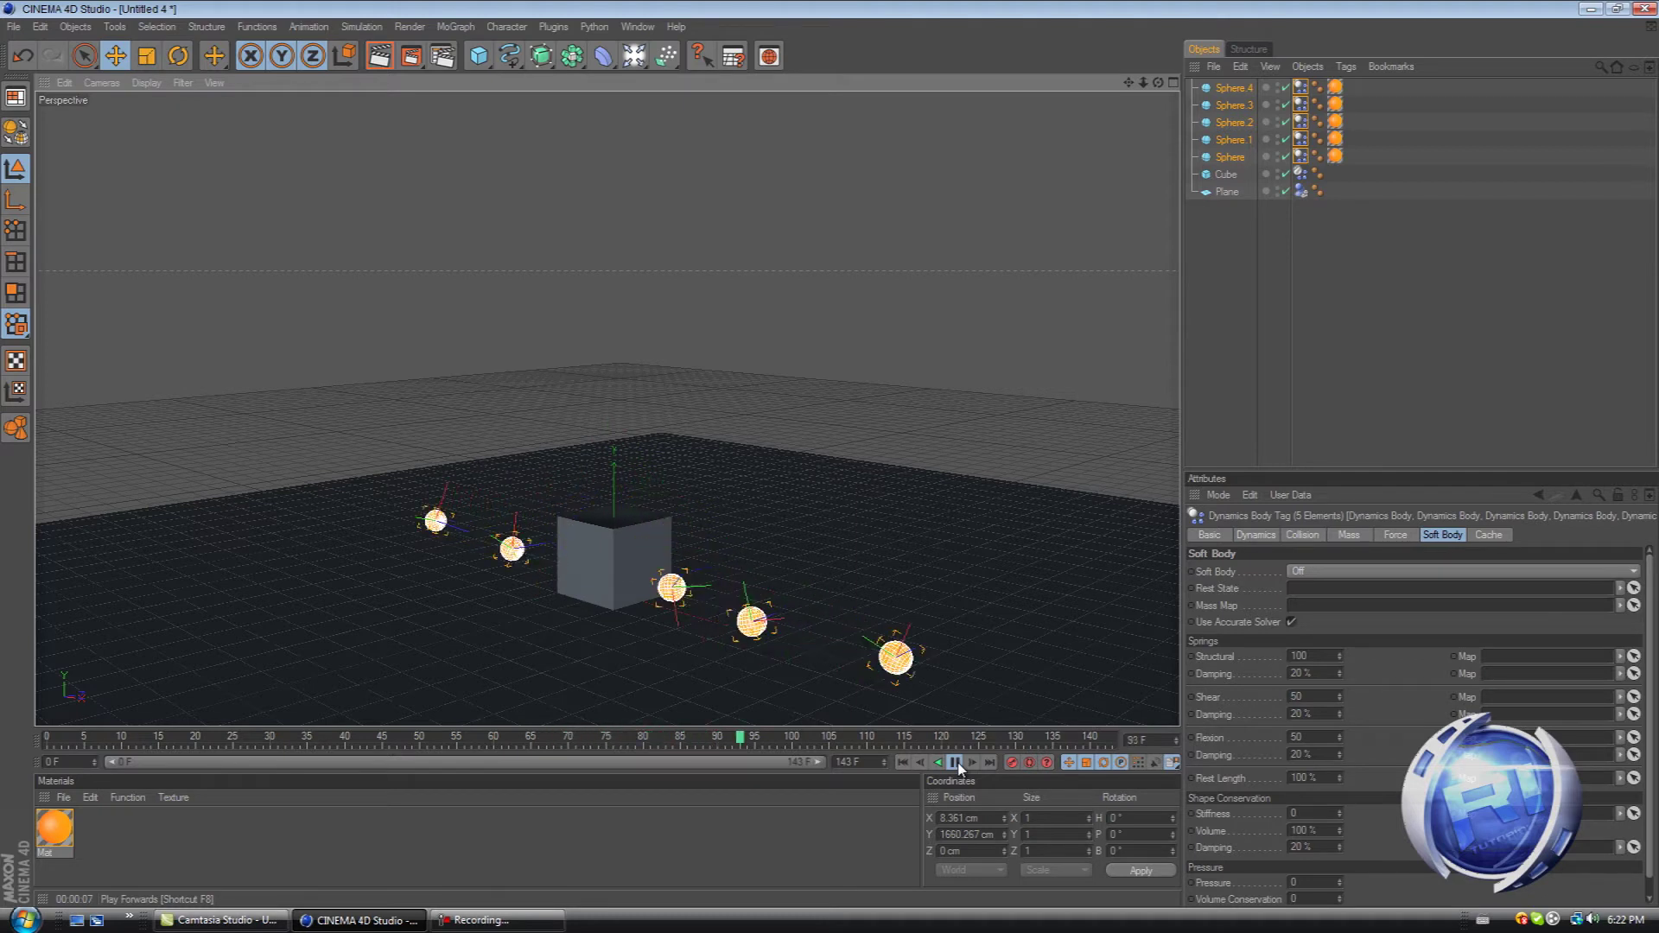
pyautogui.click(955, 763)
pyautogui.click(902, 763)
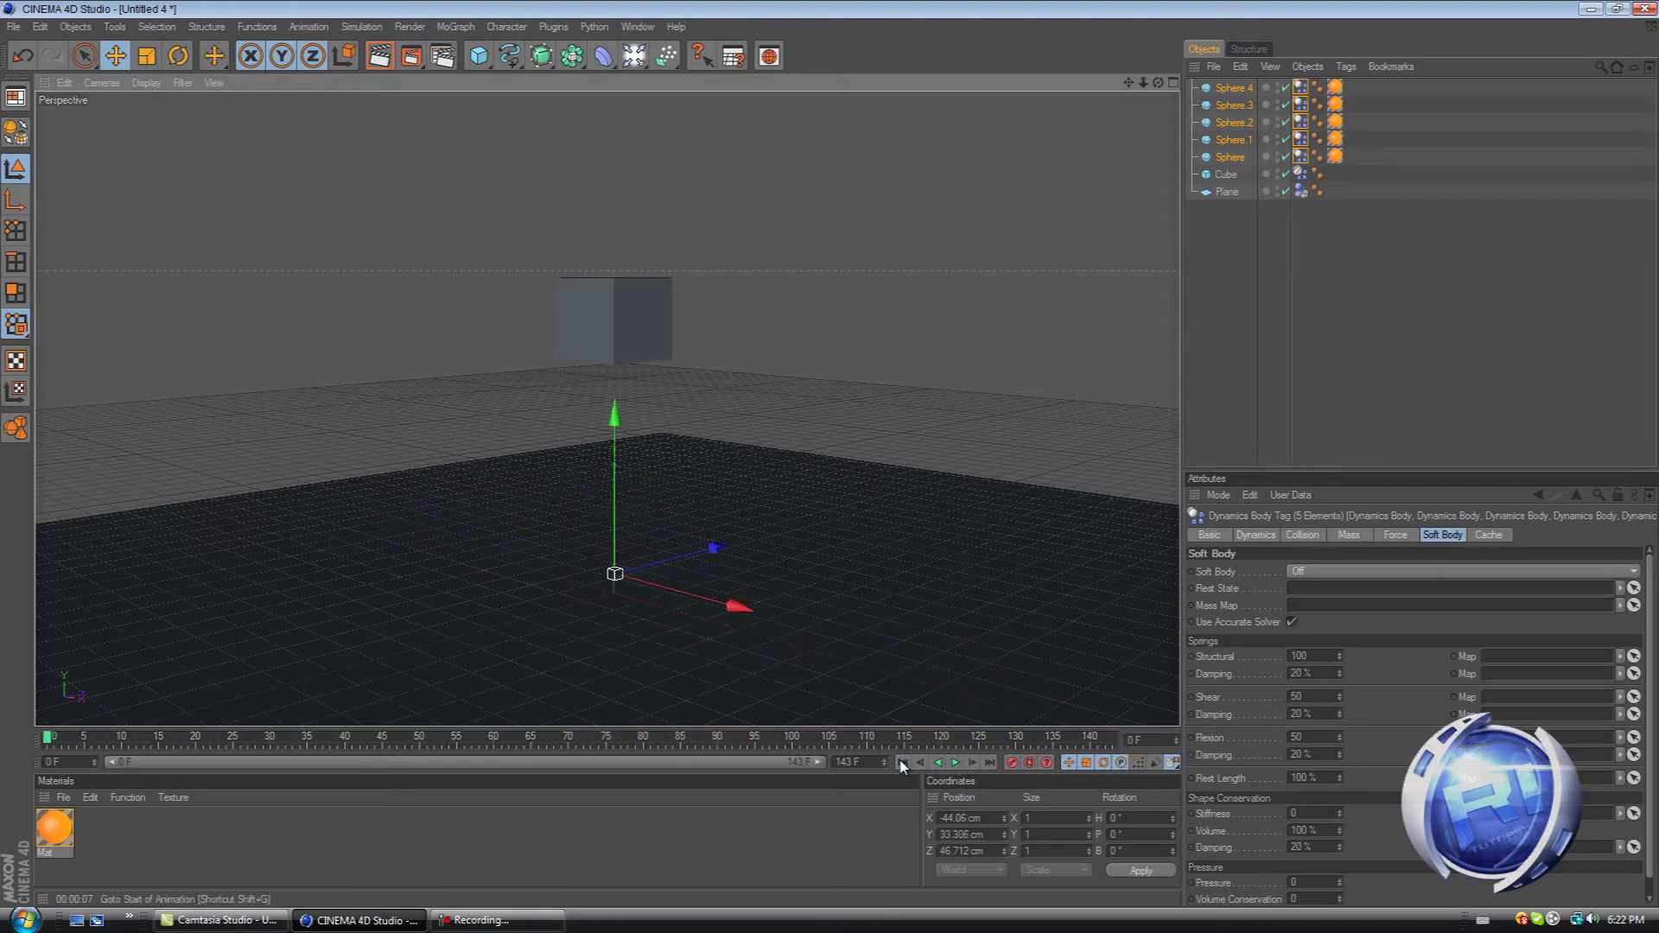
pyautogui.click(956, 763)
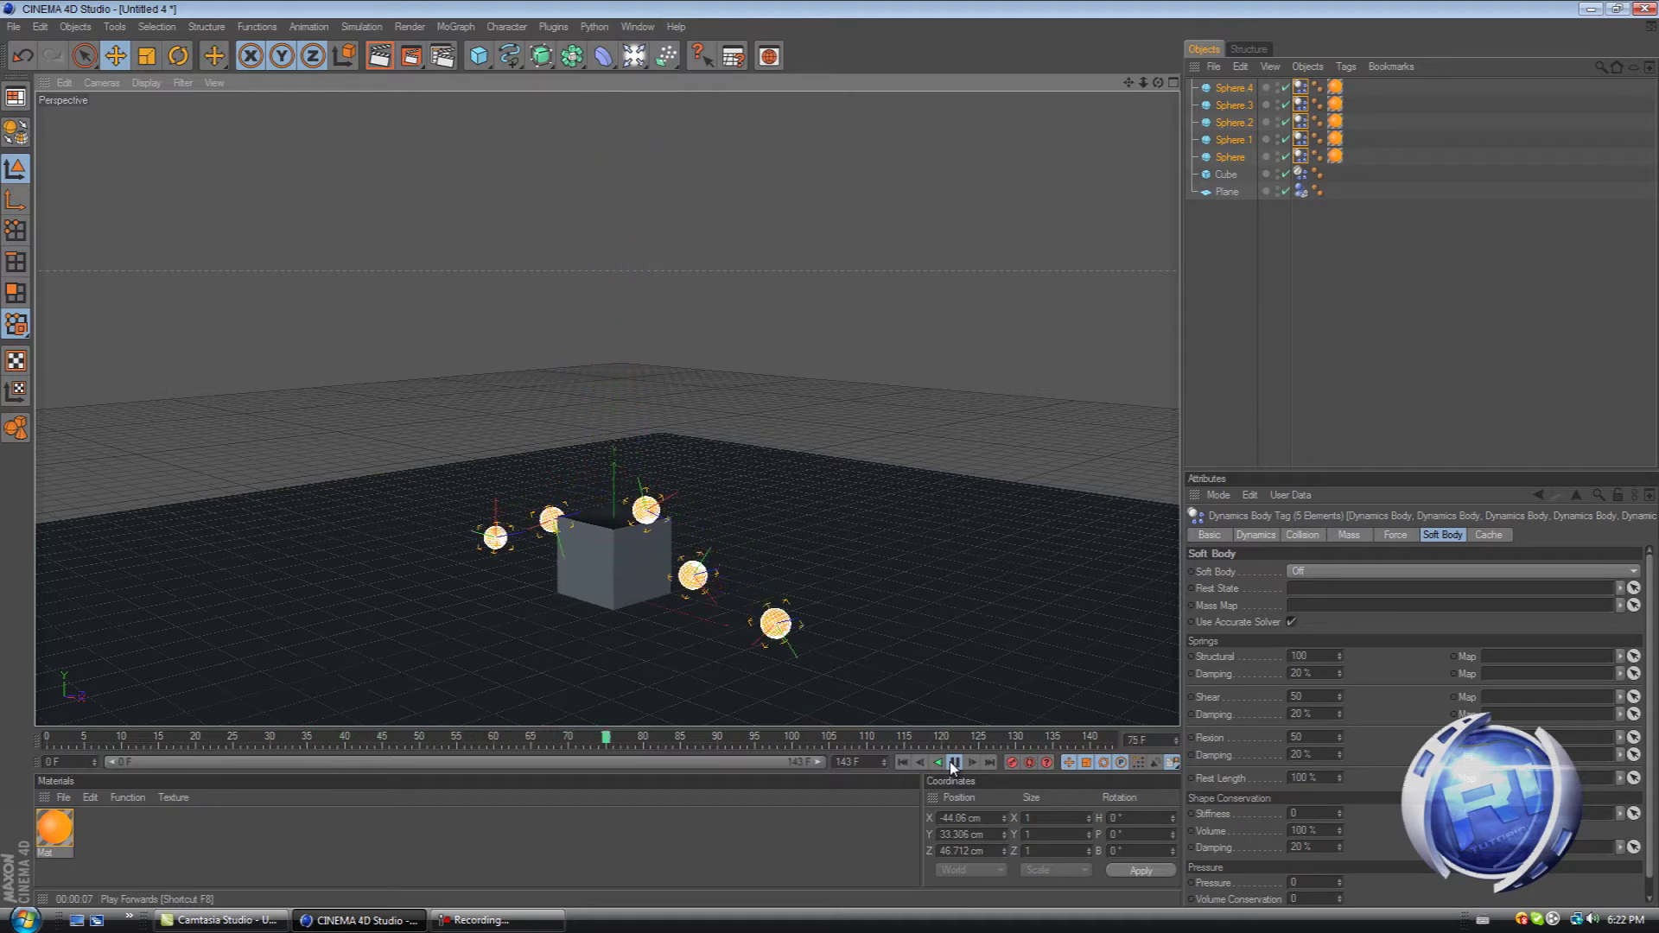
pyautogui.click(954, 763)
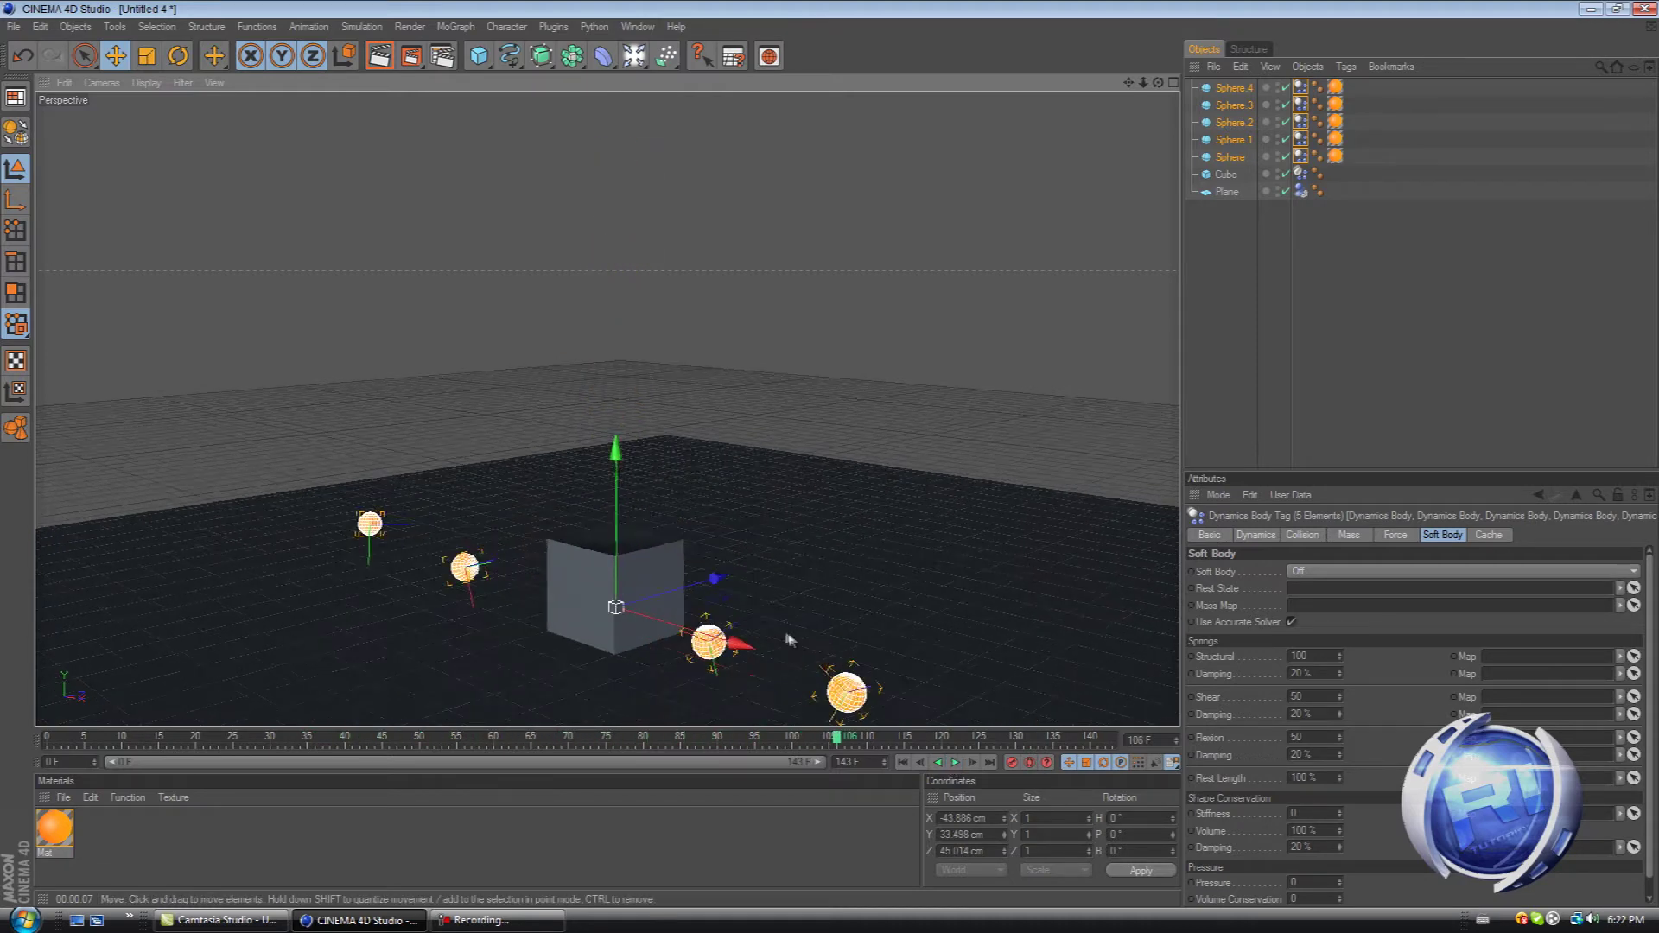
# Step: Examine the spheres around the cube at frame 106 from close up and from farther away
pyautogui.scroll(3, 787, 635)
pyautogui.moveTo(1129, 82); pyautogui.dragTo(800, 405)
pyautogui.scroll(-5, 933, 458)
pyautogui.scroll(1, 958, 510)
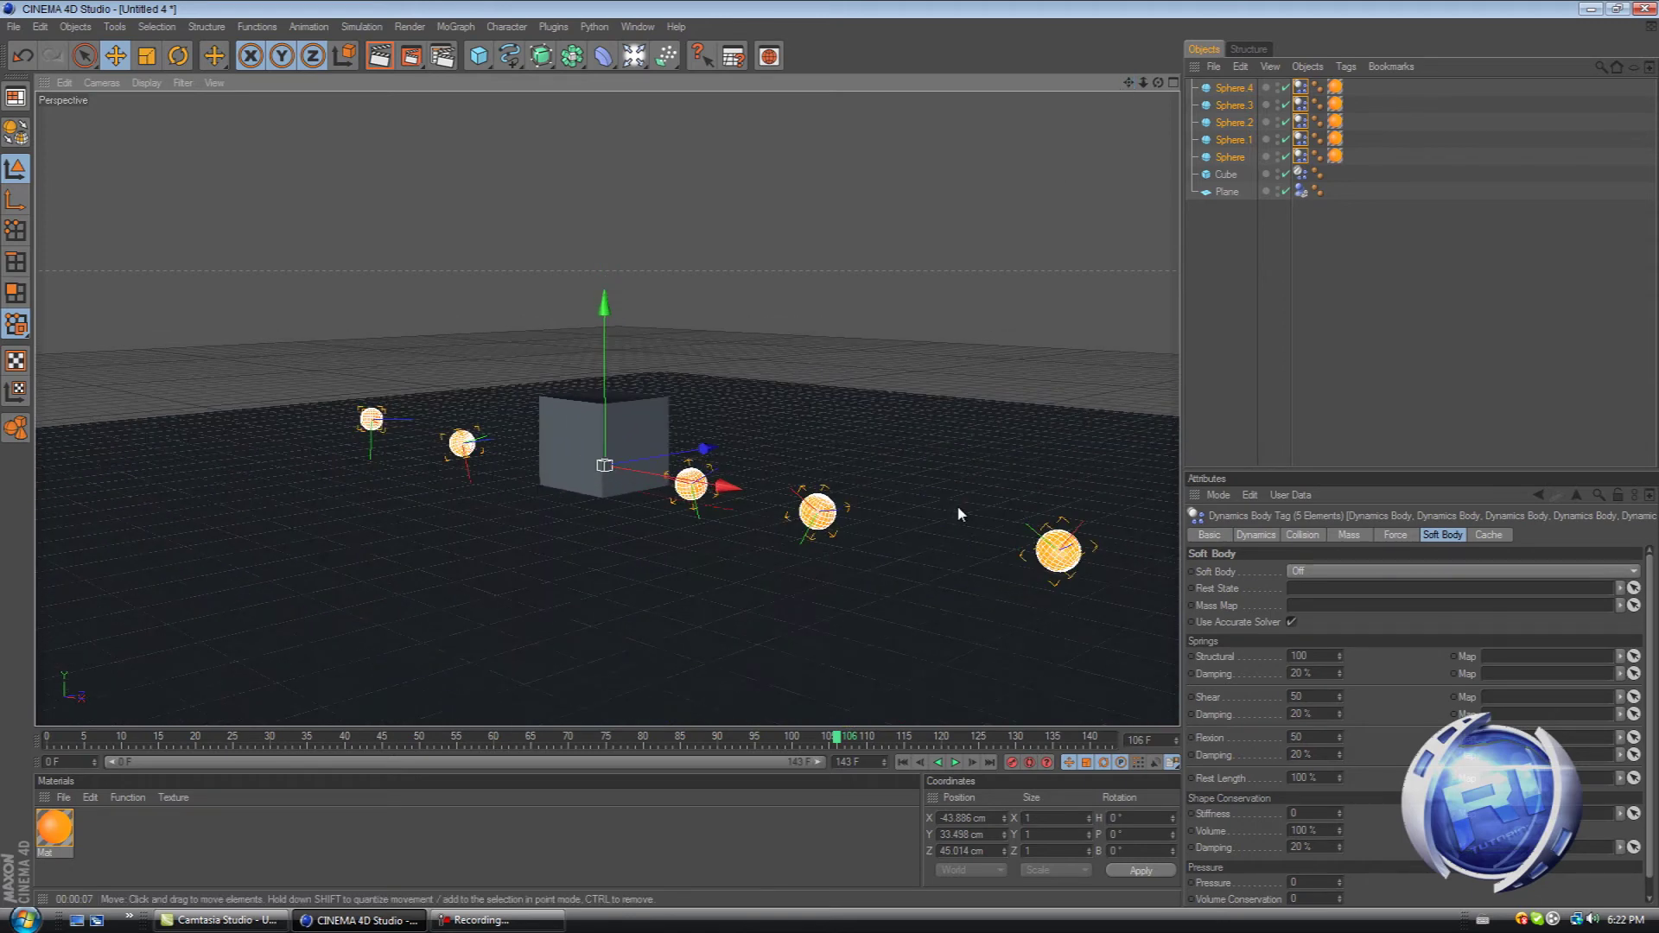
pyautogui.scroll(2, 956, 508)
pyautogui.scroll(-4, 795, 482)
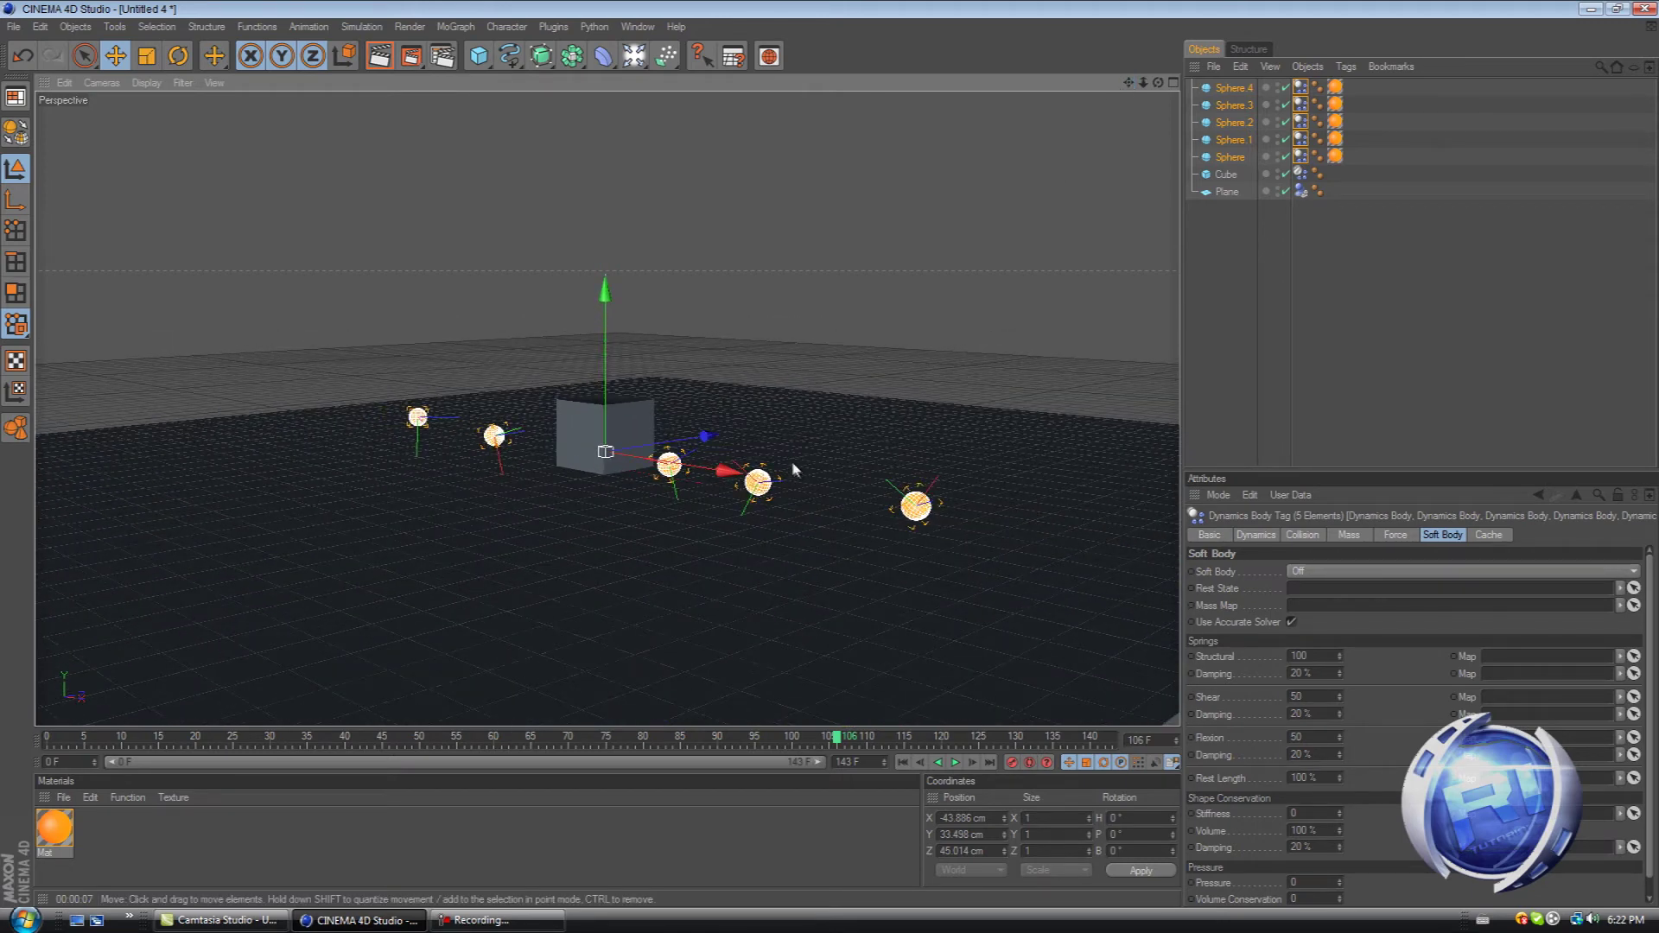
pyautogui.scroll(-5, 793, 463)
pyautogui.scroll(5, 790, 454)
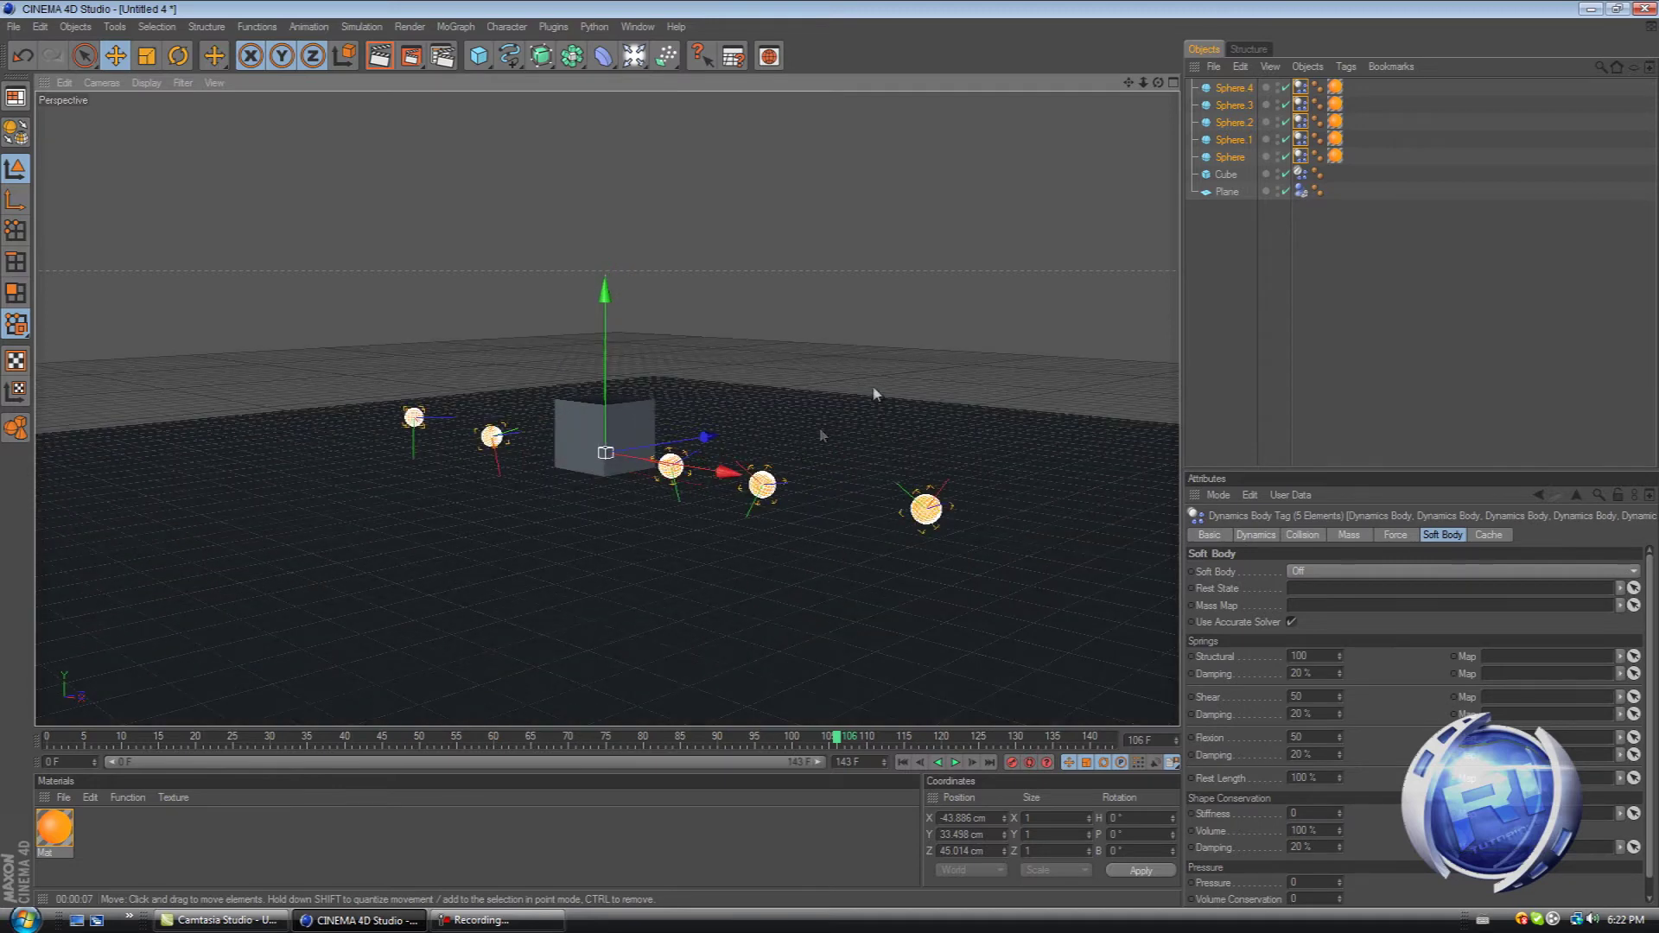
pyautogui.keyDown('alt'); pyautogui.moveTo(875, 394); pyautogui.dragTo(1063, 192, button='right'); pyautogui.keyUp('alt')
pyautogui.scroll(5, 613, 406)
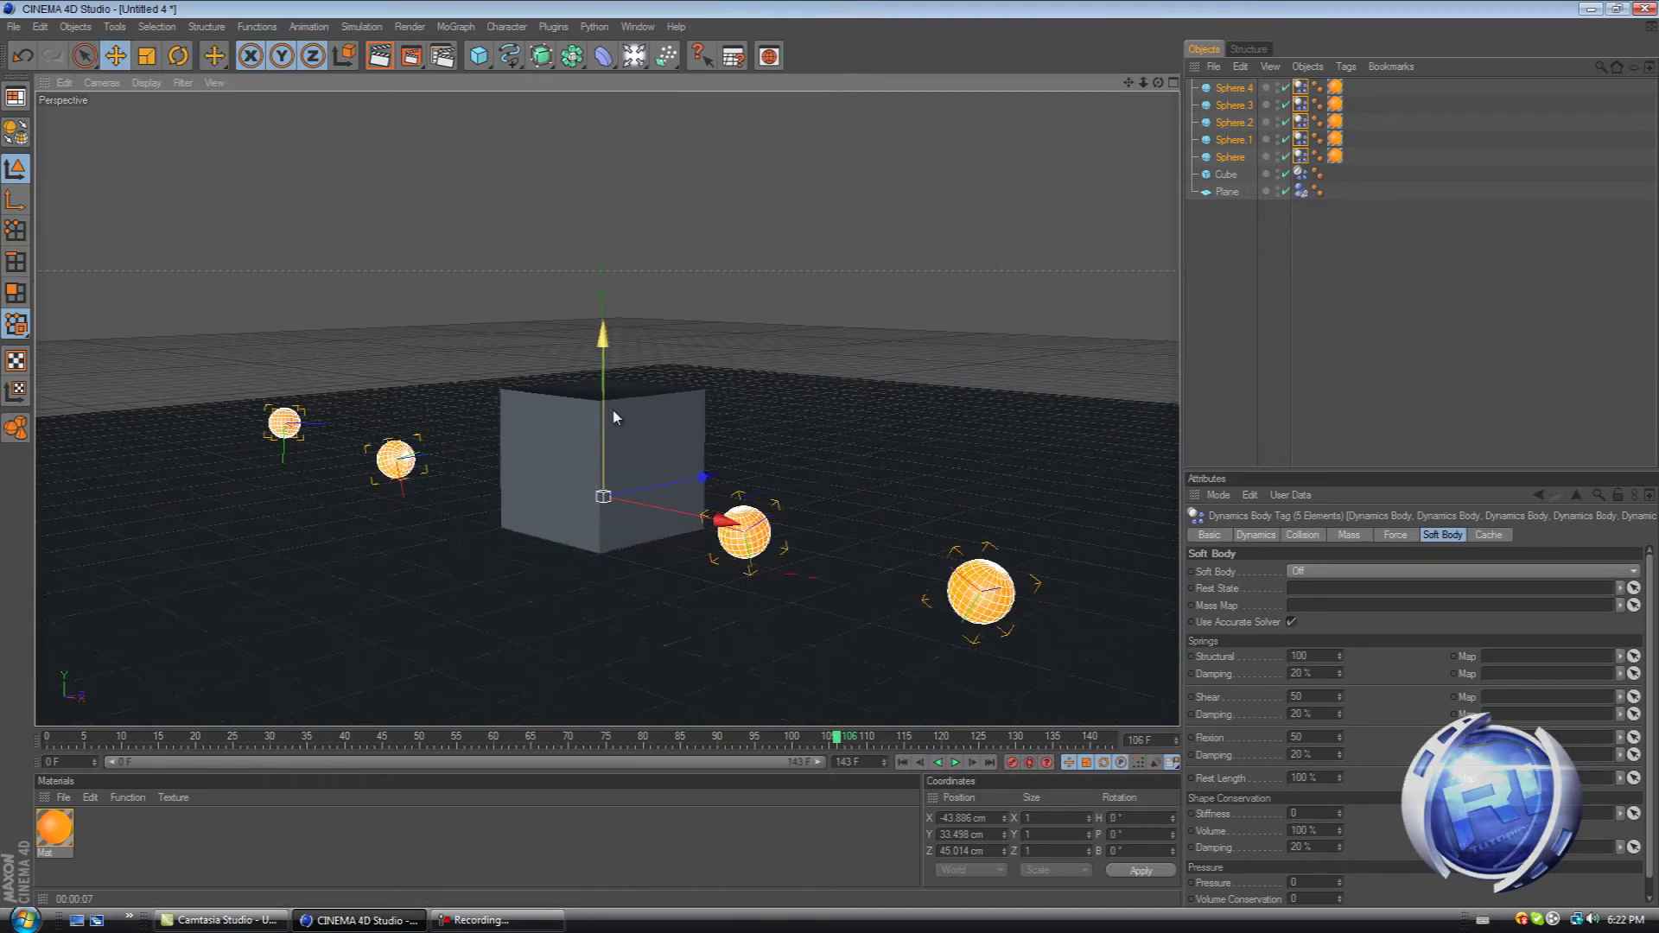
pyautogui.scroll(-4, 613, 408)
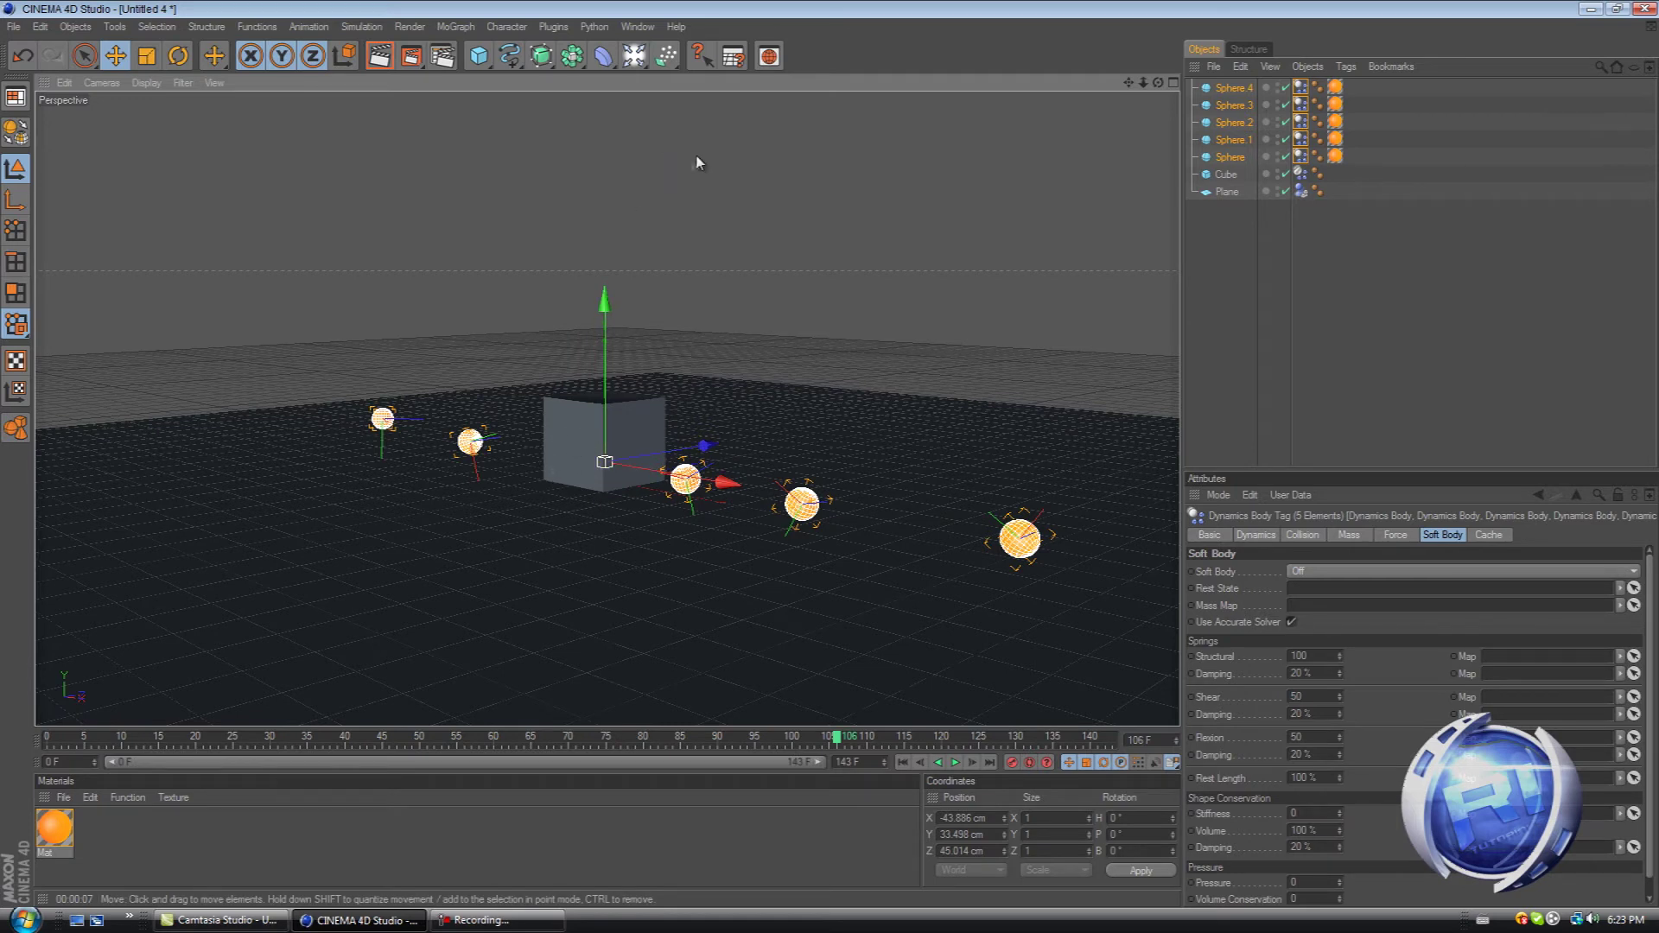
# Step: Load the Fabric Cloth 004 material from the Prime presets' Misc materials and apply it to the plane
pyautogui.click(767, 57)
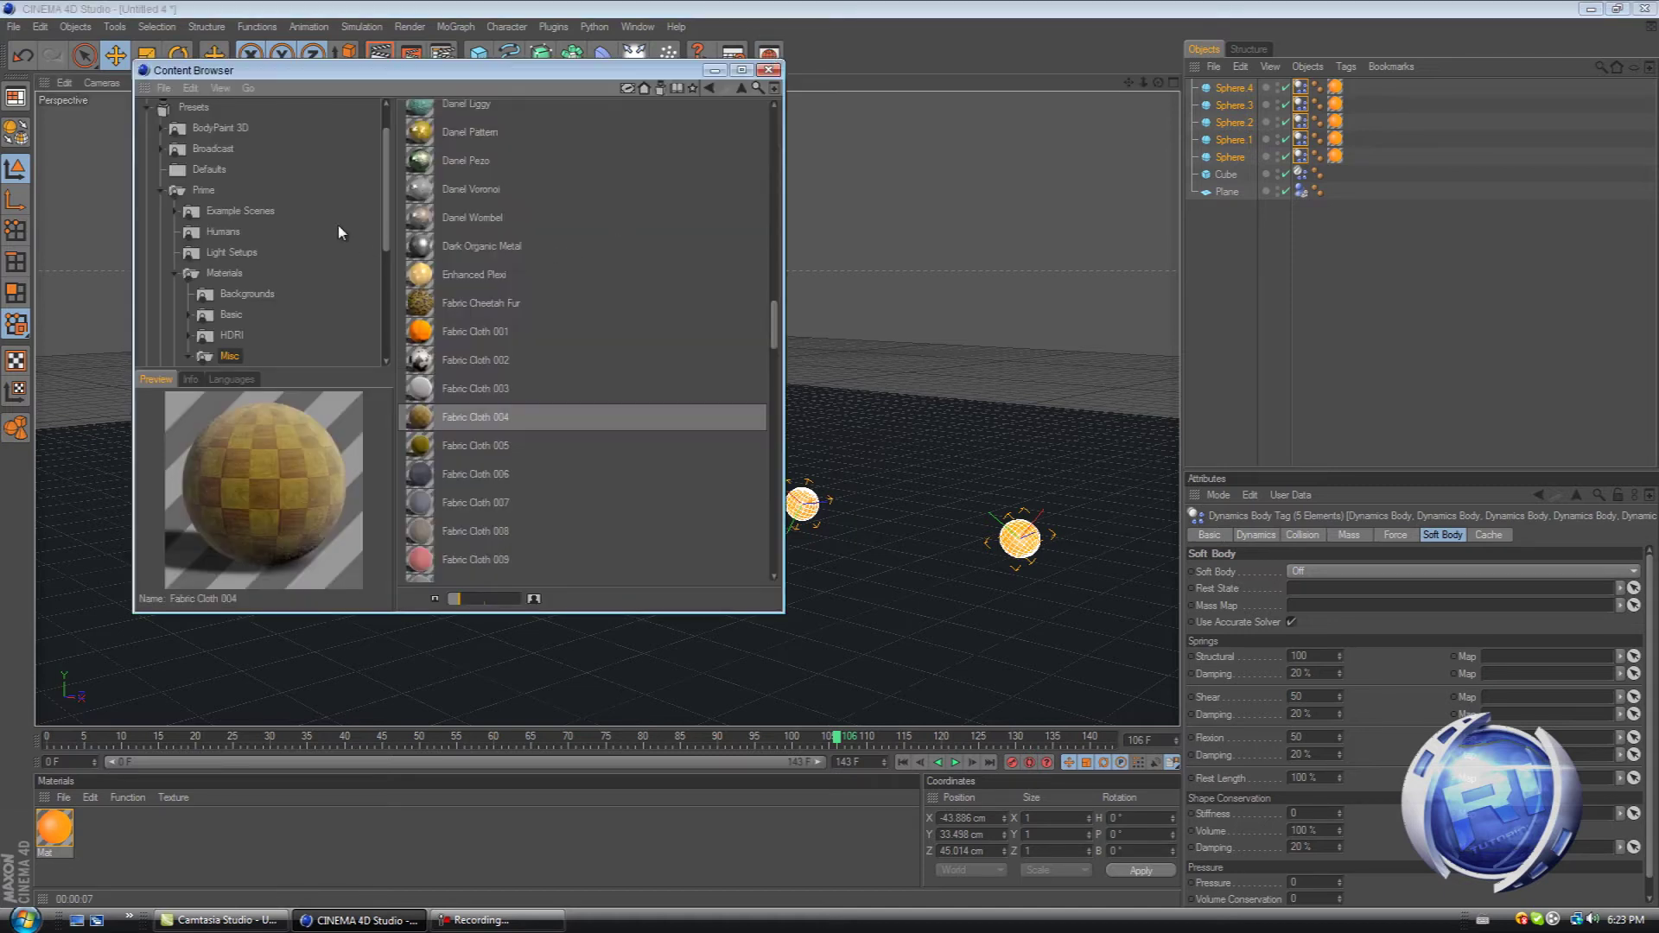
pyautogui.scroll(2, 339, 224)
pyautogui.click(163, 237)
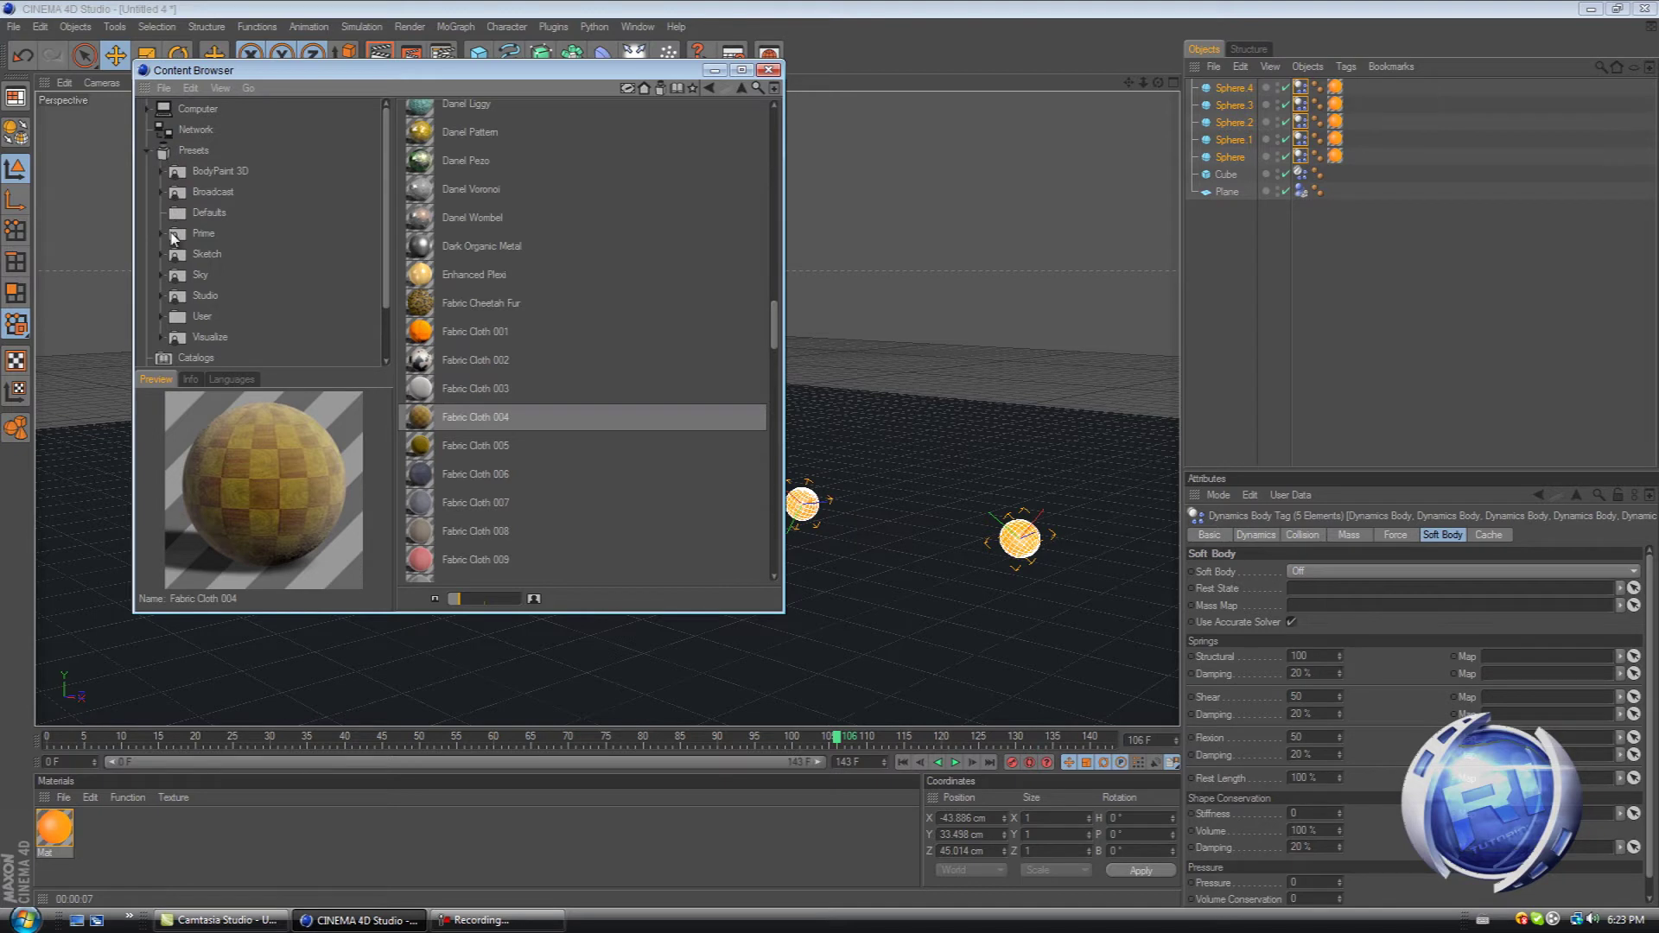
pyautogui.click(160, 234)
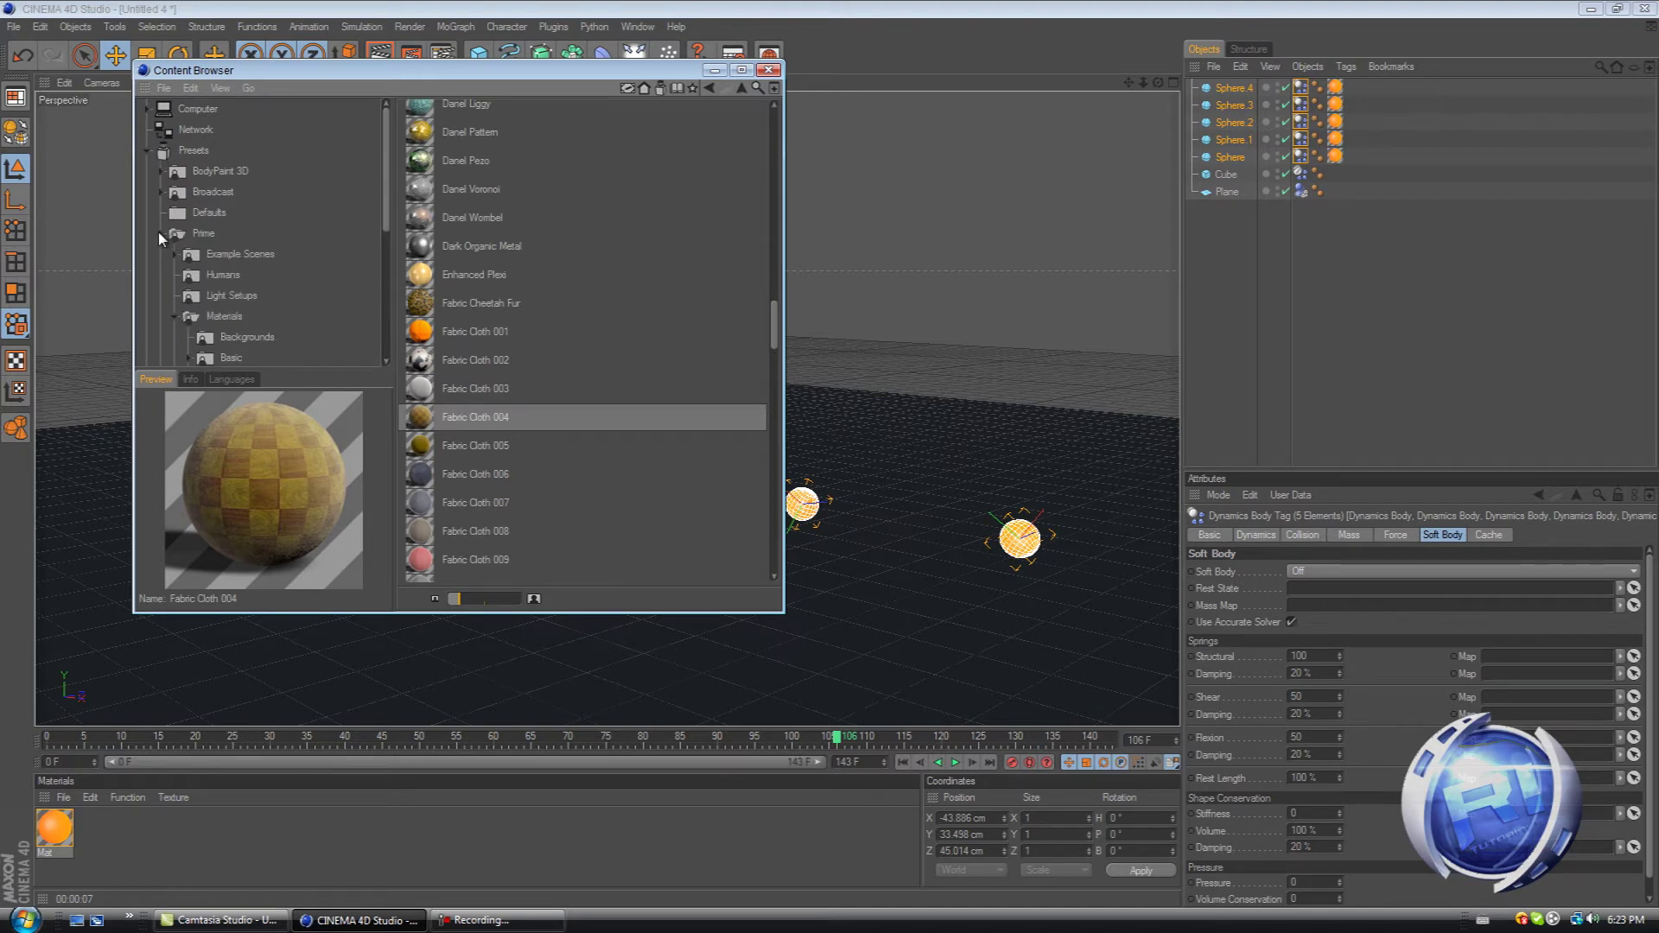
pyautogui.click(180, 317)
pyautogui.scroll(-2, 198, 318)
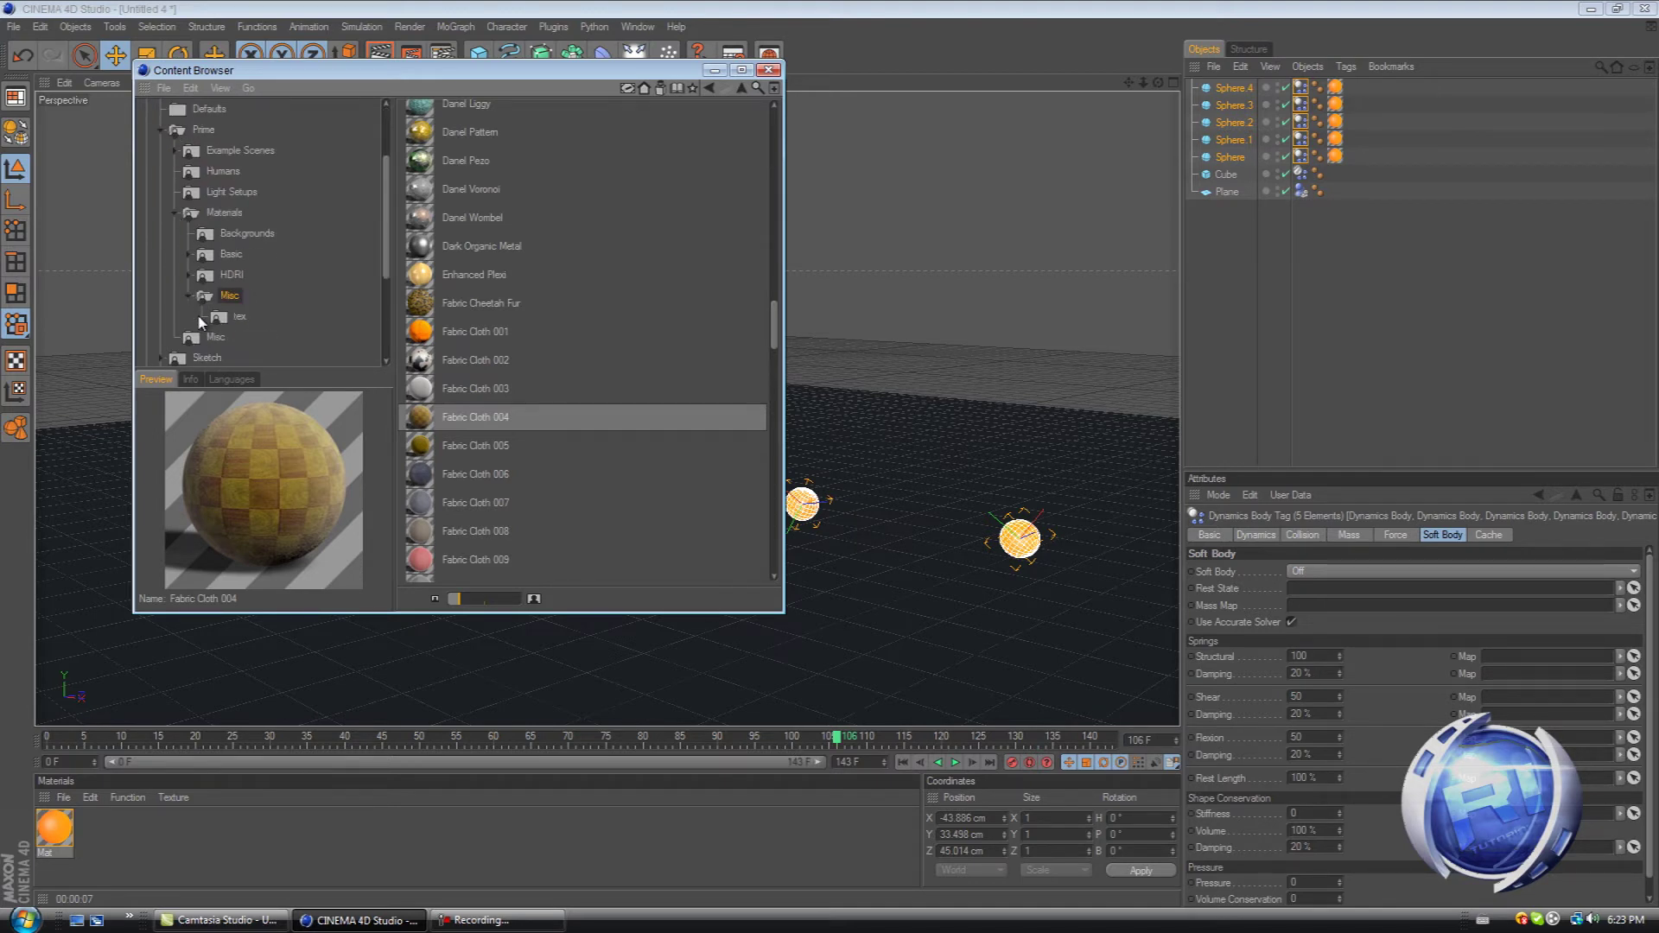
pyautogui.scroll(1, 205, 285)
pyautogui.moveTo(486, 421); pyautogui.dragTo(393, 829)
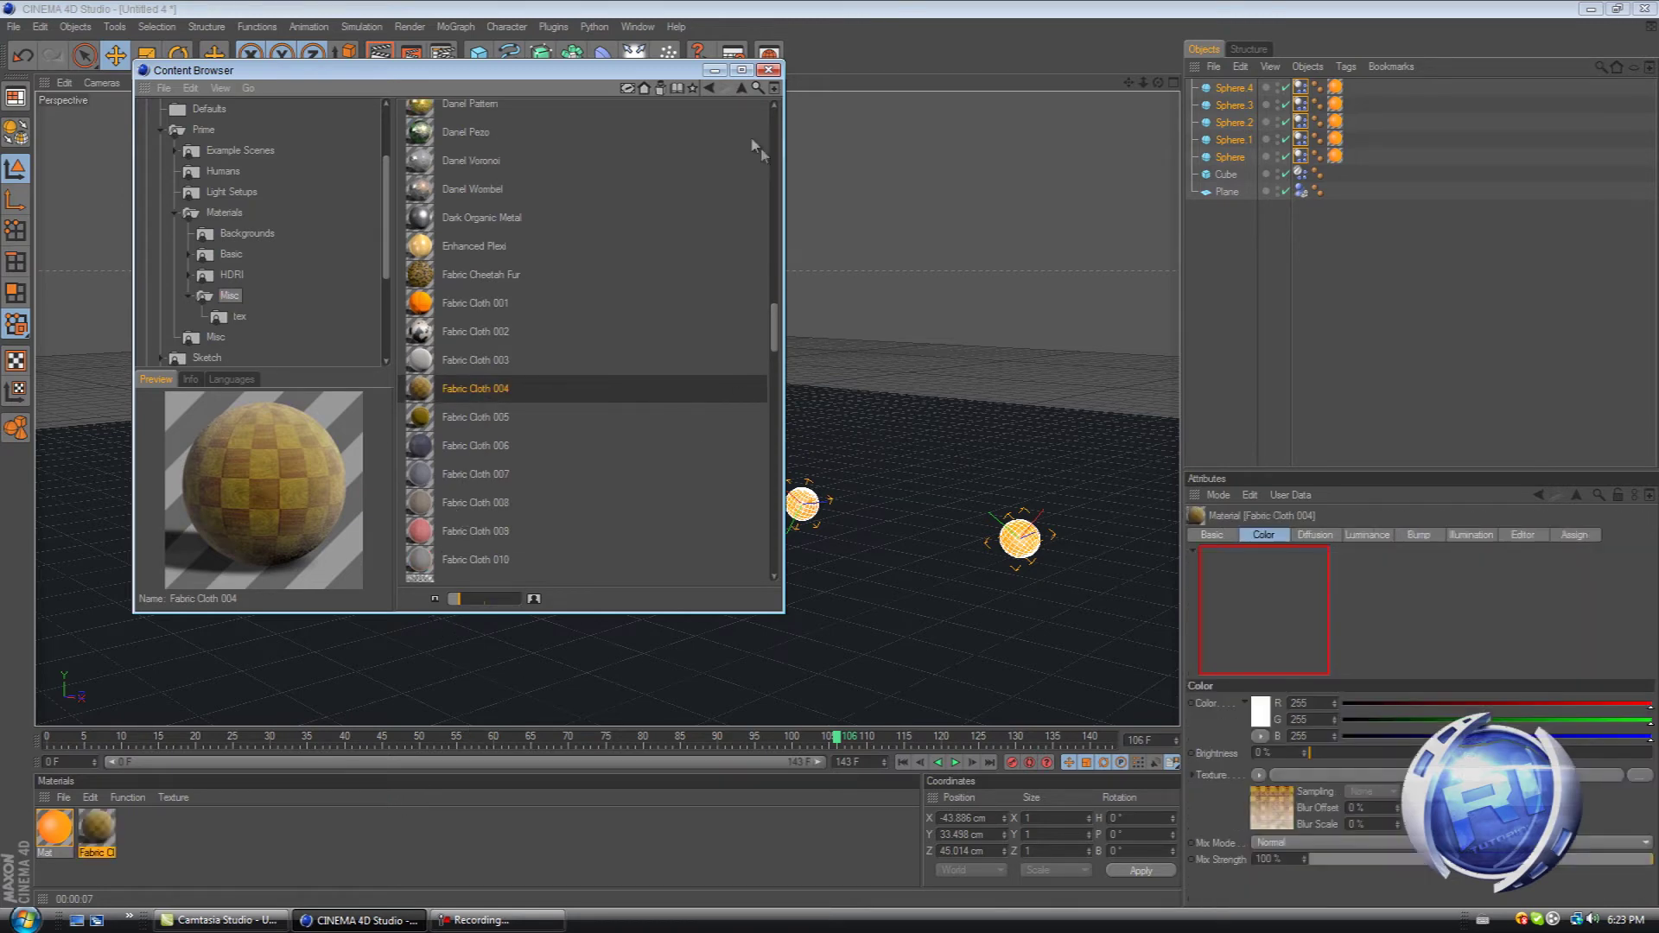
pyautogui.click(769, 69)
pyautogui.moveTo(96, 828); pyautogui.dragTo(453, 584)
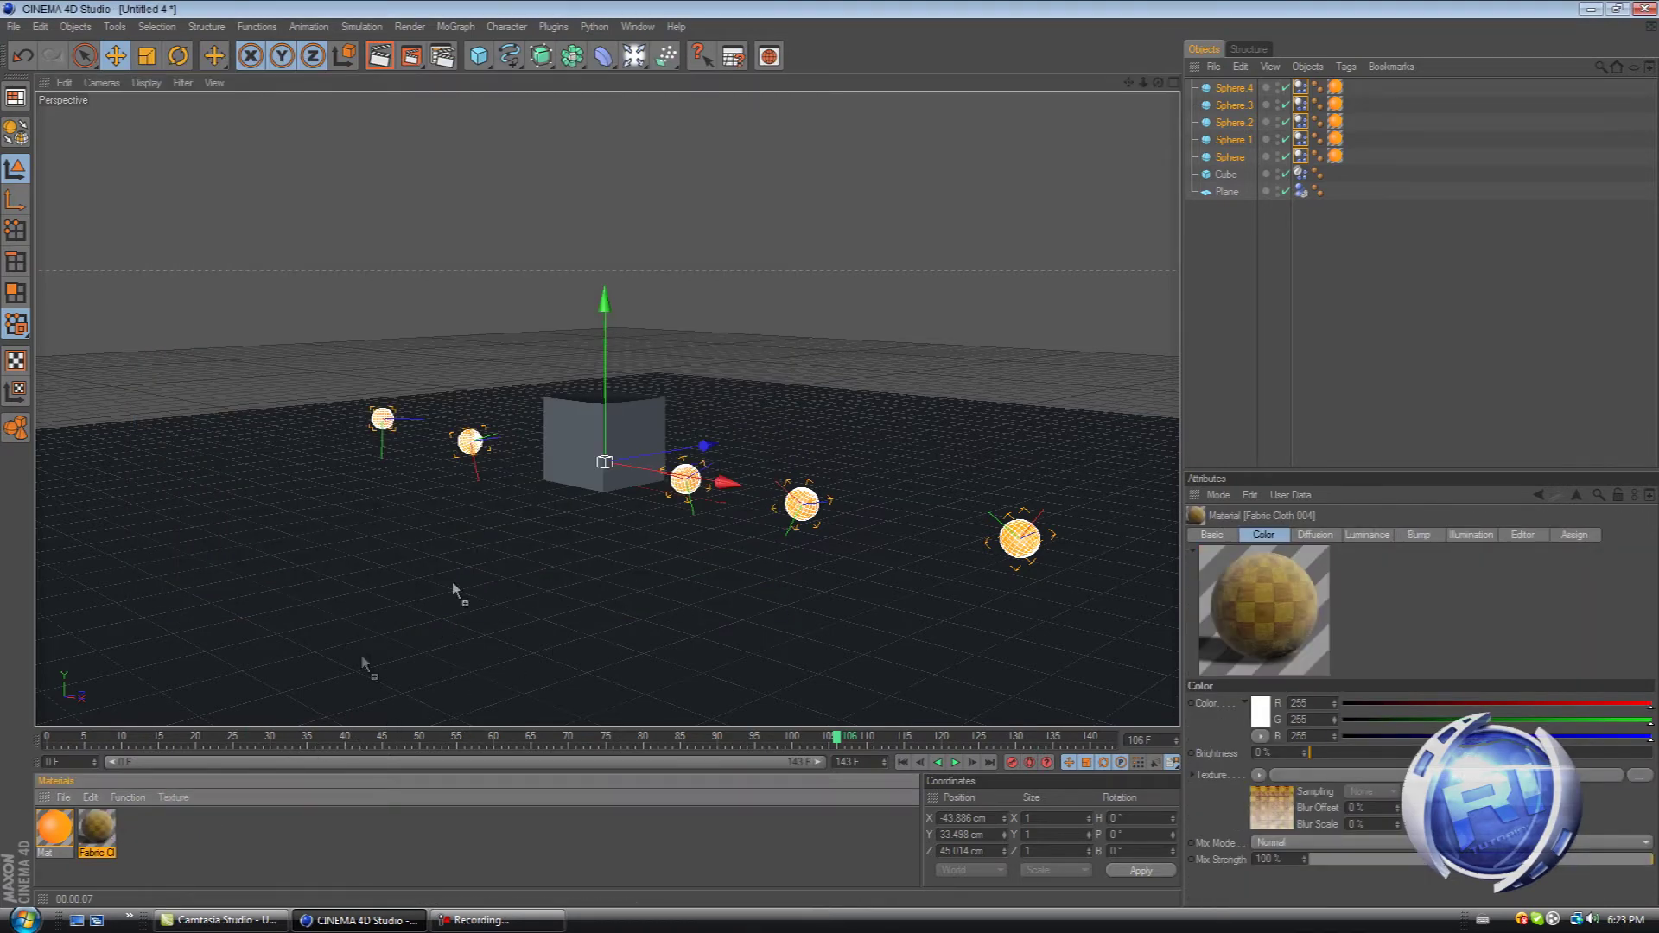
# Step: Apply the Fabric Cloth 004 material to the cube
pyautogui.moveTo(568, 442); pyautogui.dragTo(570, 442)
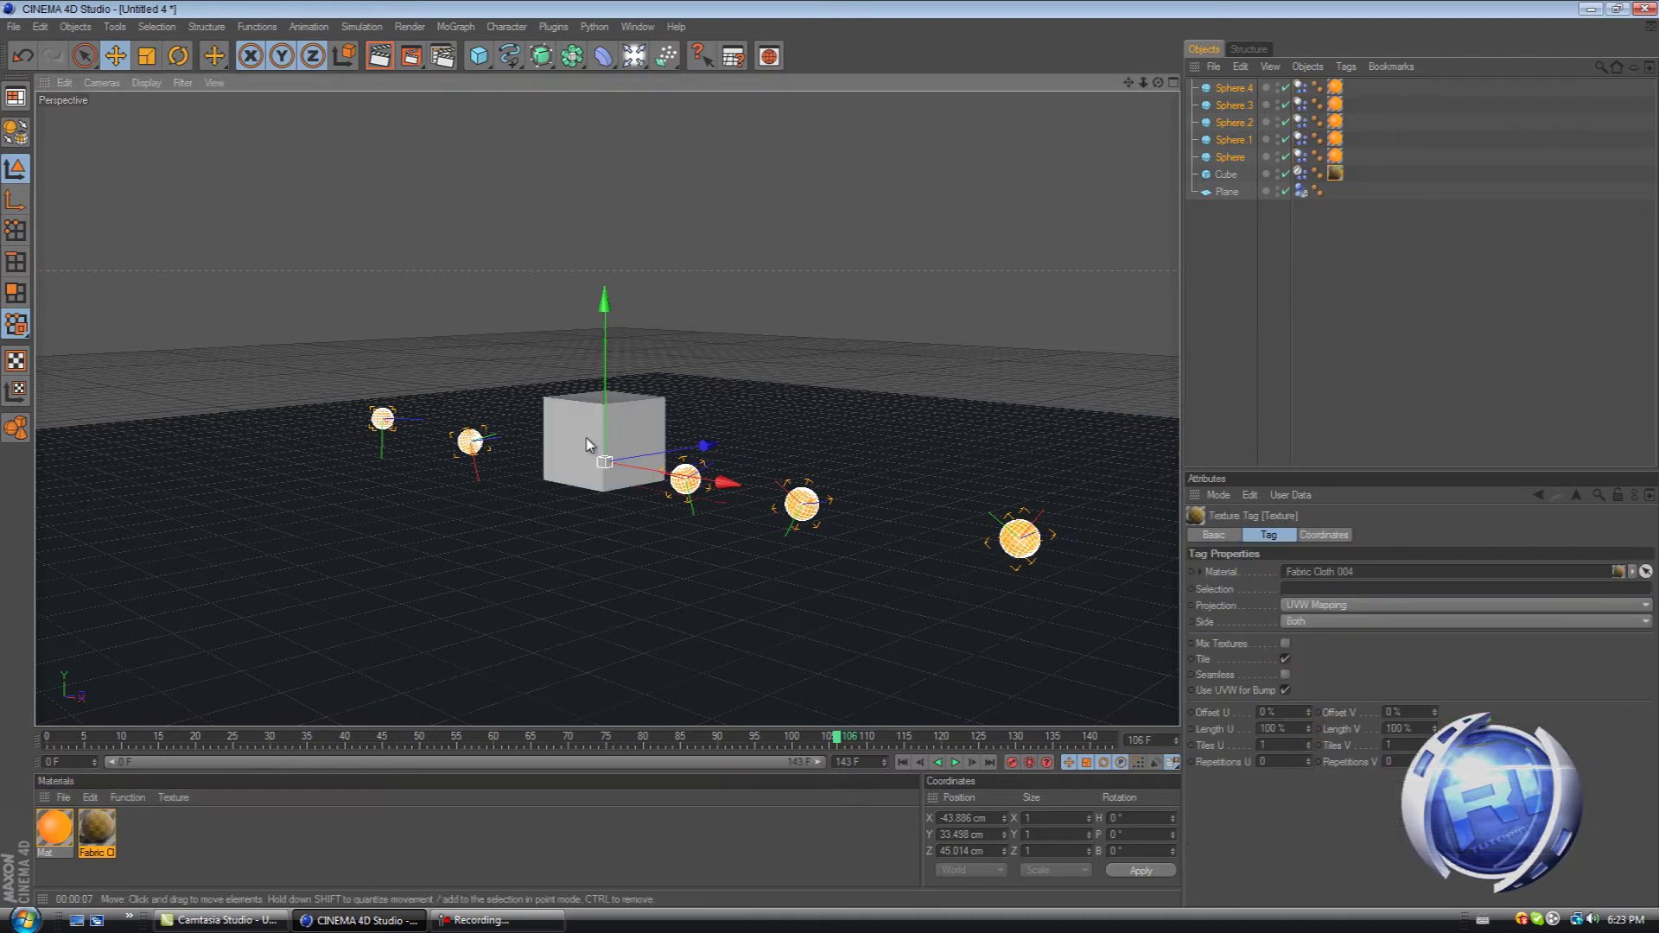
pyautogui.scroll(4, 605, 458)
pyautogui.scroll(-5, 610, 462)
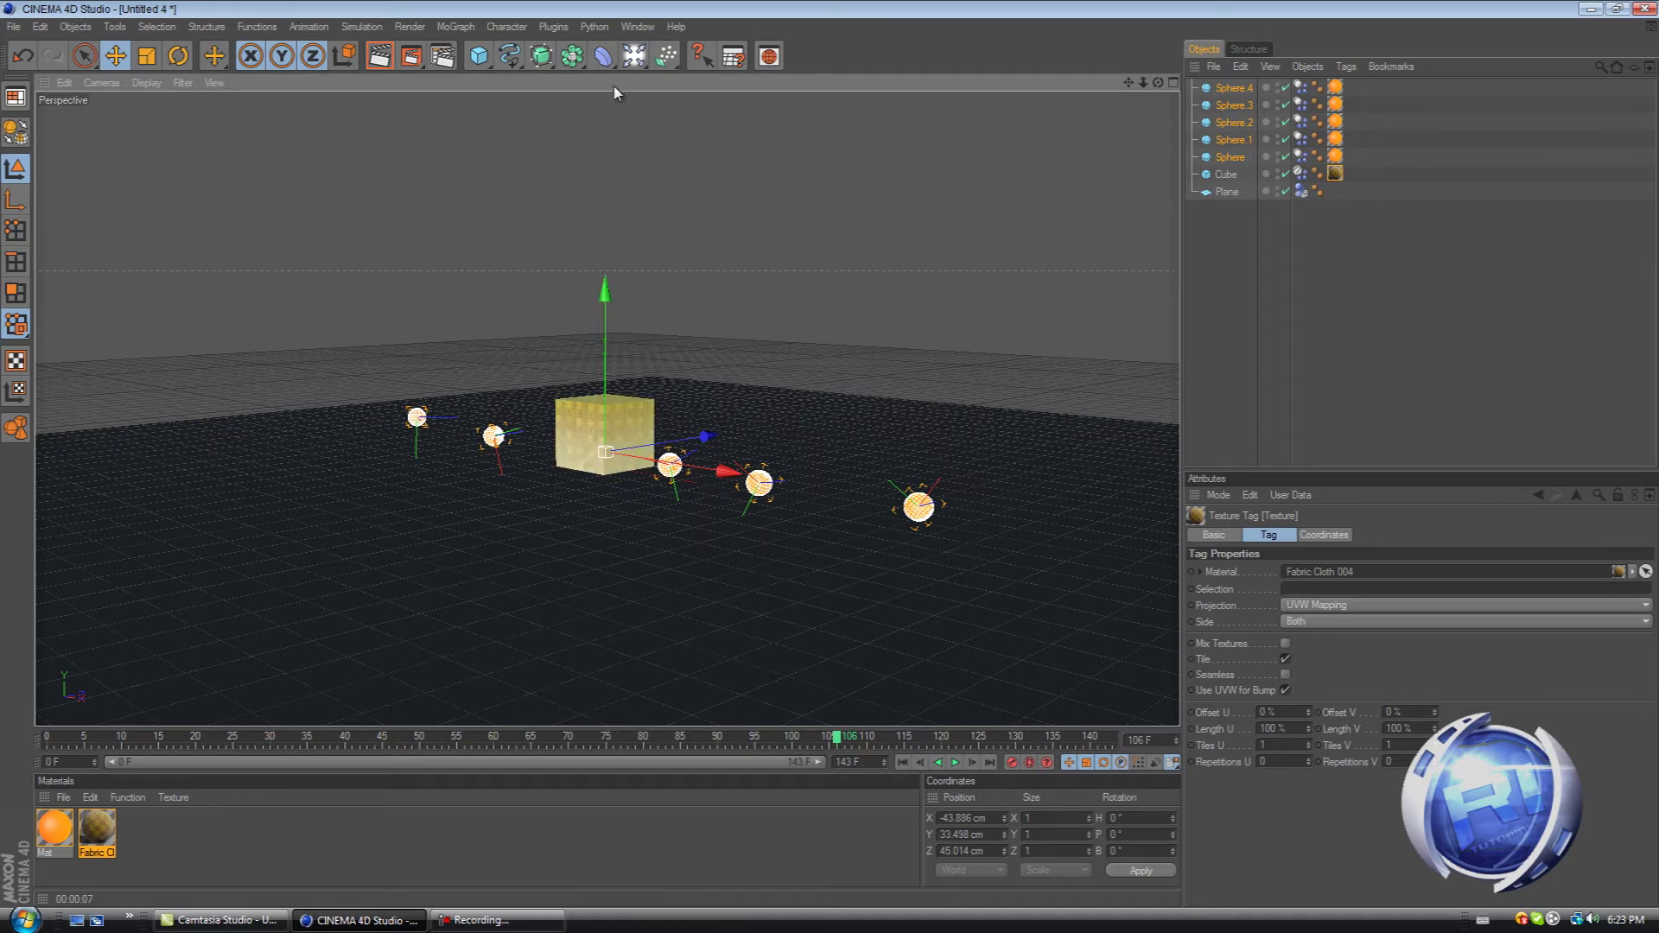
# Step: Add a Sky object and create a new material with its specular channel turned off
pyautogui.moveTo(634, 56); pyautogui.dragTo(682, 216)
pyautogui.doubleClick(198, 838)
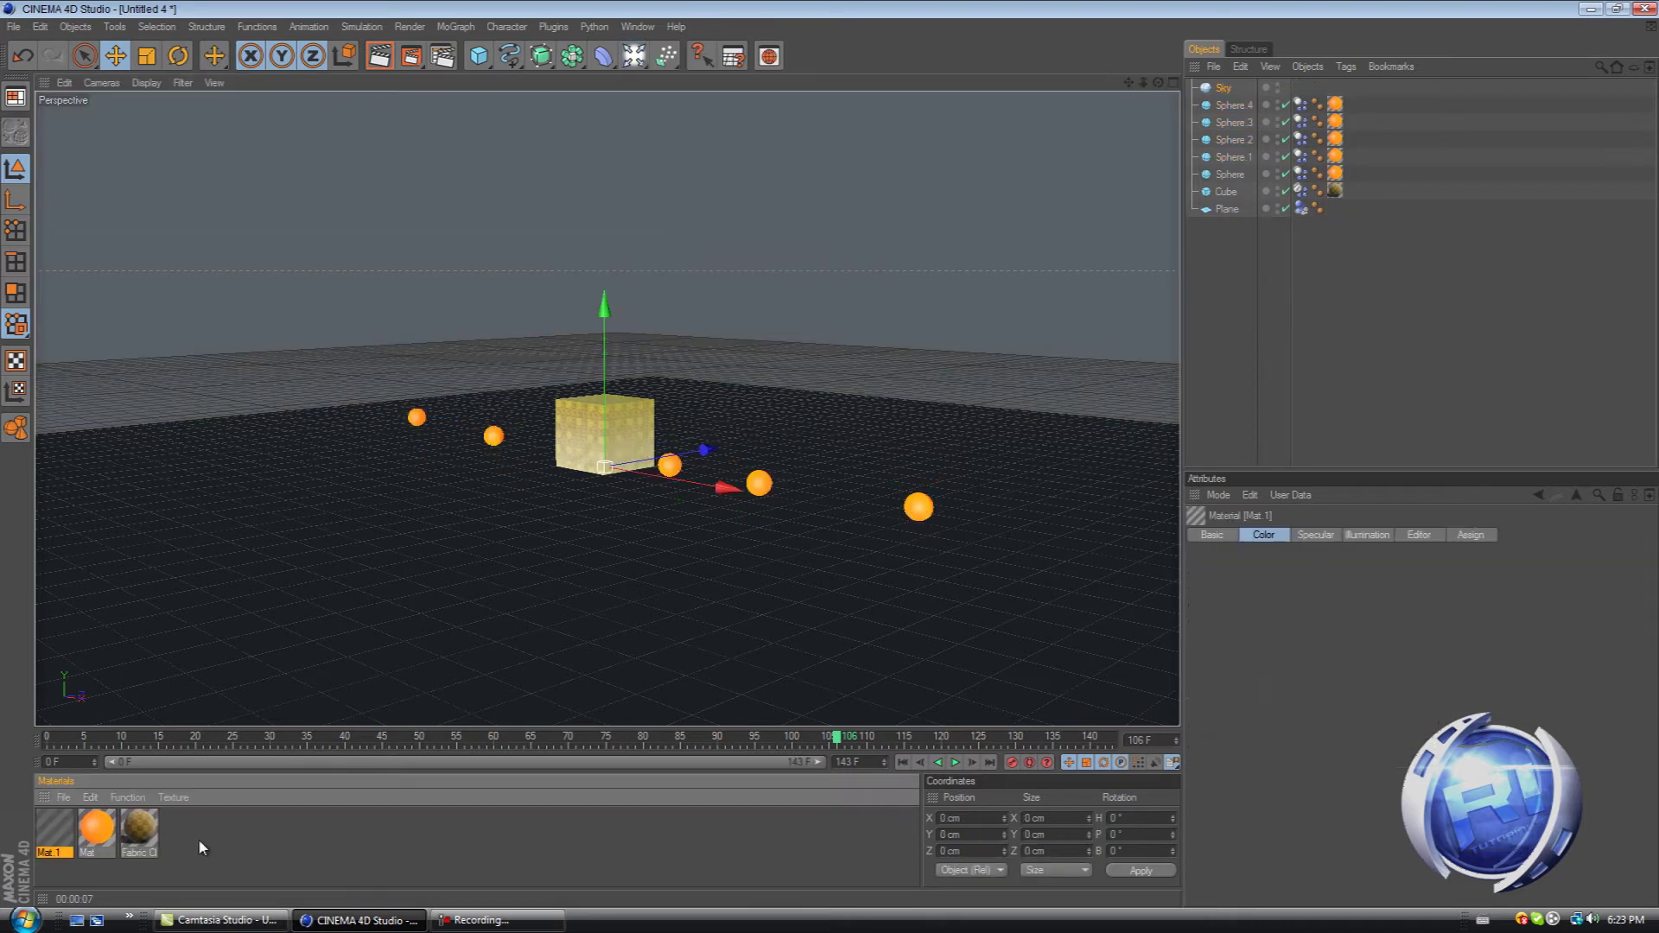
pyautogui.doubleClick(54, 827)
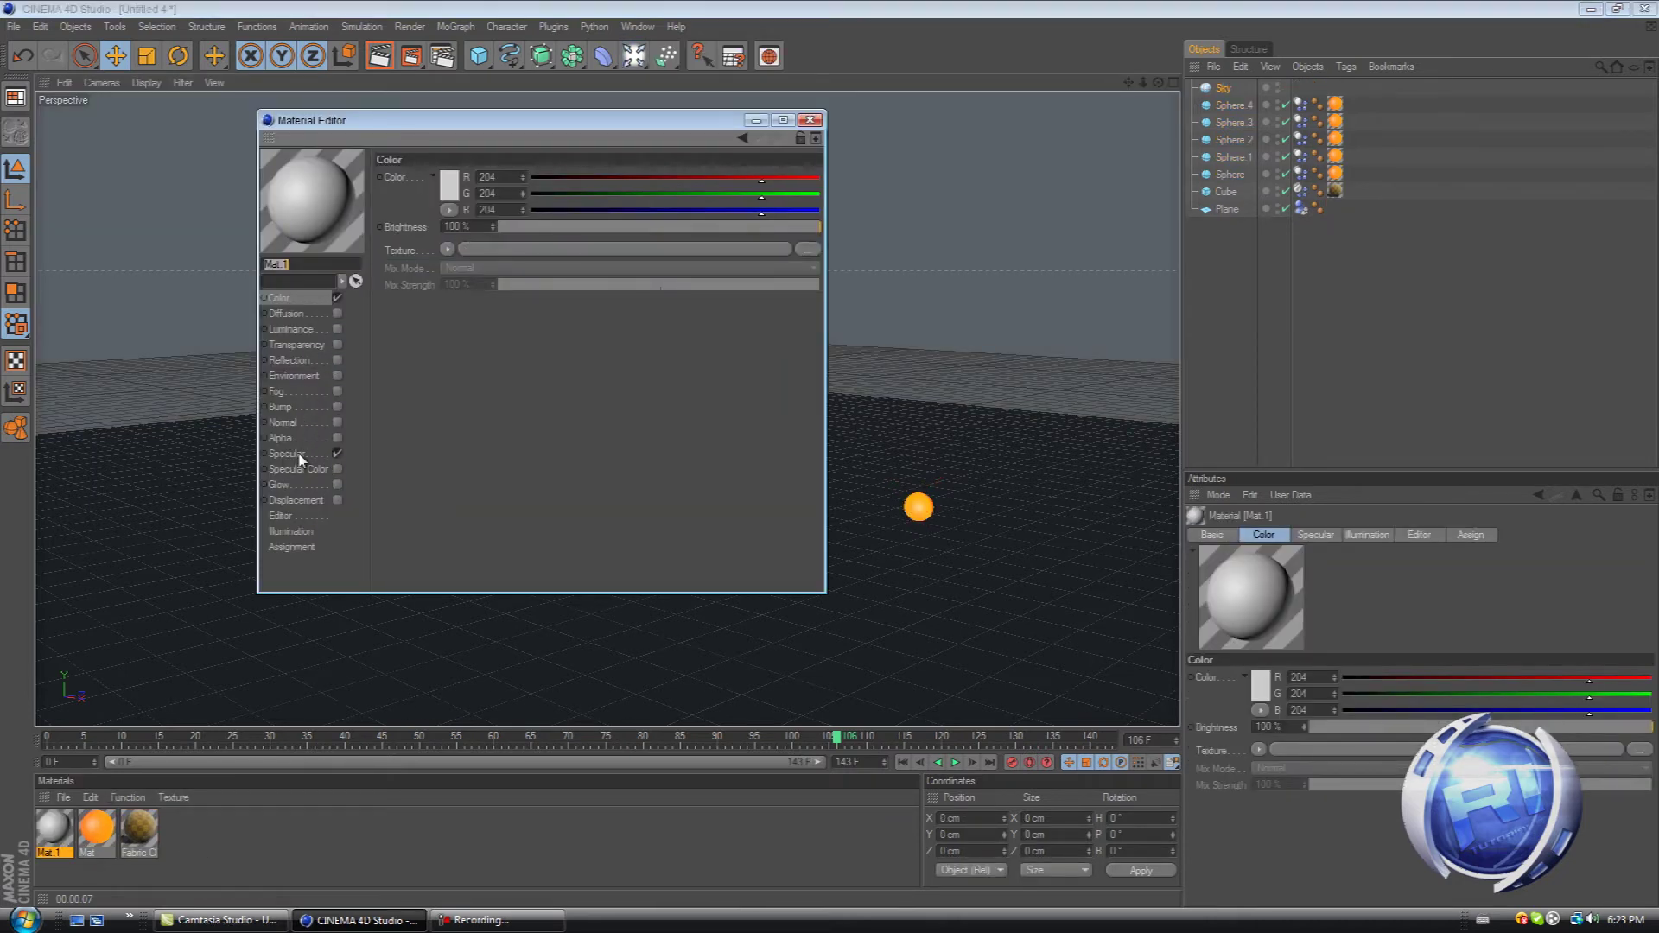
pyautogui.click(338, 455)
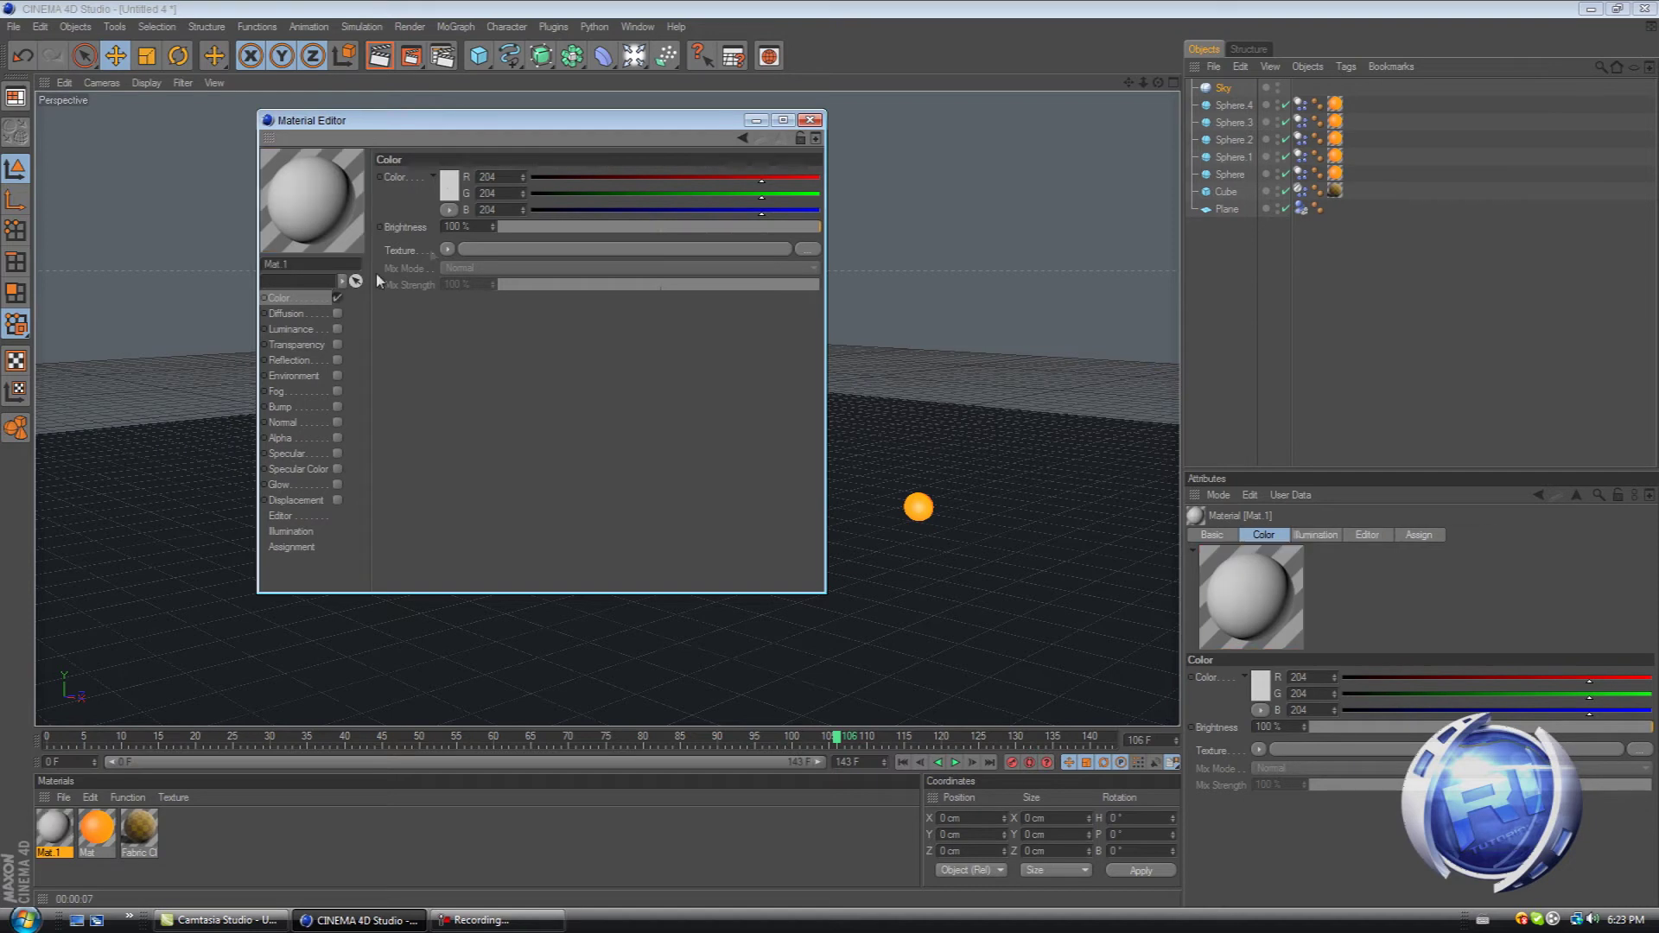
# Step: Set the new material's colour to black and apply it to the Sky object
pyautogui.click(448, 184)
pyautogui.moveTo(446, 185); pyautogui.dragTo(480, 272)
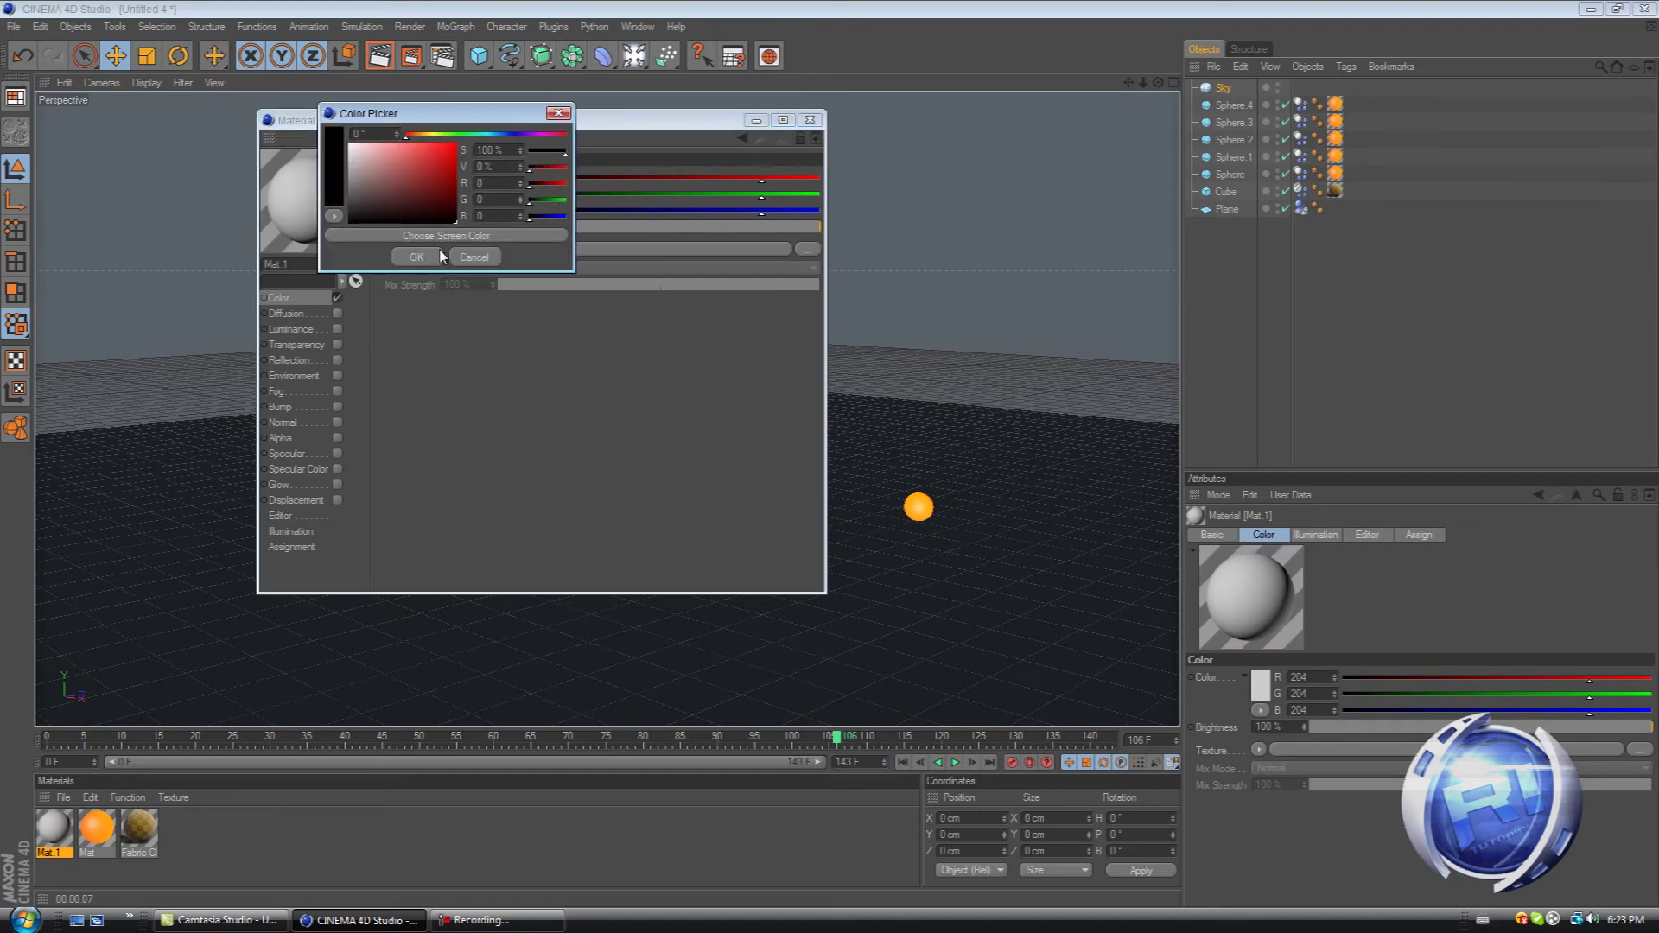
pyautogui.click(417, 257)
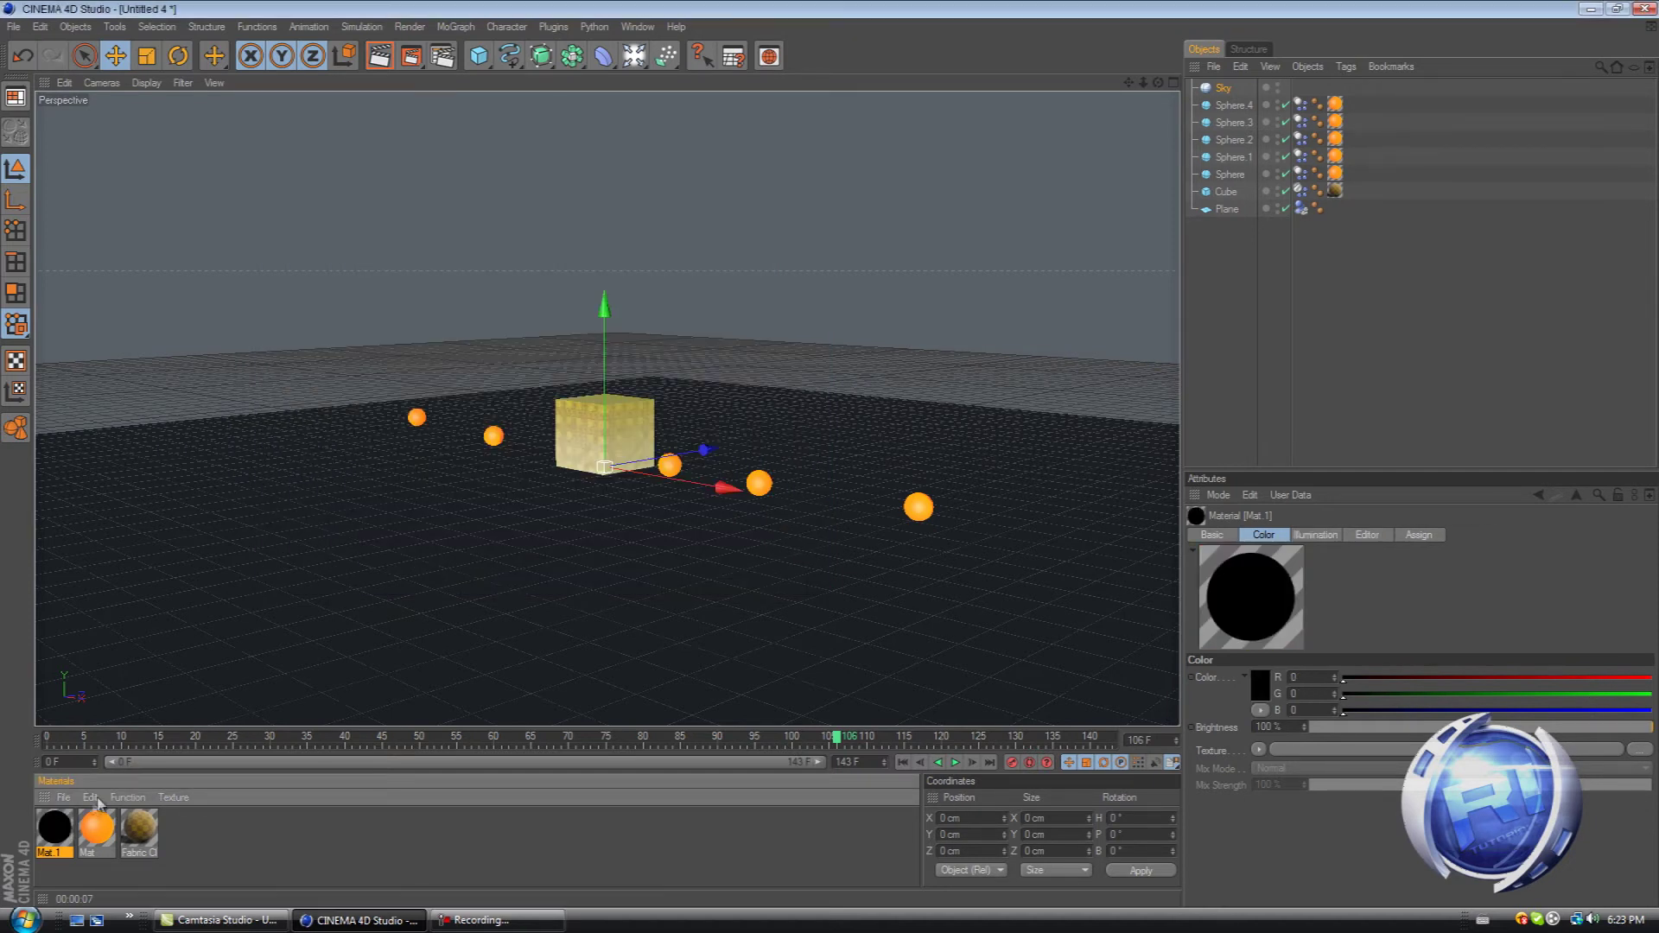
pyautogui.click(809, 119)
pyautogui.moveTo(60, 836); pyautogui.dragTo(1223, 87)
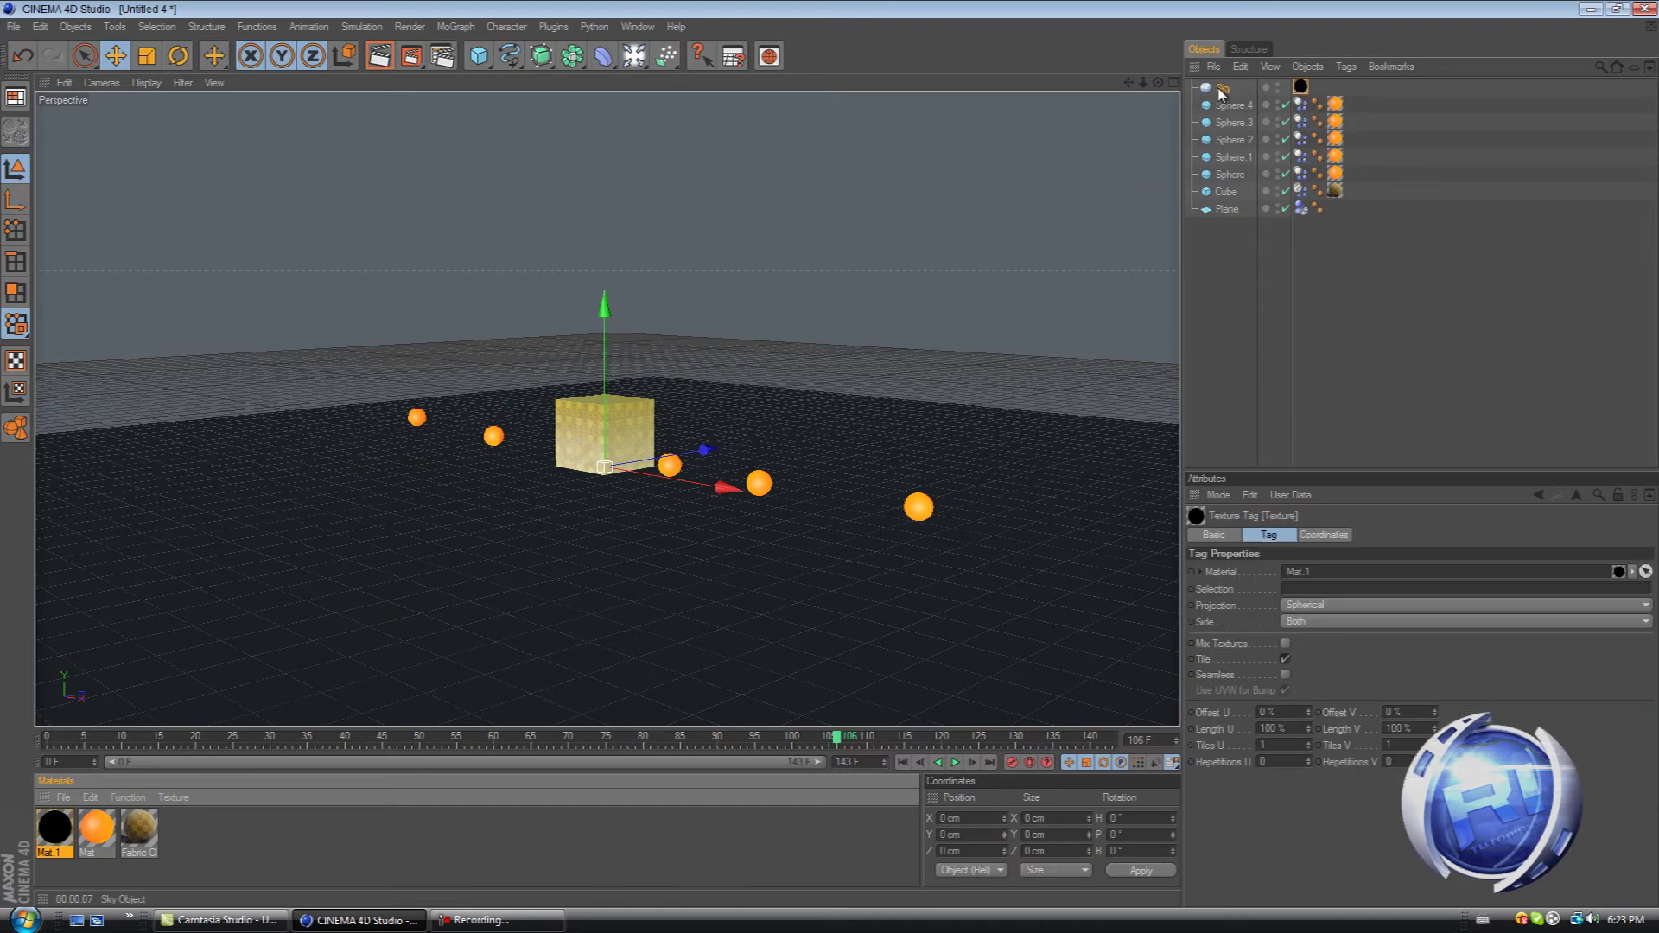
# Step: Add a second plane, enlarge it to about 1337 by 1866 cm and raise it about 1206 cm above the cube
pyautogui.moveTo(479, 56); pyautogui.dragTo(605, 108)
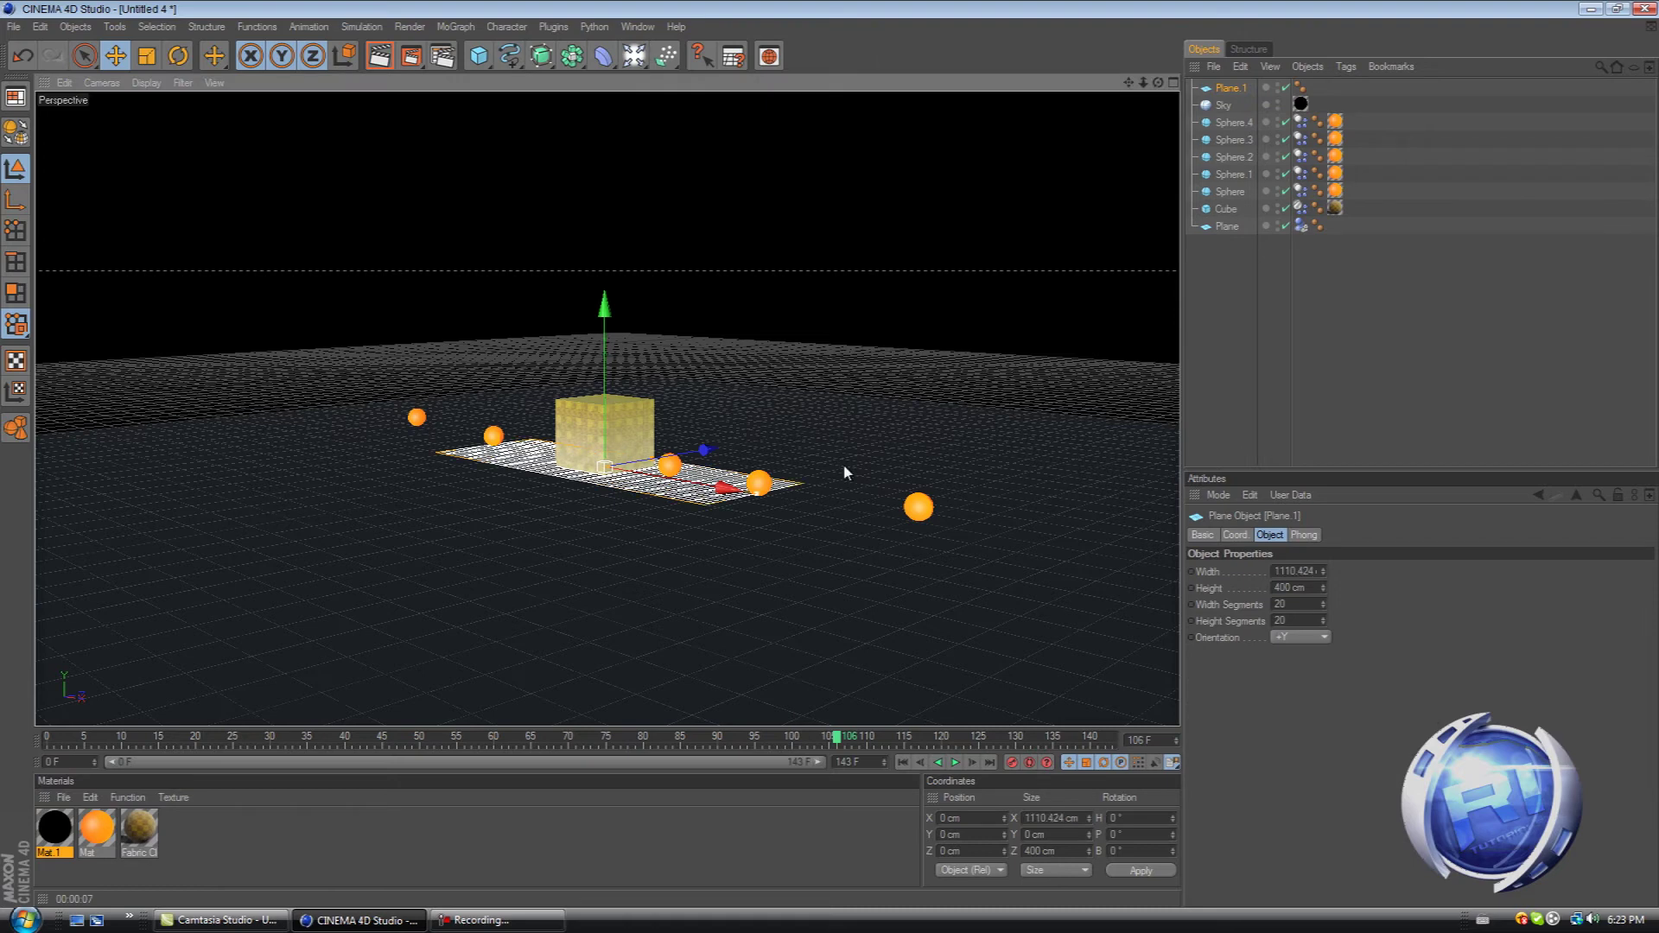
pyautogui.moveTo(653, 452); pyautogui.dragTo(829, 458)
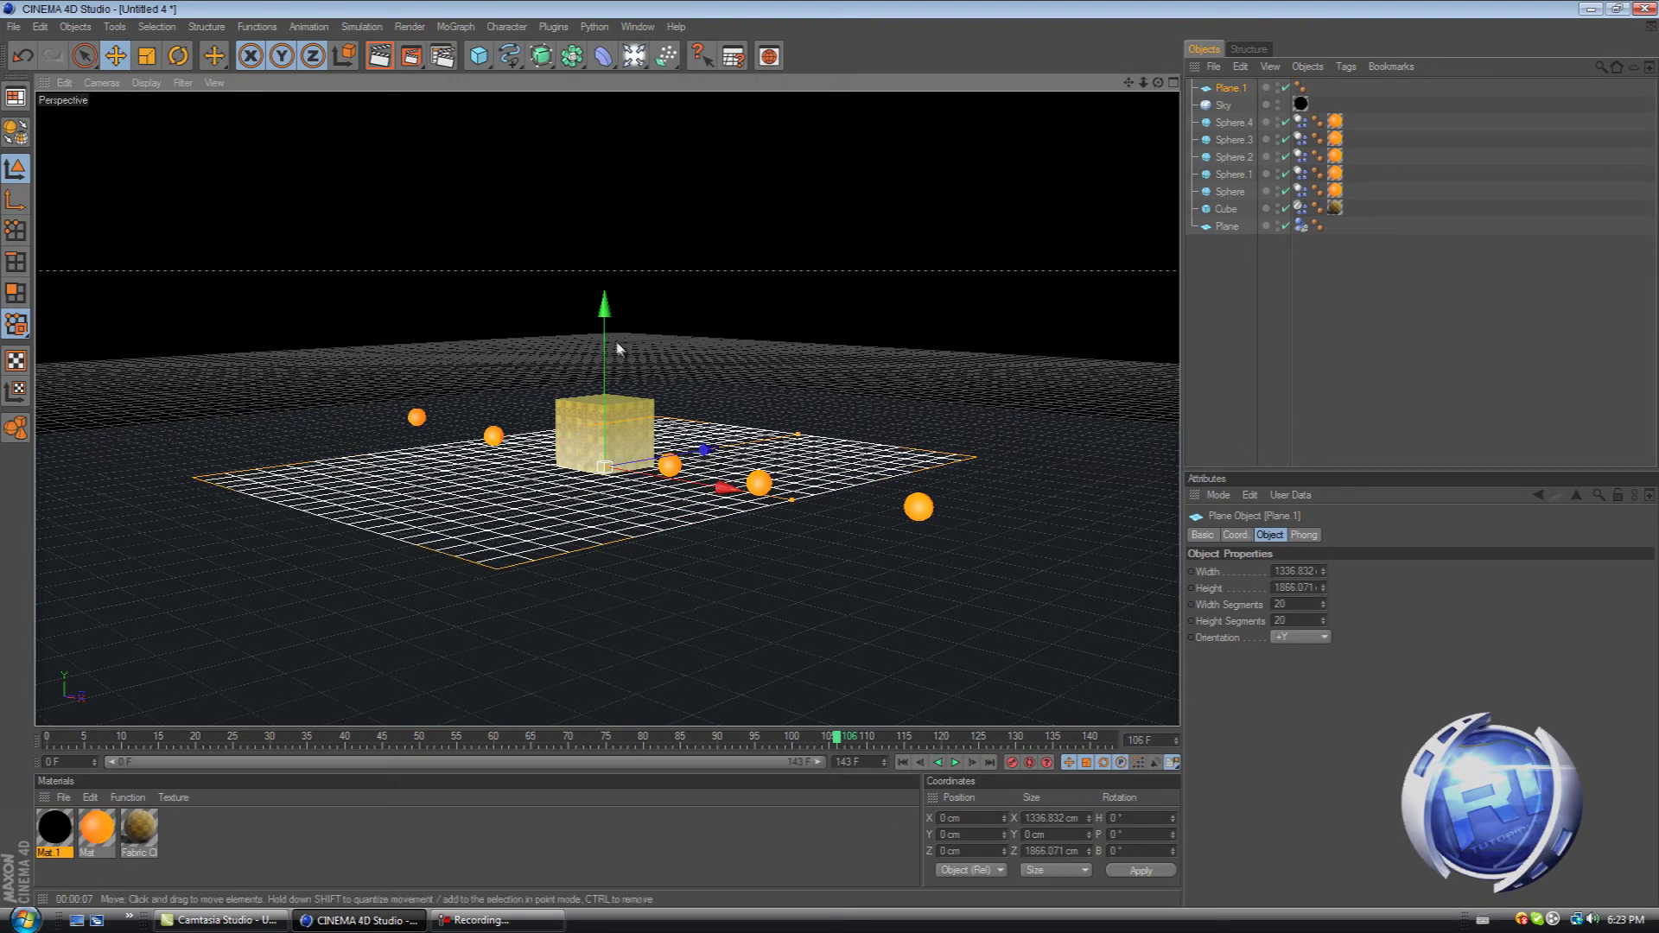
pyautogui.moveTo(613, 342); pyautogui.dragTo(828, 451)
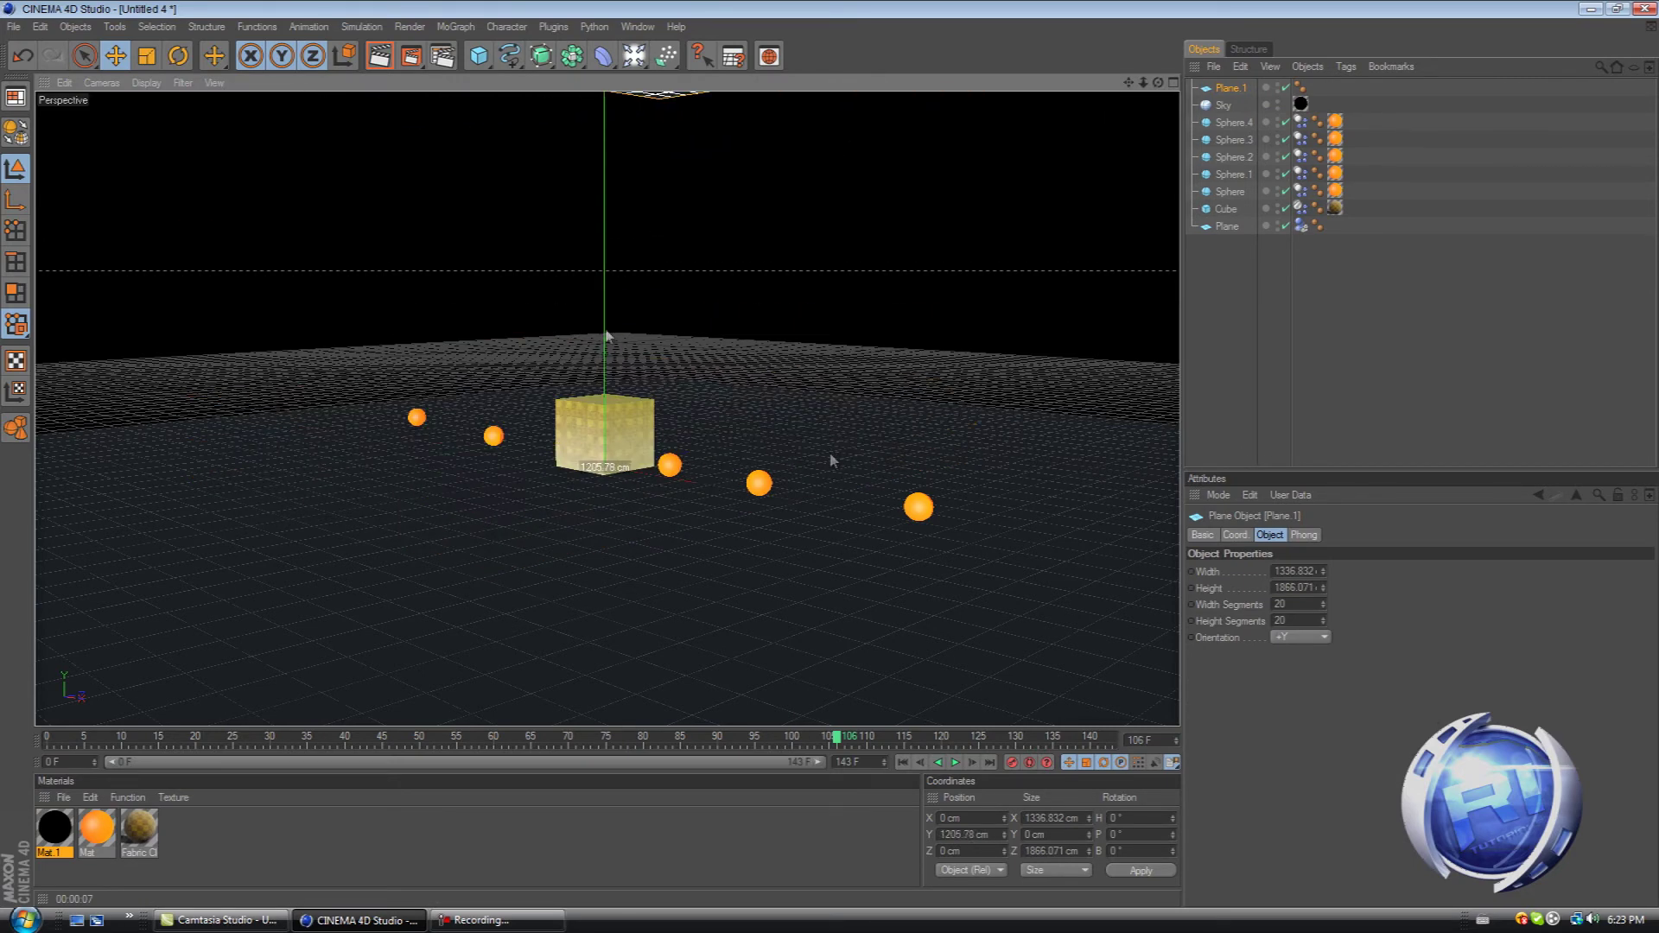
pyautogui.scroll(-5, 609, 344)
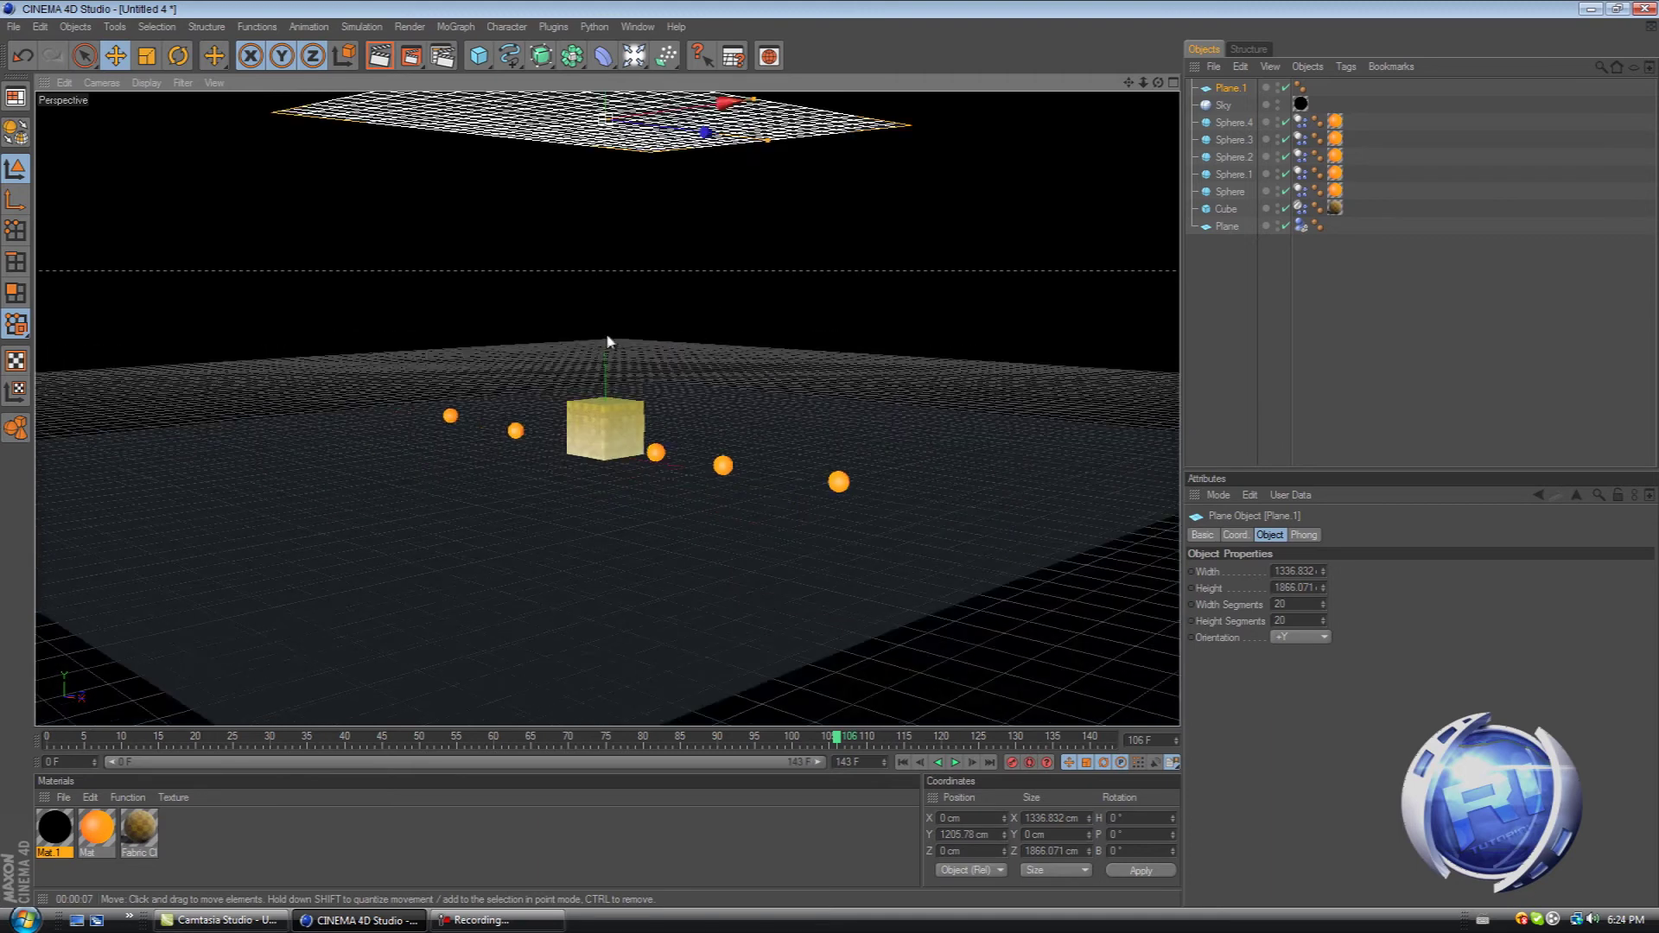
# Step: Create another material with colour and specular disabled and luminance enabled
pyautogui.doubleClick(207, 823)
pyautogui.doubleClick(54, 827)
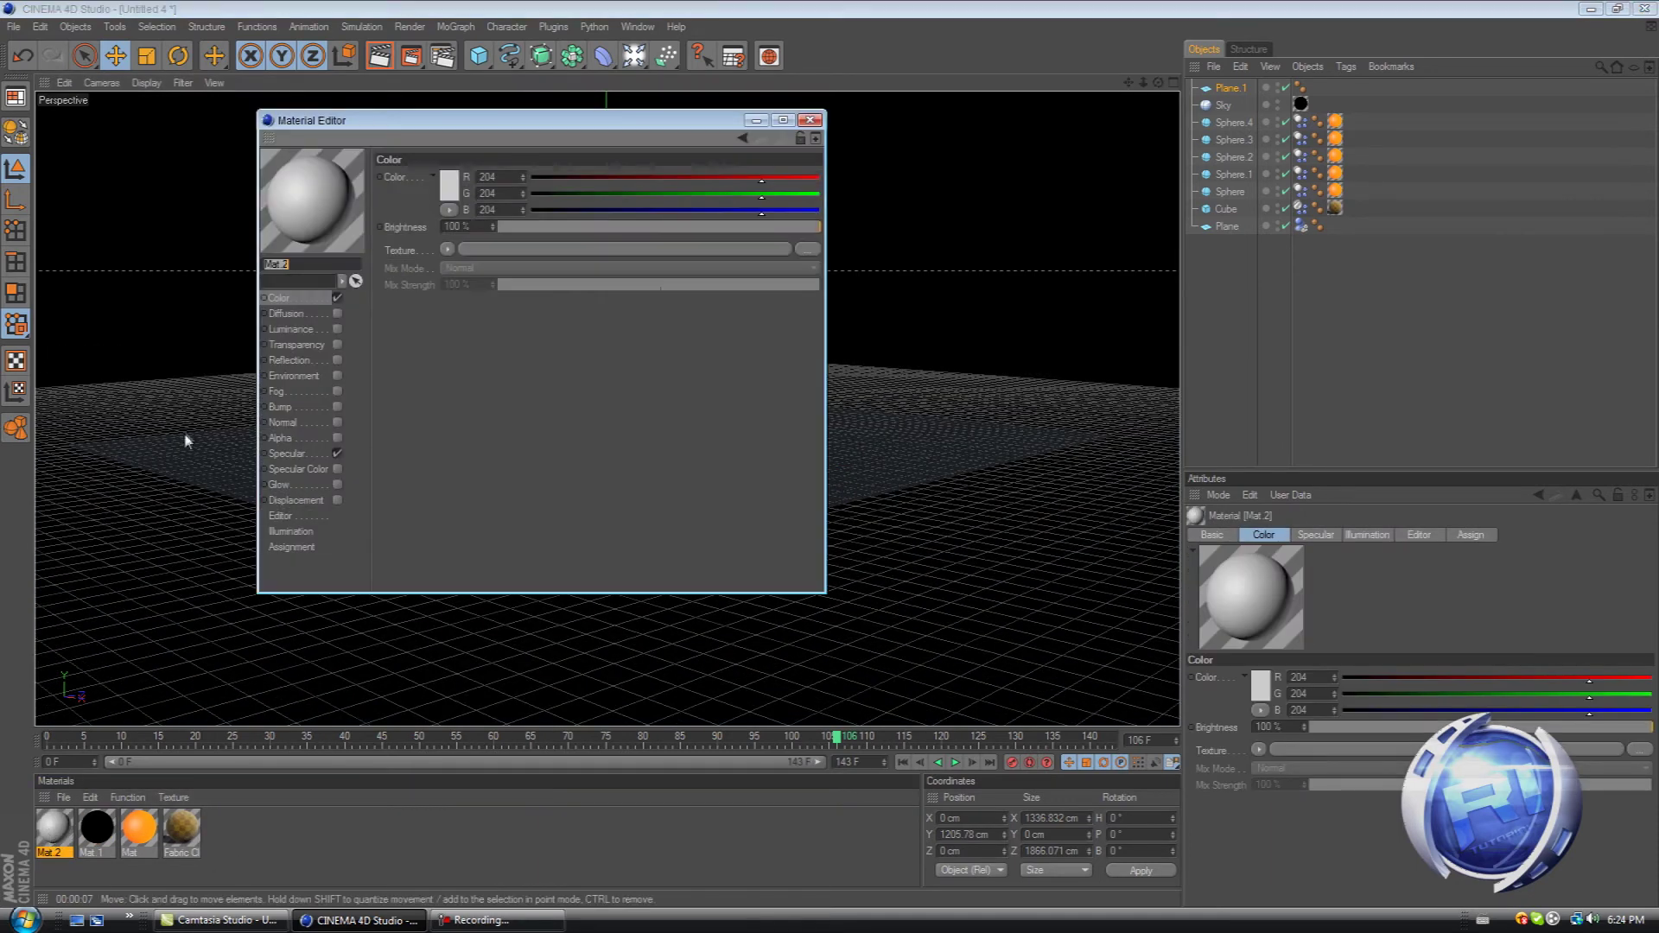
pyautogui.click(337, 298)
pyautogui.click(337, 454)
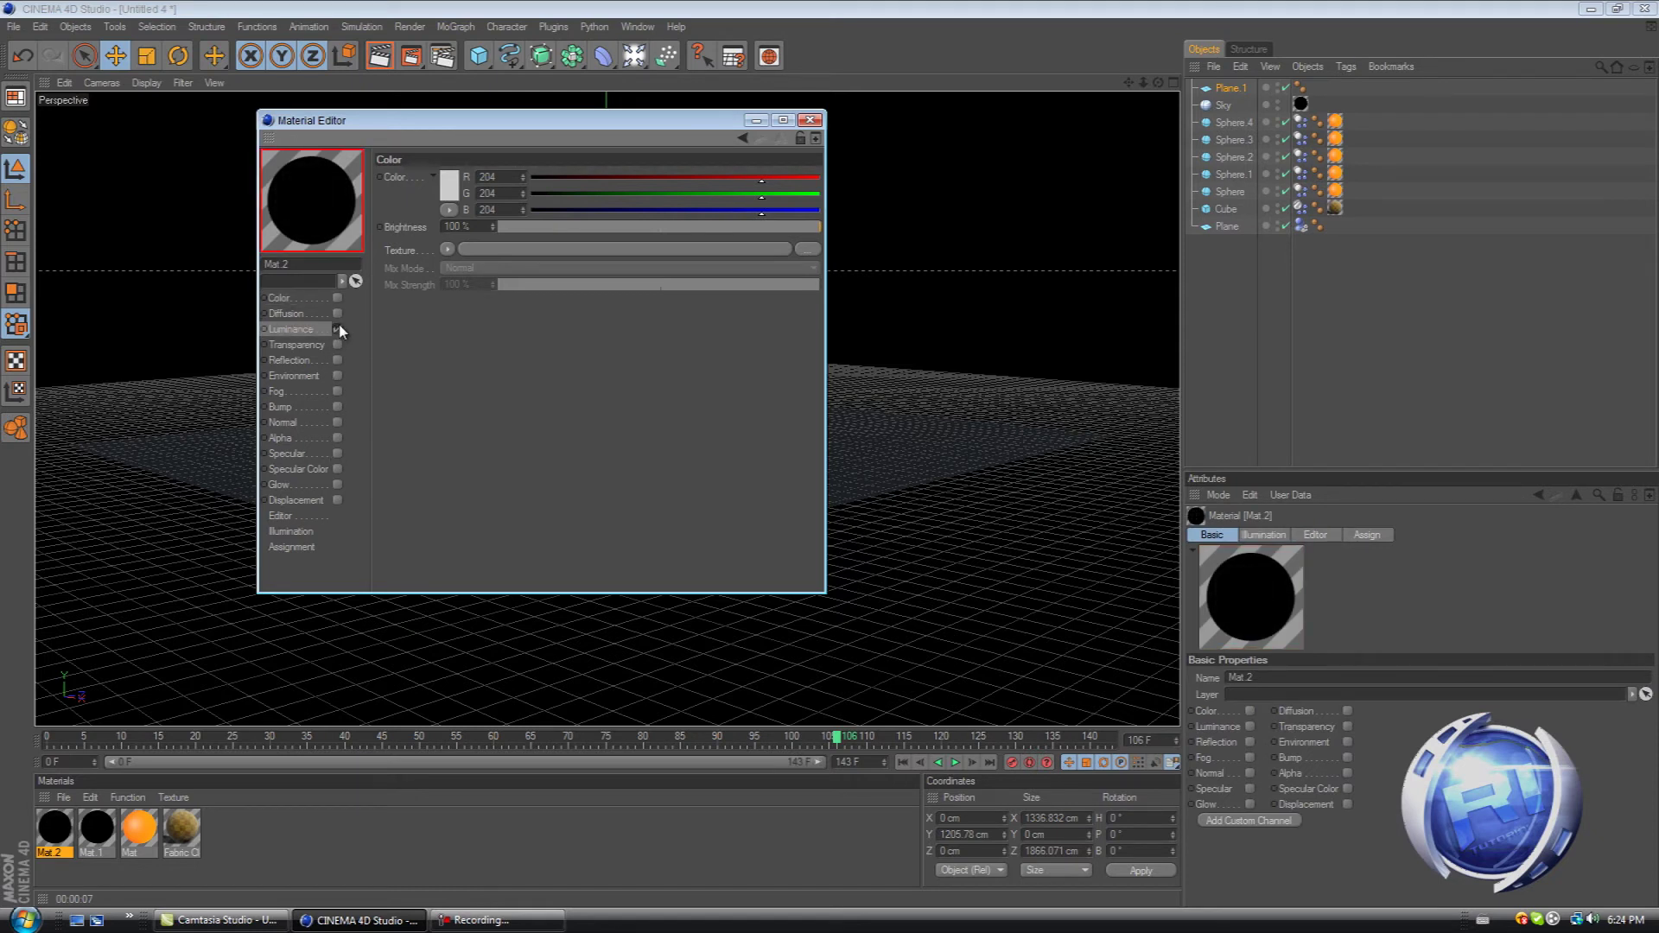
pyautogui.click(337, 329)
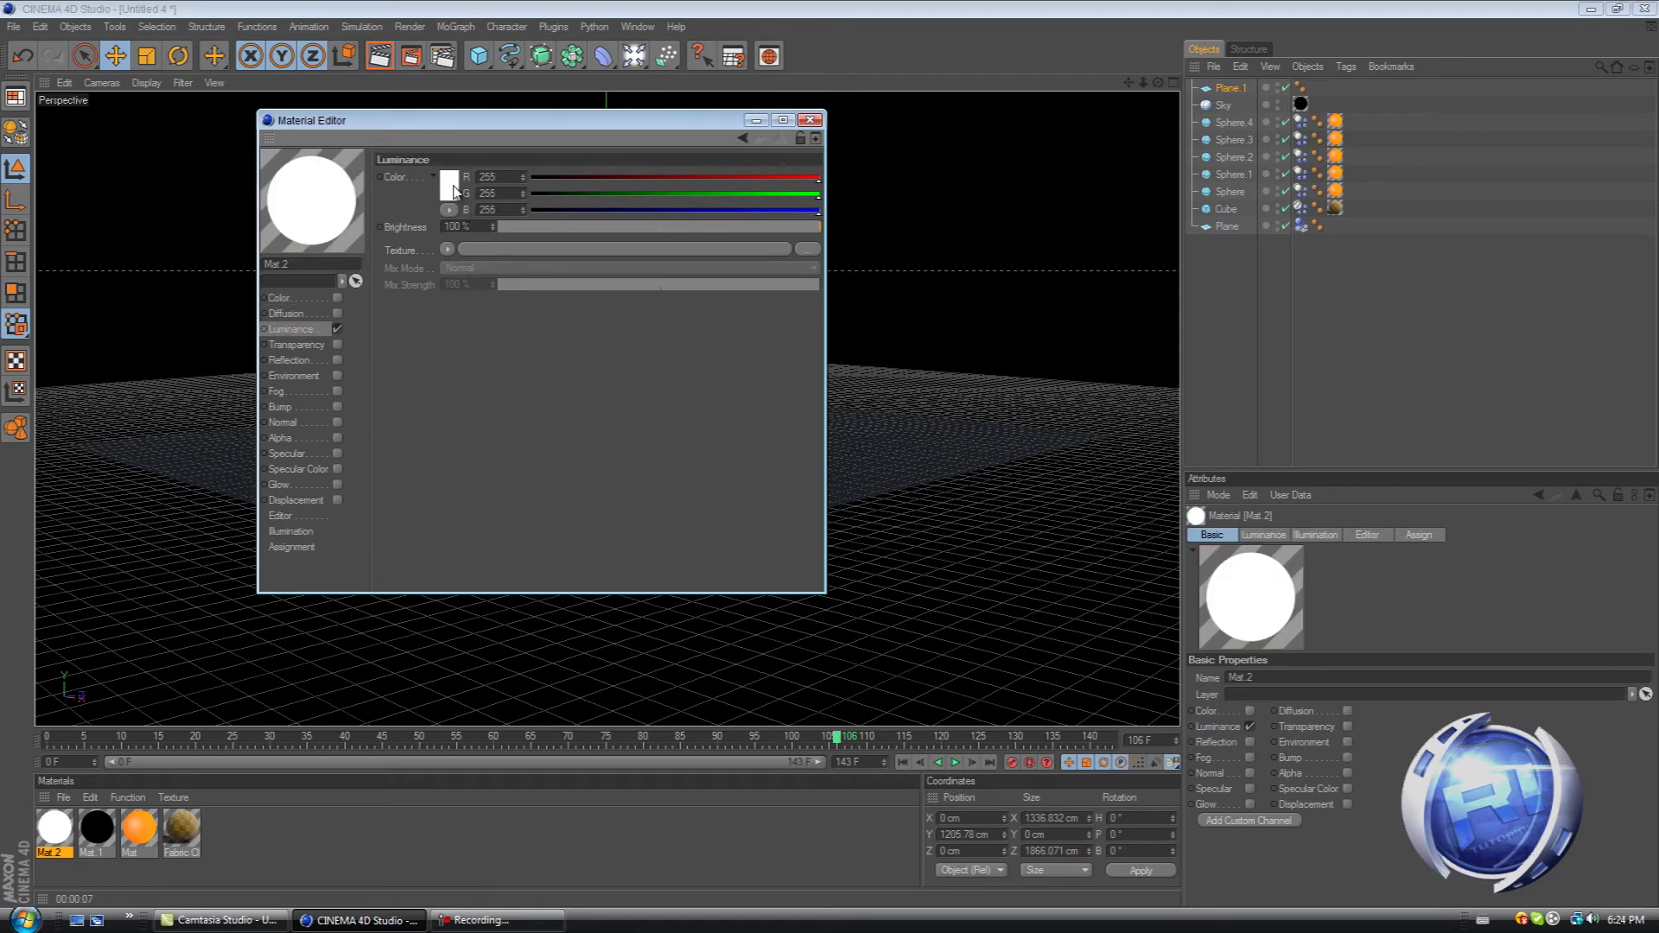
# Step: Set the material's luminance colour to RGB 255, 240, 228 with 60% brightness and apply it to the raised plane
pyautogui.click(450, 185)
pyautogui.moveTo(412, 134); pyautogui.dragTo(366, 143)
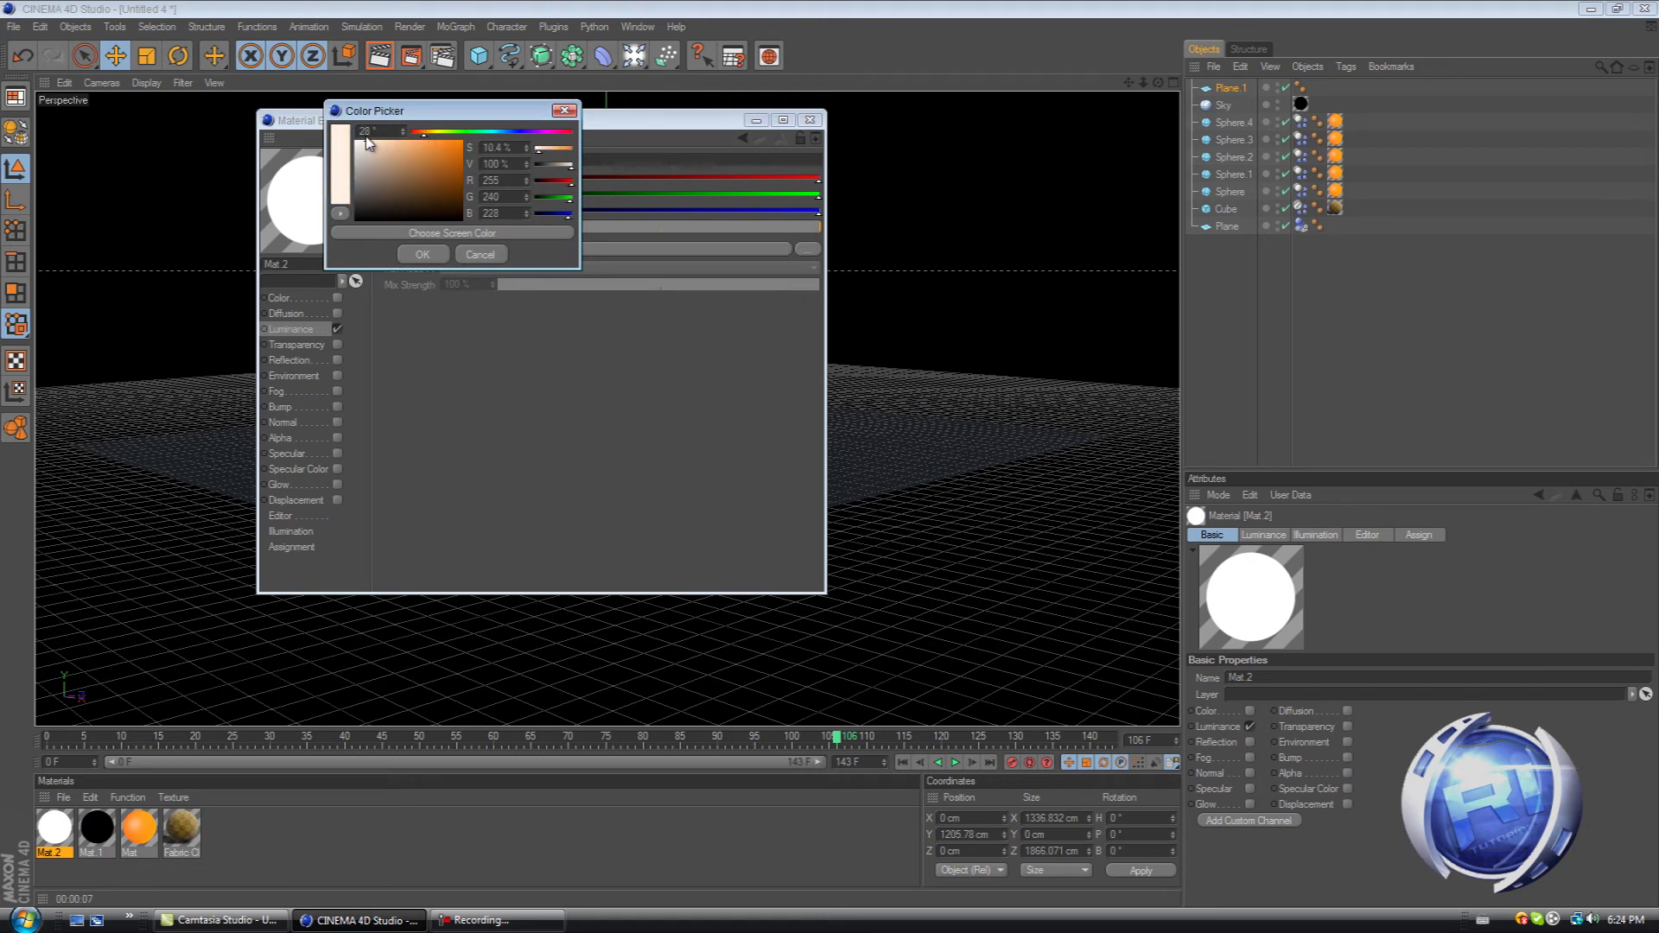
pyautogui.click(413, 254)
pyautogui.moveTo(495, 231); pyautogui.dragTo(497, 221)
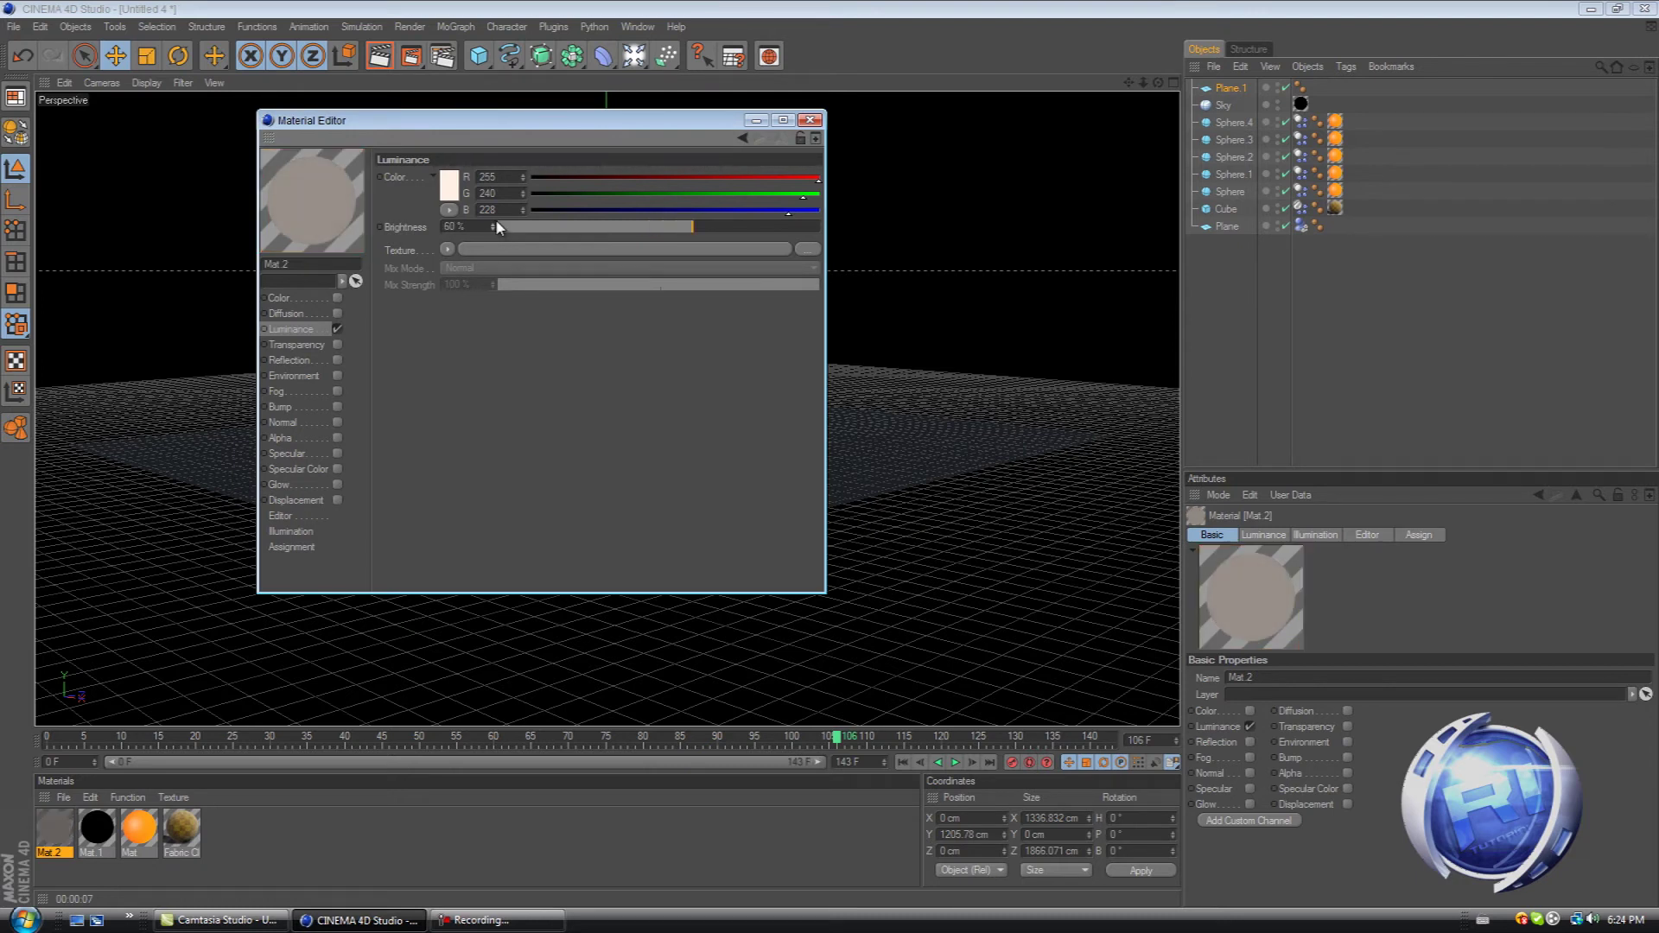
pyautogui.click(810, 120)
pyautogui.moveTo(65, 832); pyautogui.dragTo(538, 216)
pyautogui.scroll(3, 527, 204)
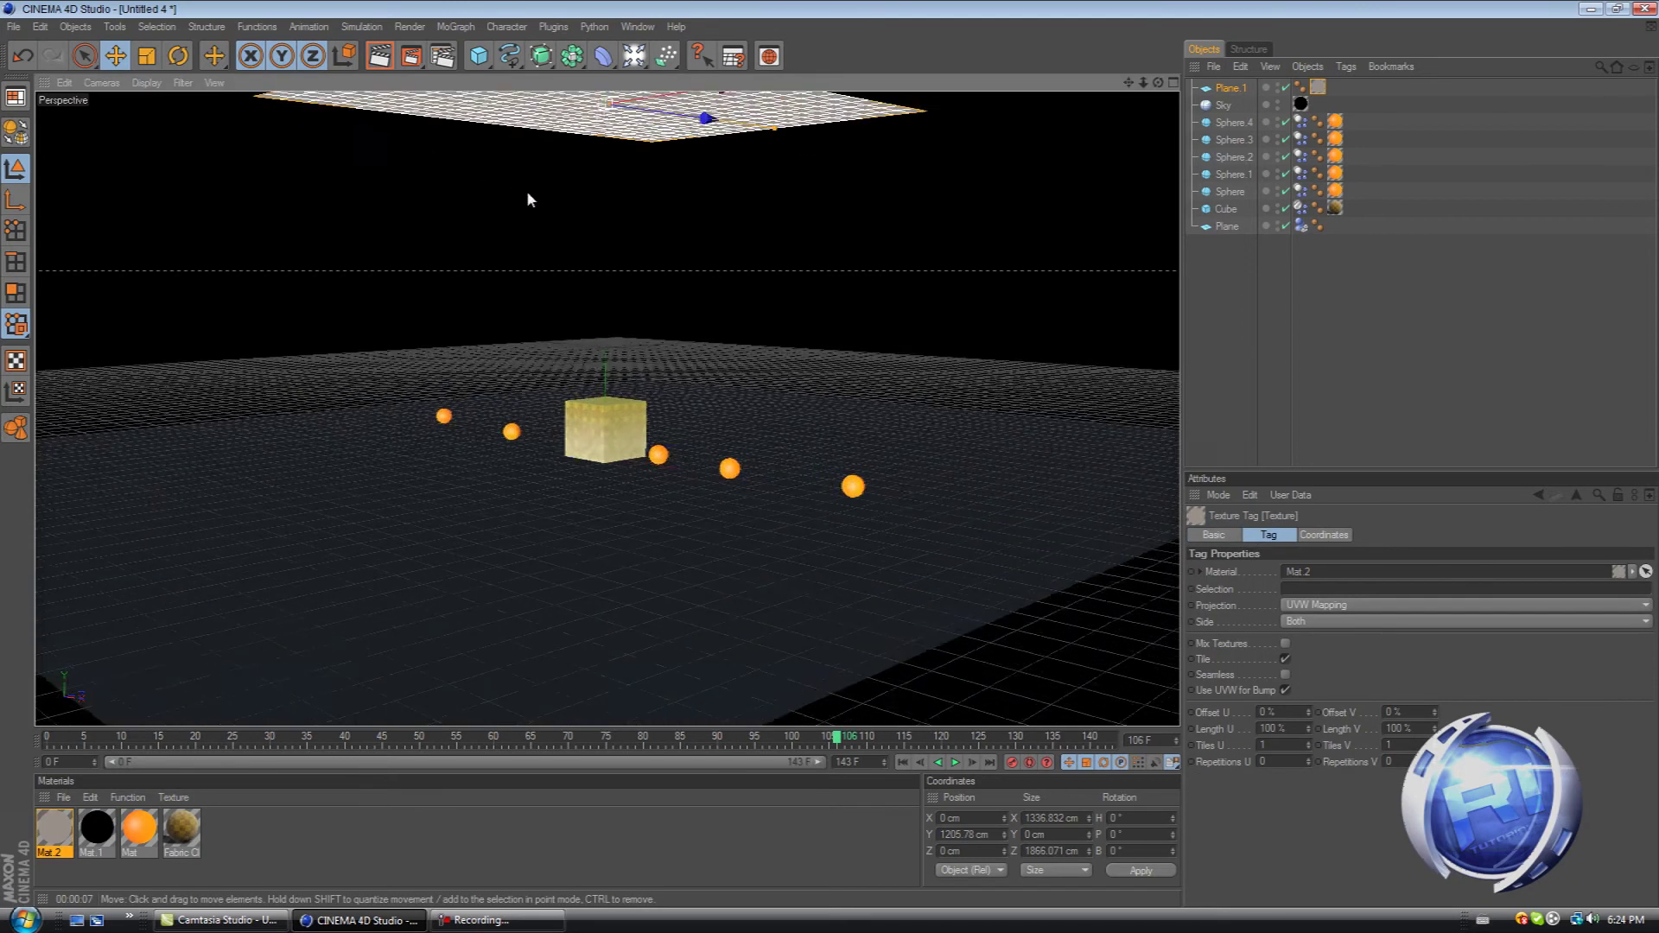
pyautogui.scroll(-4, 528, 193)
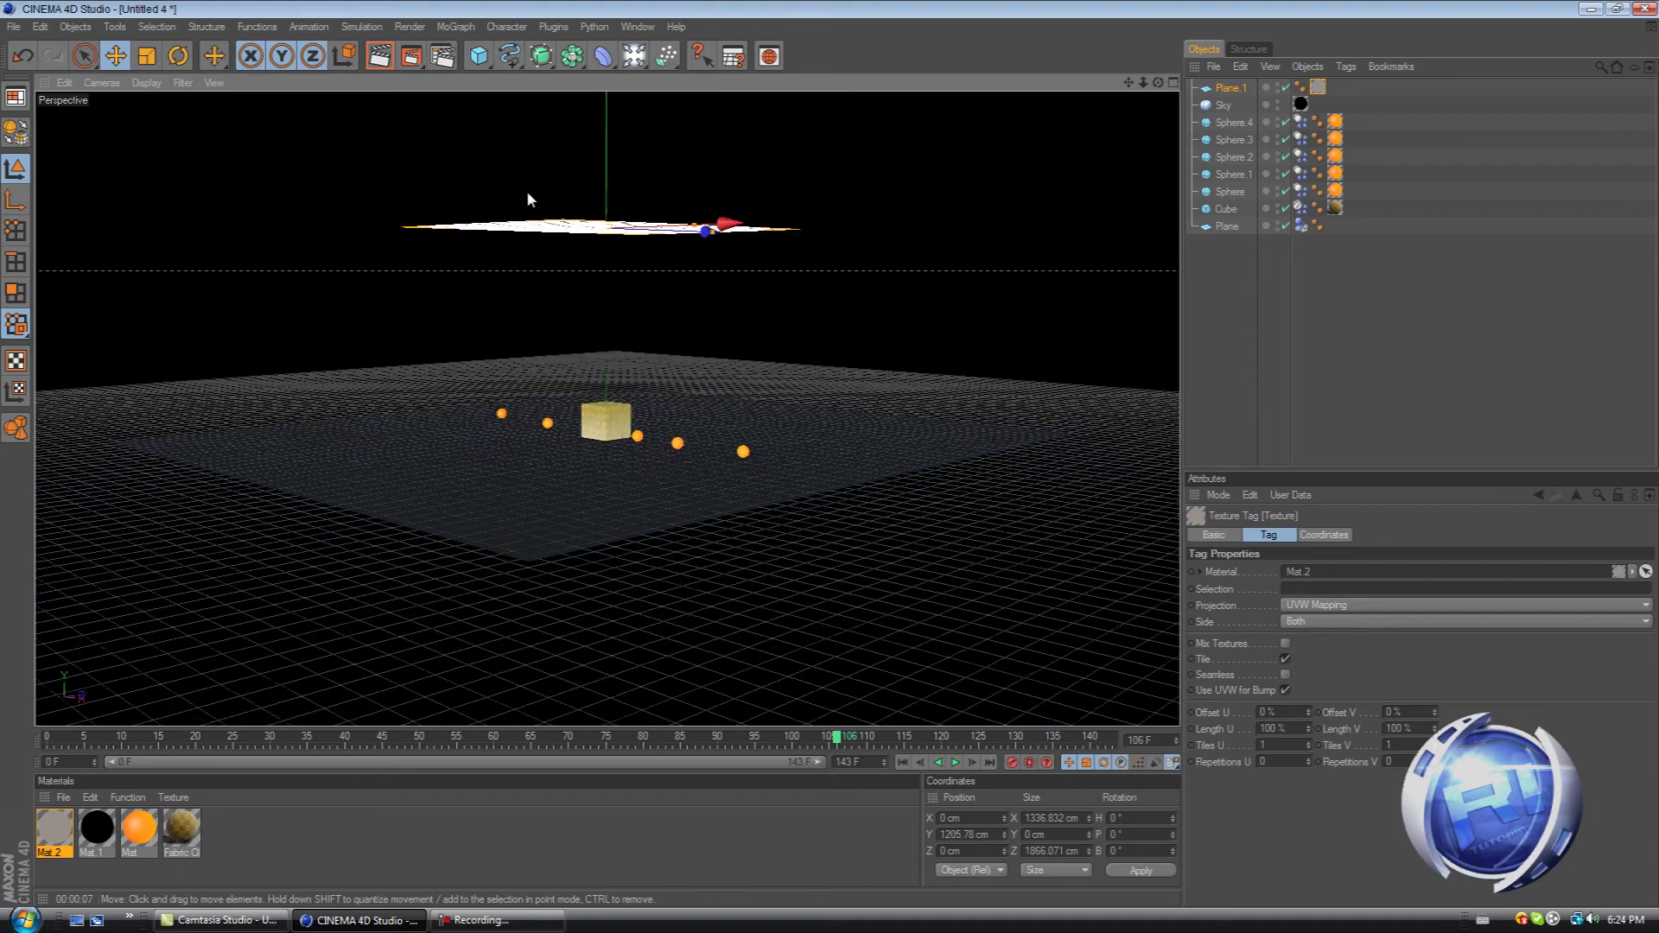
# Step: Select the large floor plane beneath the cube
pyautogui.click(510, 464)
pyautogui.scroll(3, 501, 463)
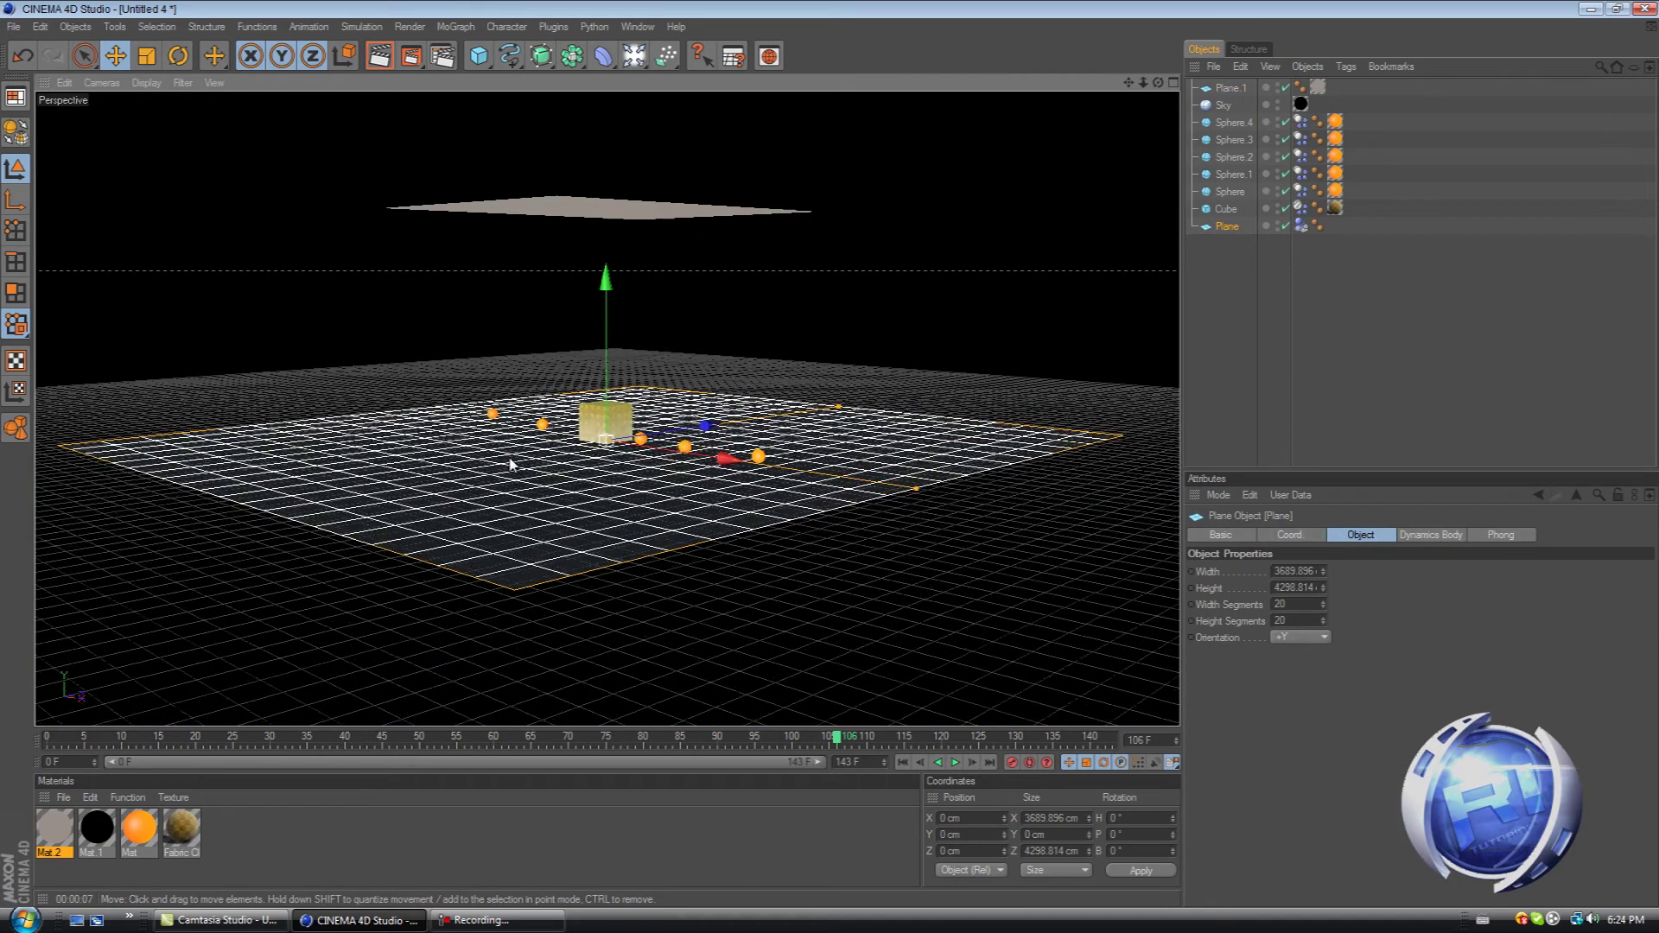
pyautogui.scroll(3, 501, 460)
pyautogui.scroll(-3, 501, 456)
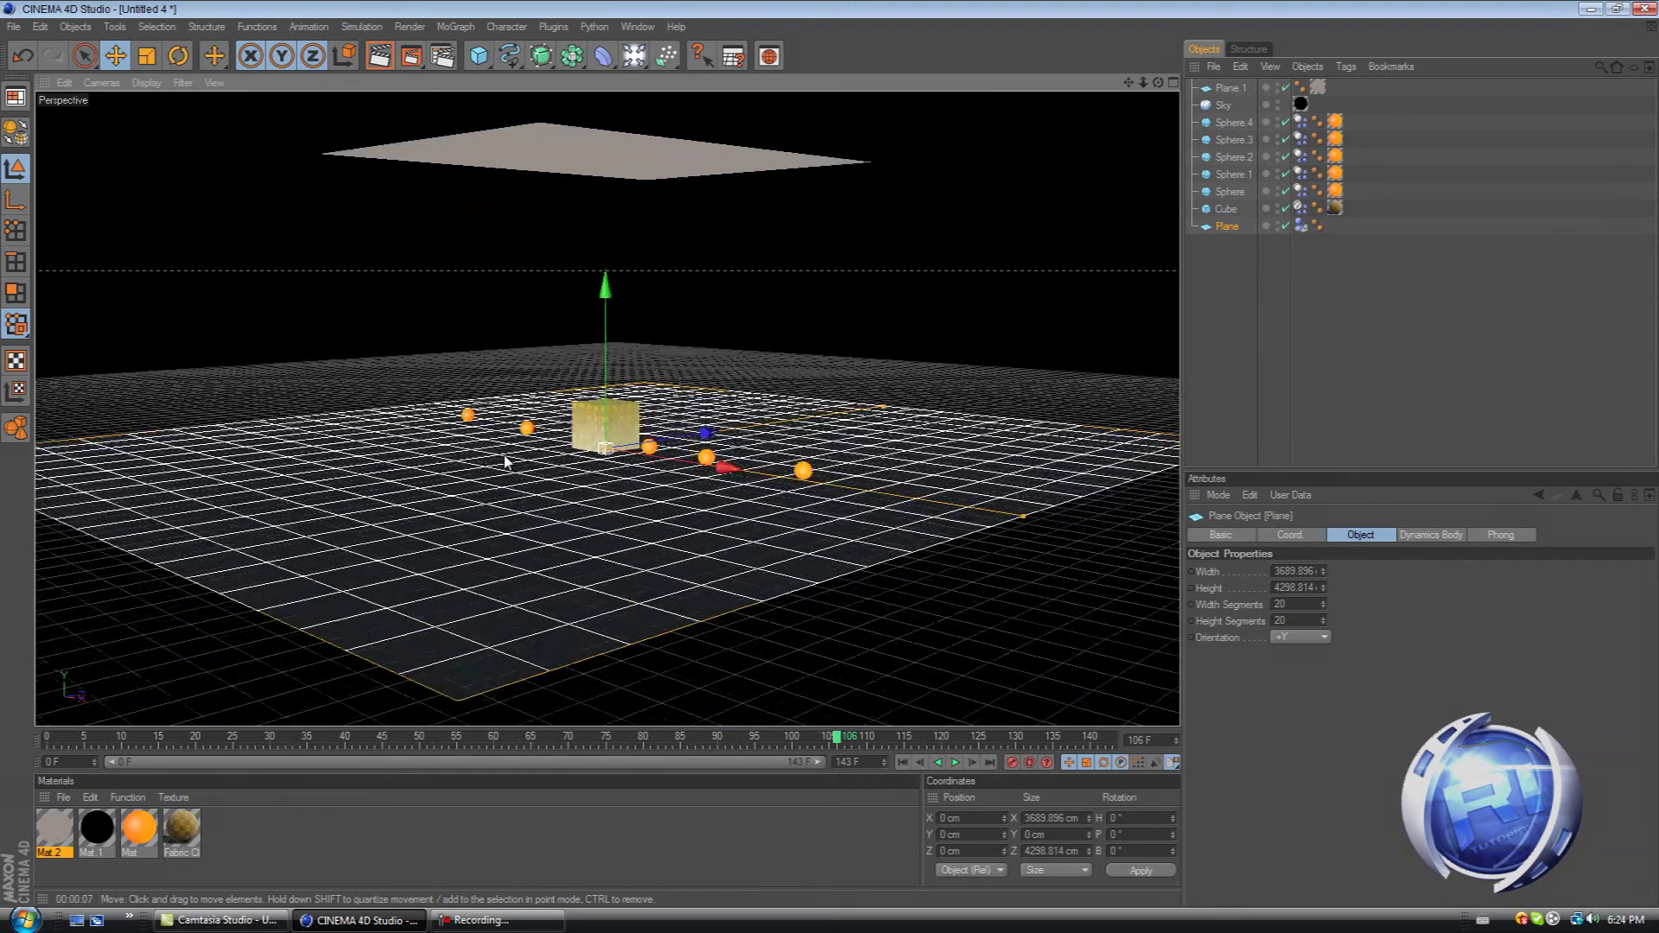
pyautogui.scroll(5, 507, 463)
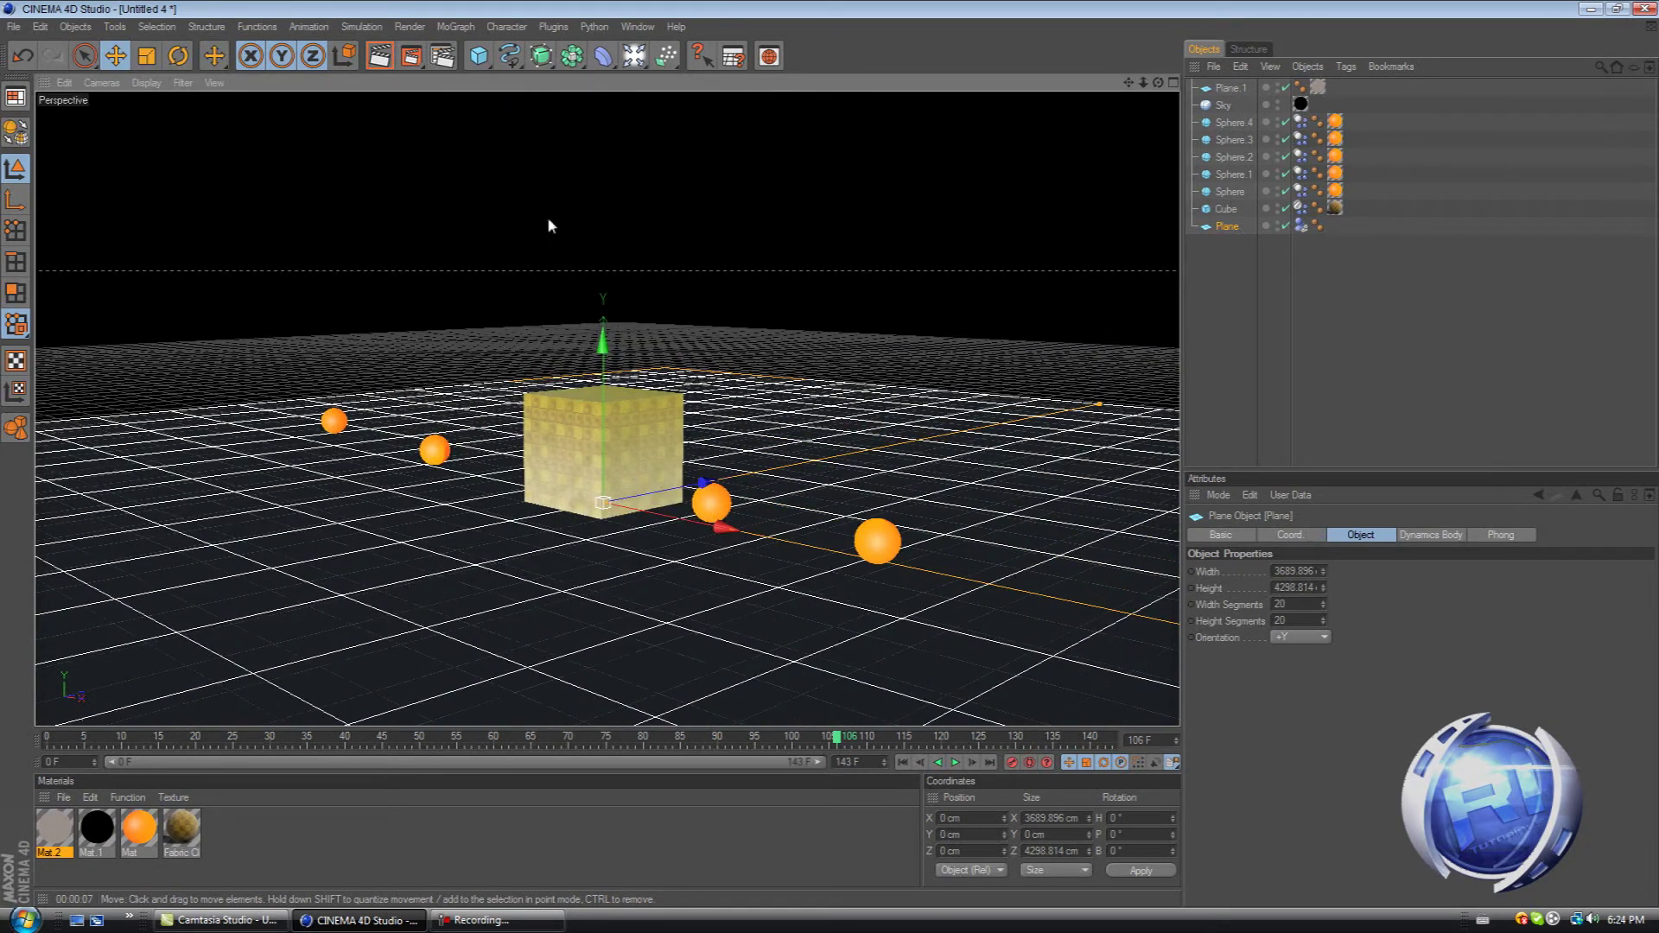
# Step: Add the Ambient Occlusion and Global Illumination effects to the render settings
pyautogui.click(445, 58)
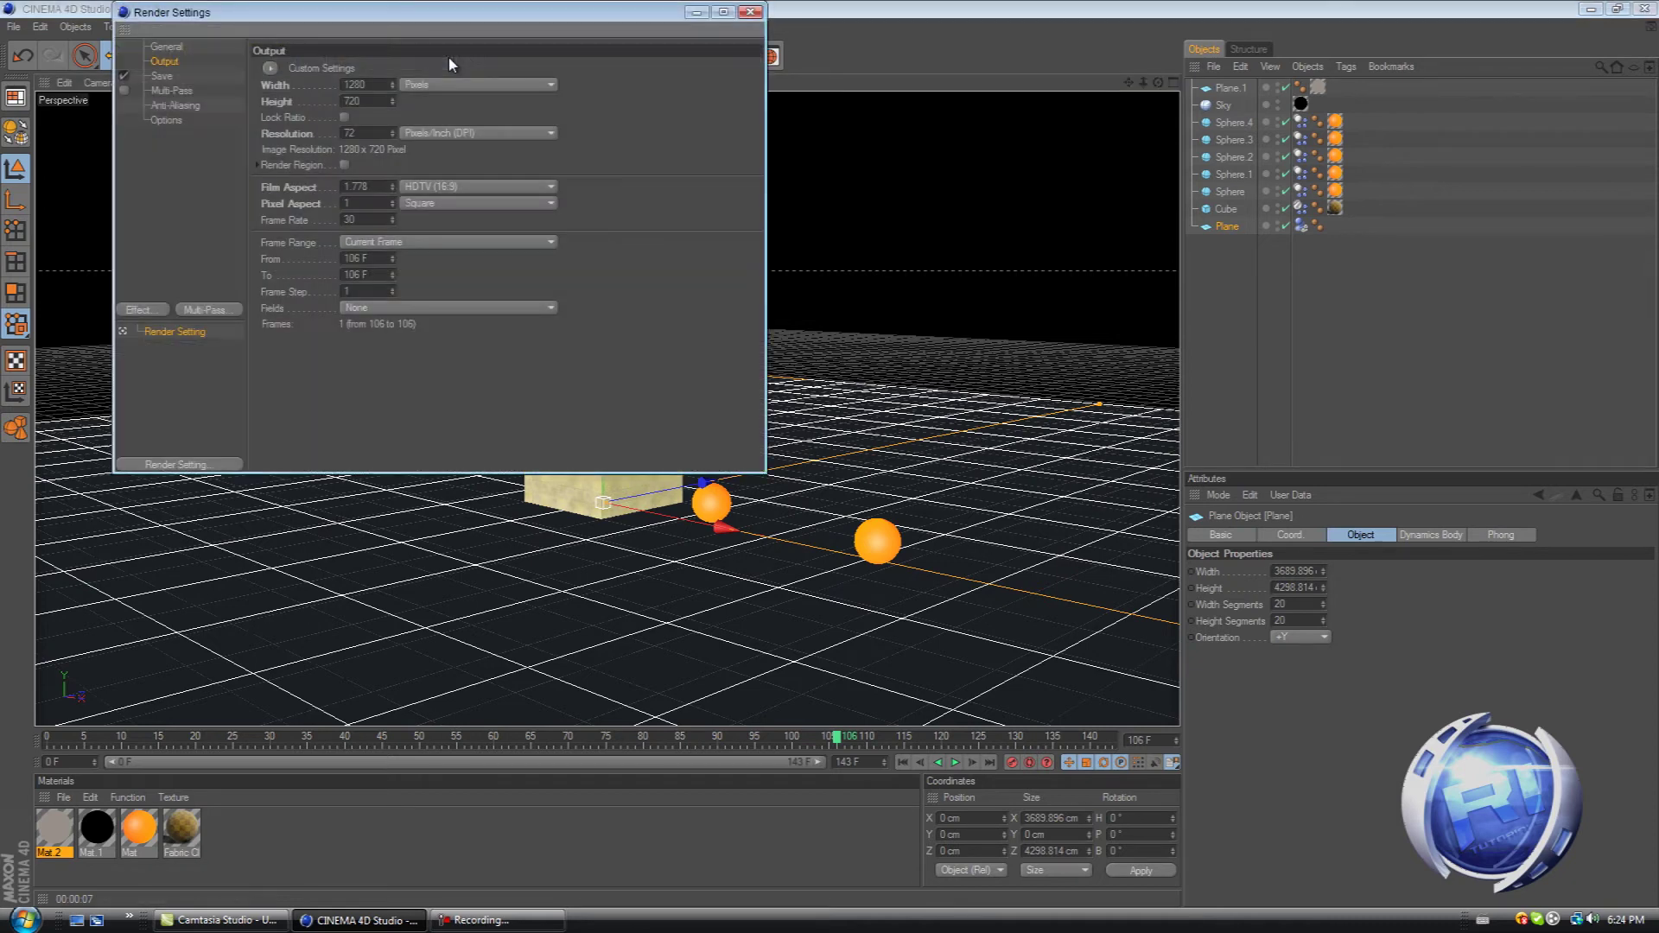
pyautogui.click(142, 310)
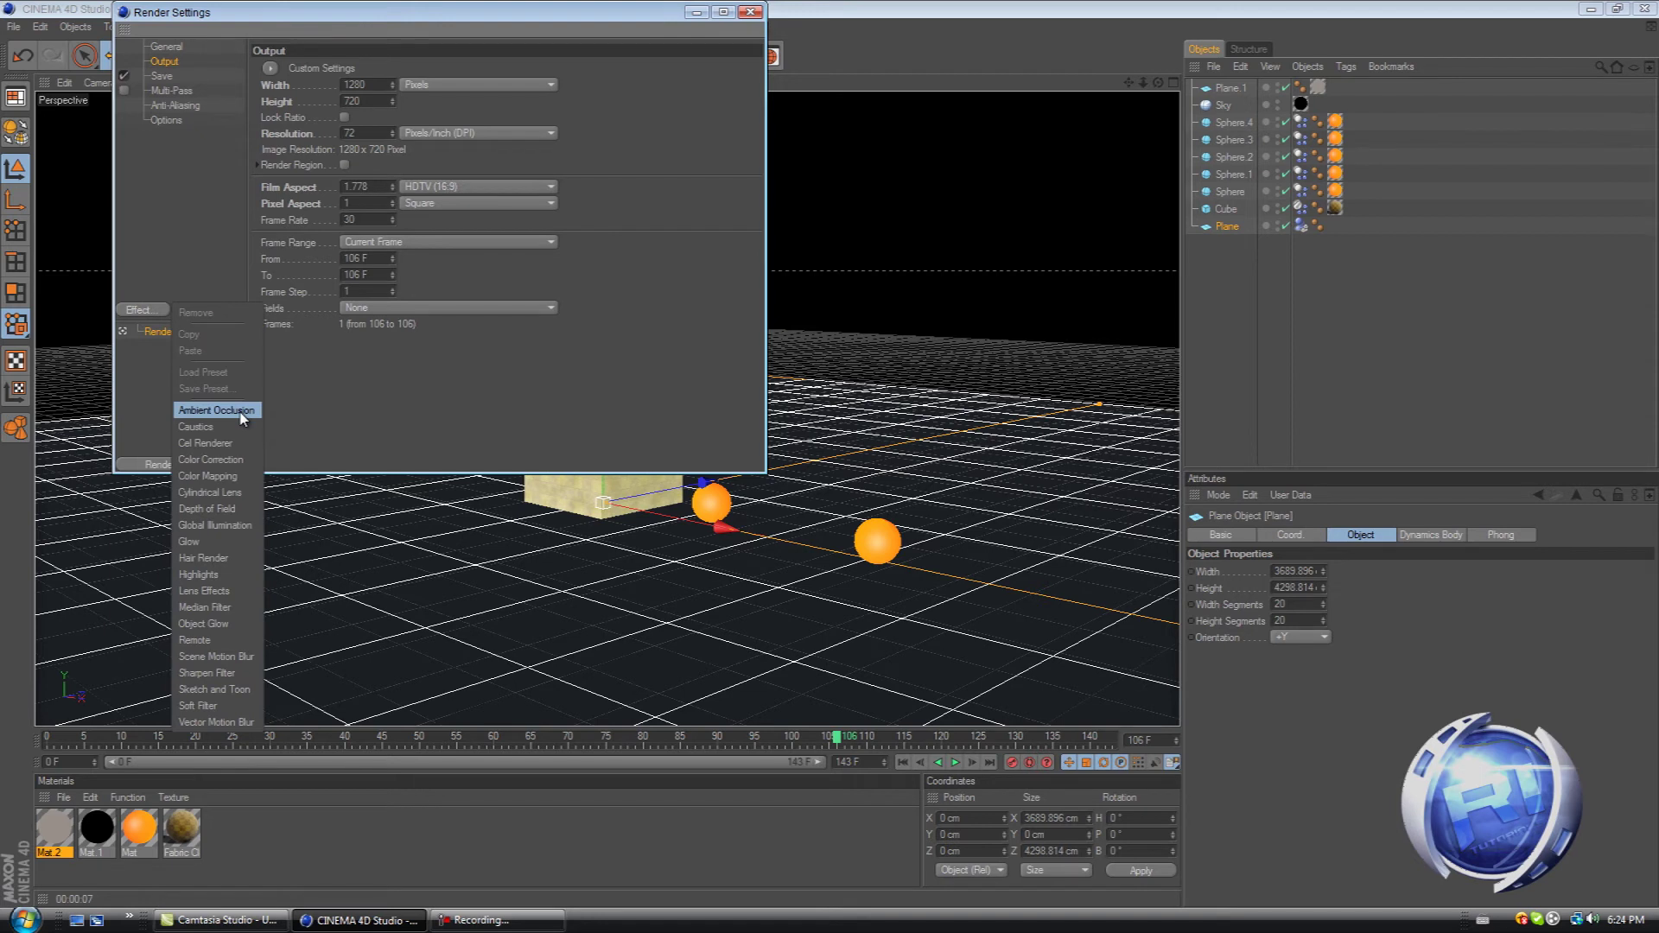
pyautogui.click(241, 419)
pyautogui.click(154, 311)
pyautogui.click(216, 510)
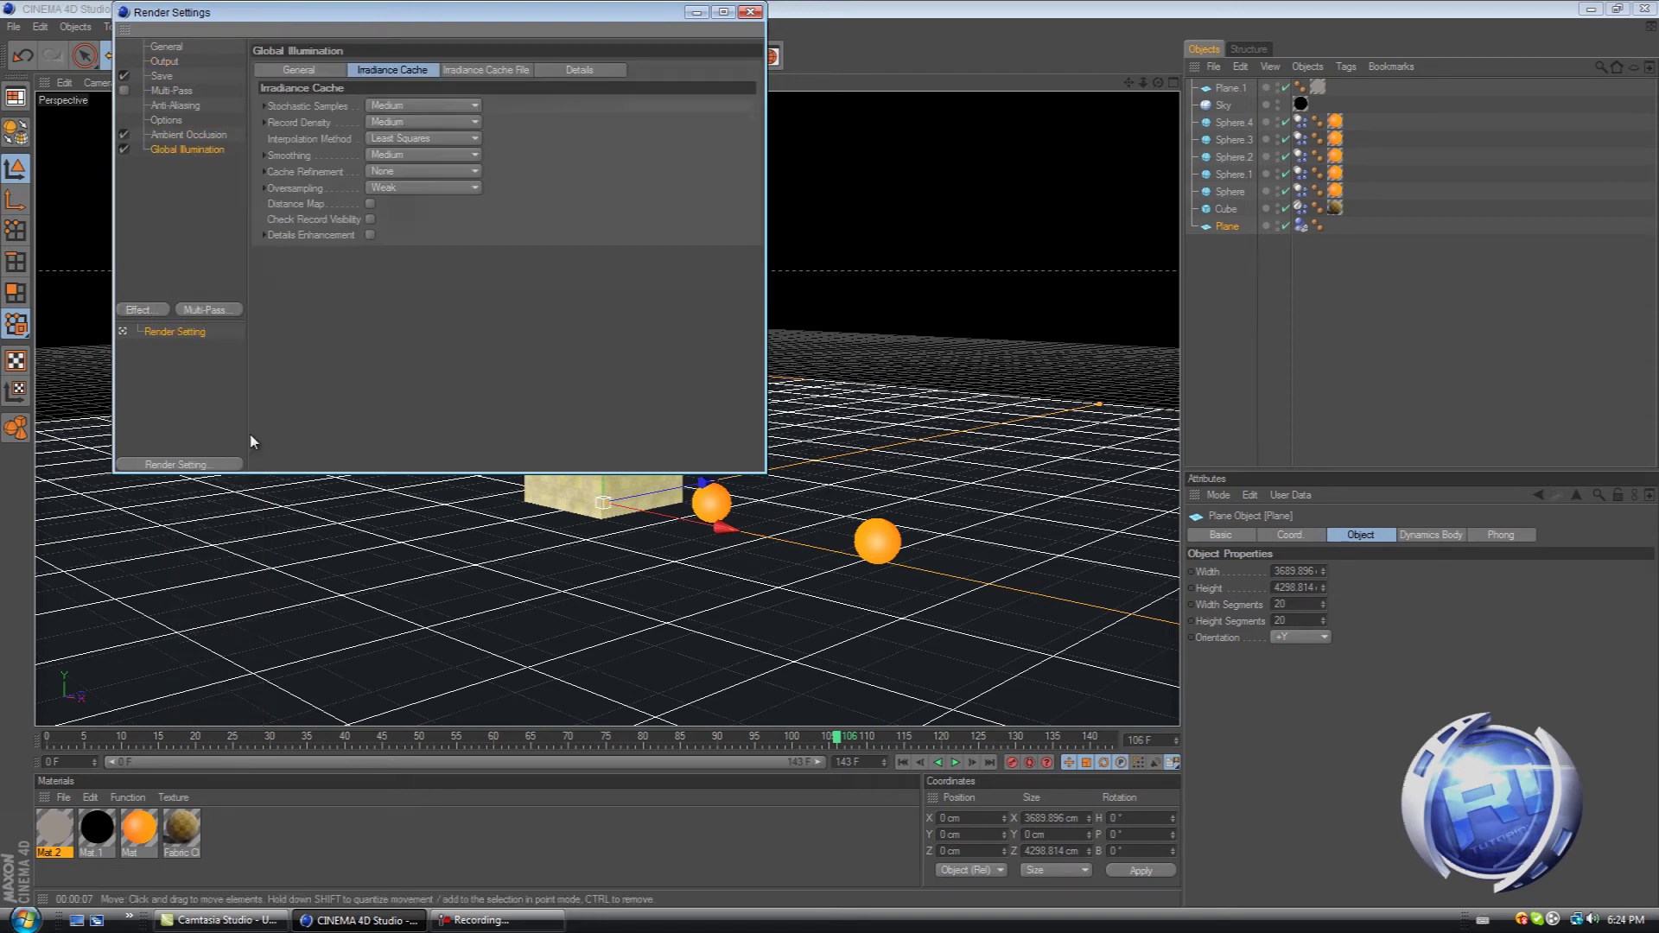
# Step: Set Global Illumination's stochastic samples and record density both to Low
pyautogui.click(396, 105)
pyautogui.click(428, 157)
pyautogui.click(415, 125)
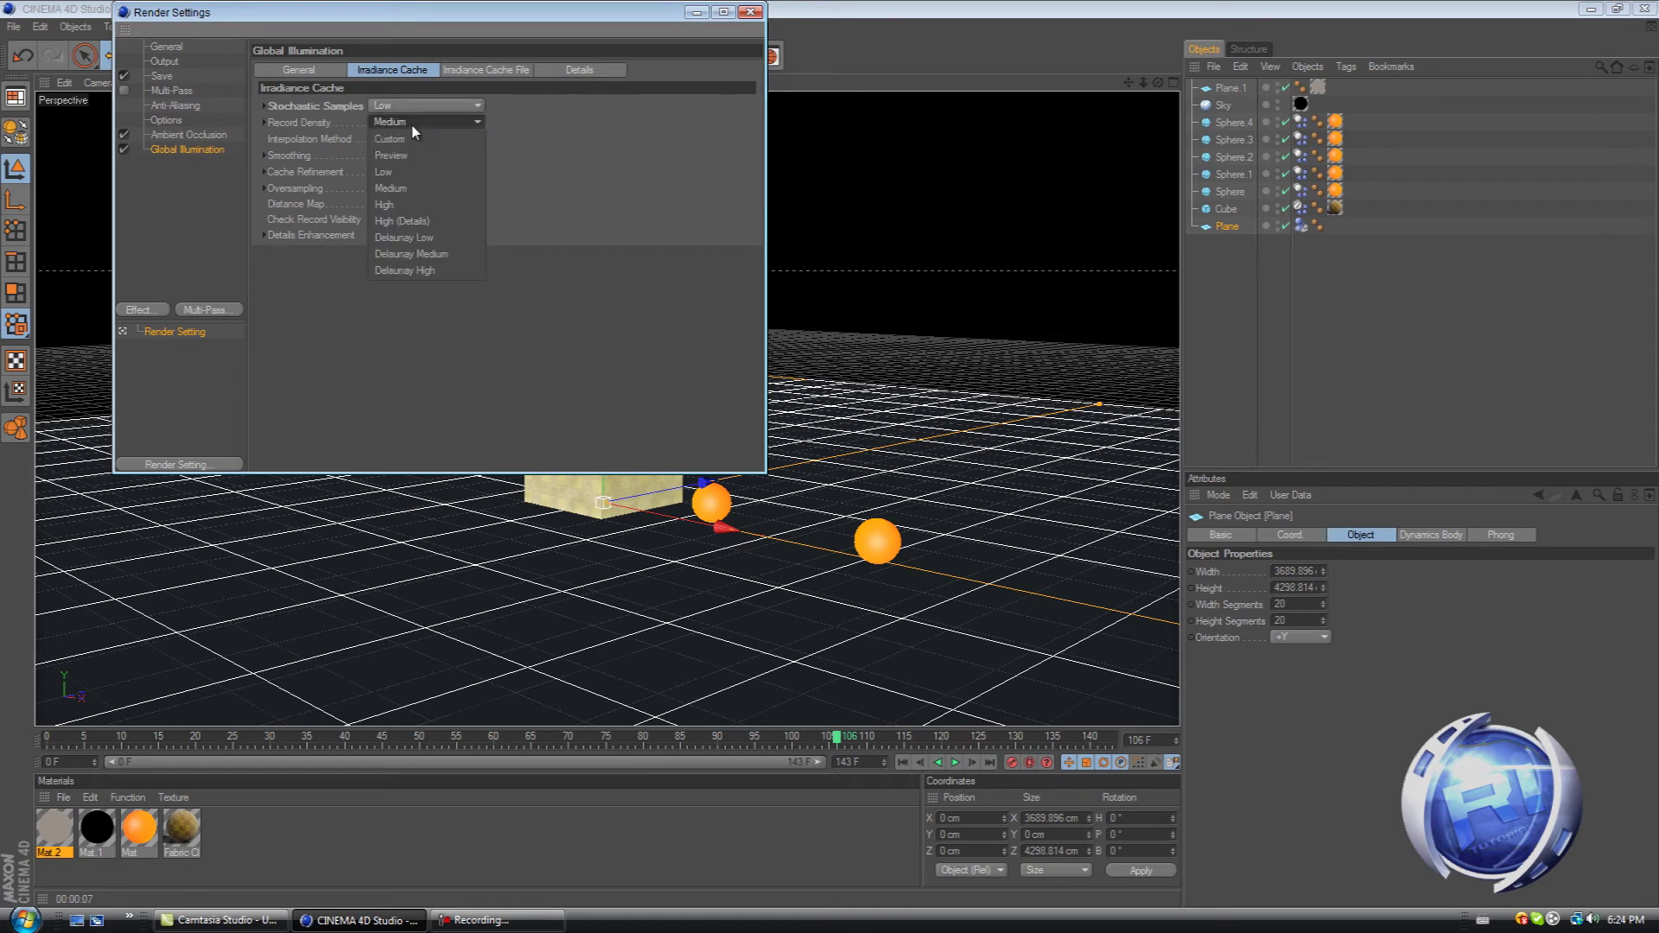
pyautogui.click(418, 180)
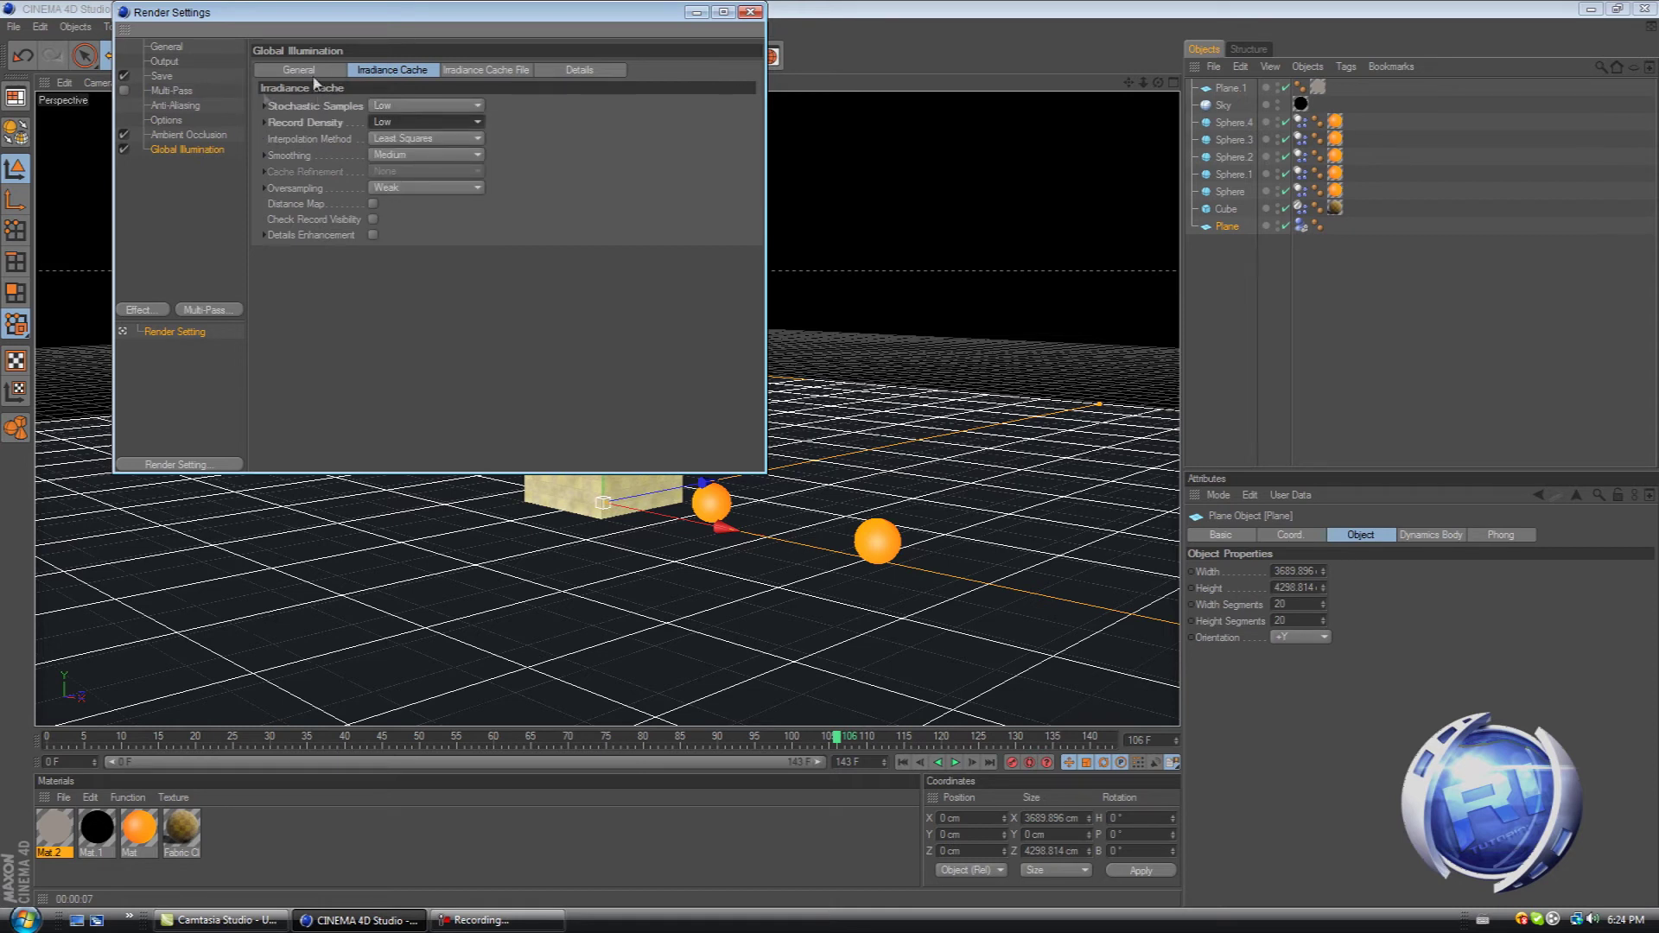
# Step: Lower the shadow depth and ray depth in the render options and disable blurriness
pyautogui.click(164, 120)
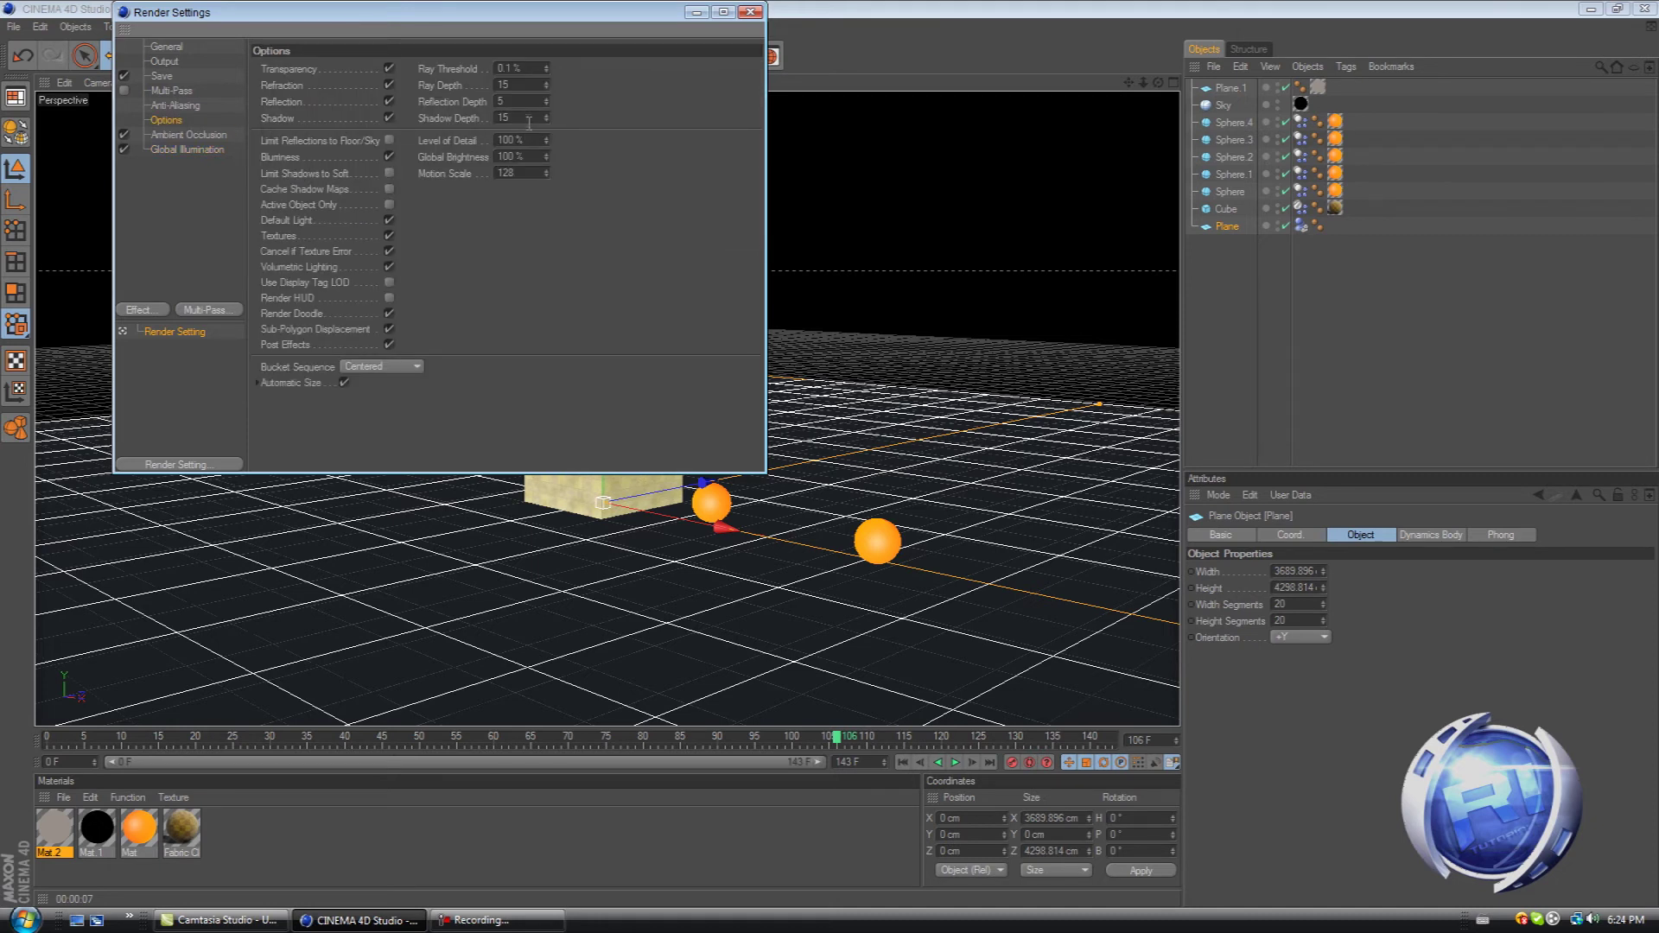
pyautogui.click(548, 122)
pyautogui.click(547, 120)
pyautogui.click(548, 88)
pyautogui.click(548, 88)
pyautogui.click(390, 157)
pyautogui.click(750, 12)
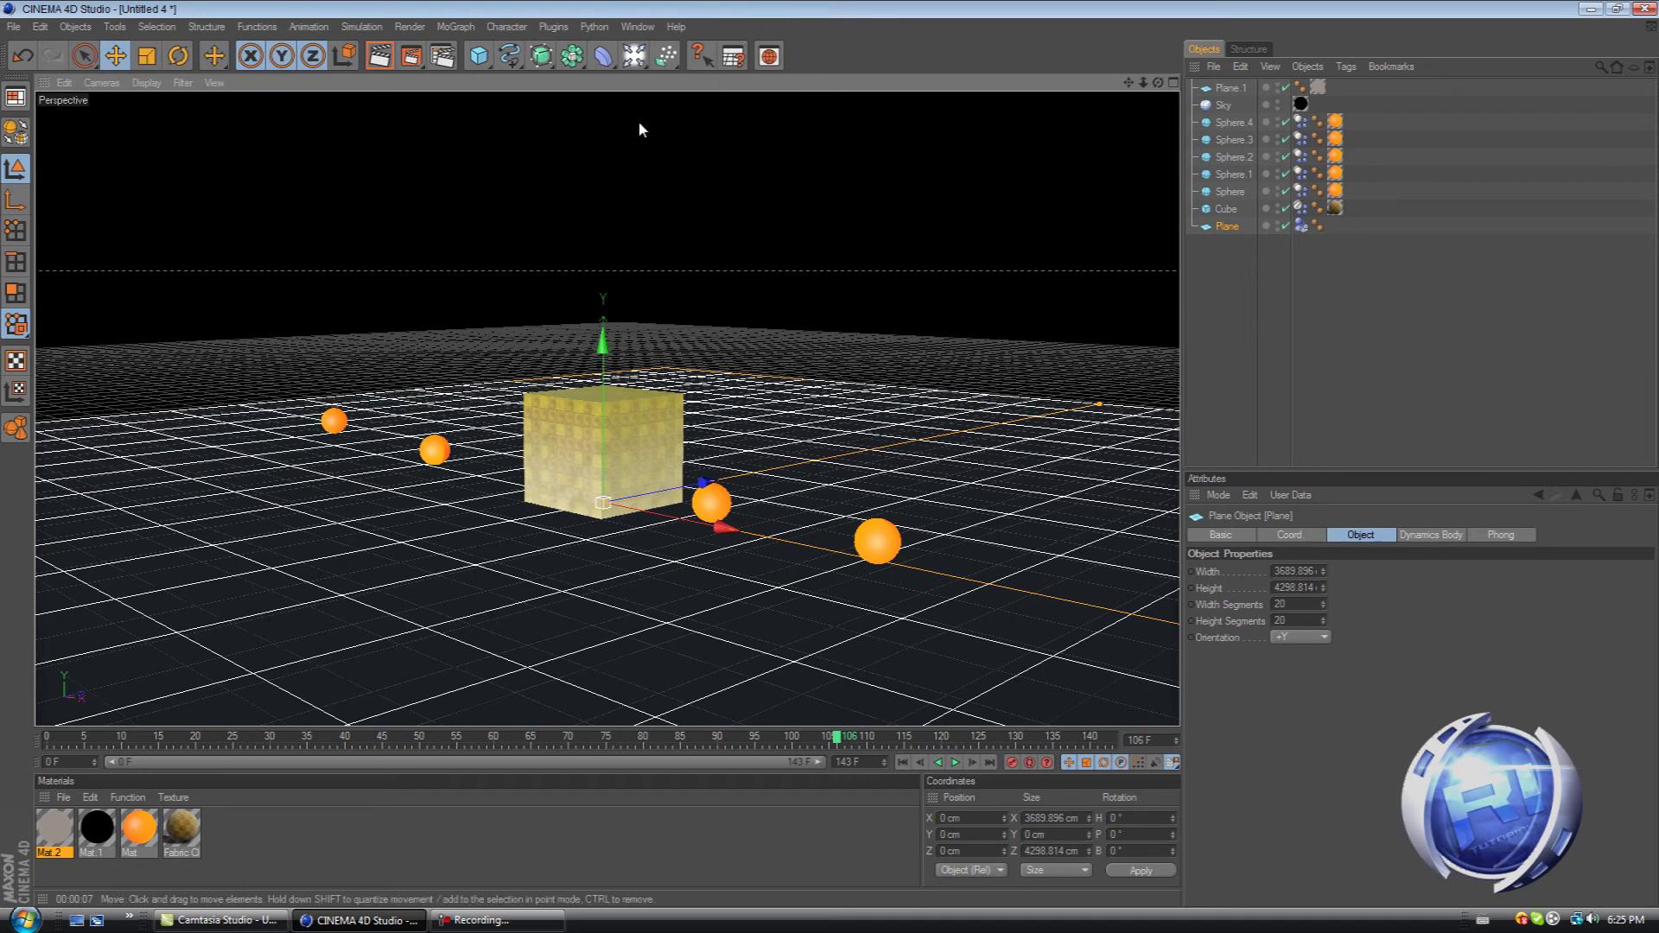
# Step: Play the simulation from the first frame to frame 56 and render the view of the cube and spheres
pyautogui.scroll(-2, 684, 248)
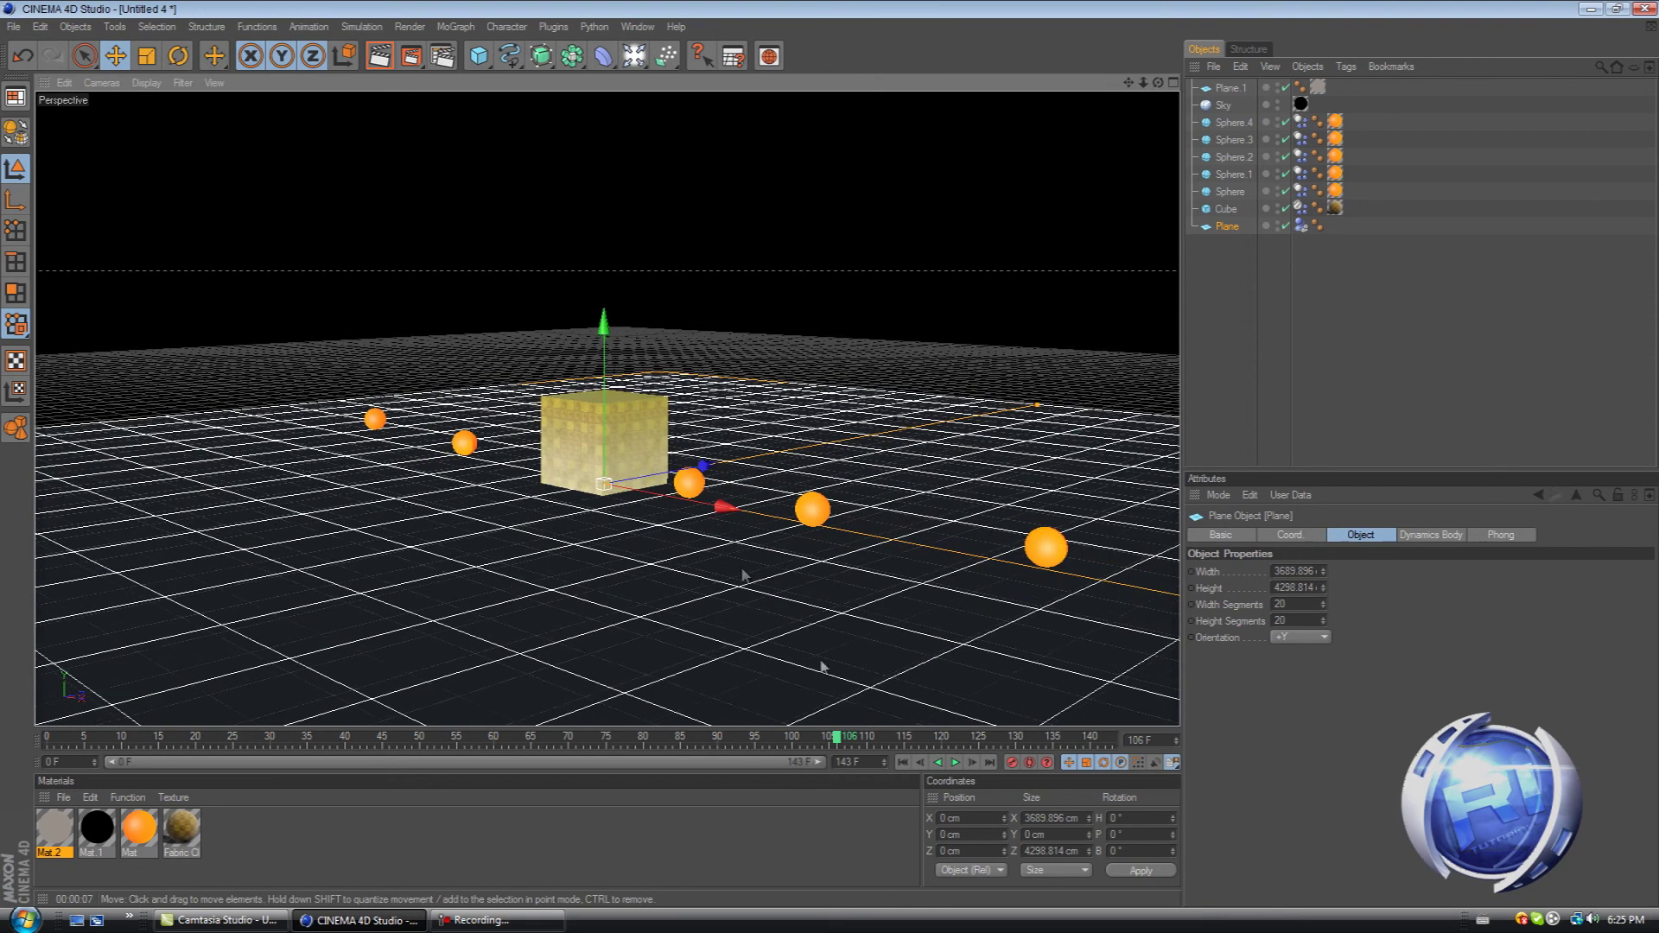
pyautogui.click(903, 762)
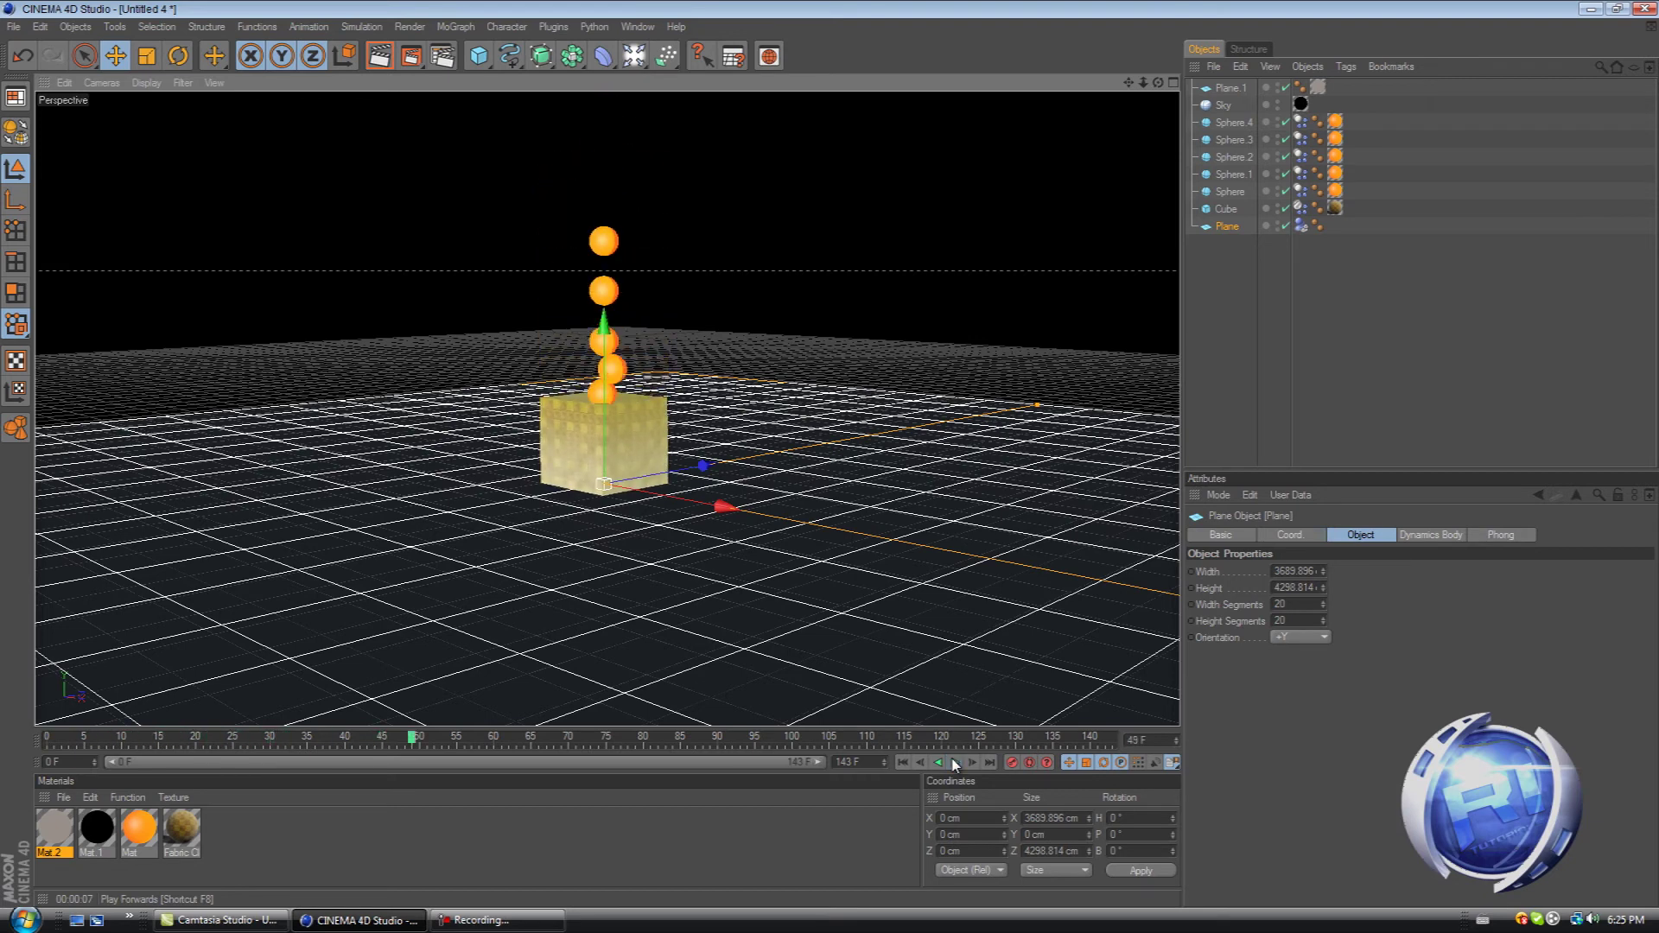
pyautogui.scroll(3, 567, 282)
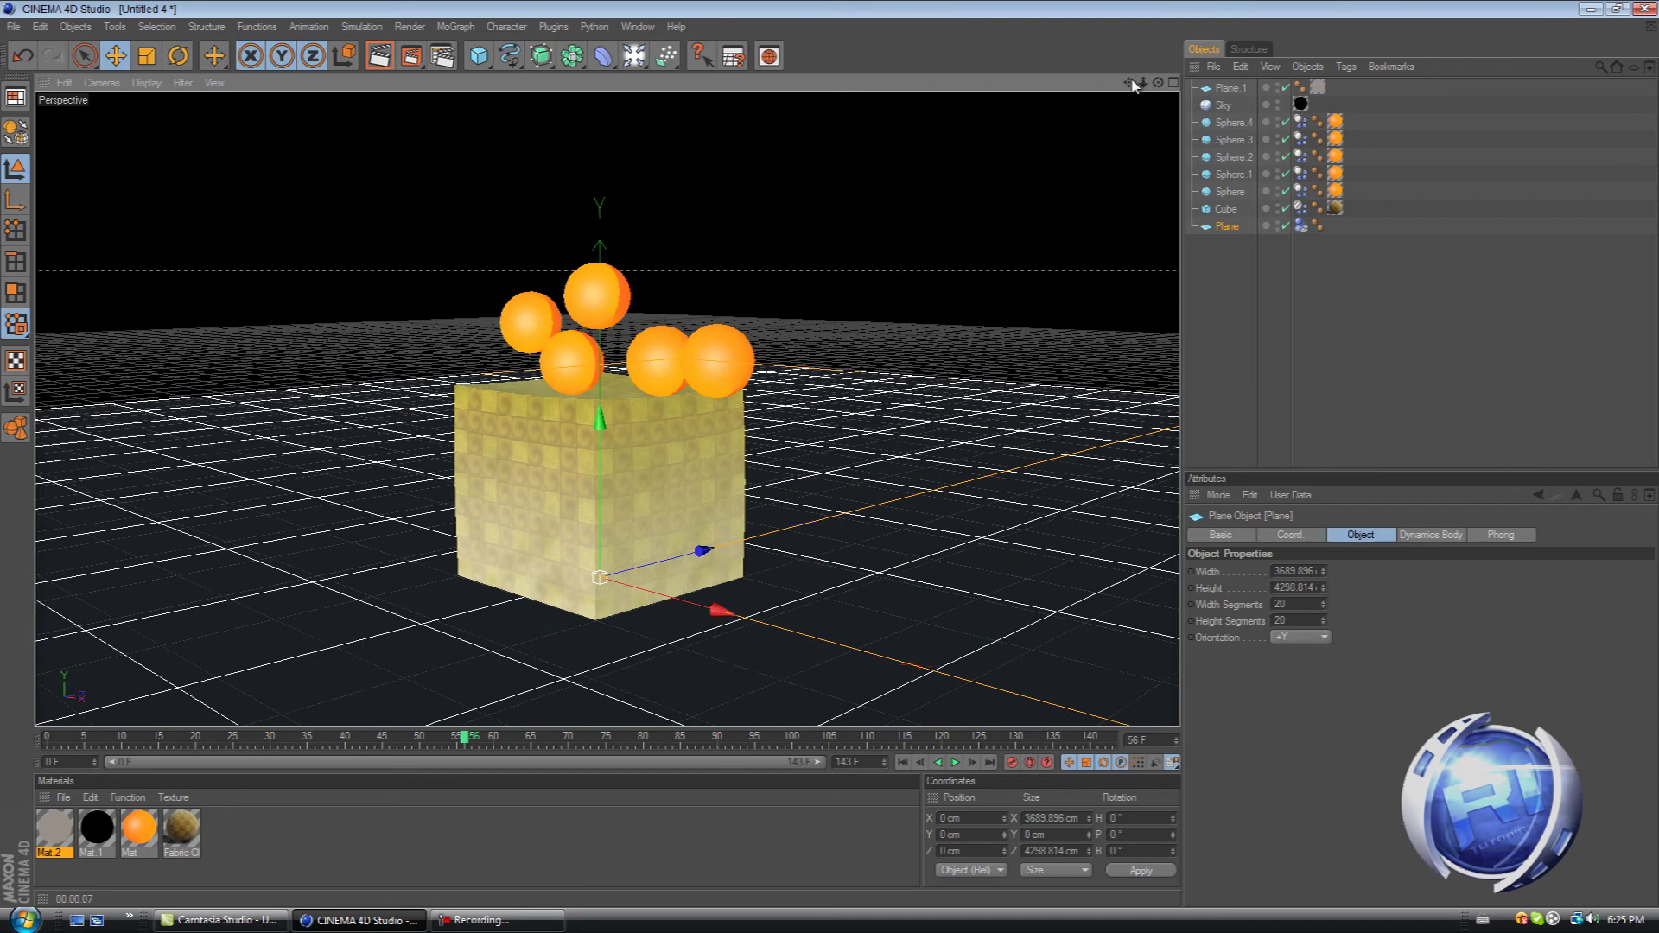
pyautogui.moveTo(1128, 83); pyautogui.dragTo(1133, 35)
pyautogui.click(380, 51)
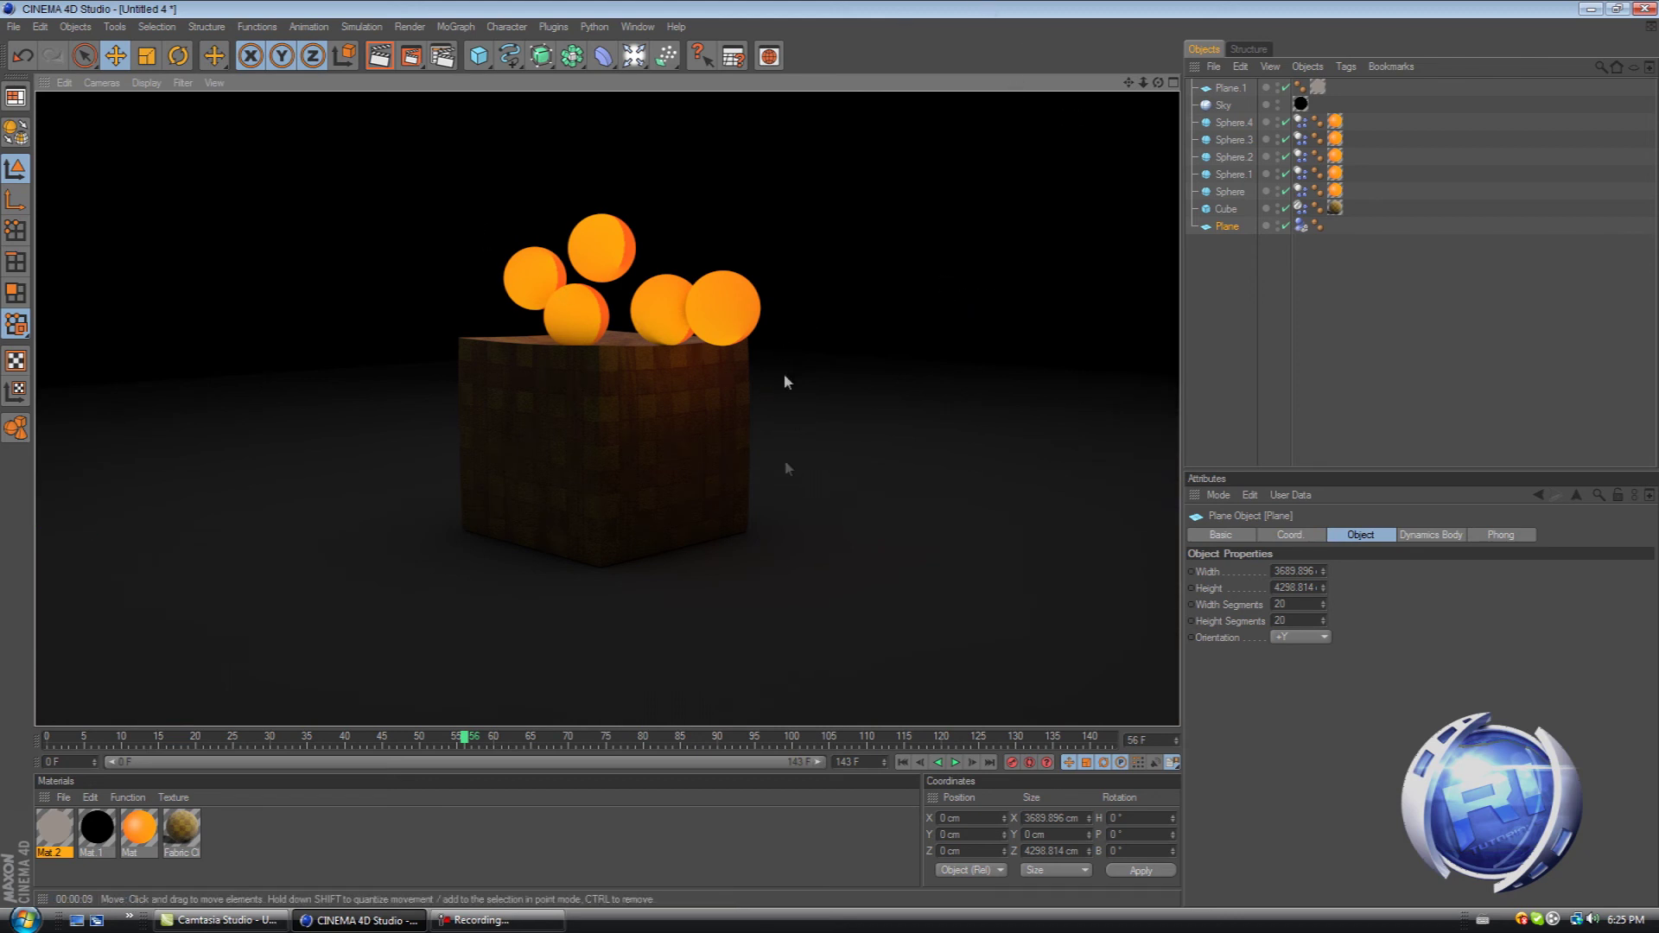
# Step: Enlarge the floor plane to about 9645 cm wide and 9000 cm high
pyautogui.scroll(-5, 466, 343)
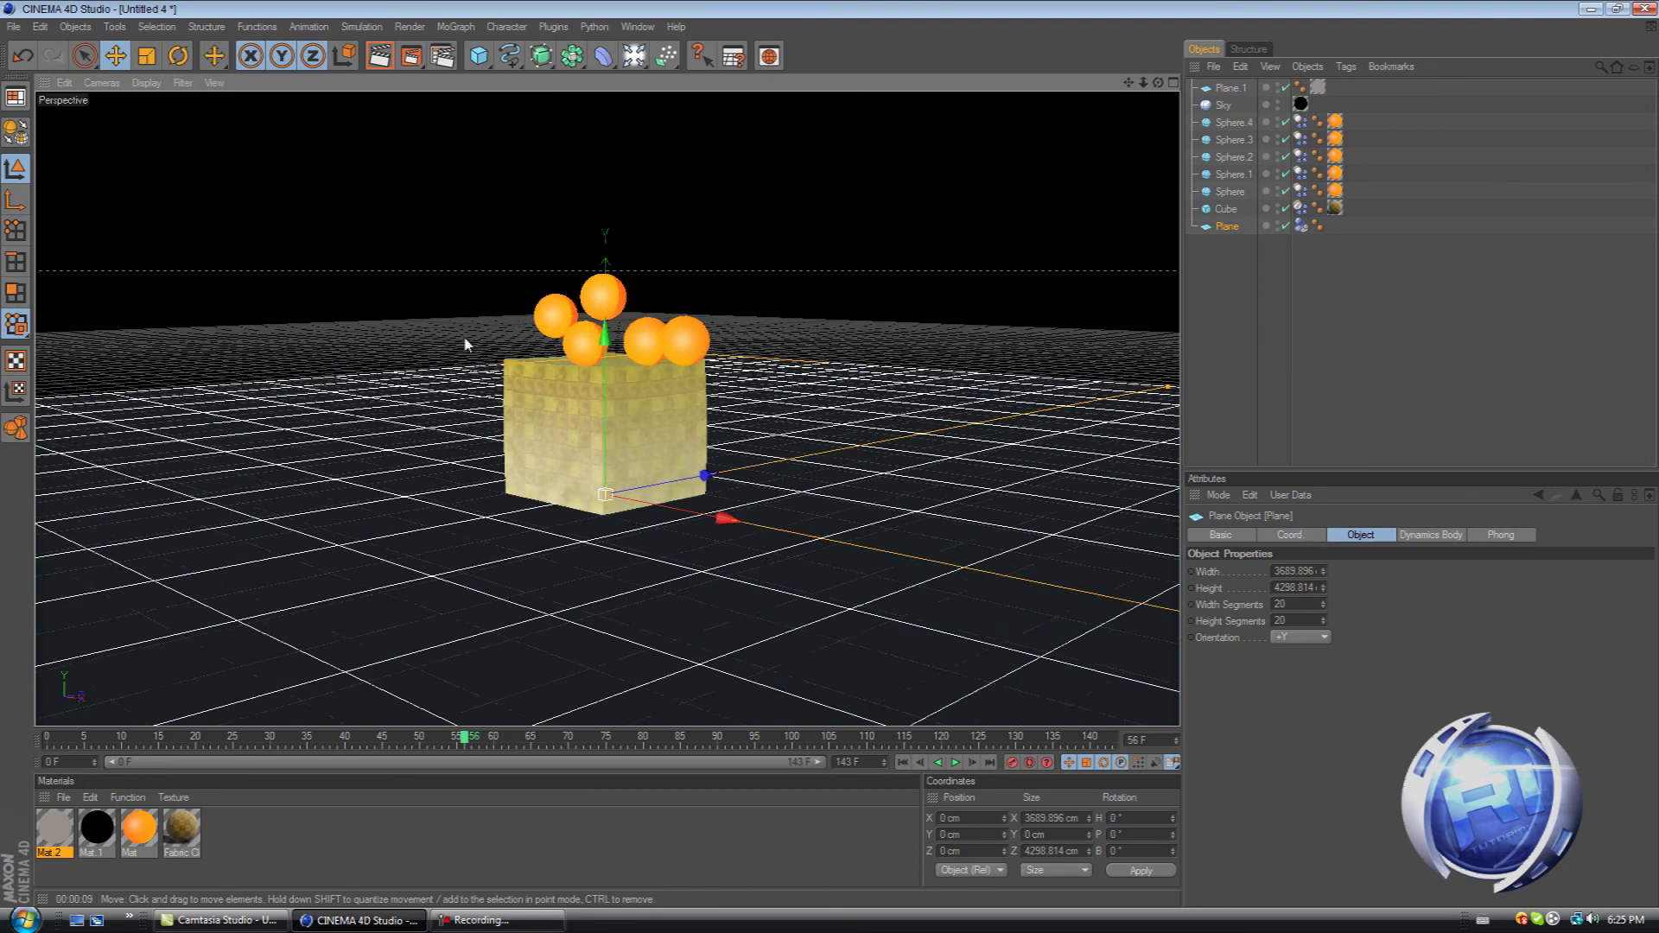
pyautogui.moveTo(1157, 82); pyautogui.dragTo(835, 439)
pyautogui.scroll(-6, 835, 442)
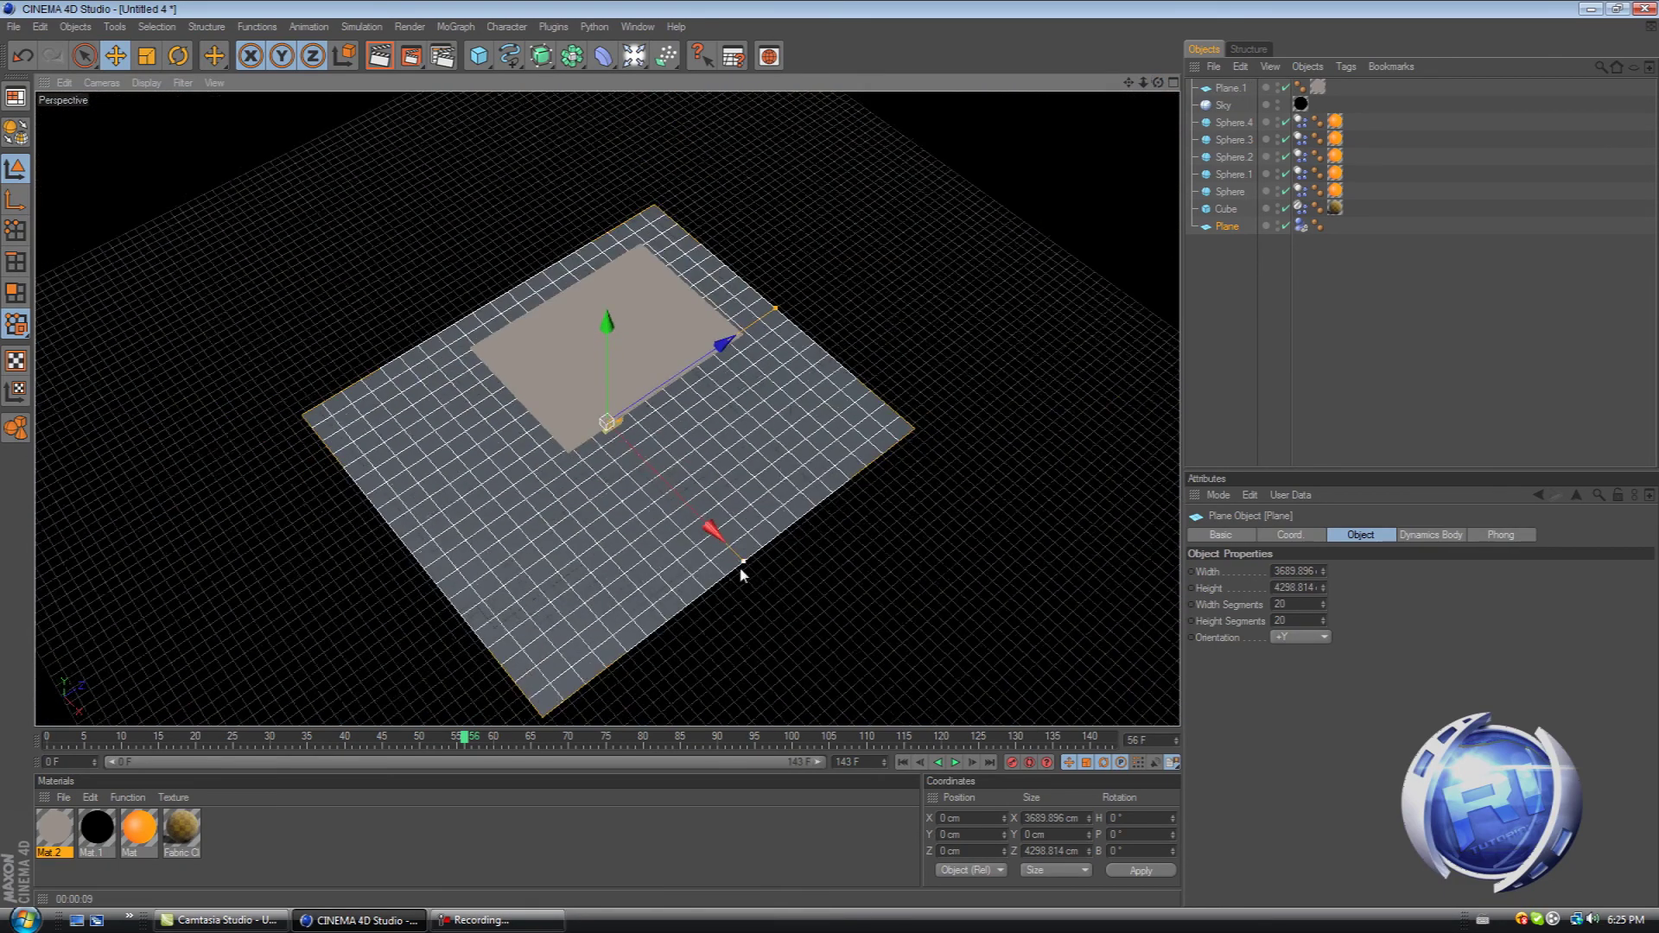
pyautogui.moveTo(742, 563); pyautogui.dragTo(872, 691)
pyautogui.moveTo(773, 309); pyautogui.dragTo(876, 239)
pyautogui.scroll(-3, 865, 570)
pyautogui.moveTo(804, 619); pyautogui.dragTo(907, 723)
pyautogui.moveTo(810, 282); pyautogui.dragTo(694, 161)
pyautogui.scroll(3, 658, 242)
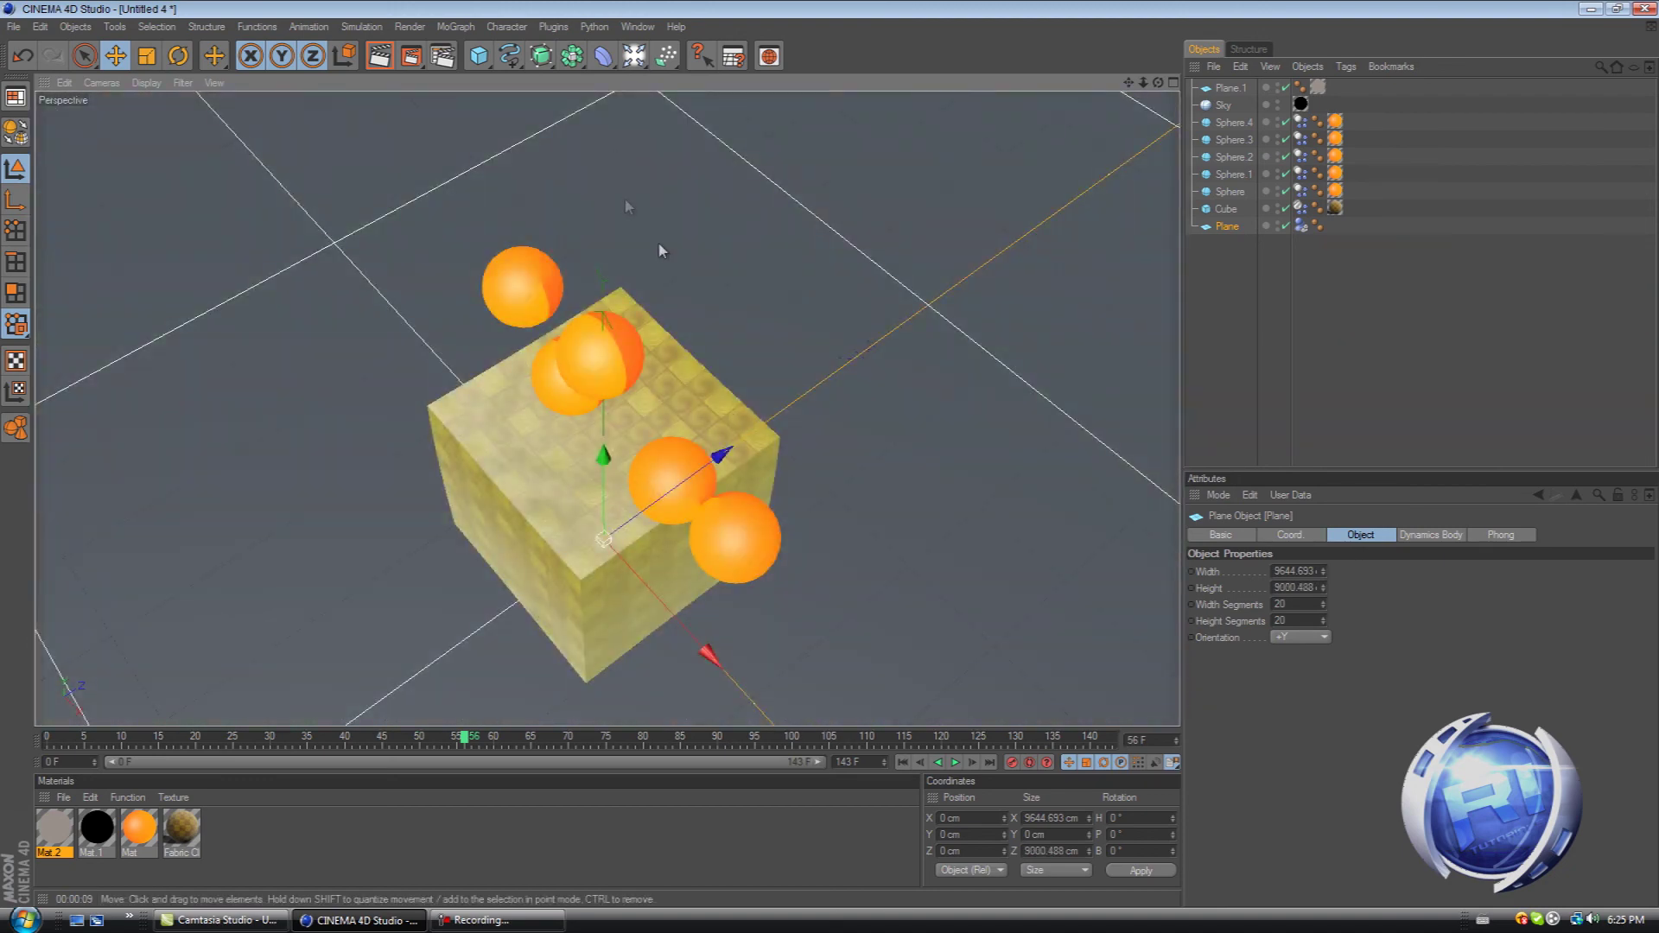
# Step: Render the view at frame 56 again from a low angle to check the cube and spheres on the enlarged floor
pyautogui.scroll(-3, 1071, 138)
pyautogui.scroll(2, 1143, 112)
pyautogui.moveTo(1156, 83); pyautogui.dragTo(926, 134)
pyautogui.scroll(-3, 644, 329)
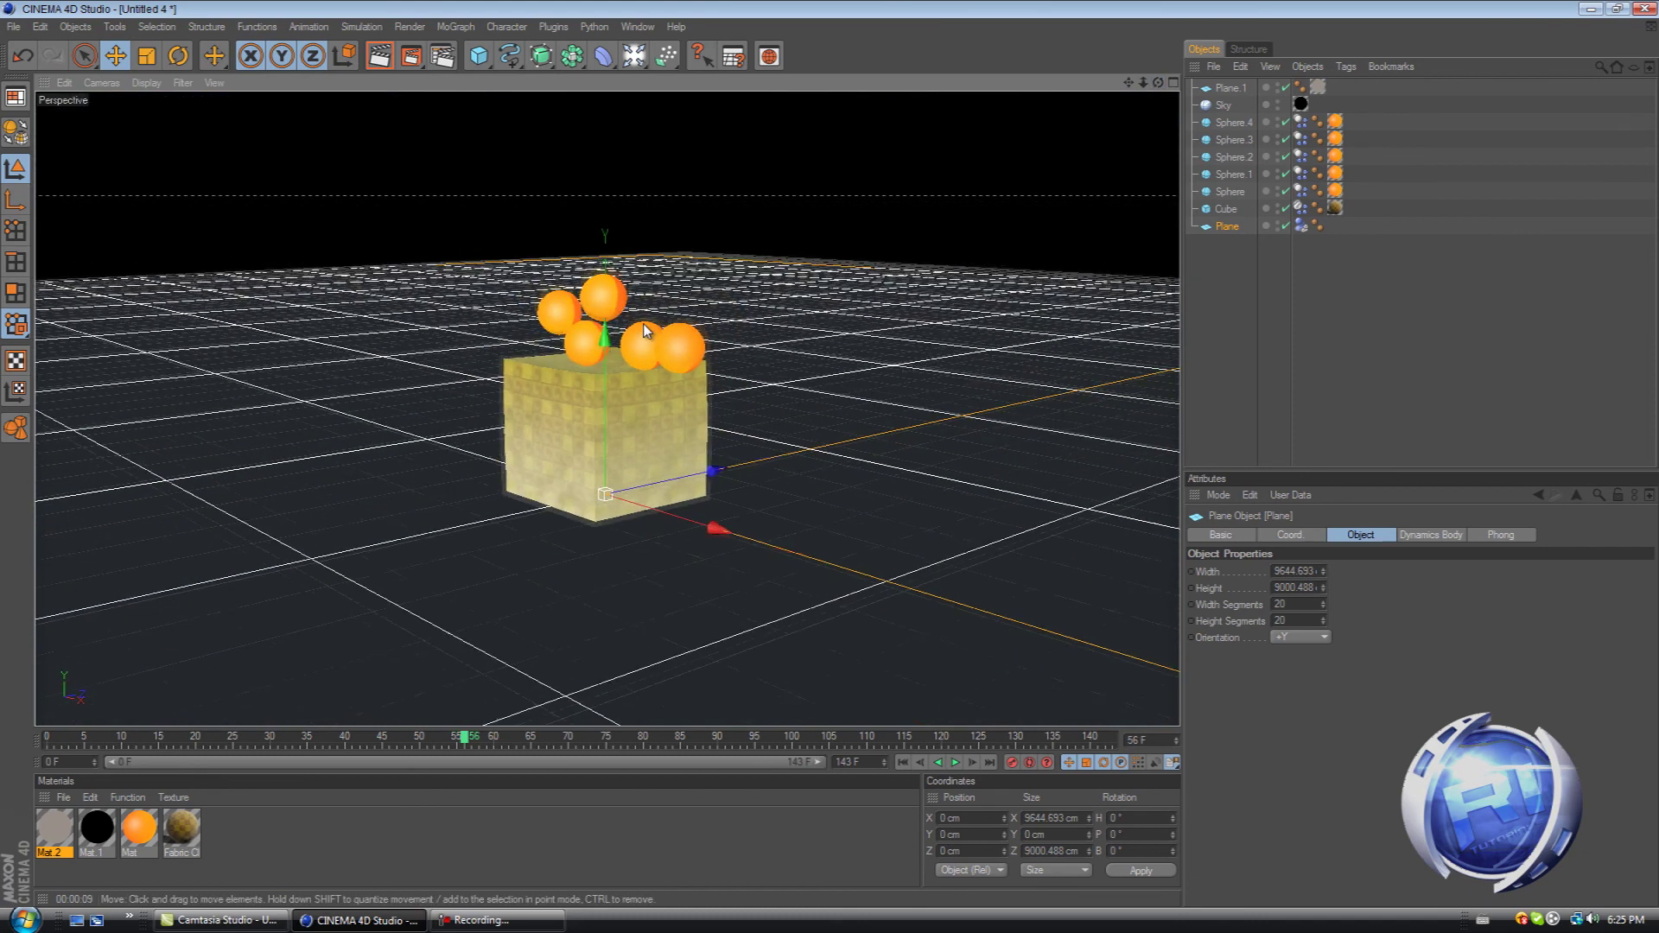
pyautogui.click(376, 58)
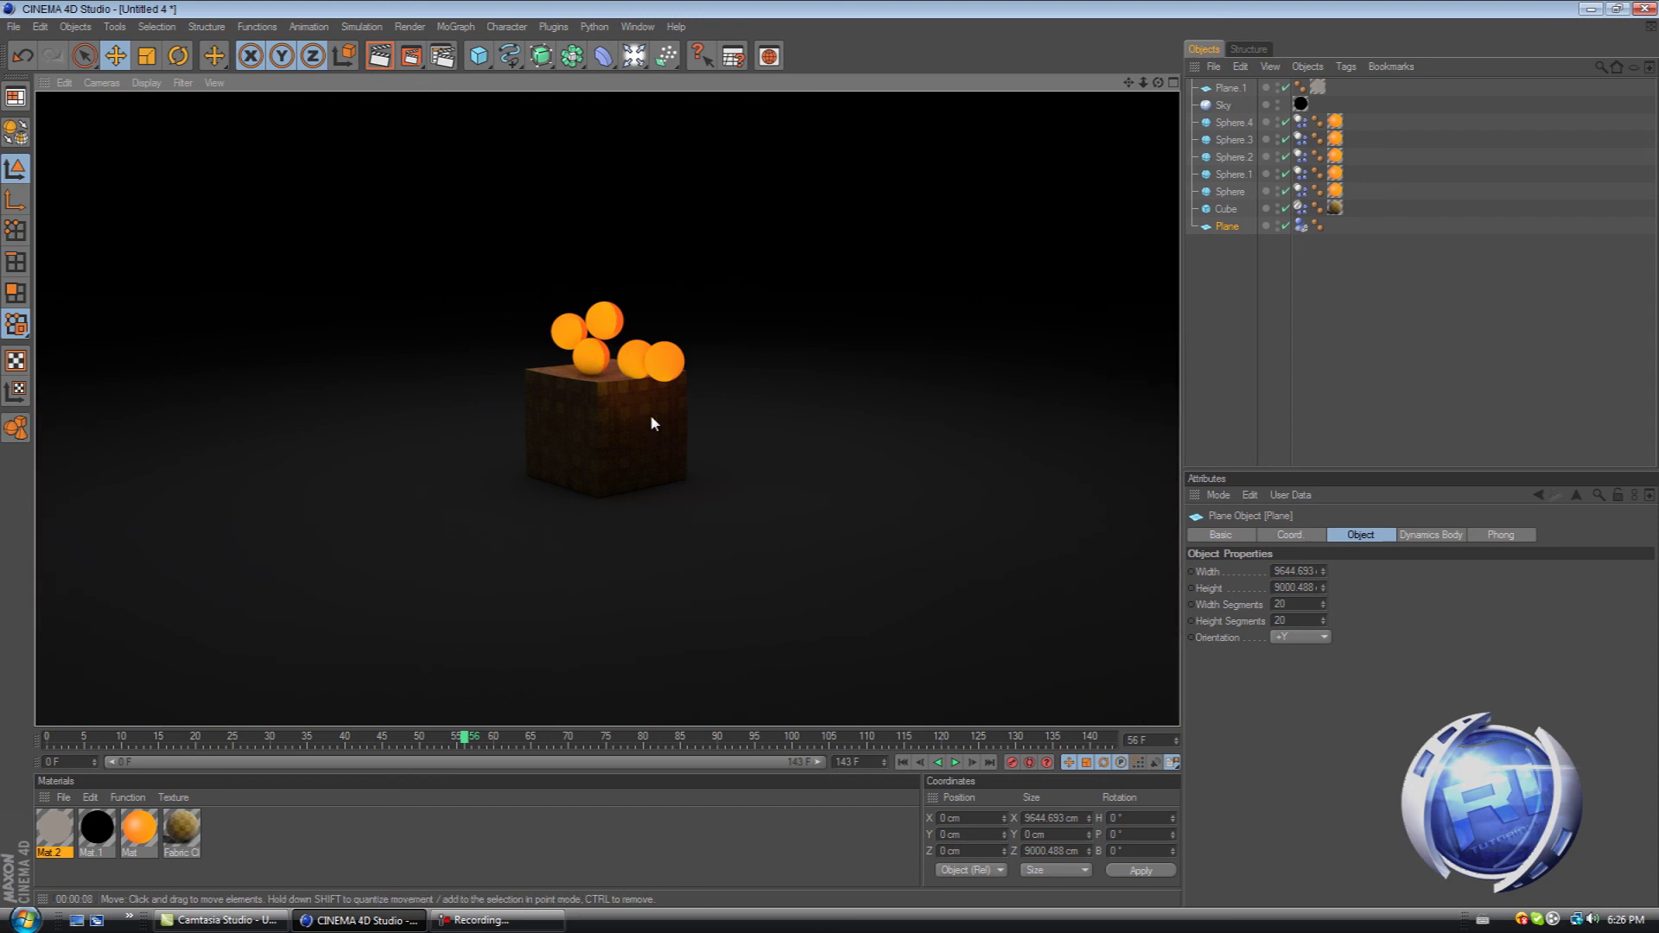
pyautogui.scroll(6, 631, 409)
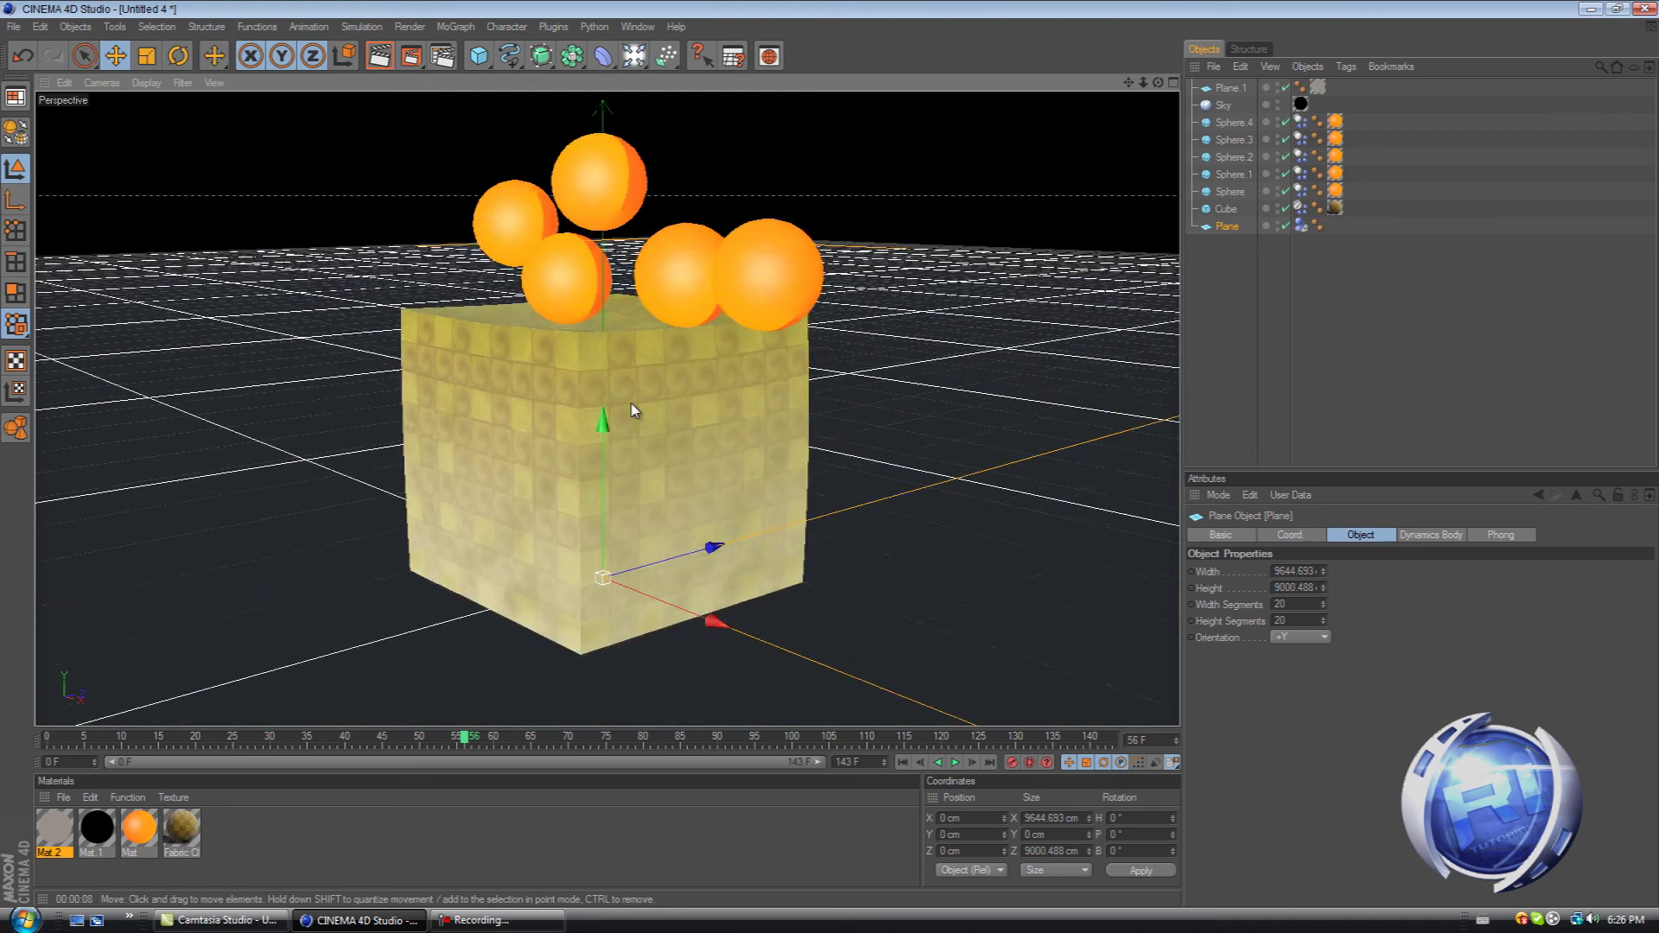
pyautogui.scroll(-4, 631, 409)
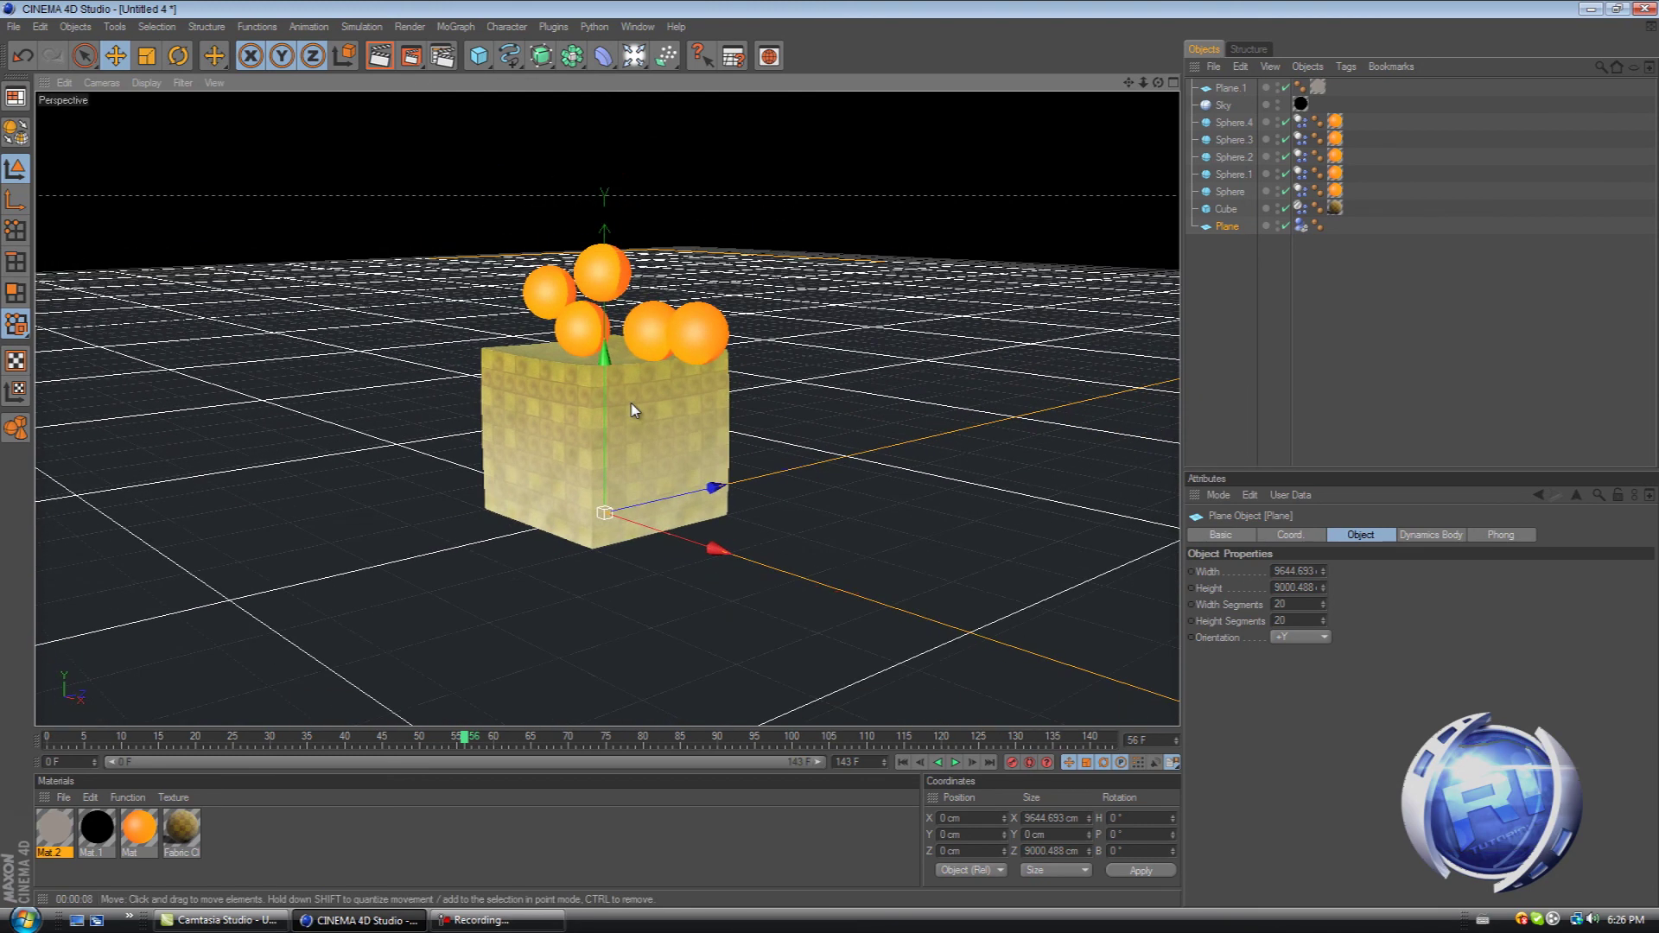